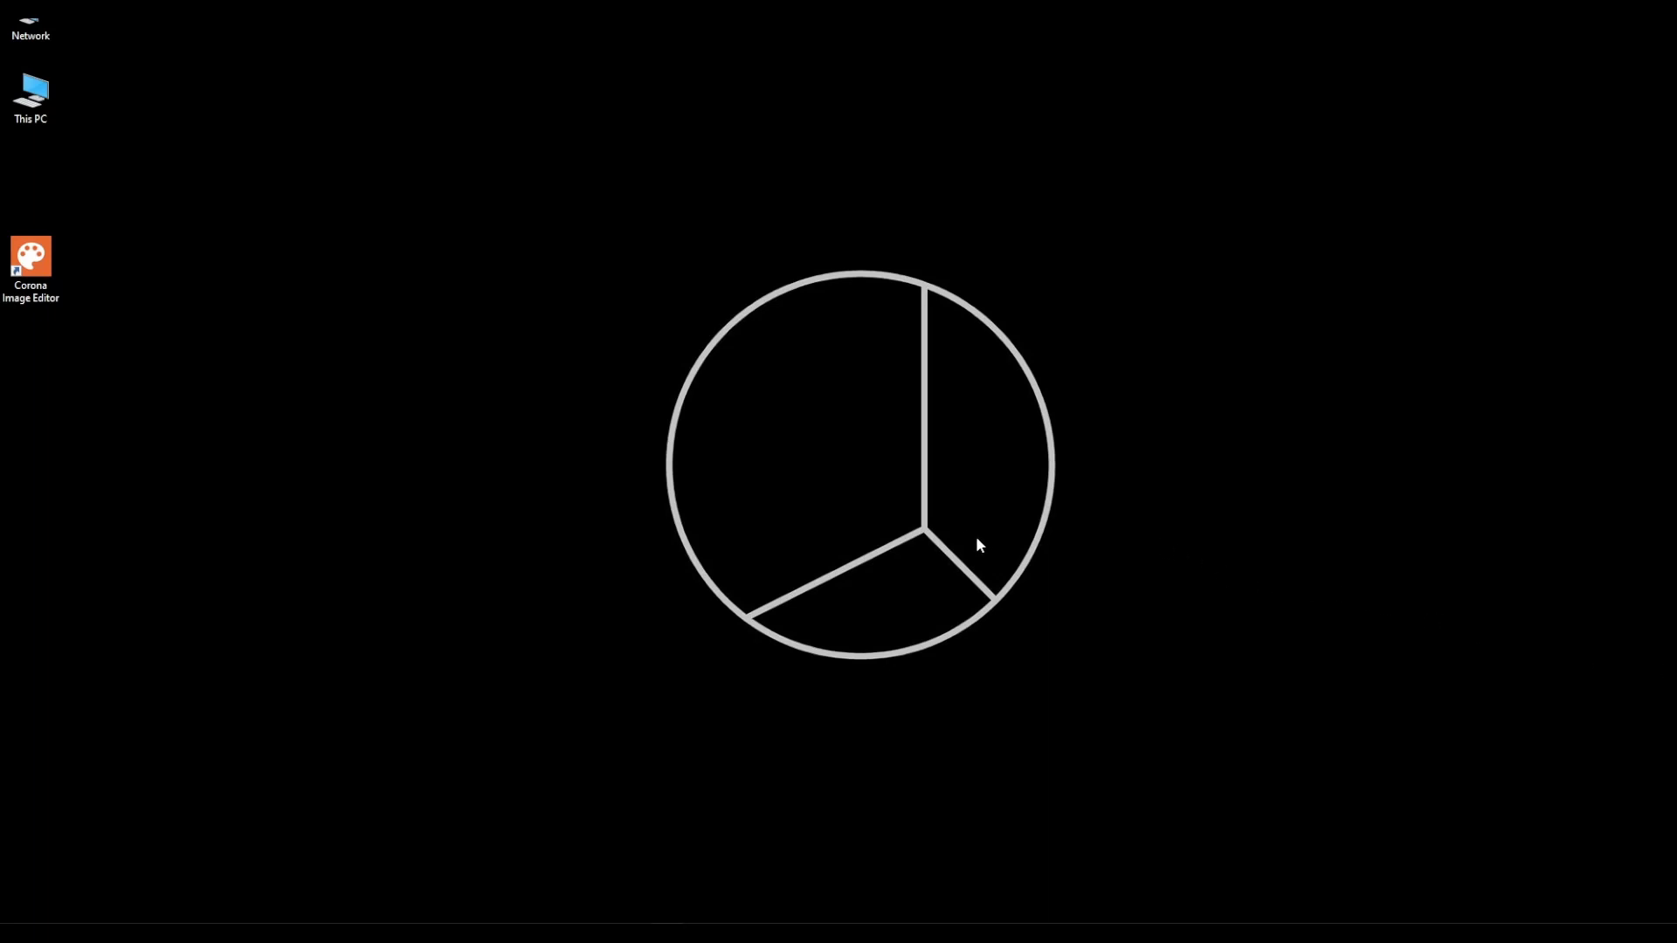
Open Corona Image Editor and expand the Tone Mapping settings for the kitchen render.
{"action": "double_click", "coordinate": [19, 264]}
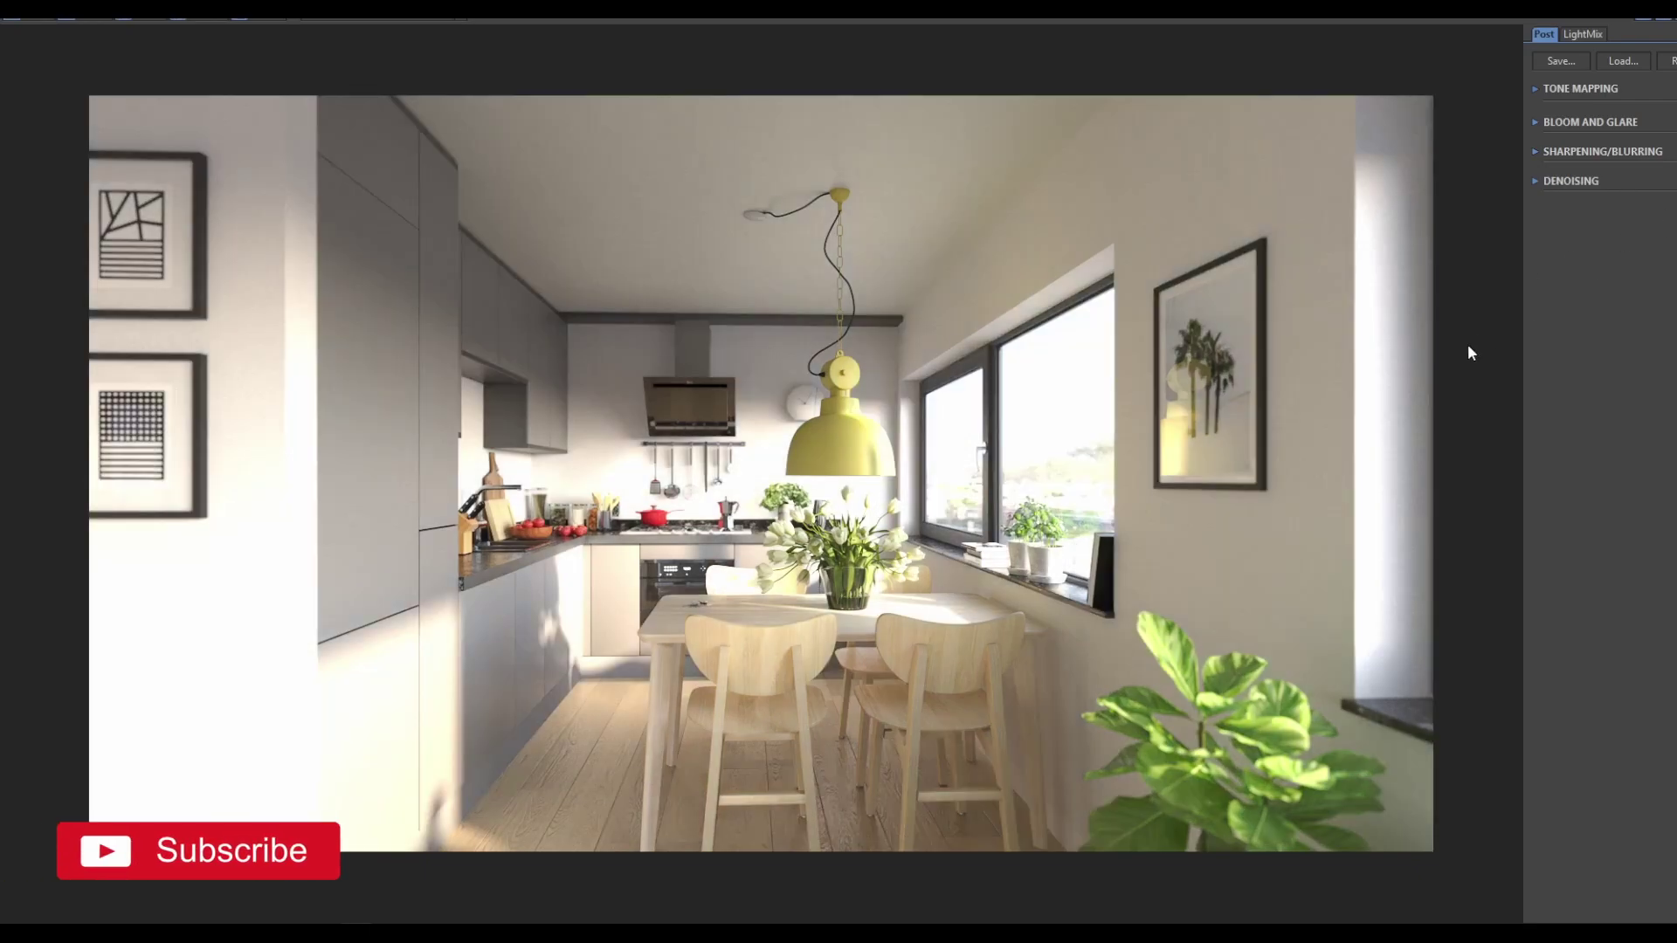
{"action": "left_click", "coordinate": [1534, 88]}
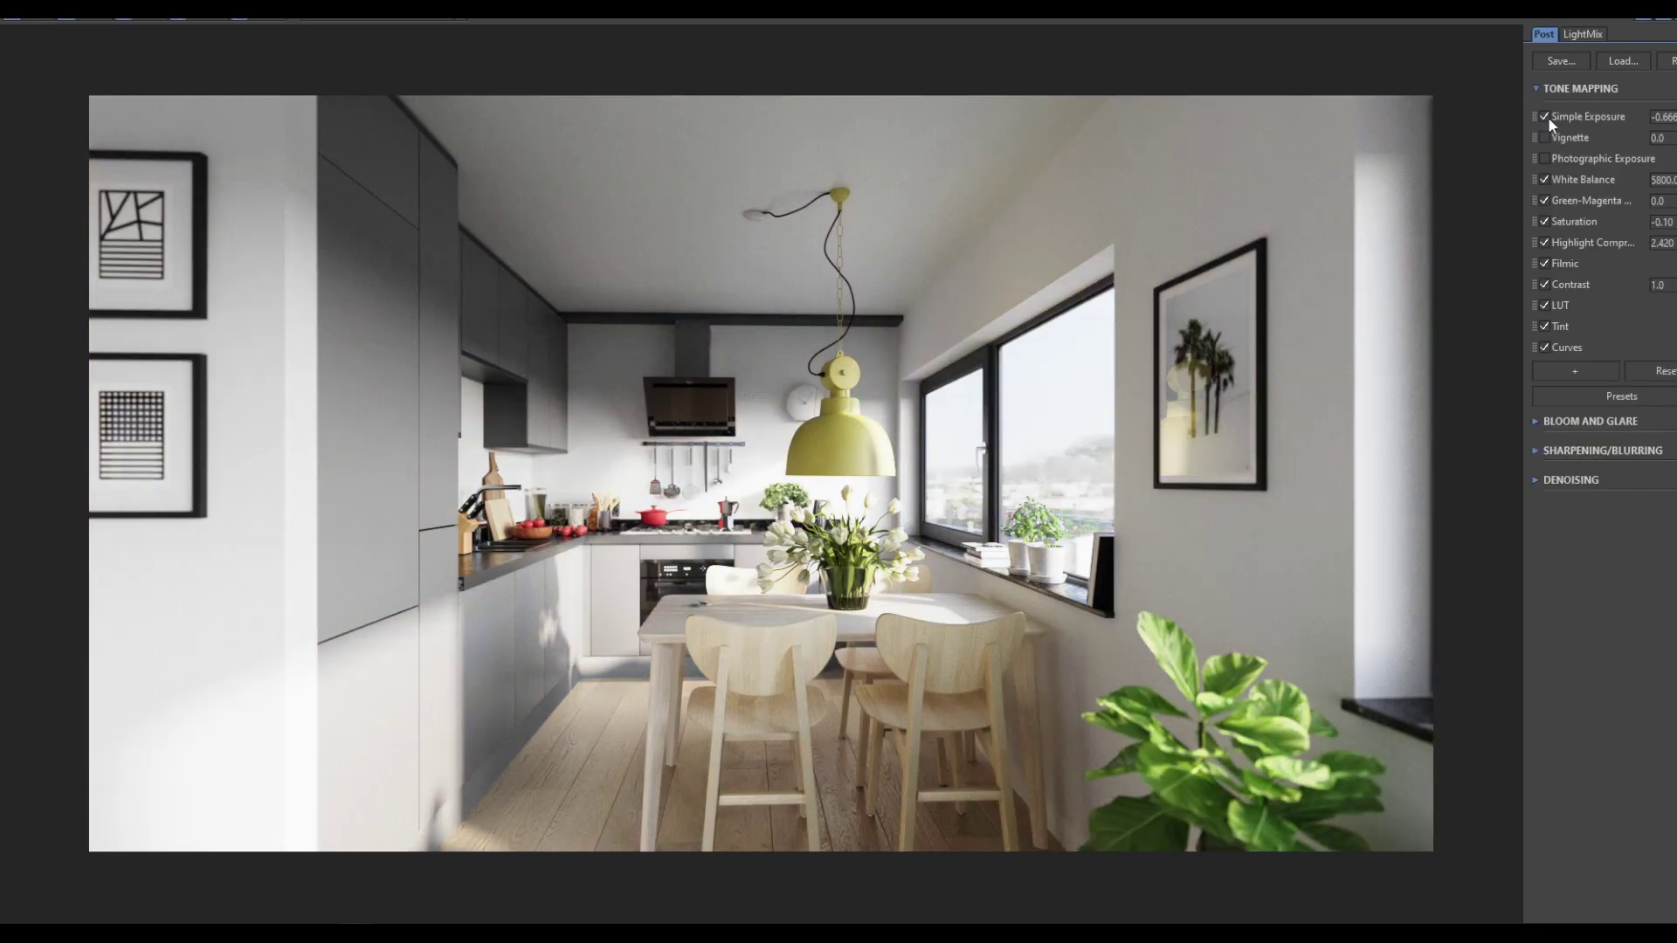
Disable every active tone mapping operator, from Simple Exposure and White Balance through Filmic, Contrast, LUT, Tint and Curves.
{"action": "left_click", "coordinate": [1544, 116]}
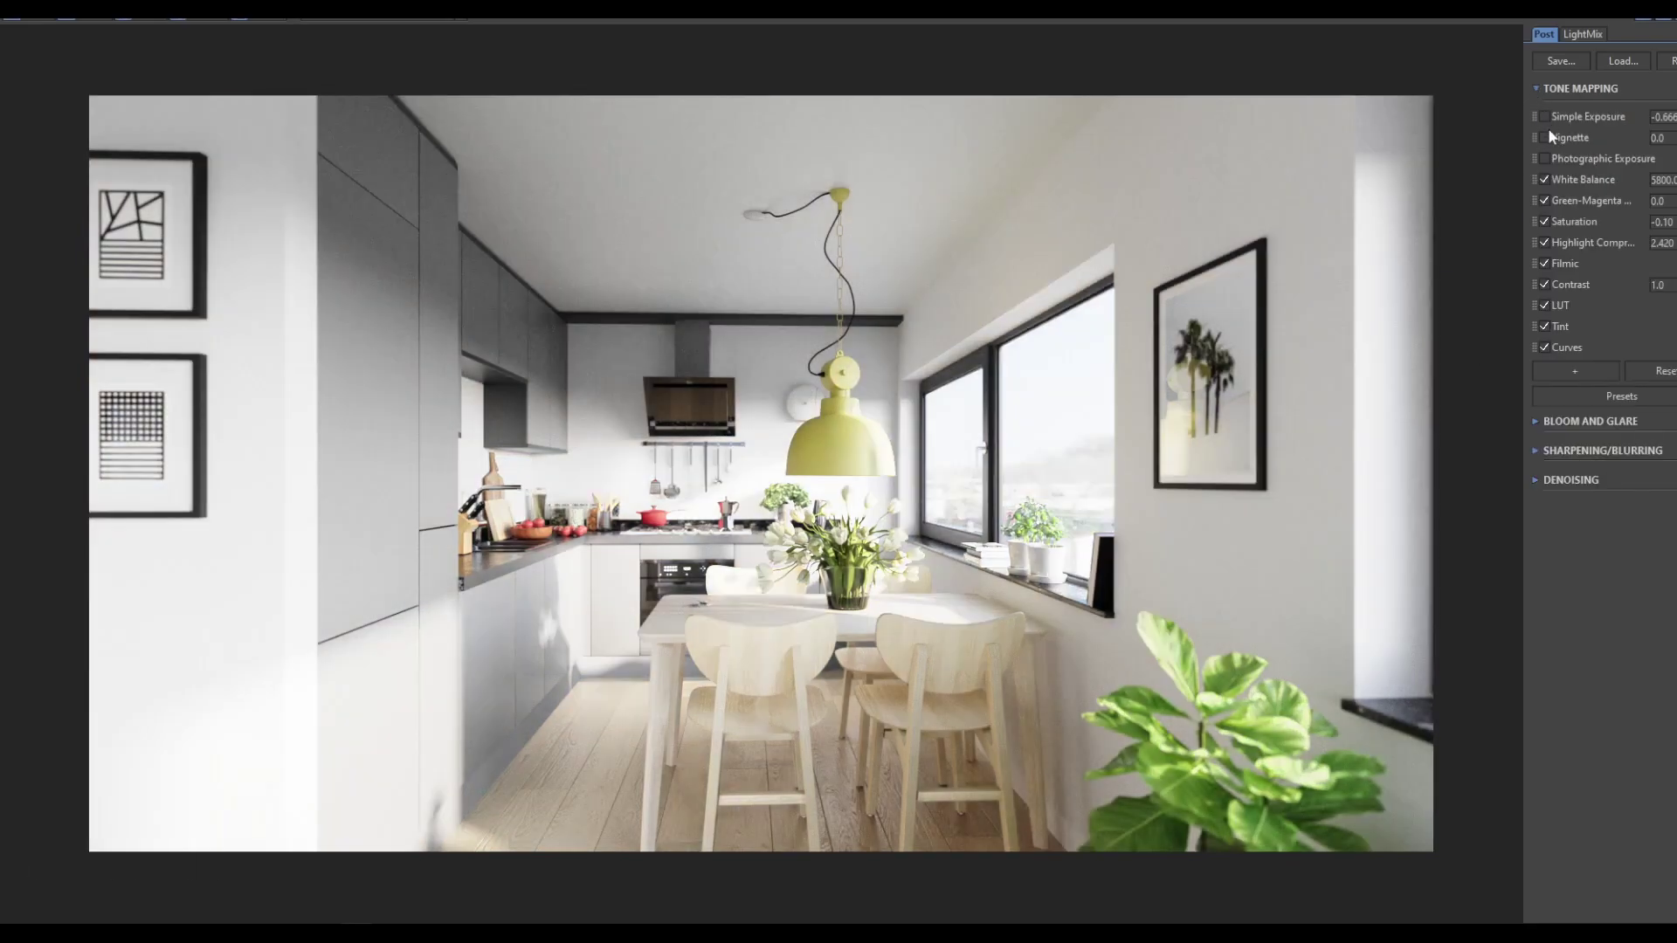
{"action": "left_click", "coordinate": [1544, 179]}
{"action": "left_click", "coordinate": [1544, 200]}
{"action": "left_click", "coordinate": [1544, 221]}
{"action": "left_click", "coordinate": [1544, 242]}
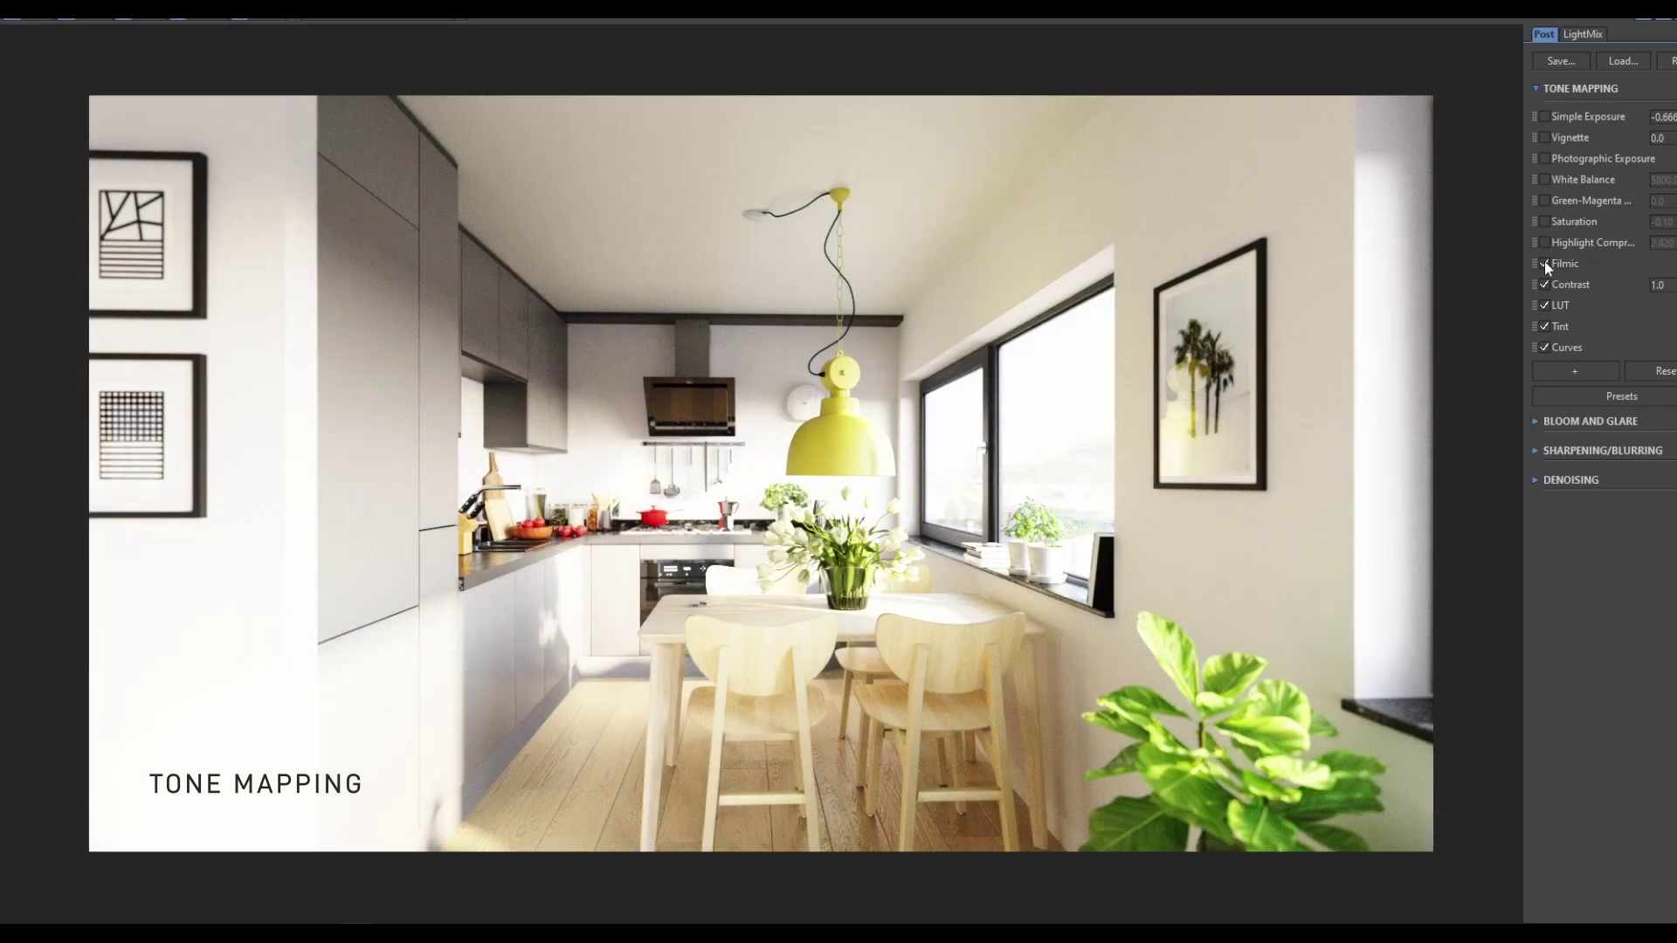
{"action": "left_click", "coordinate": [1544, 263]}
{"action": "left_click", "coordinate": [1544, 284]}
{"action": "left_click", "coordinate": [1544, 305]}
{"action": "left_click", "coordinate": [1544, 326]}
{"action": "left_click", "coordinate": [1544, 347]}
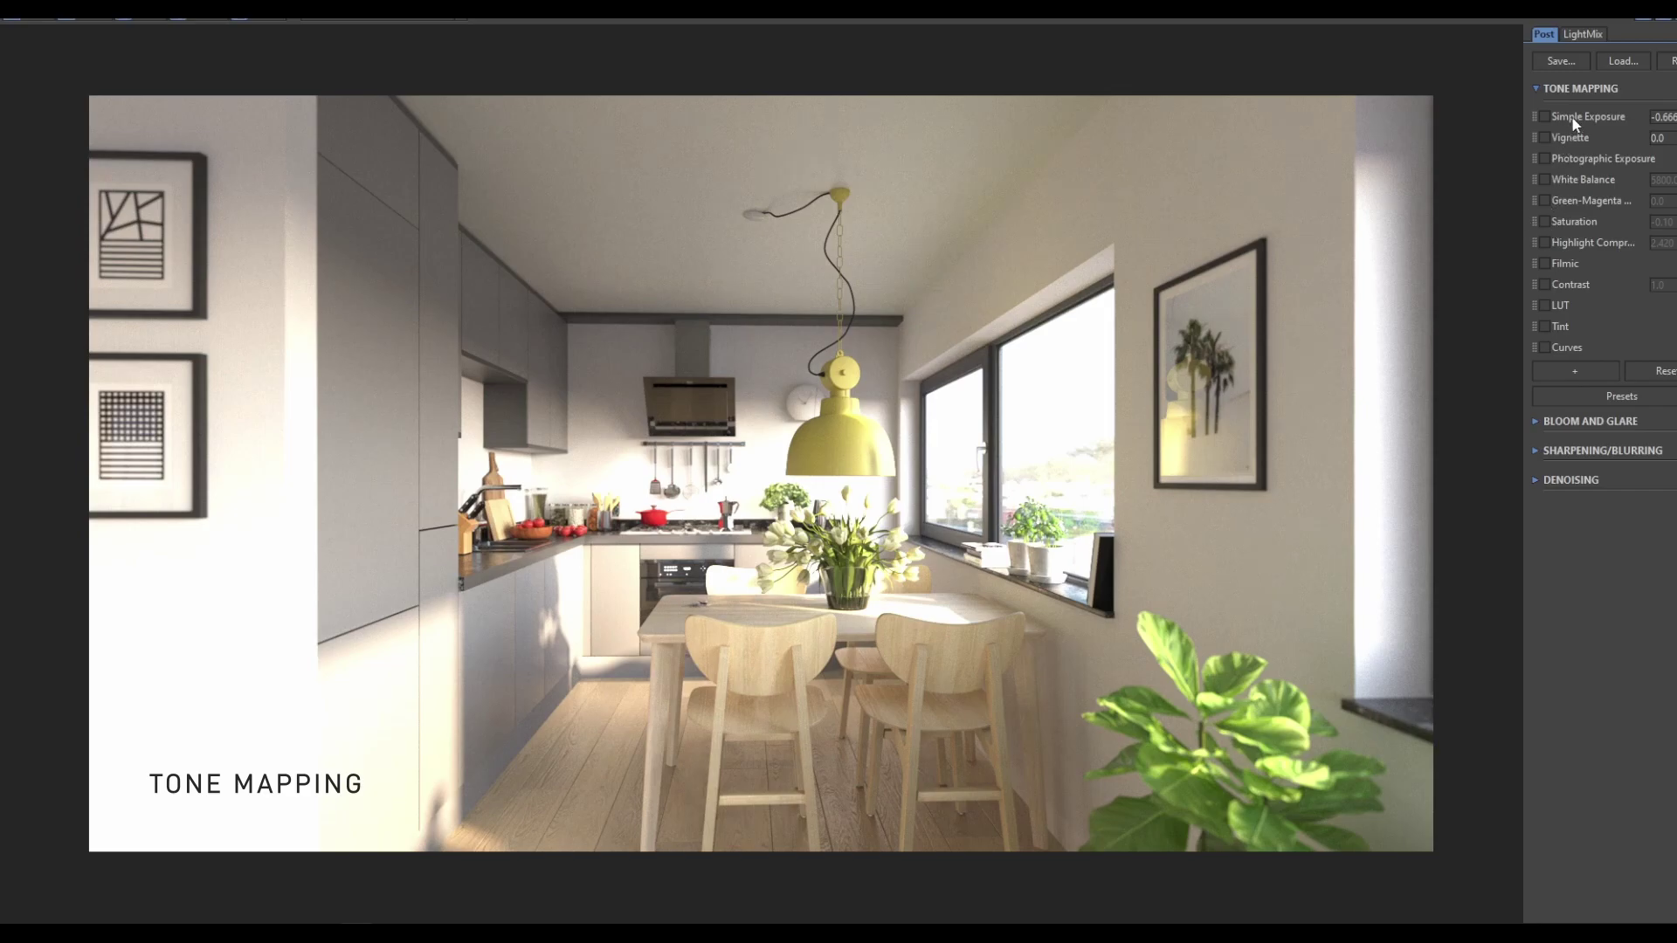
Compare the kitchen render with Simple Exposure switched on and off.
{"action": "left_click", "coordinate": [1545, 117]}
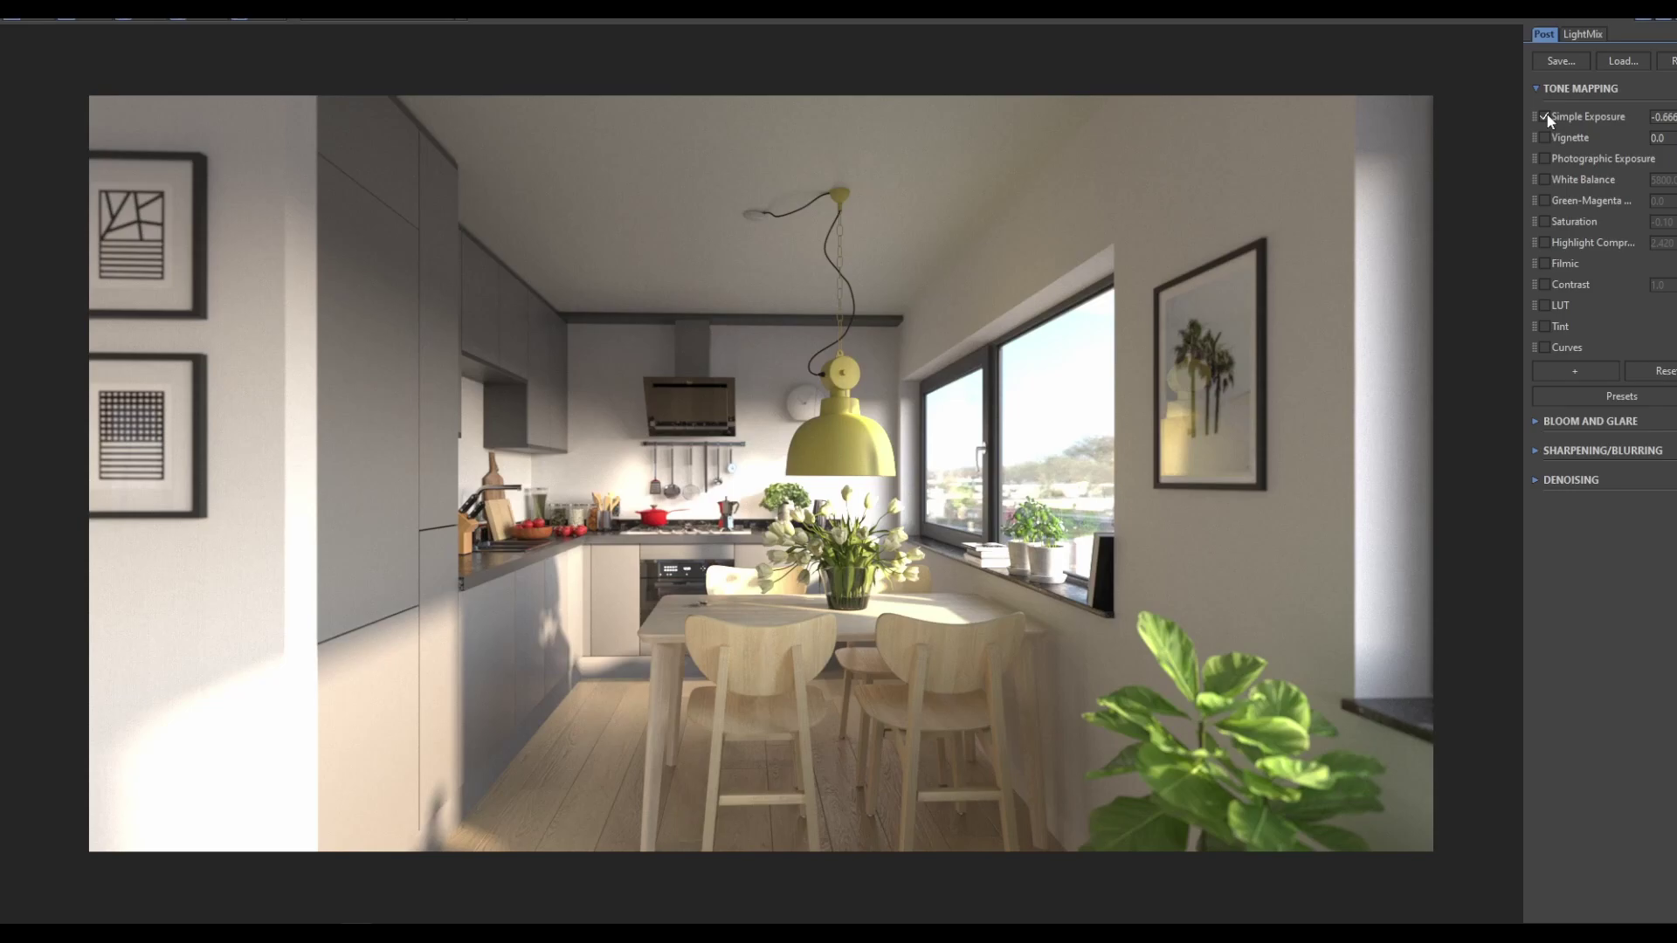
{"action": "left_click", "coordinate": [1545, 116]}
{"action": "left_click", "coordinate": [1545, 116]}
{"action": "left_click", "coordinate": [1545, 117]}
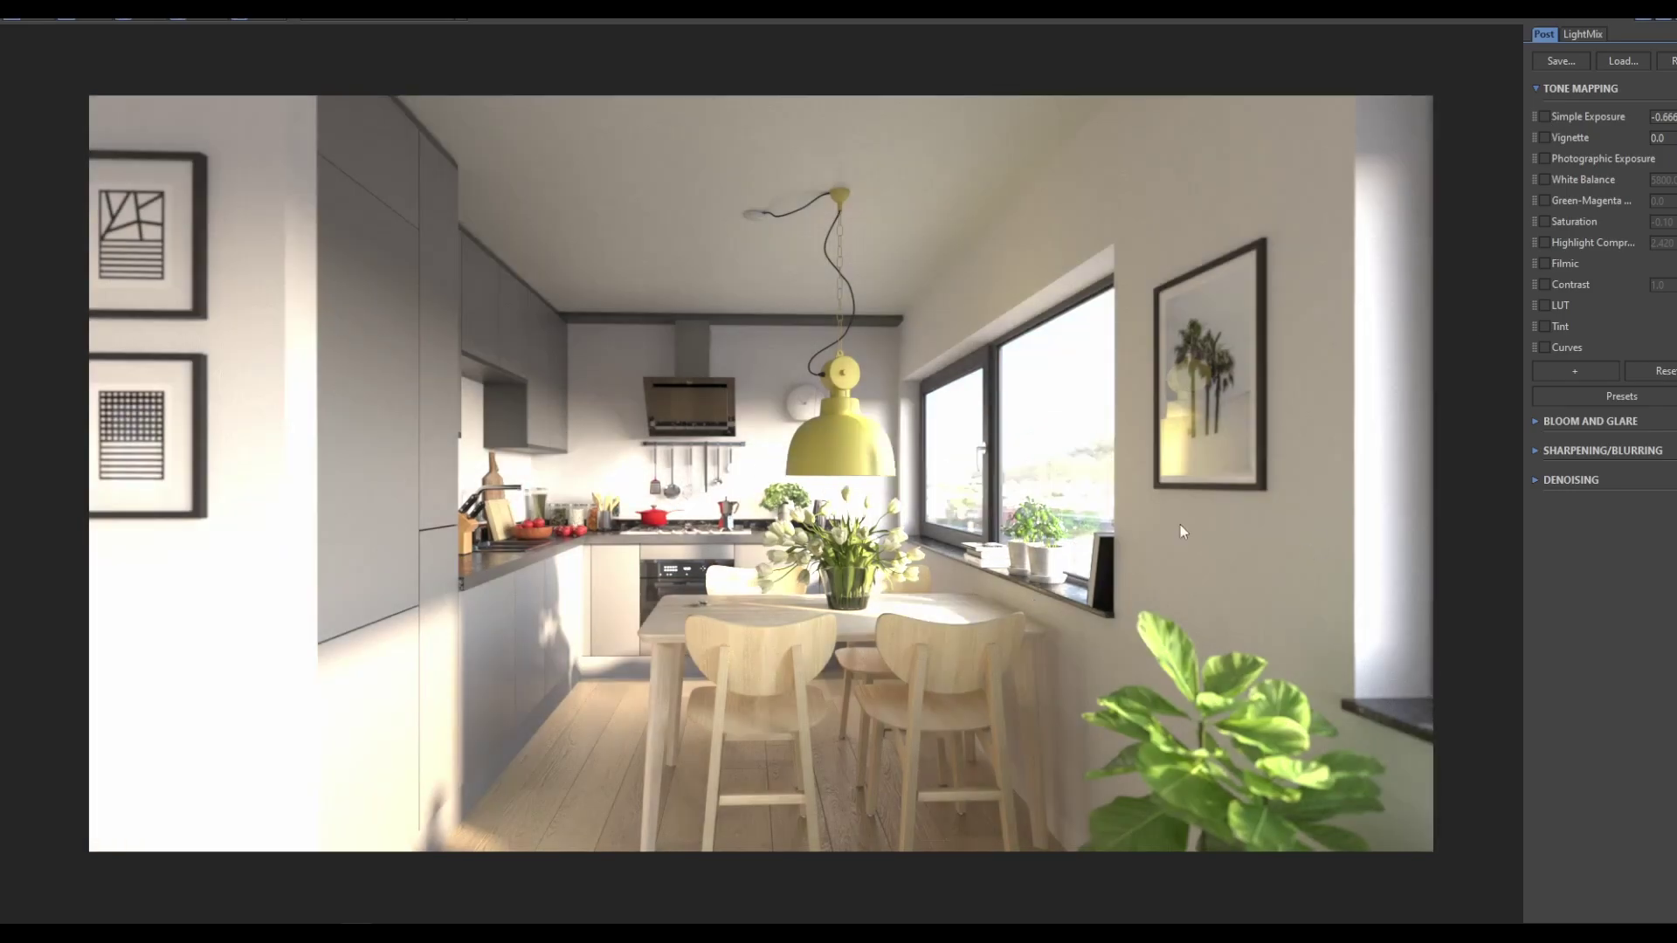
Enable Simple Exposure and set it to -0.6.
{"action": "left_click", "coordinate": [1545, 116]}
{"action": "right_click", "coordinate": [1664, 116]}
{"action": "type", "text": "-"}
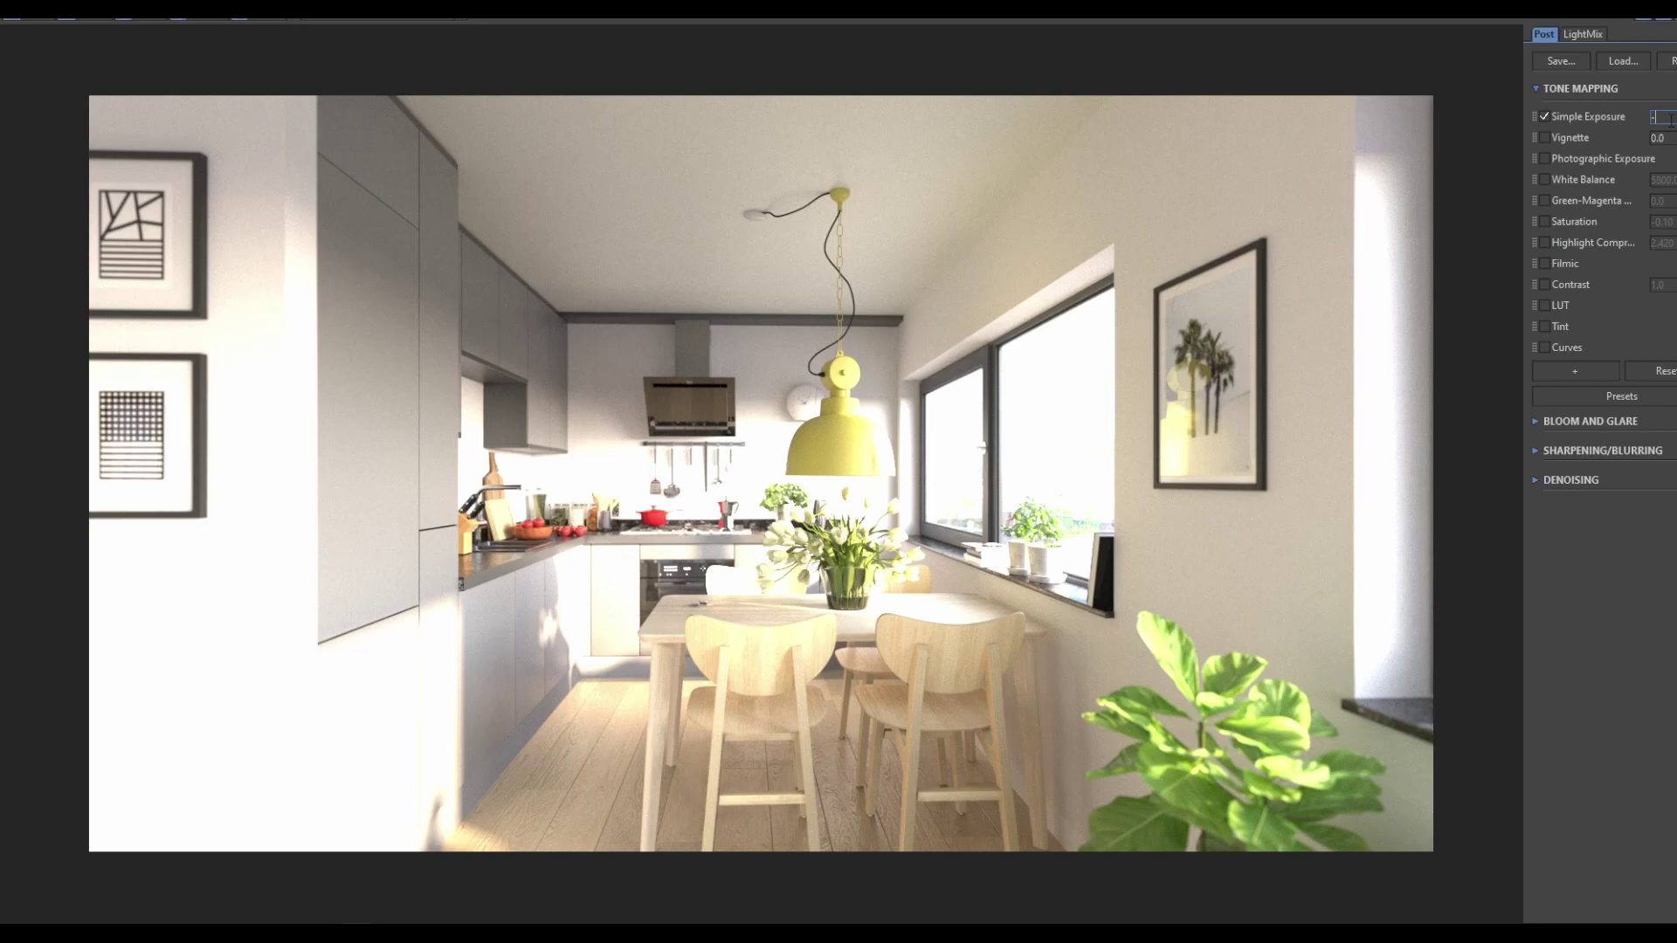
{"action": "type", "text": "0.6"}
{"action": "key", "text": "Return"}
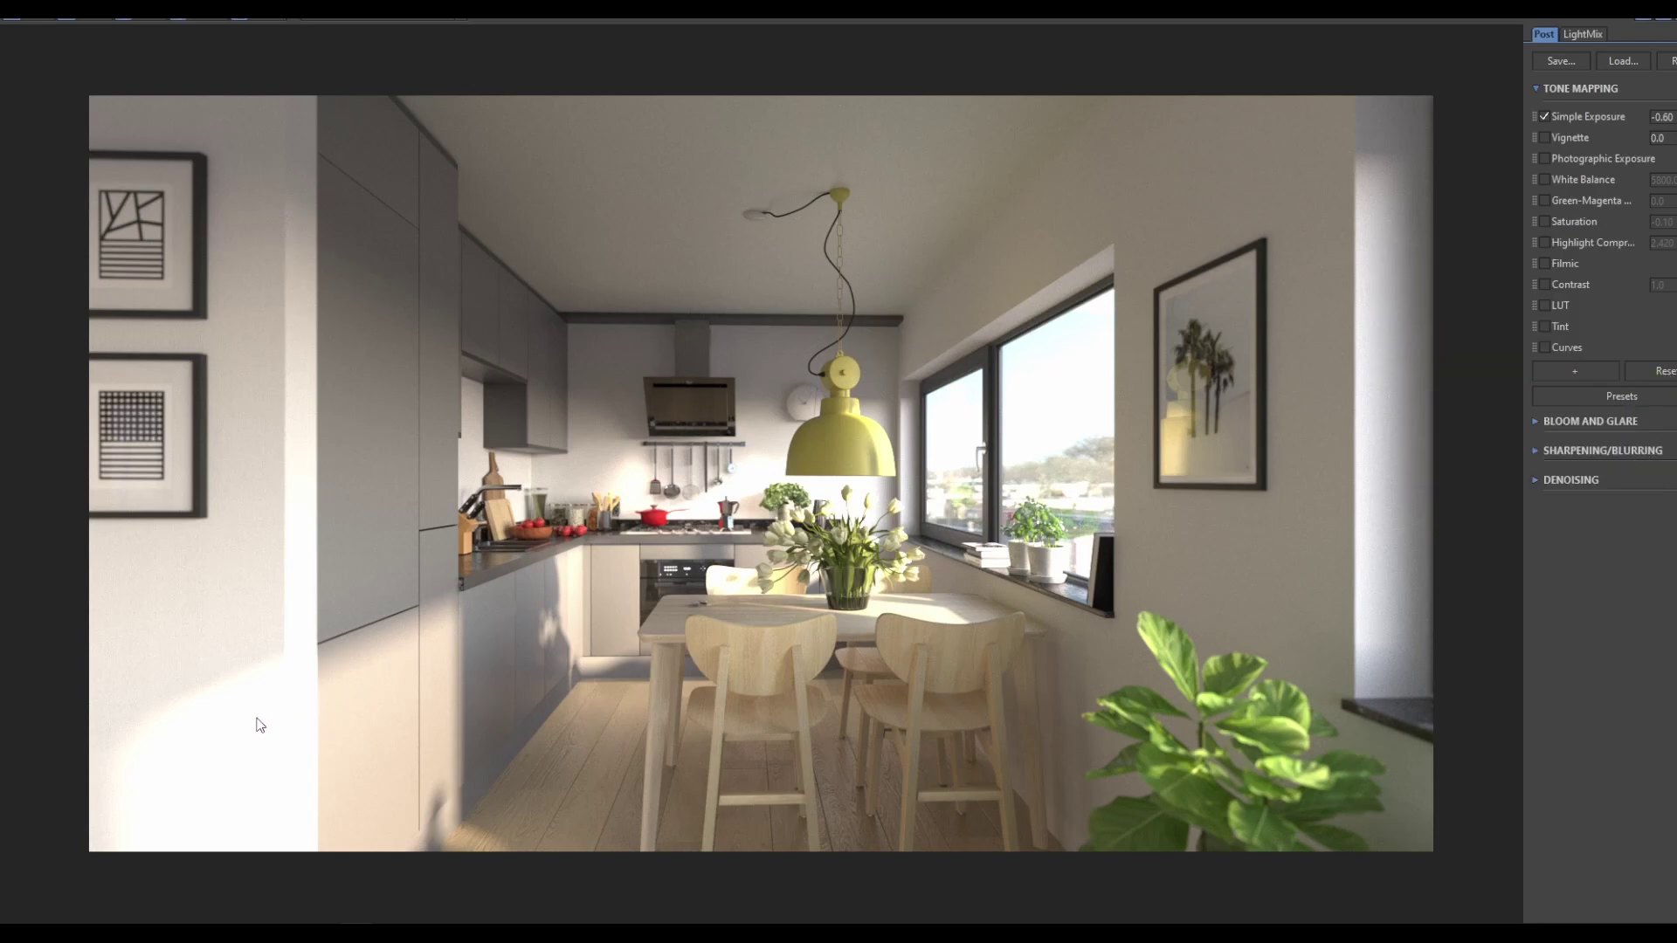
Enable the main Highlight Compression operator in the tone mapping stack.
{"action": "scroll", "coordinate": [255, 725], "scroll_direction": "up", "scroll_amount": 1}
{"action": "scroll", "coordinate": [320, 712], "scroll_direction": "down", "scroll_amount": 1}
{"action": "left_click", "coordinate": [1544, 243]}
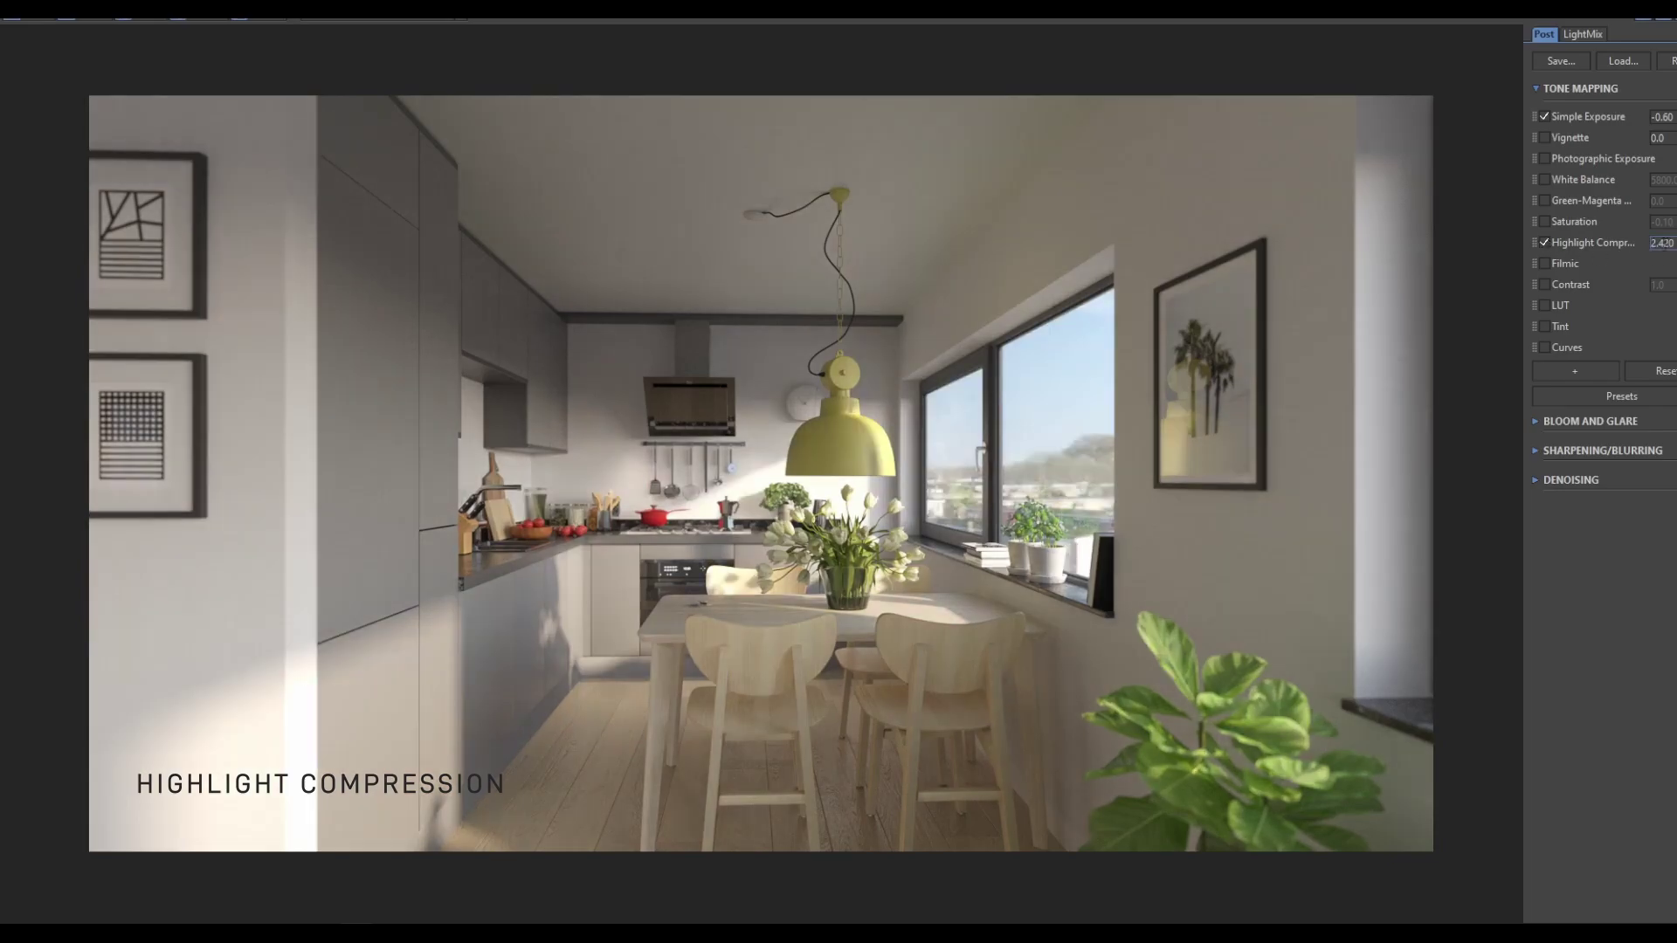
Try main Highlight Compression values of 0.01 and 1.
{"action": "double_click", "coordinate": [1661, 243]}
{"action": "mouse_move", "coordinate": [1661, 259]}
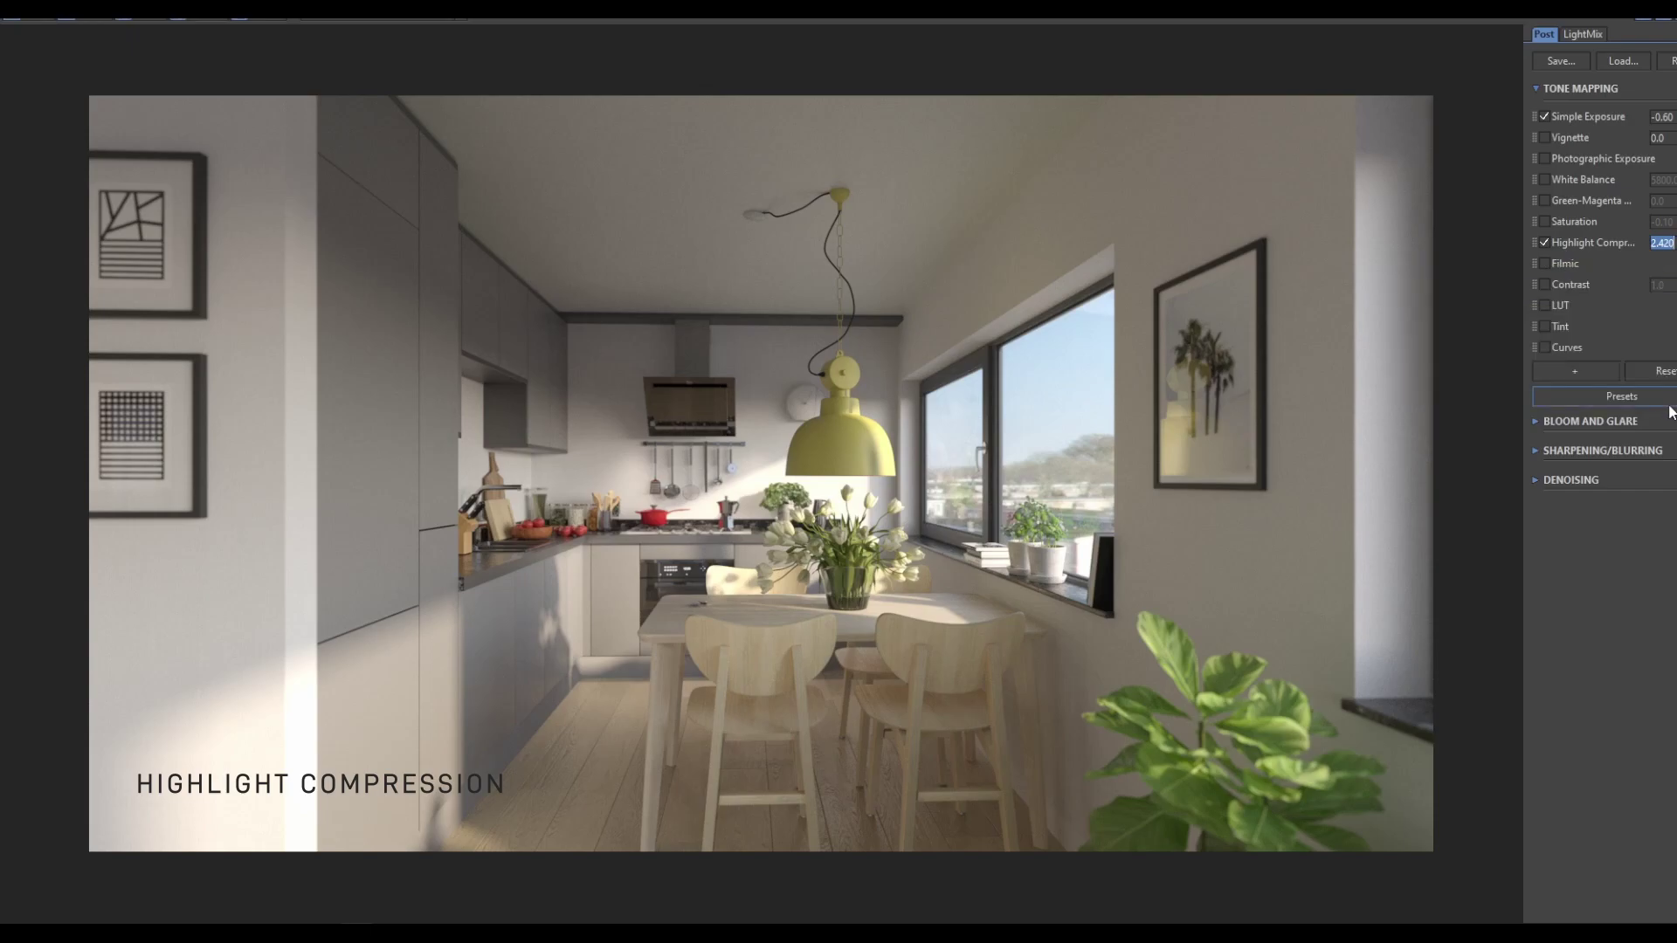
{"action": "type", "text": "0.01"}
{"action": "key", "text": "Return"}
{"action": "type", "text": "1"}
{"action": "key", "text": "Return"}
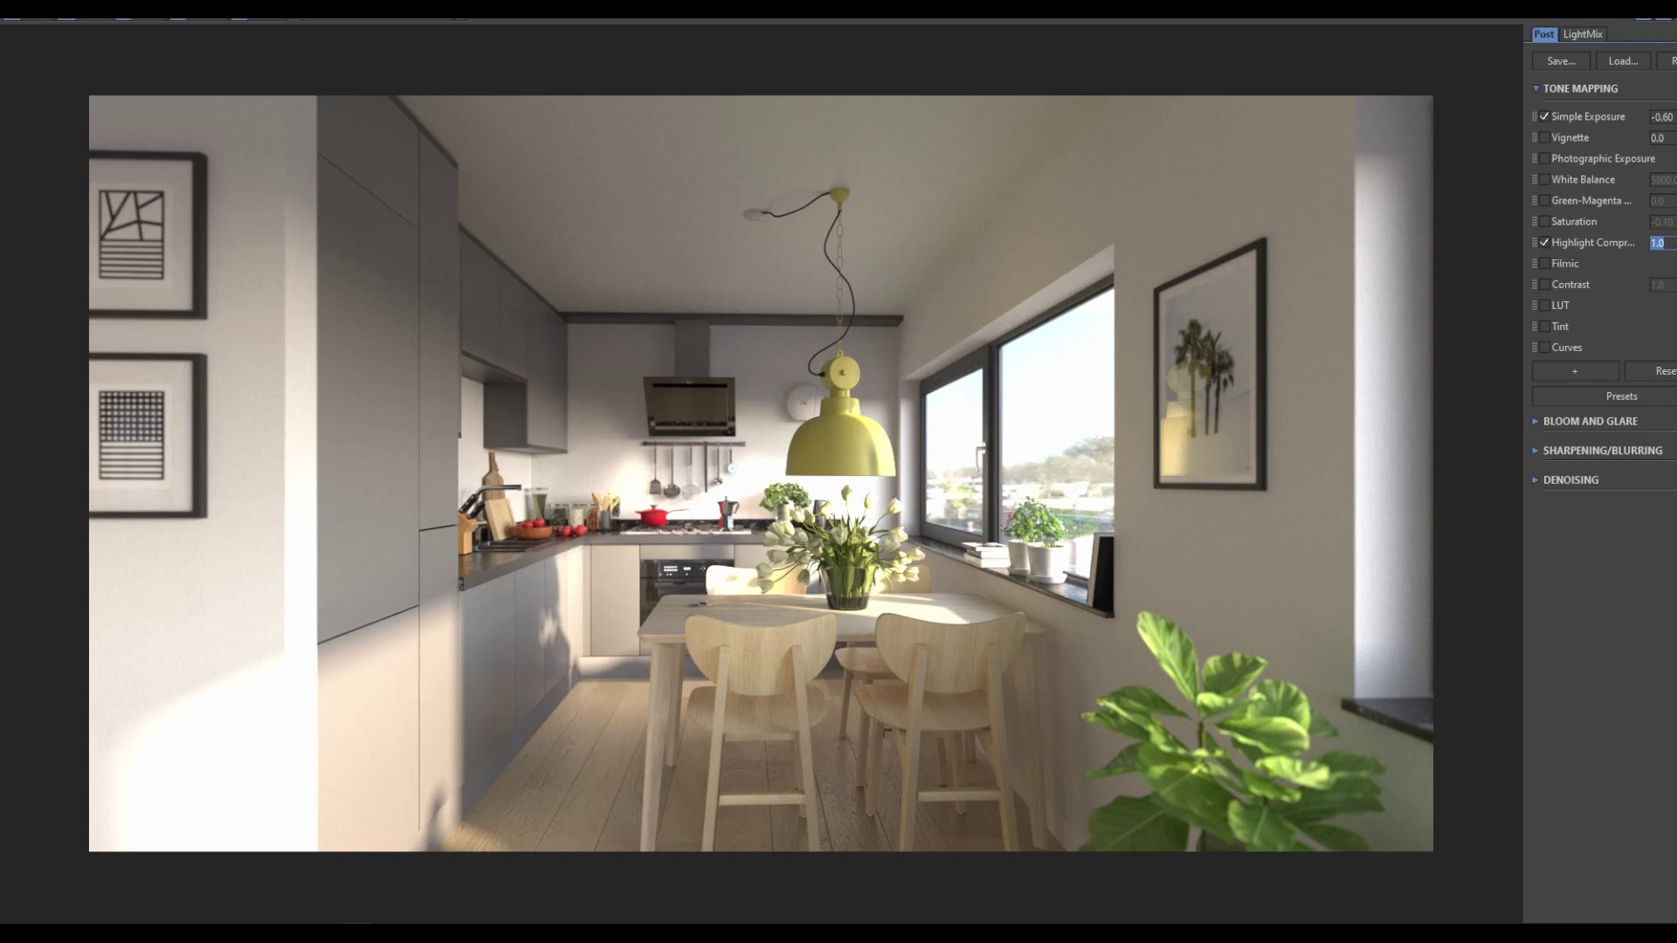
Raise the main Highlight Compression to 2.732 to recover the burnt sunlight on the wall.
{"action": "type", "text": "1.695"}
{"action": "key", "text": "Return"}
{"action": "left_click_drag", "start_coordinate": [1618, 892], "coordinate": [1657, 18]}
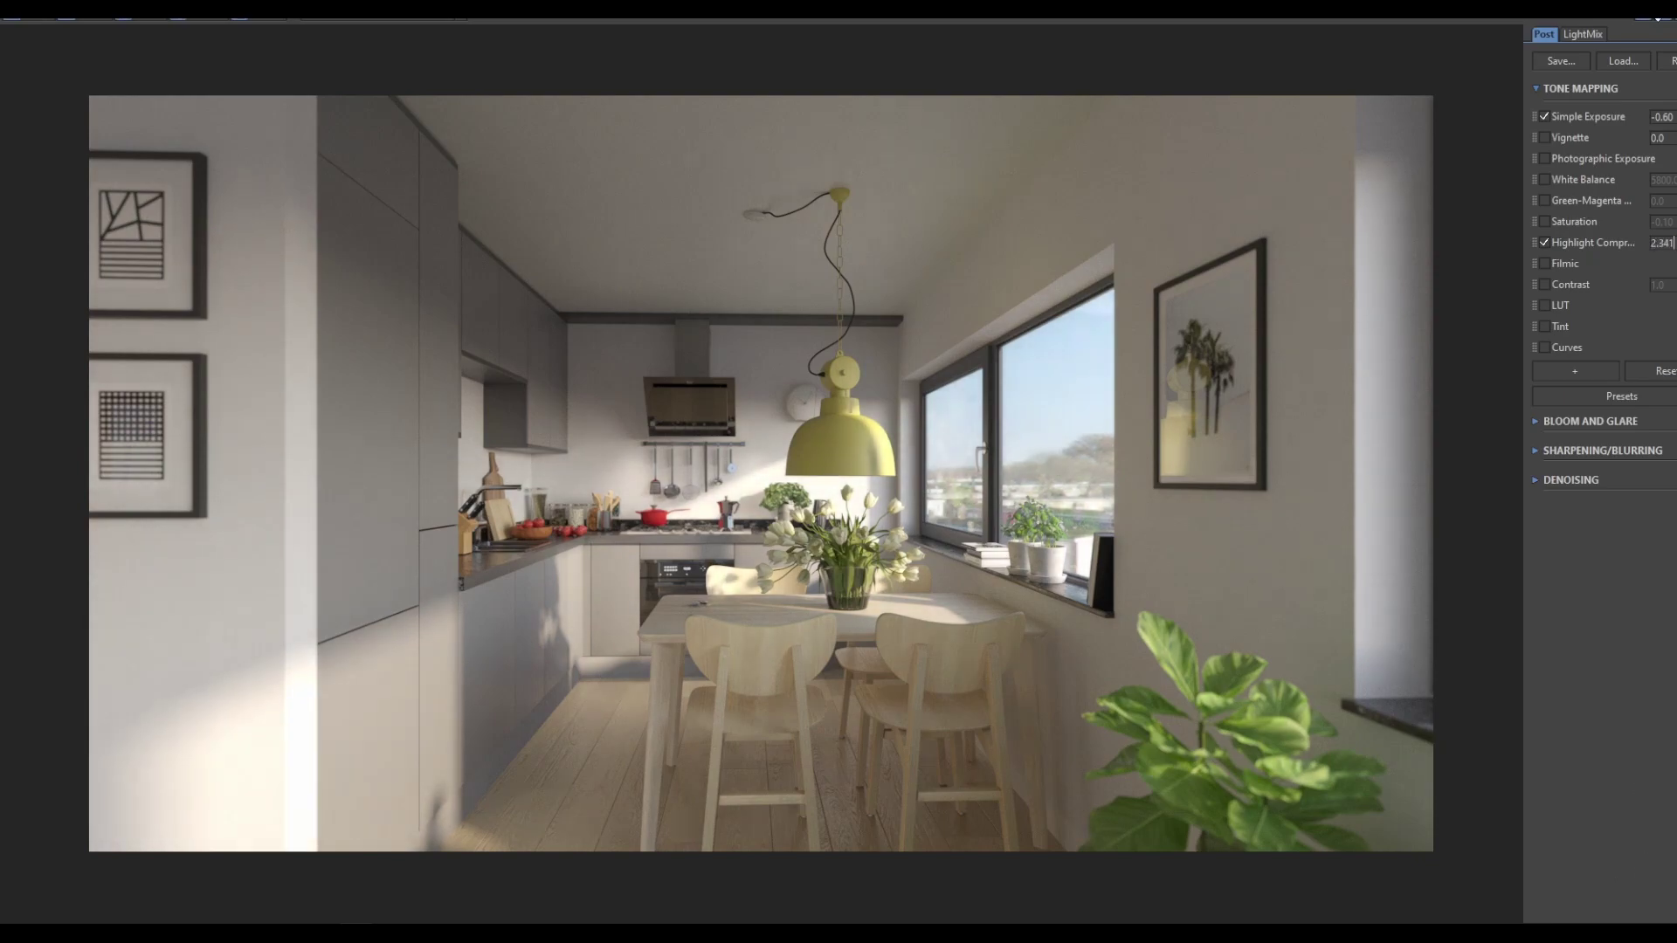
{"action": "left_click_drag", "start_coordinate": [209, 834], "coordinate": [348, 870]}
Compare the sunlit wall up close with Highlight Compression on and off, and examine the highlights around the kitchen.
{"action": "scroll", "coordinate": [257, 786], "scroll_direction": "up", "scroll_amount": 5}
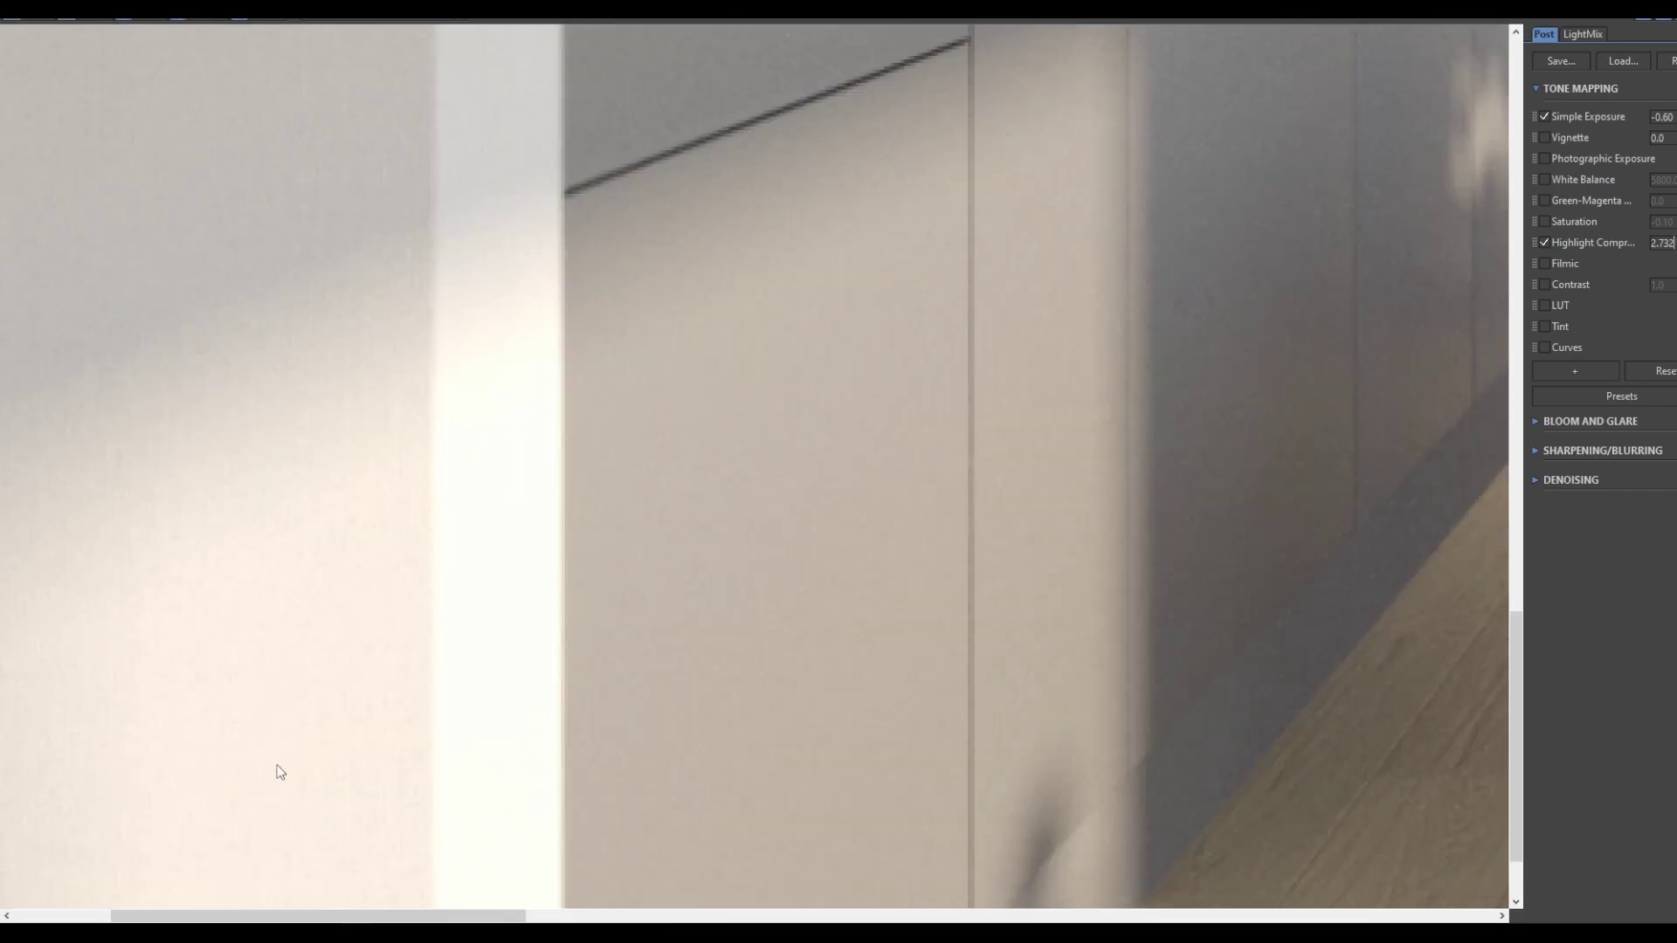
{"action": "left_click", "coordinate": [1544, 242]}
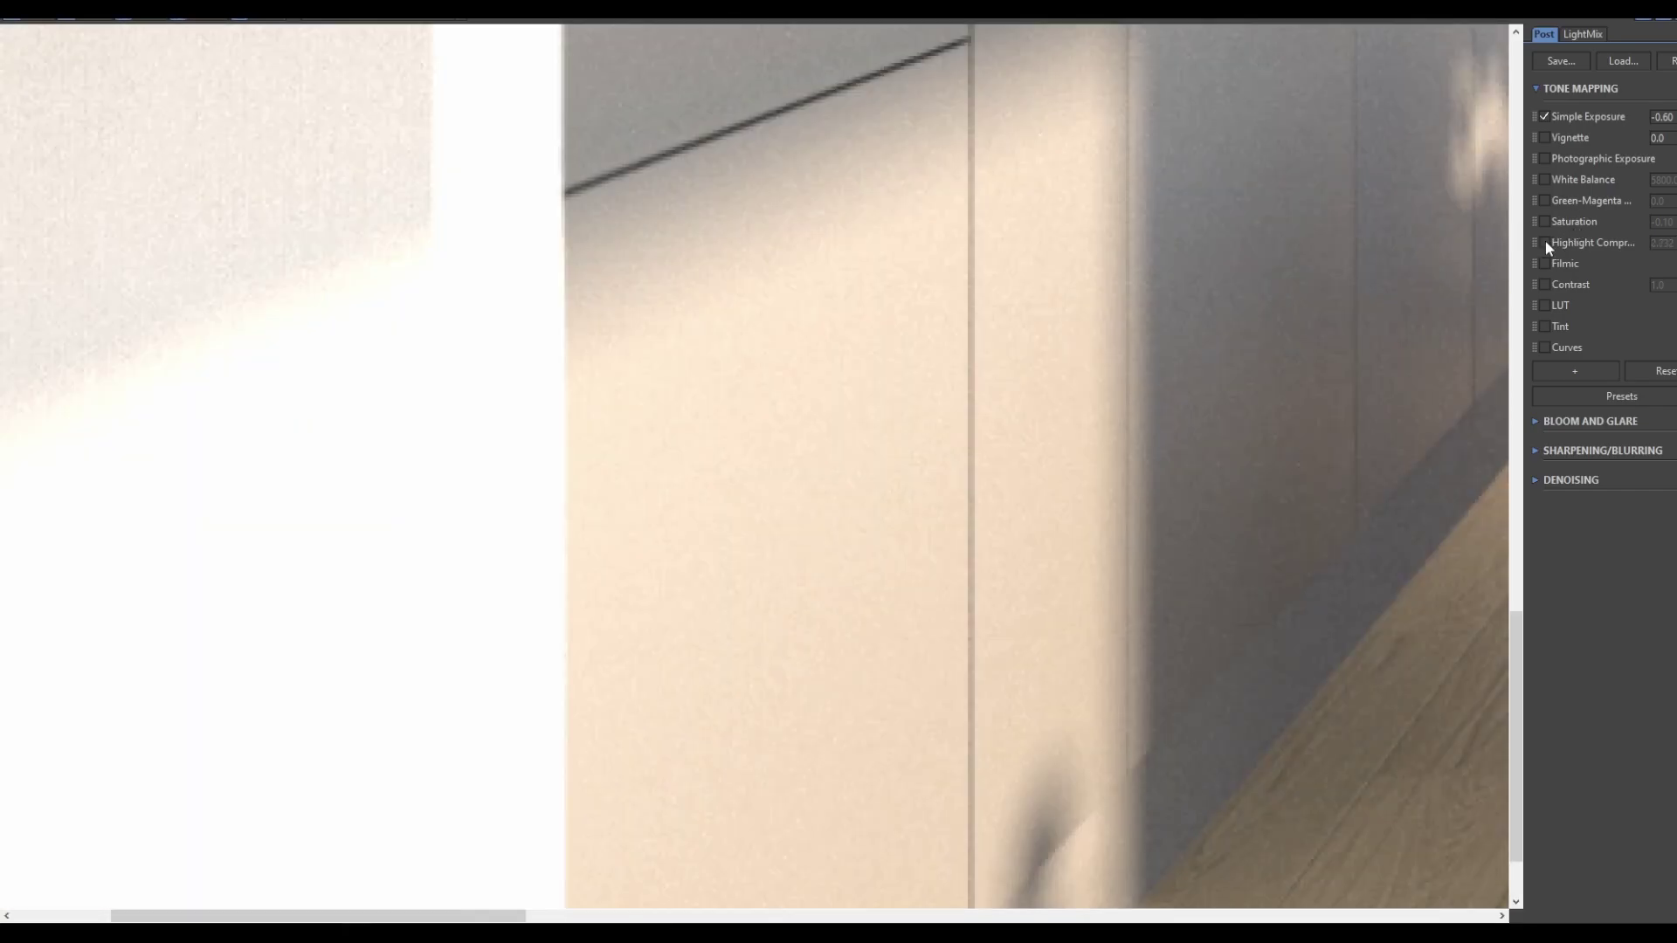
{"action": "left_click", "coordinate": [1544, 242]}
{"action": "left_click", "coordinate": [1544, 242]}
{"action": "left_click", "coordinate": [1544, 242]}
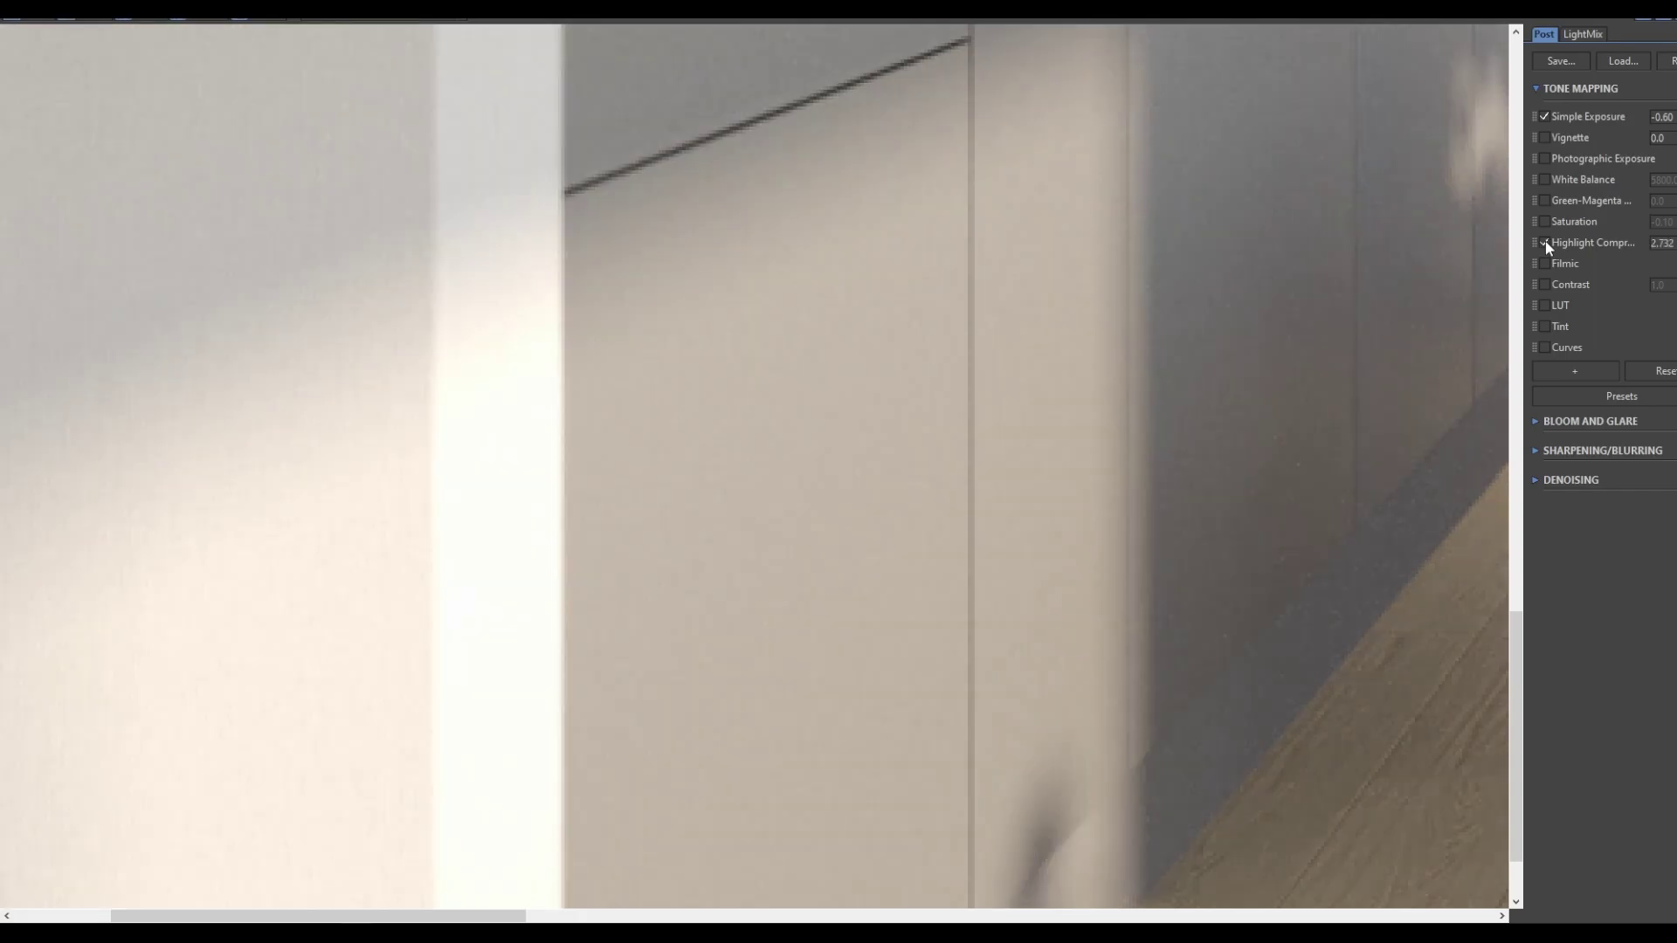
{"action": "scroll", "coordinate": [332, 629], "scroll_direction": "down", "scroll_amount": 5}
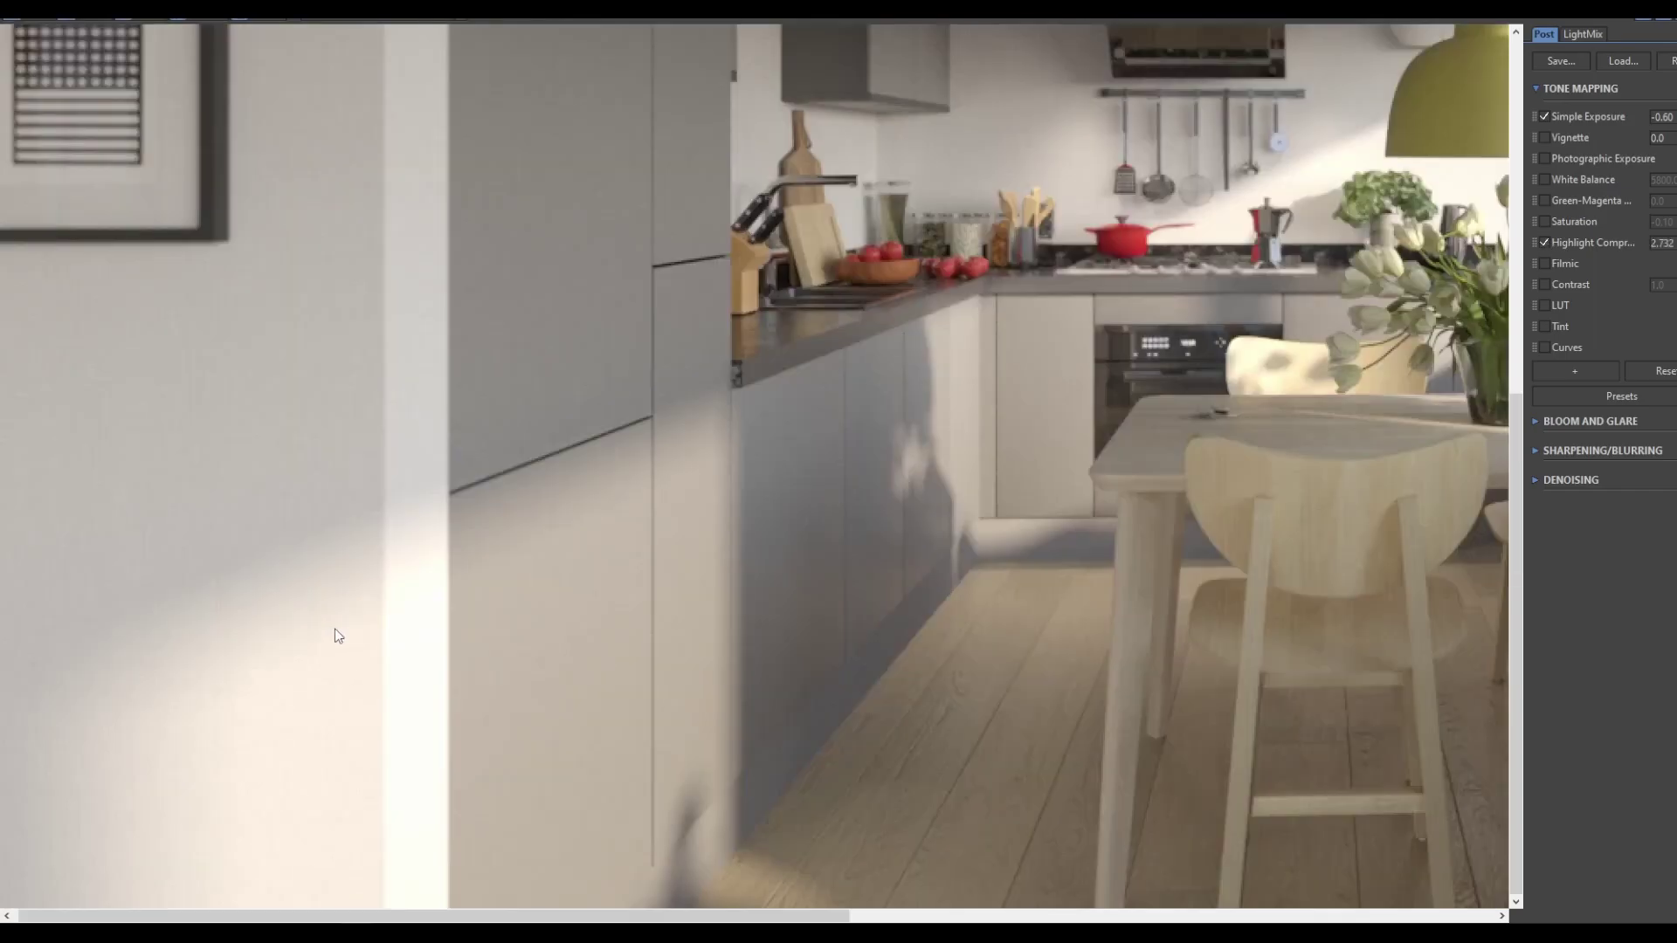
{"action": "scroll", "coordinate": [754, 483], "scroll_direction": "up", "scroll_amount": 5}
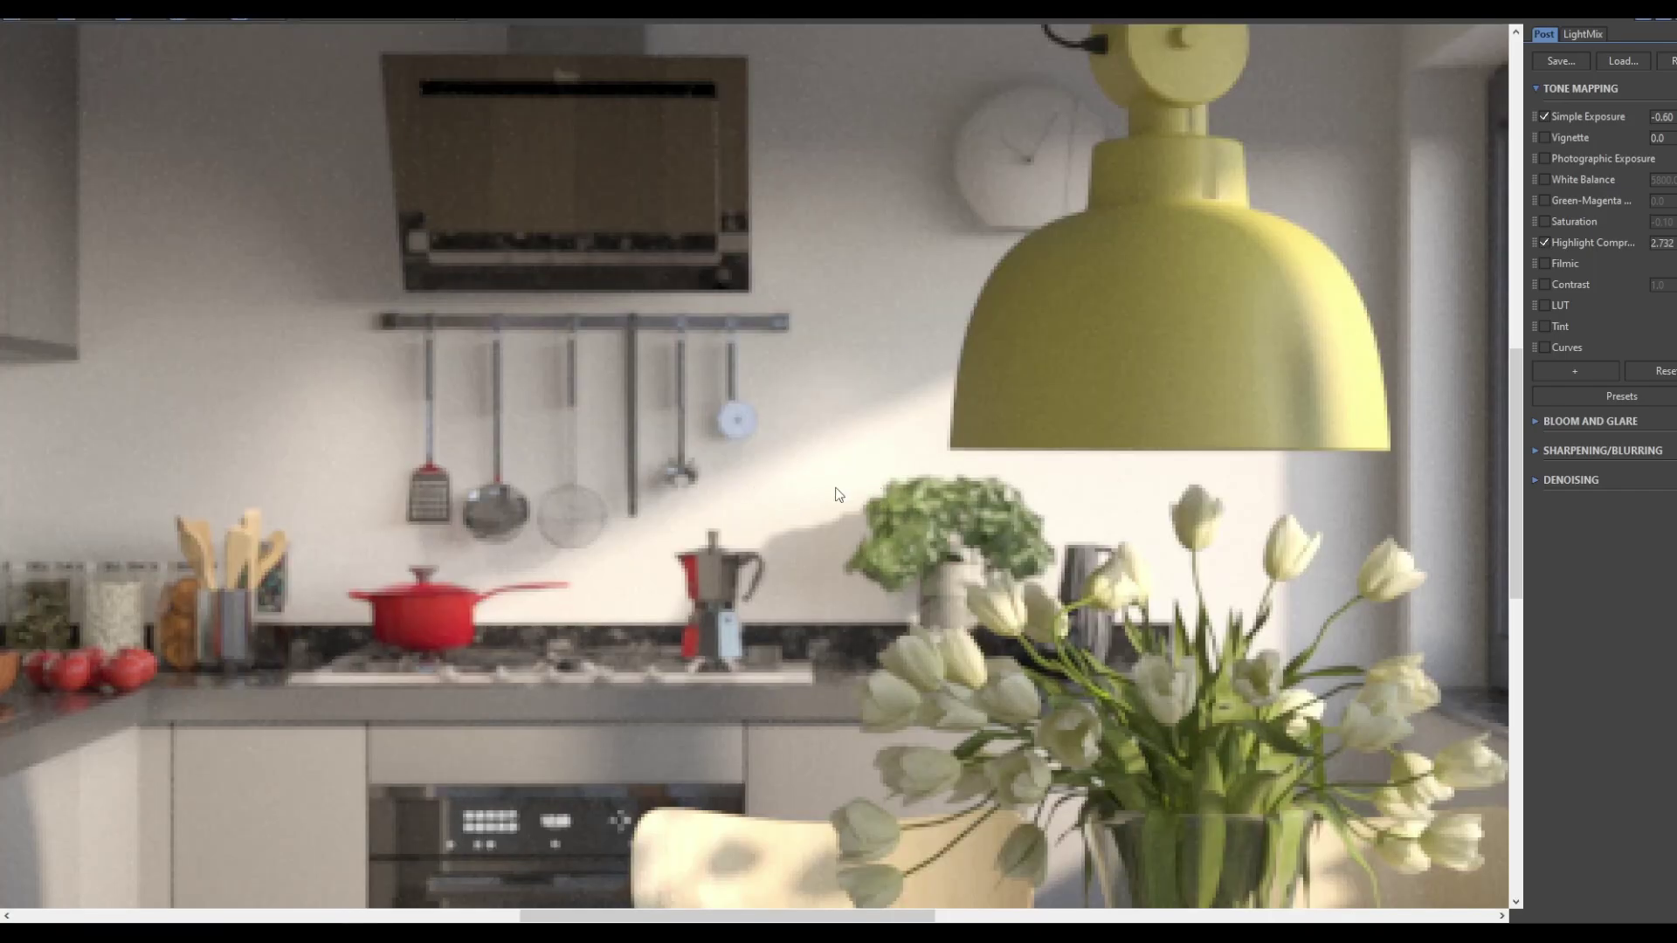
{"action": "scroll", "coordinate": [836, 495], "scroll_direction": "down", "scroll_amount": 3}
{"action": "scroll", "coordinate": [833, 498], "scroll_direction": "down", "scroll_amount": 3}
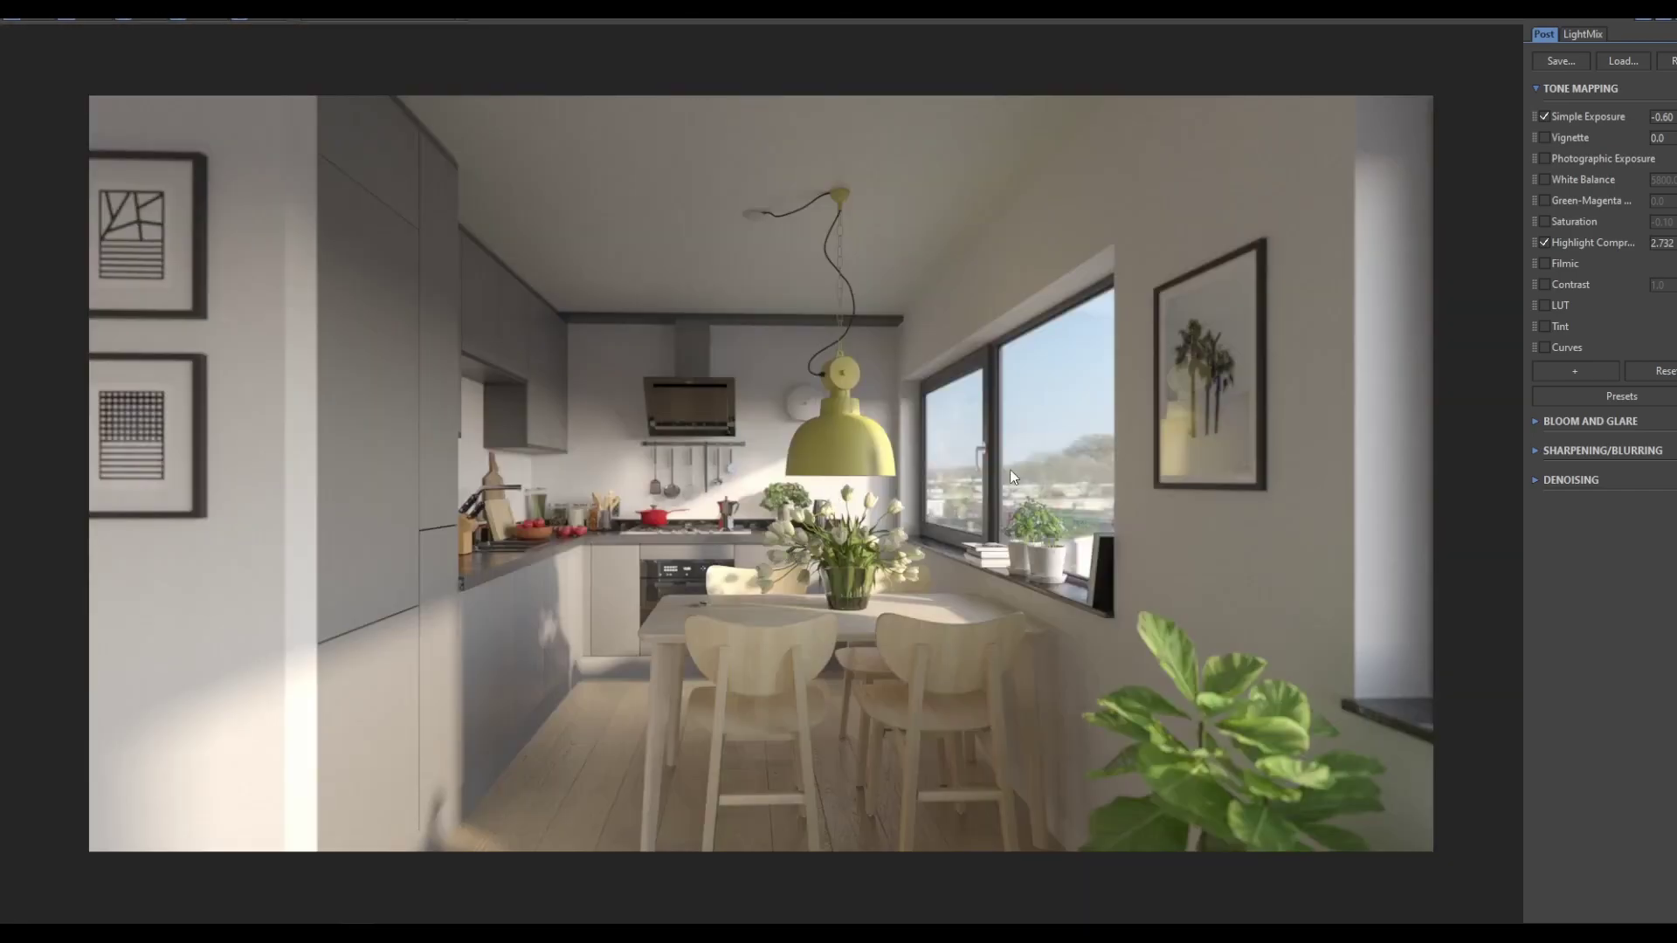
Expand the Filmic and Curves settings and enable Filmic tone mapping.
{"action": "left_click", "coordinate": [1565, 263]}
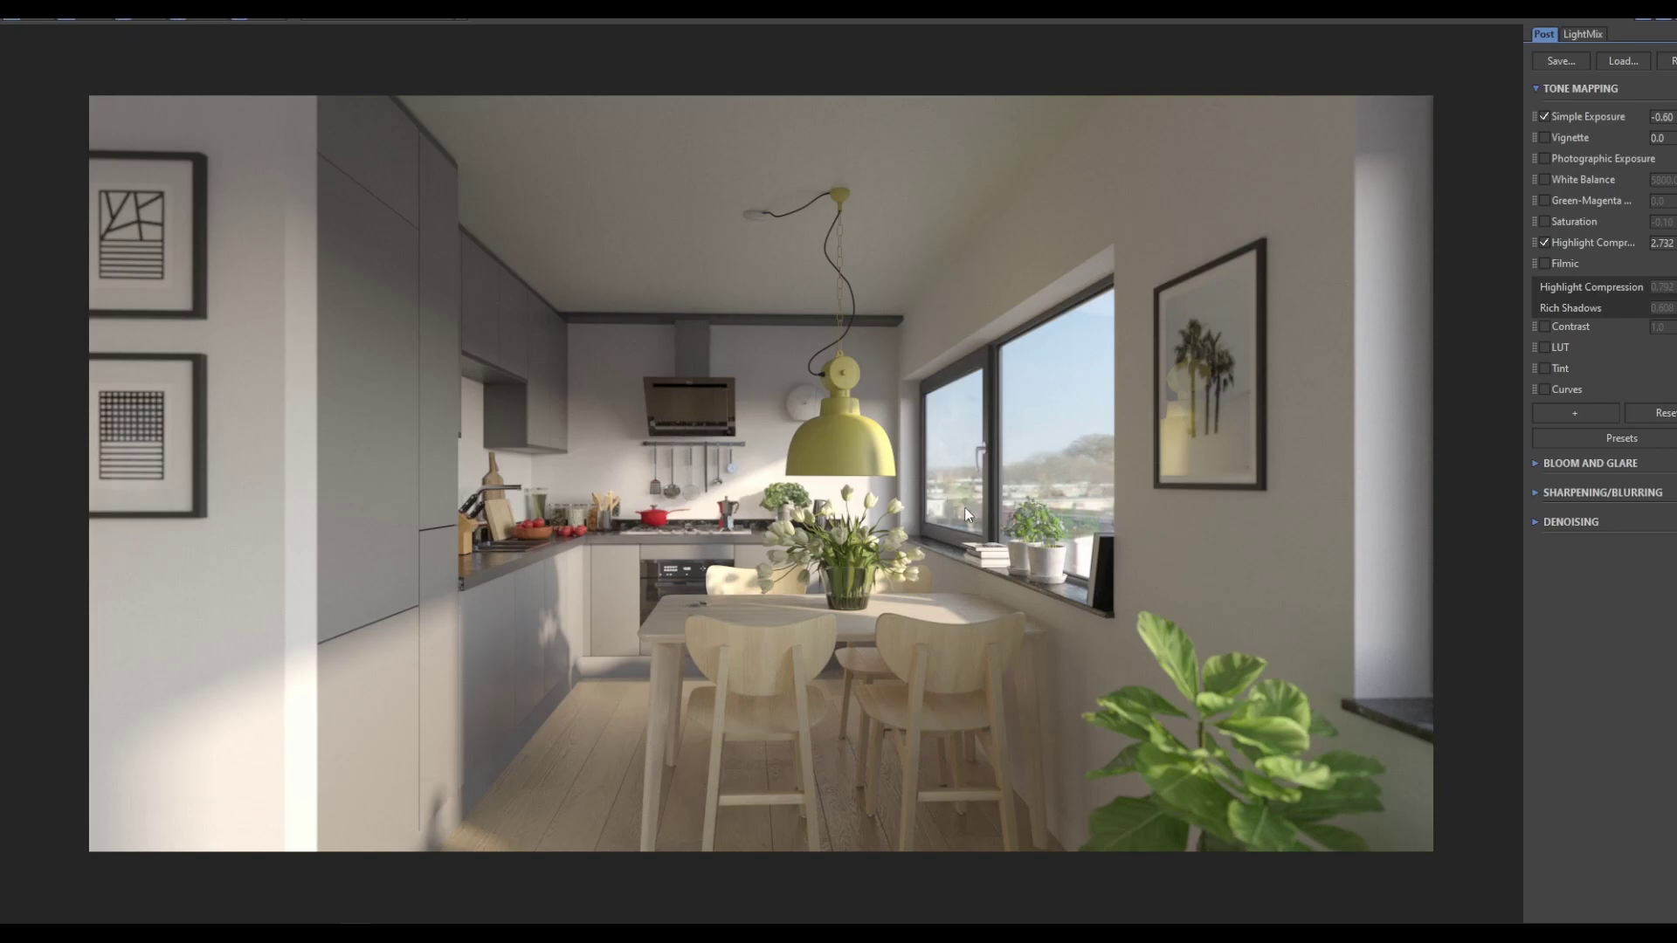
{"action": "left_click", "coordinate": [1545, 390]}
{"action": "left_click", "coordinate": [1659, 413]}
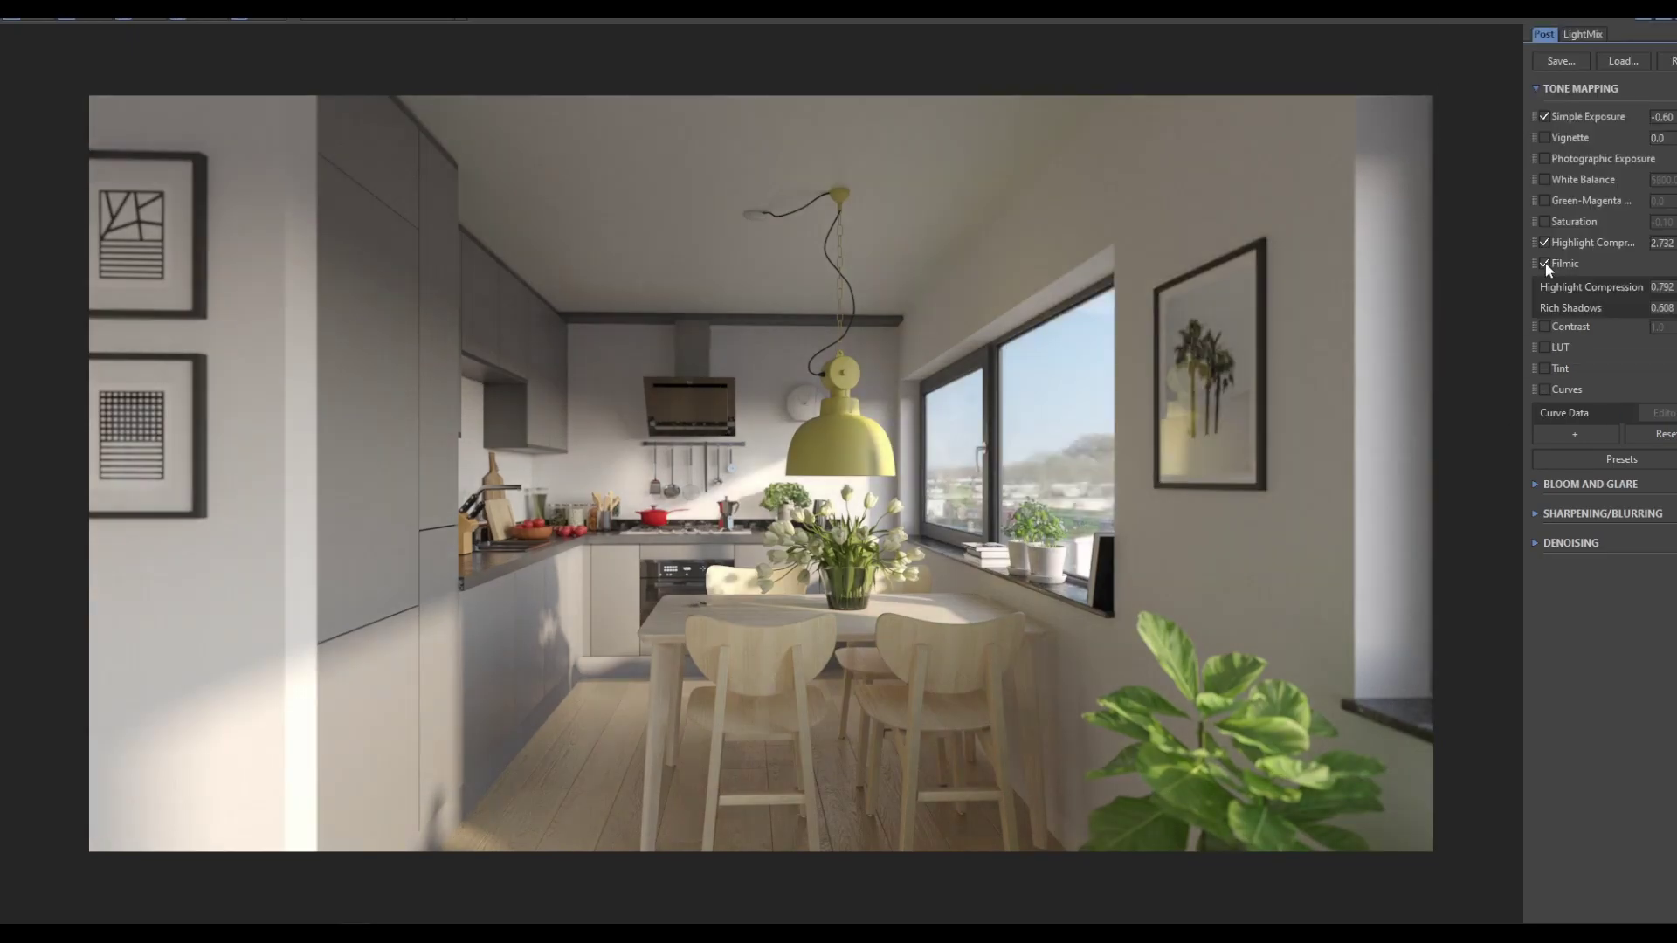
{"action": "left_click", "coordinate": [1544, 263]}
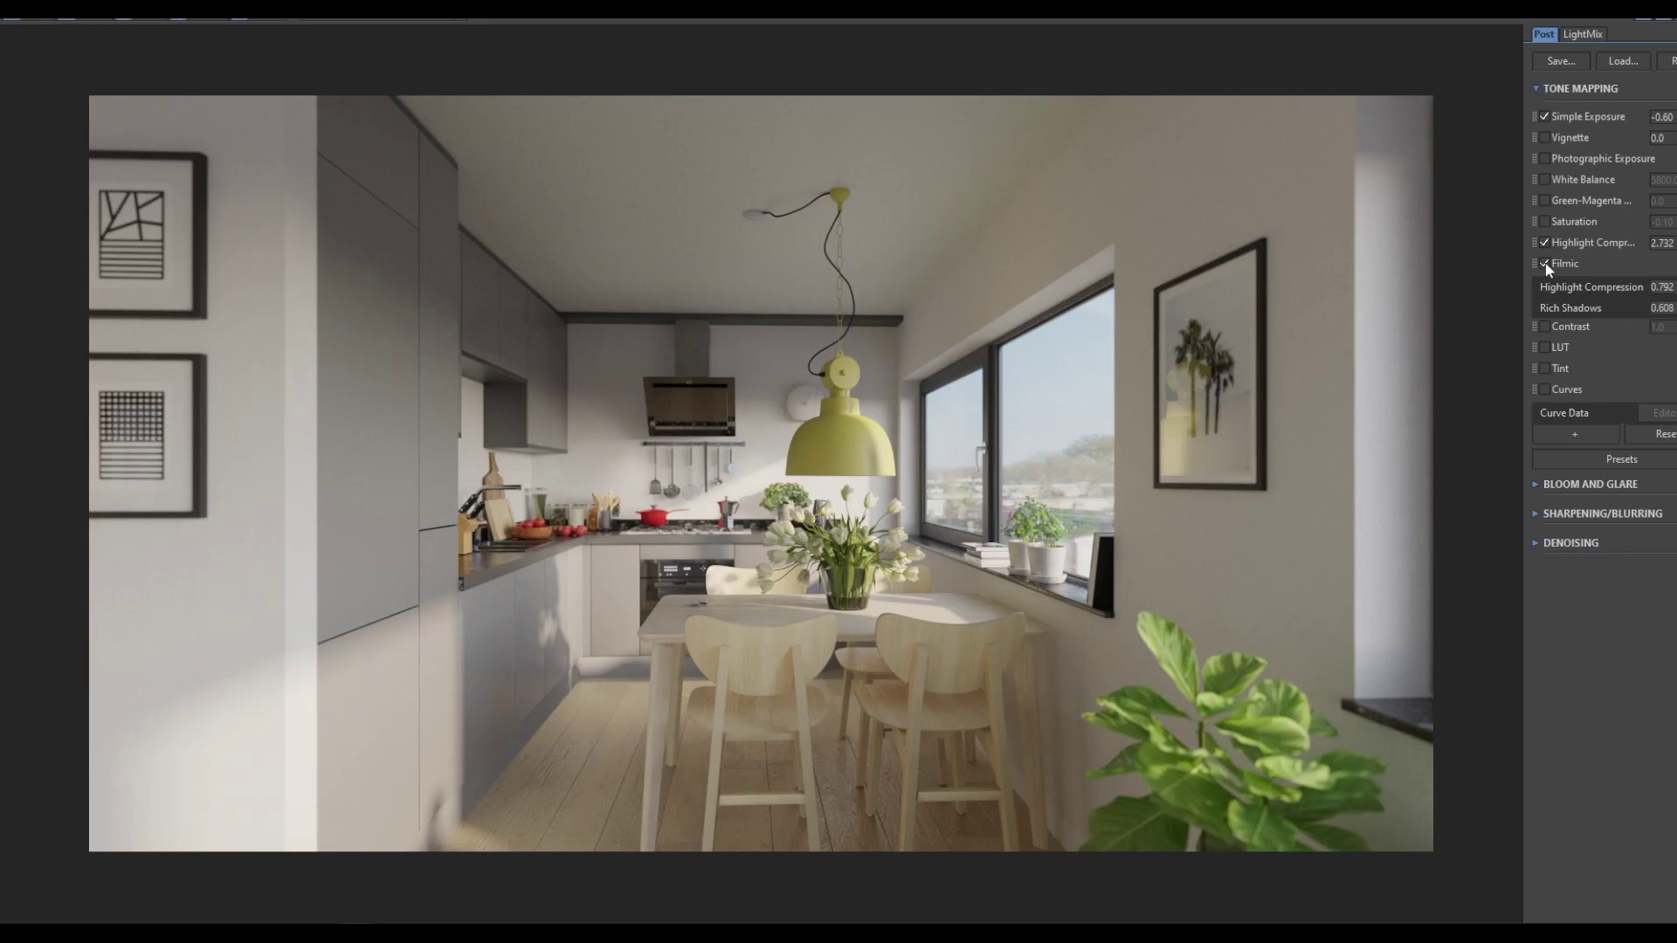
Try a Filmic Highlight Compression of 1, and undo it.
{"action": "type", "text": "1"}
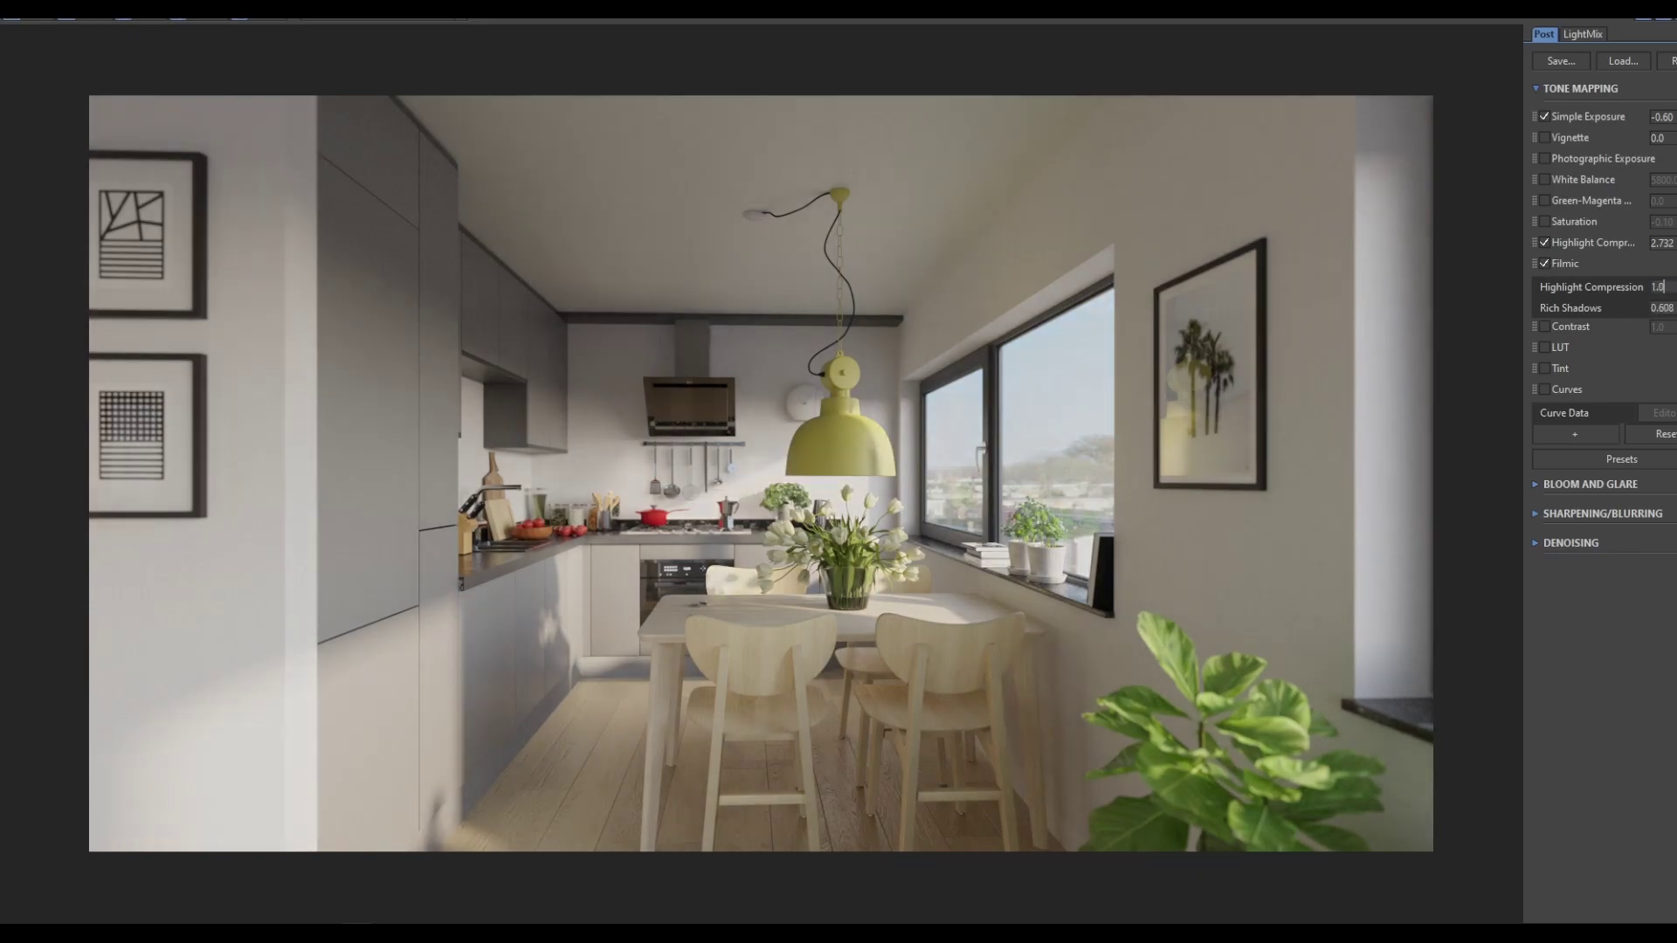
{"action": "key", "text": "Return"}
{"action": "key", "text": "ctrl+z"}
Set the Filmic Highlight Compression to 0.6.
{"action": "left_click_drag", "start_coordinate": [1627, 489], "coordinate": [1674, 489]}
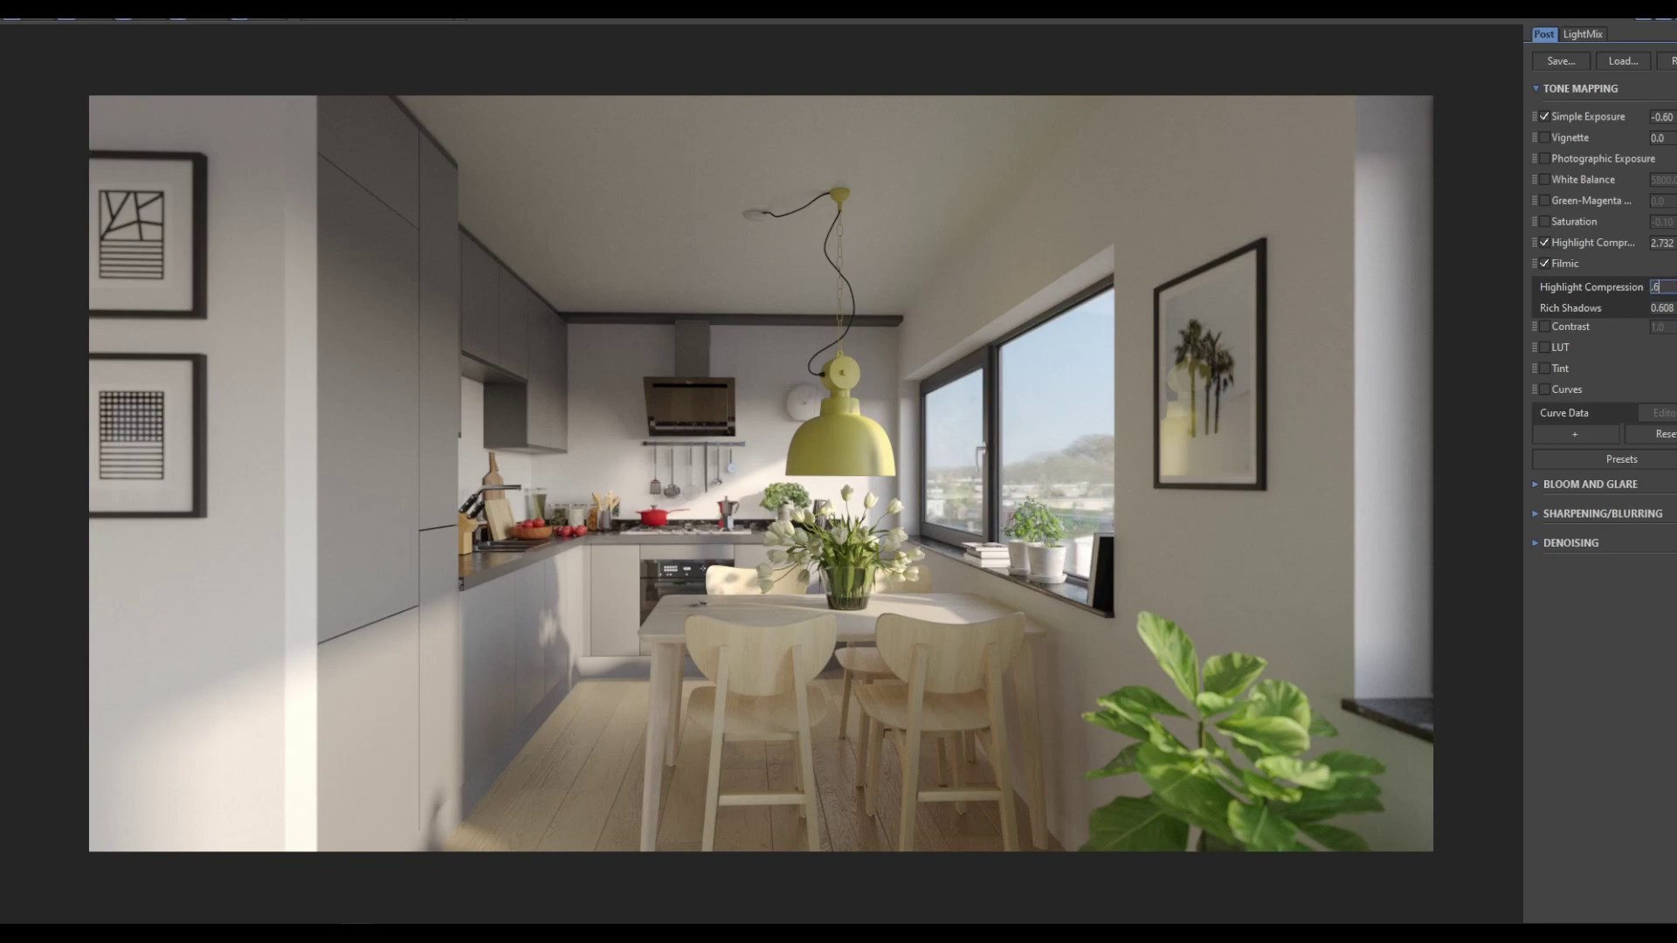
{"action": "type", "text": ".6"}
{"action": "key", "text": "Return"}
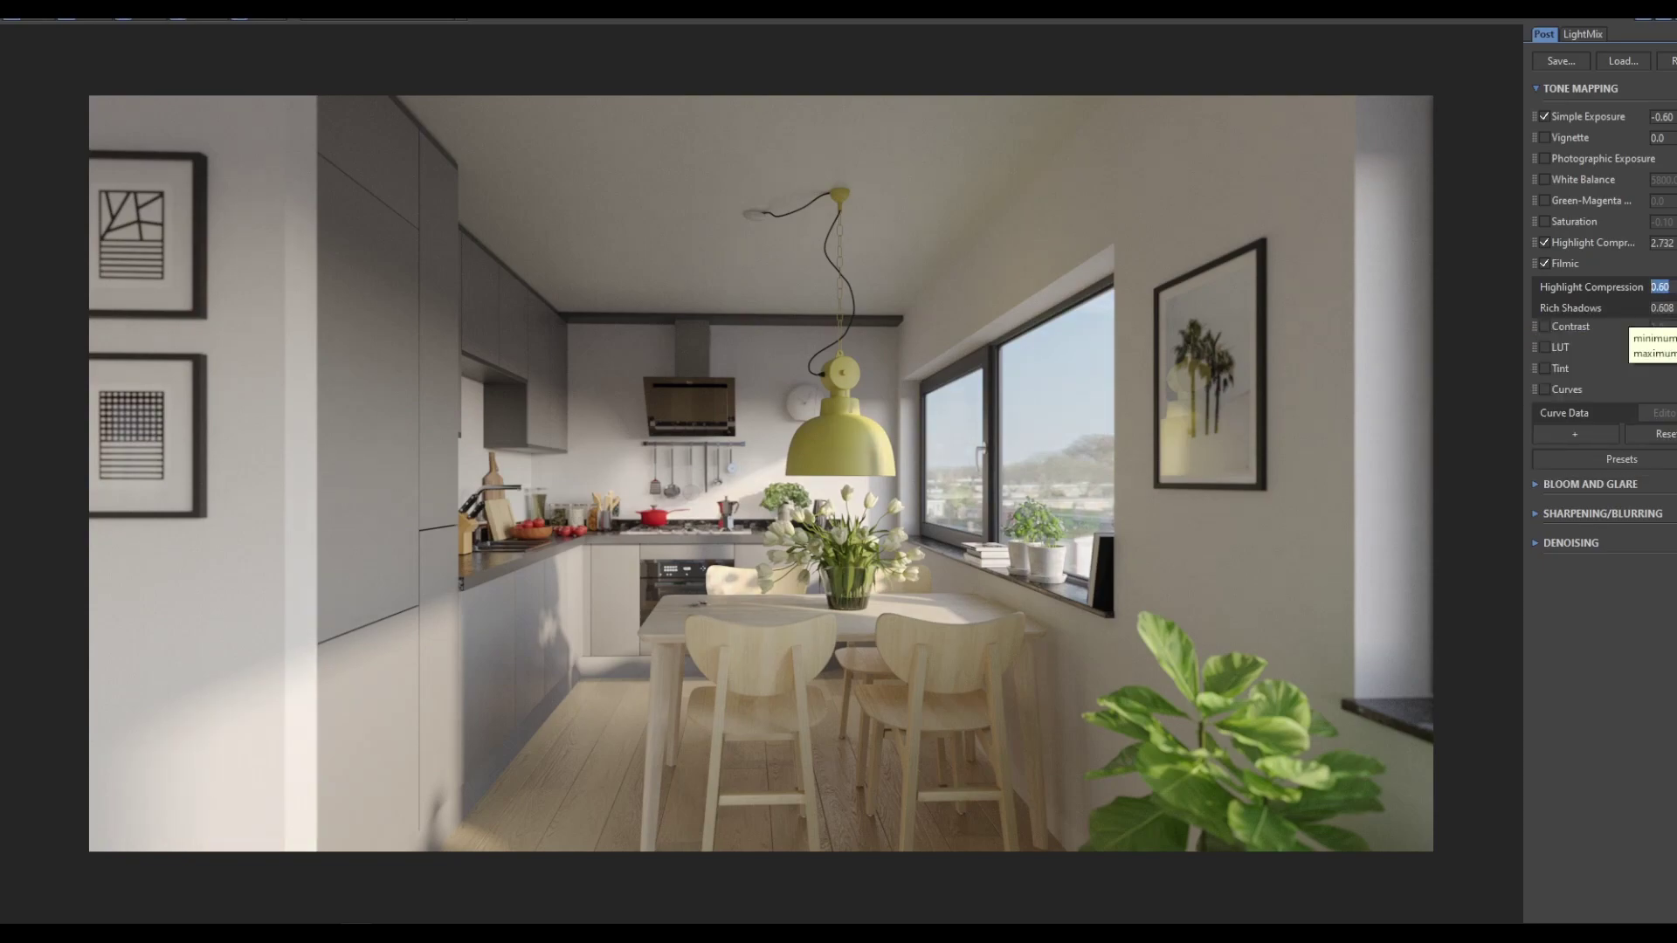
Adjust the Filmic Rich Shadows to 0.544.
{"action": "left_click_drag", "start_coordinate": [1673, 307], "coordinate": [1669, 698]}
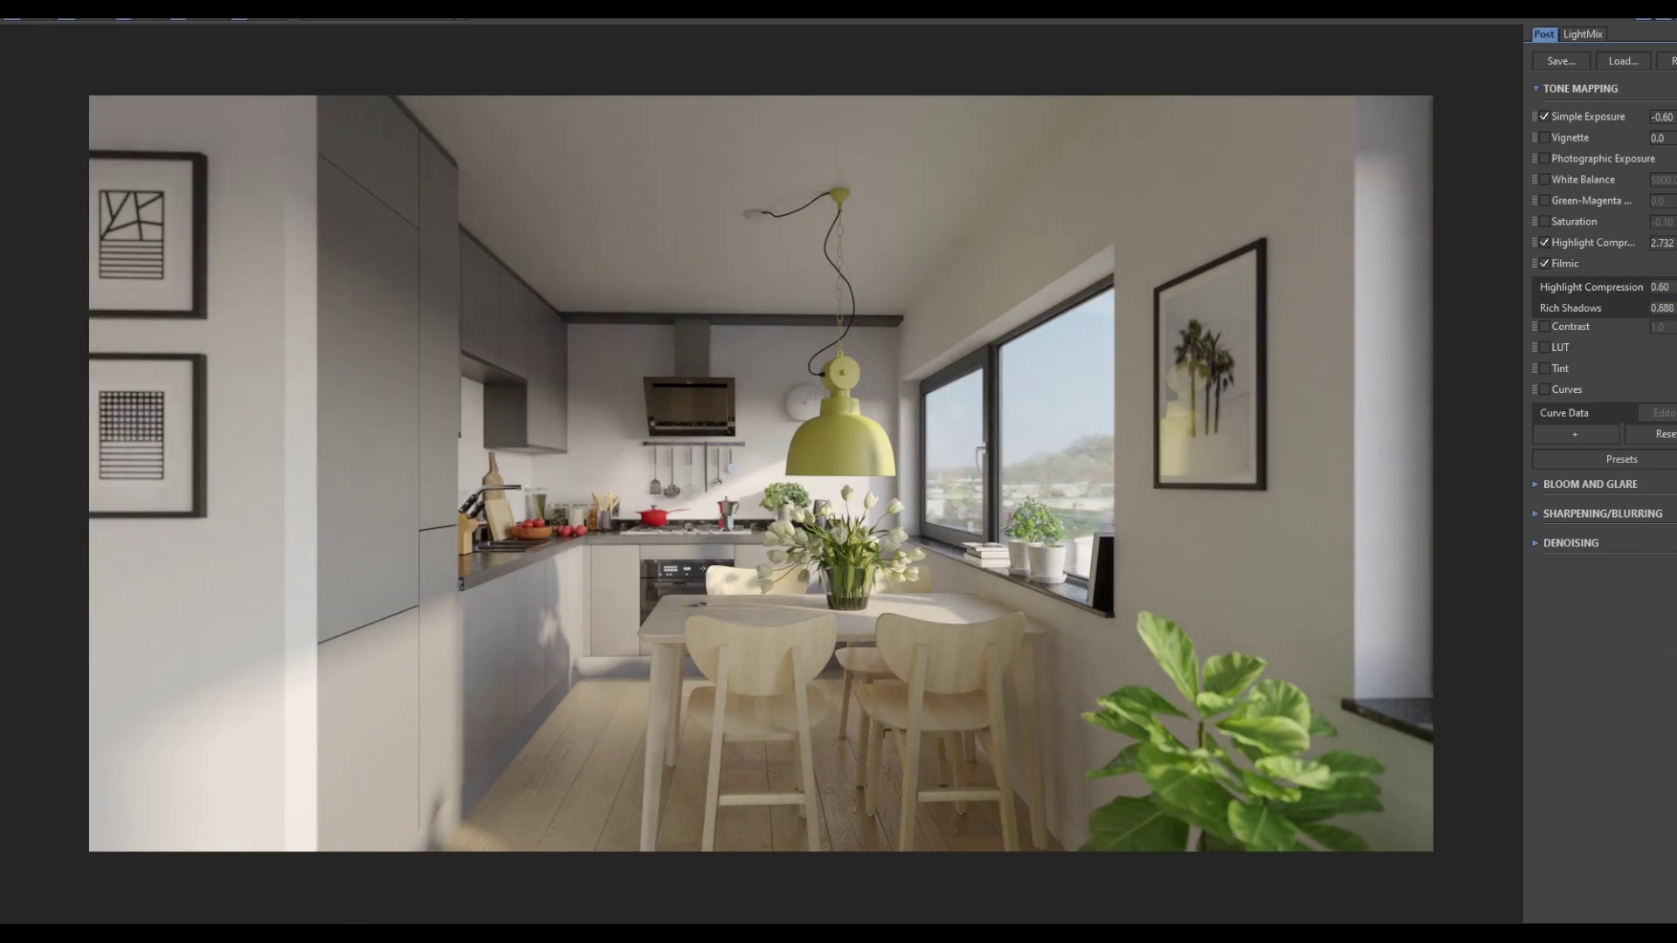
{"action": "left_click_drag", "start_coordinate": [1673, 307], "coordinate": [1673, 262]}
{"action": "left_click_drag", "start_coordinate": [1664, 307], "coordinate": [1673, 662]}
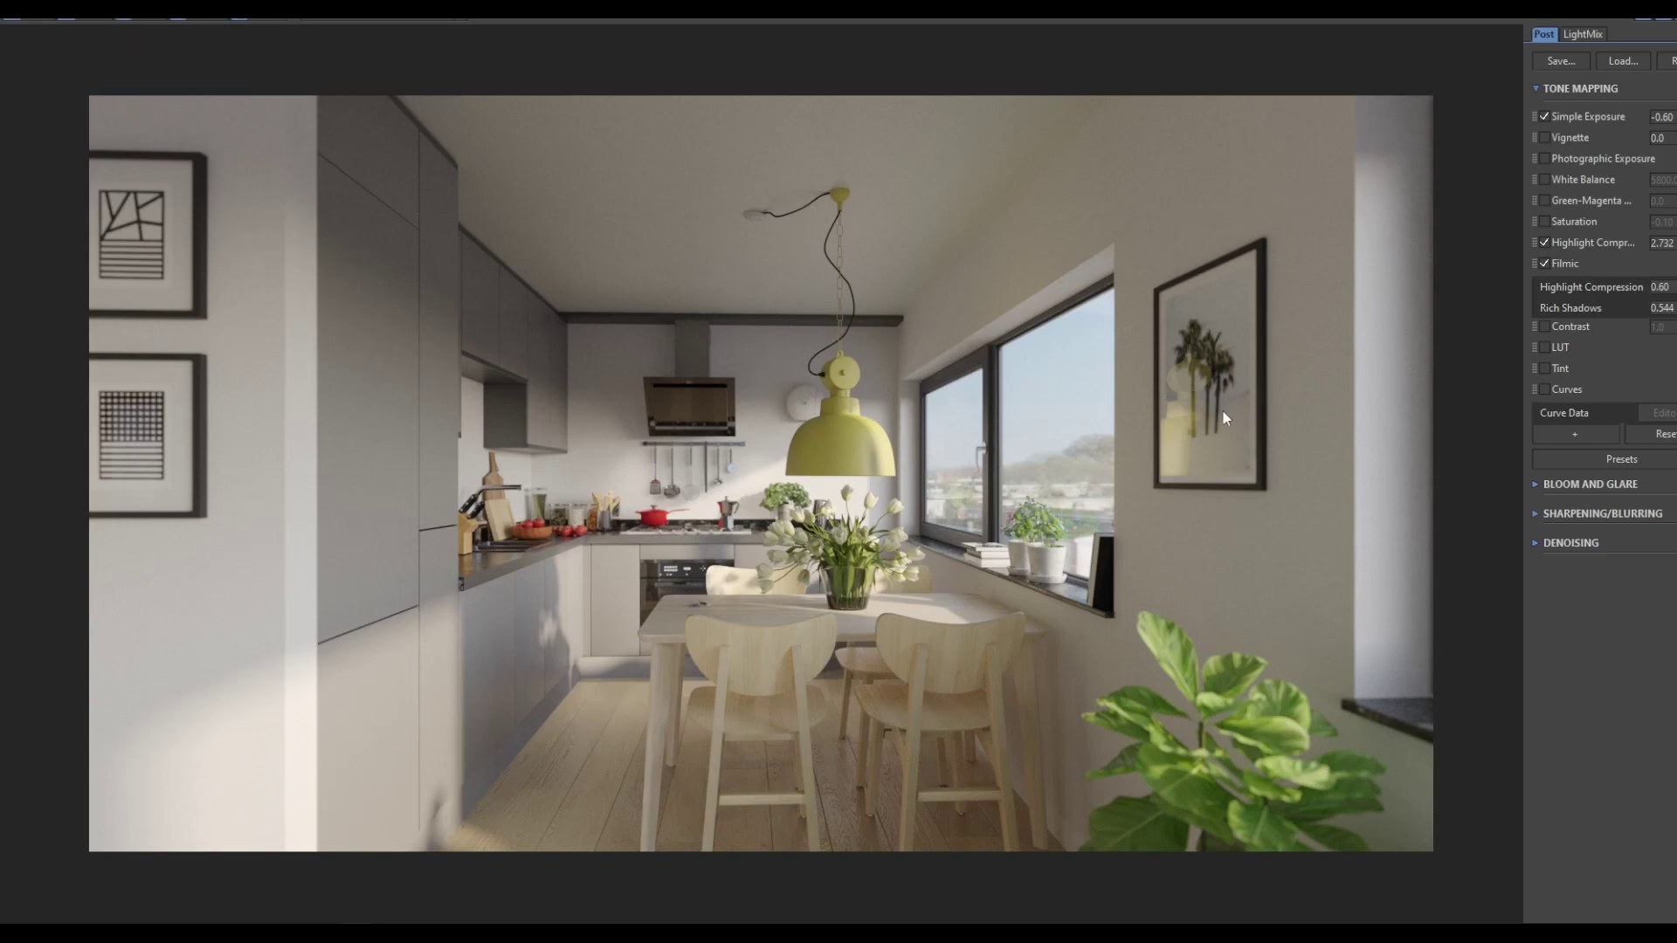
Examine the back wall, the cabinets and the sunlit wall up close to judge the Filmic tone mapping.
{"action": "scroll", "coordinate": [758, 489], "scroll_direction": "up", "scroll_amount": 2}
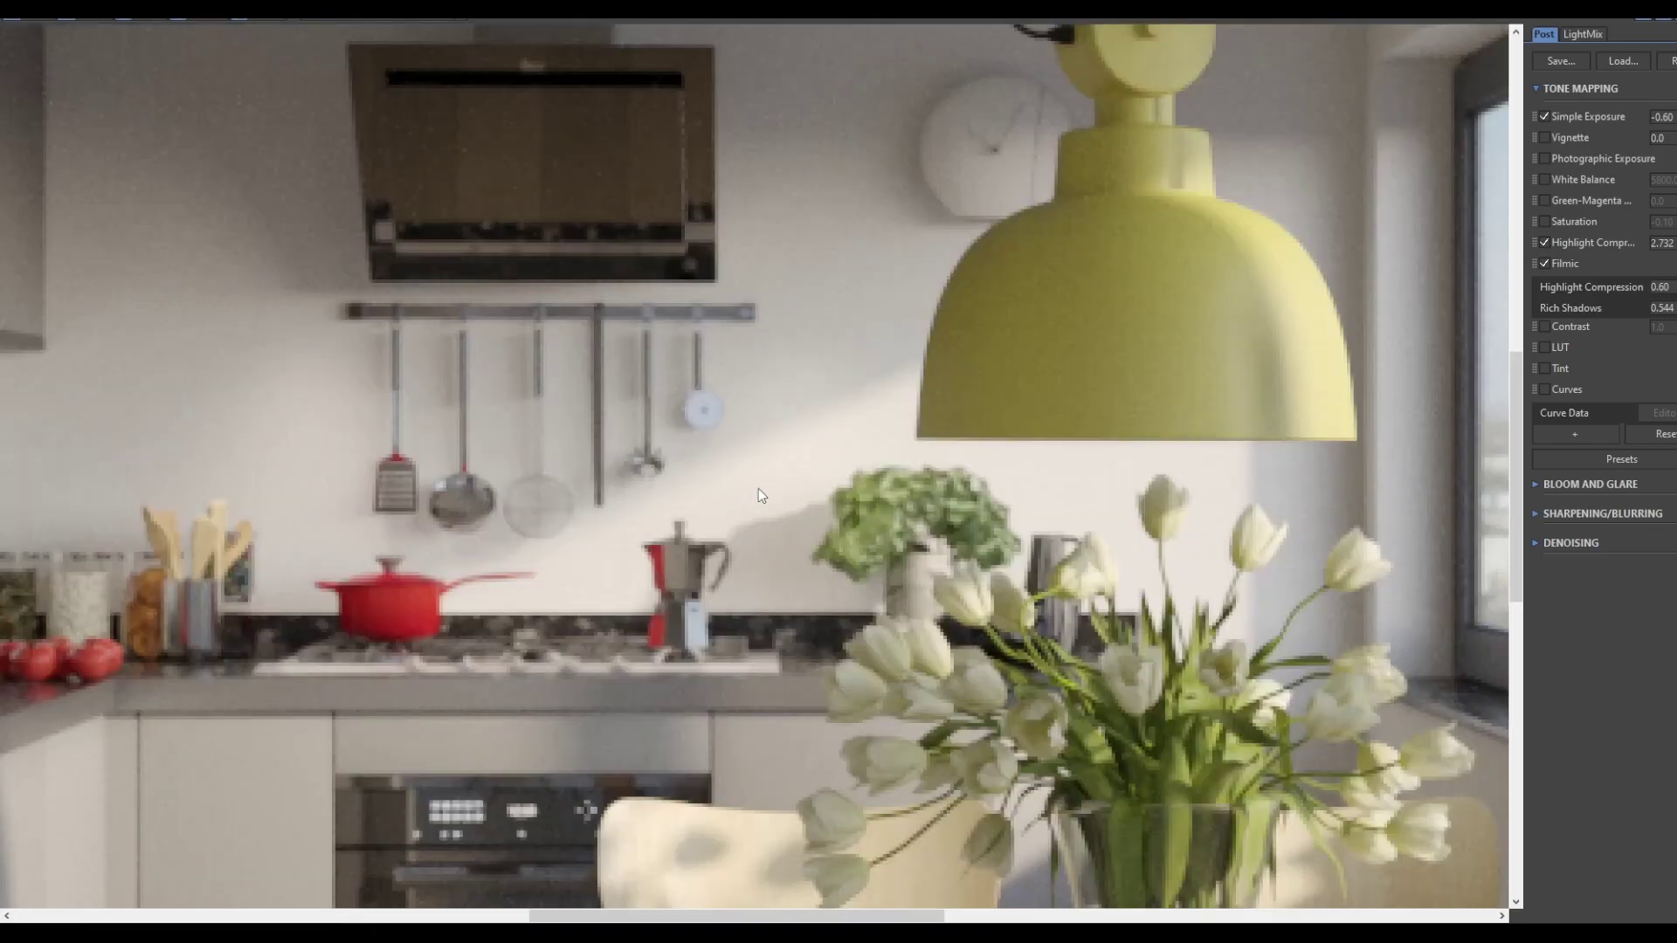
{"action": "scroll", "coordinate": [766, 480], "scroll_direction": "down", "scroll_amount": 1}
{"action": "scroll", "coordinate": [749, 450], "scroll_direction": "down", "scroll_amount": 2}
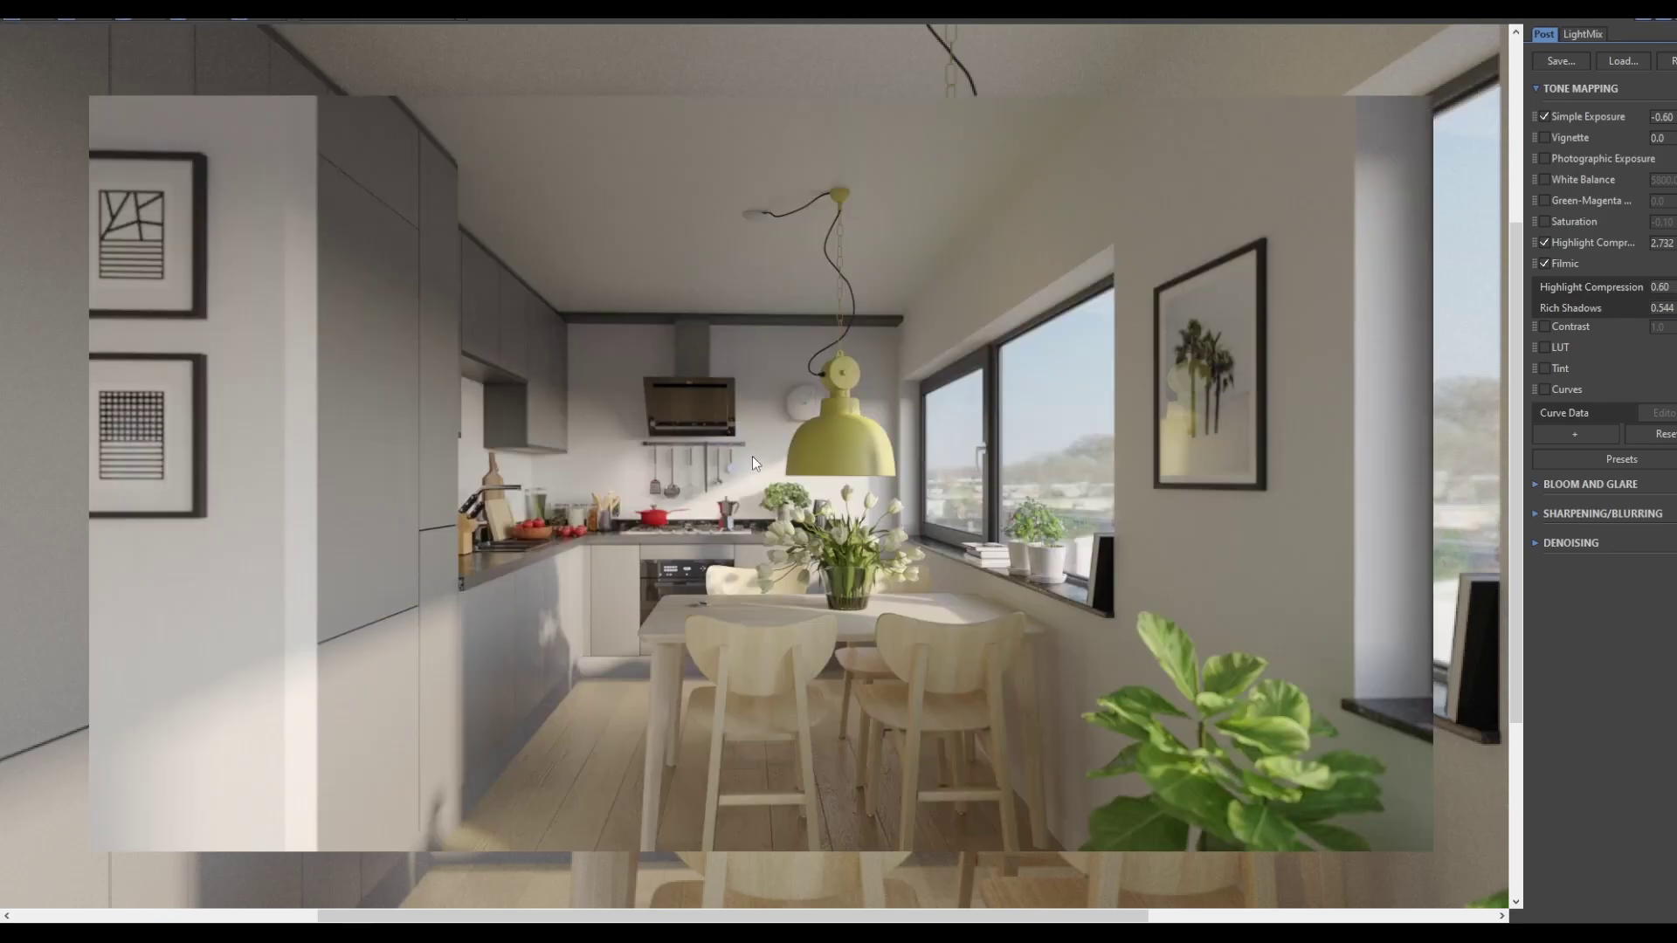
{"action": "scroll", "coordinate": [262, 704], "scroll_direction": "up", "scroll_amount": 1}
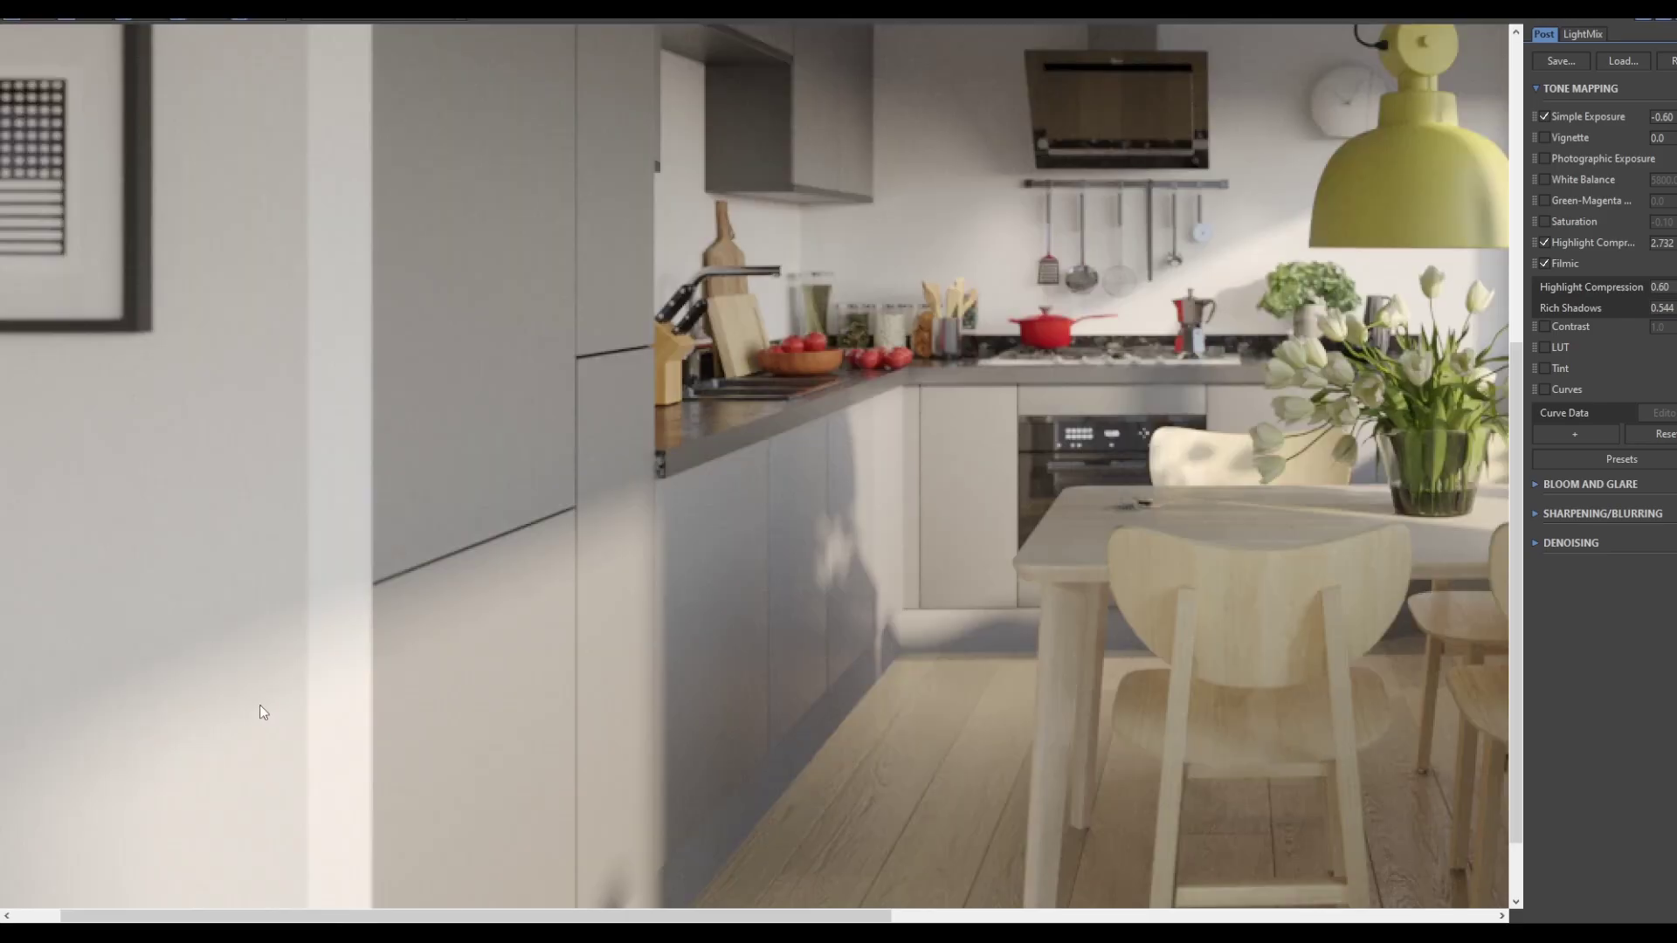
{"action": "scroll", "coordinate": [221, 689], "scroll_direction": "down", "scroll_amount": 1}
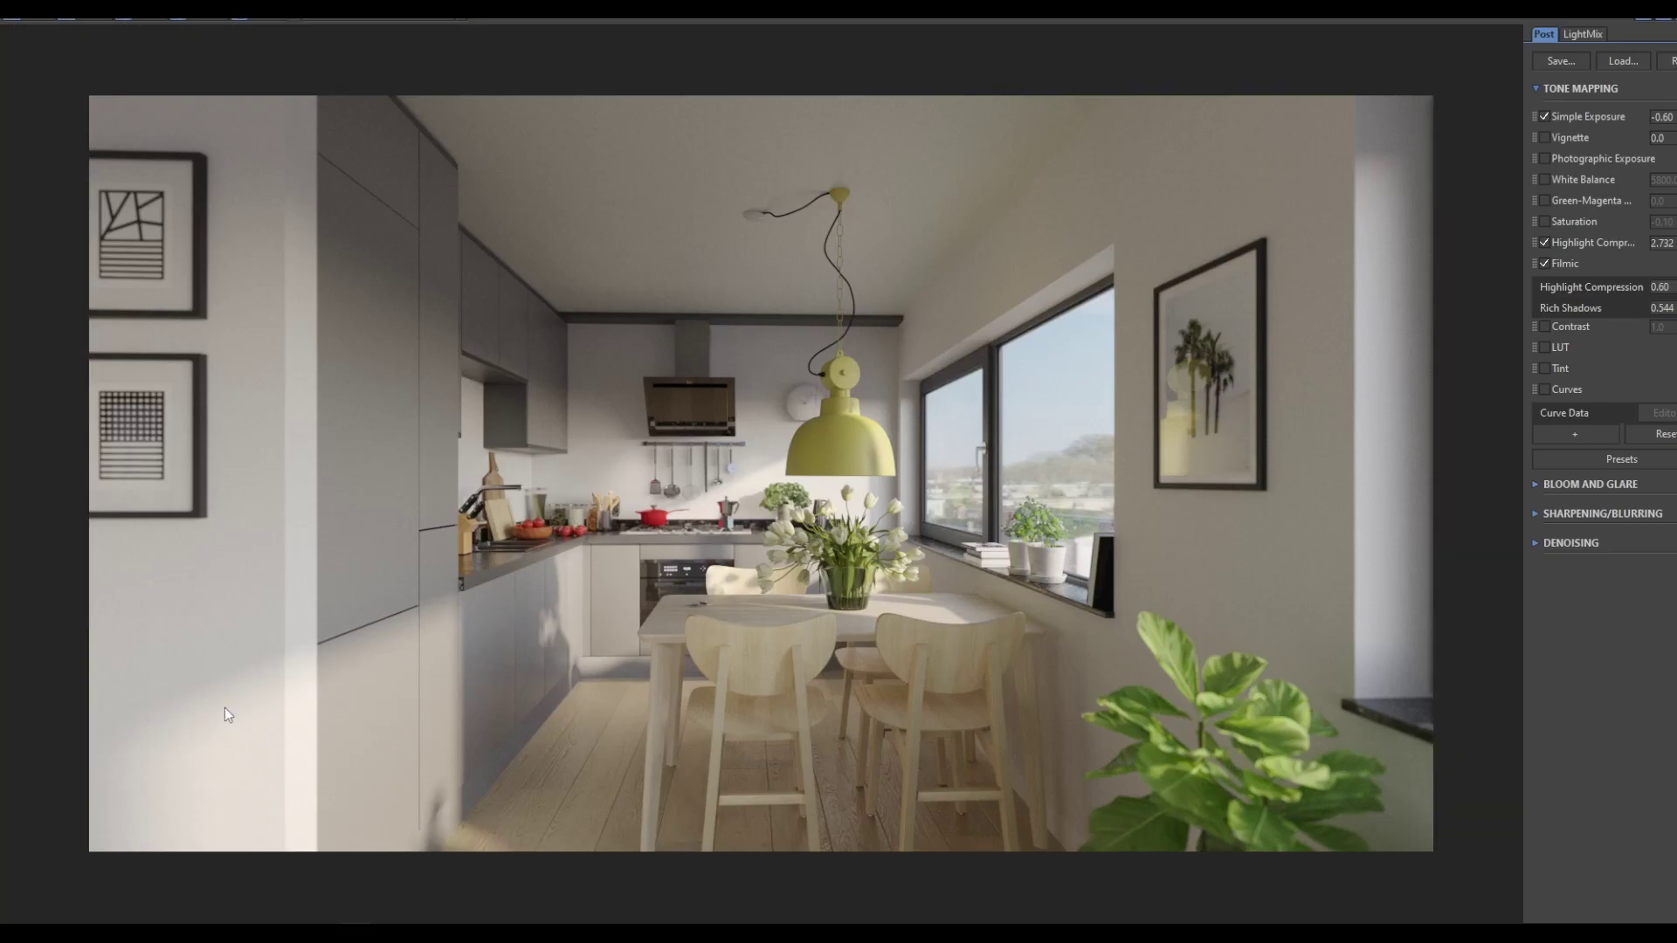
{"action": "scroll", "coordinate": [253, 713], "scroll_direction": "up", "scroll_amount": 2}
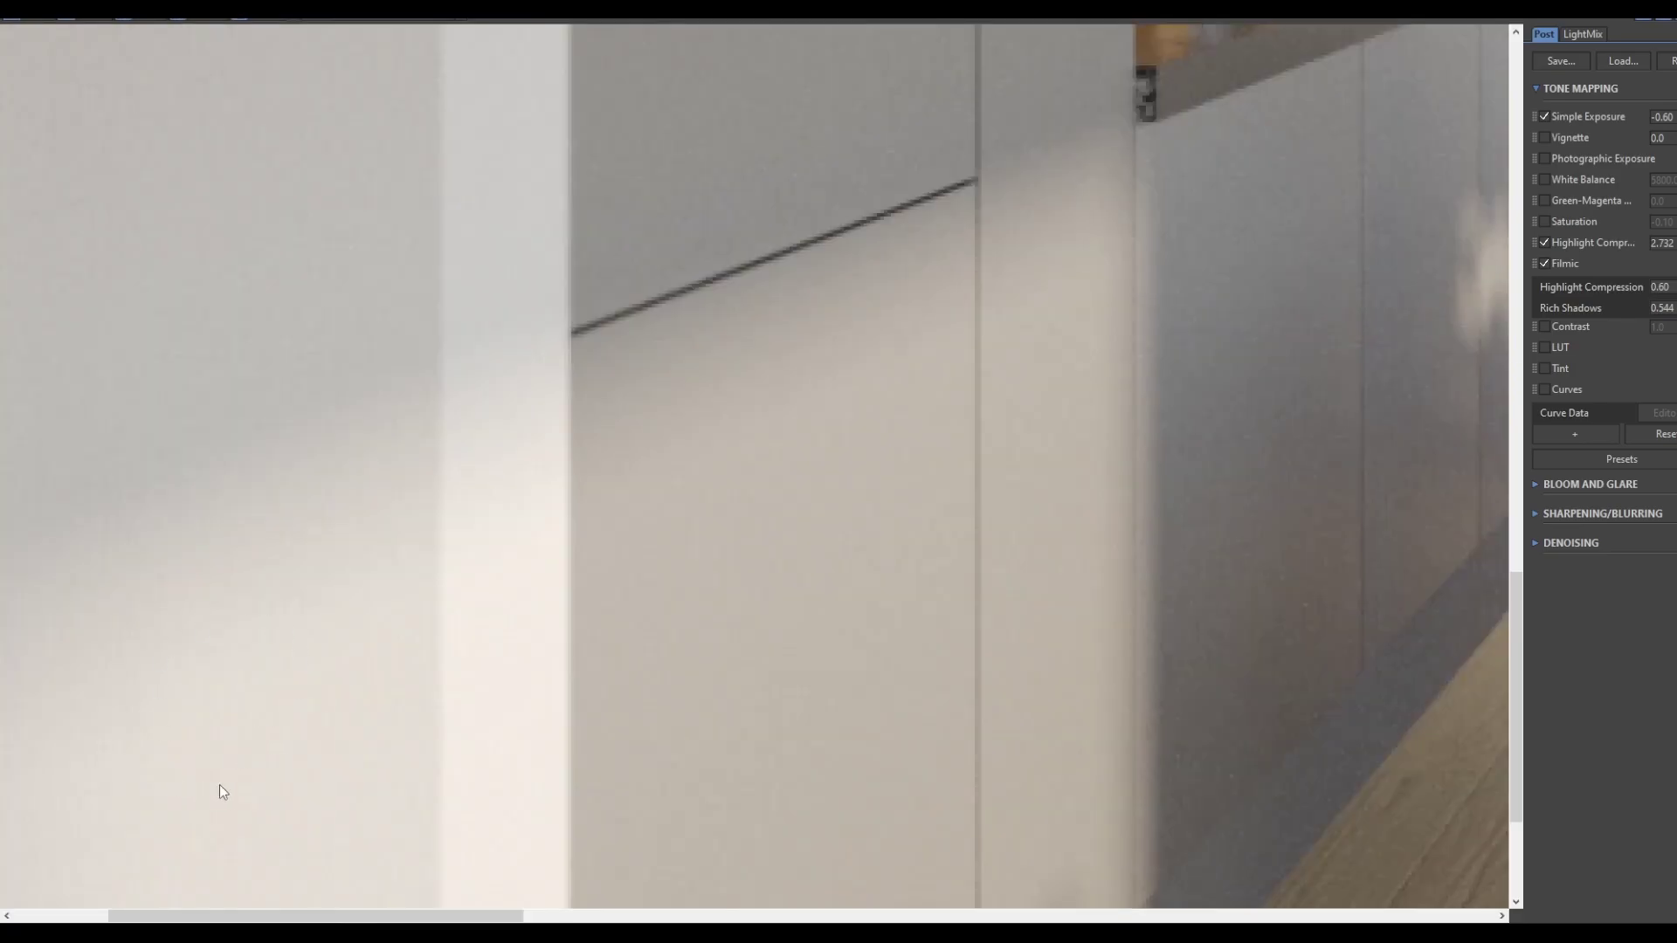
{"action": "scroll", "coordinate": [289, 696], "scroll_direction": "down", "scroll_amount": 1}
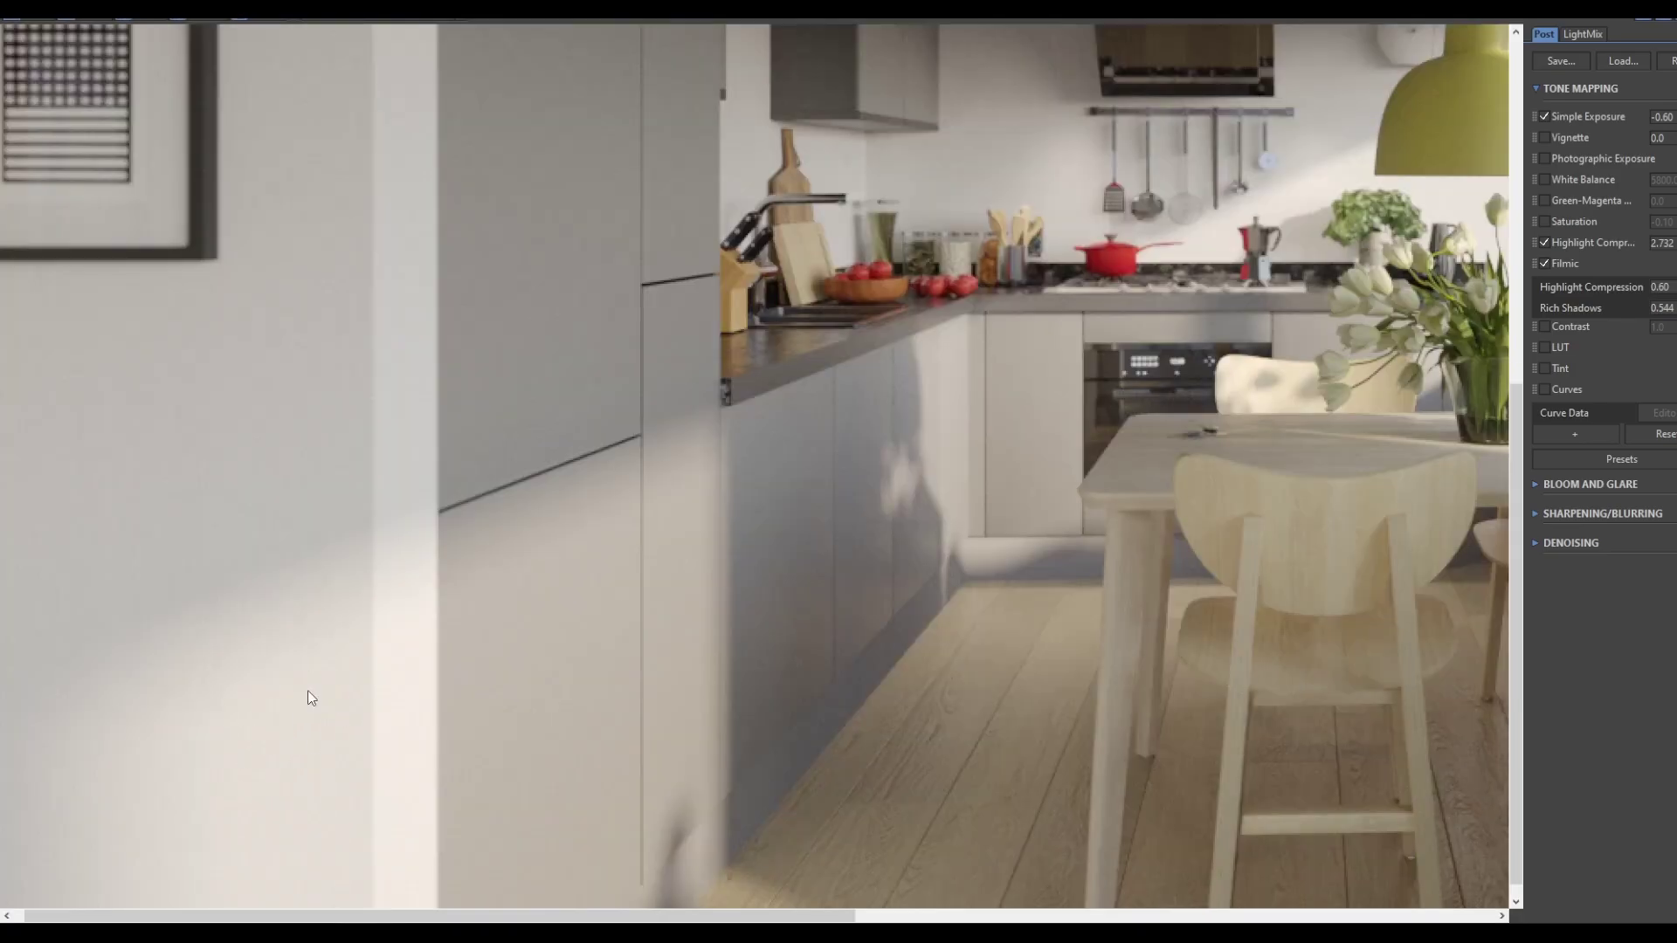
{"action": "left_click_drag", "start_coordinate": [296, 741], "coordinate": [385, 666]}
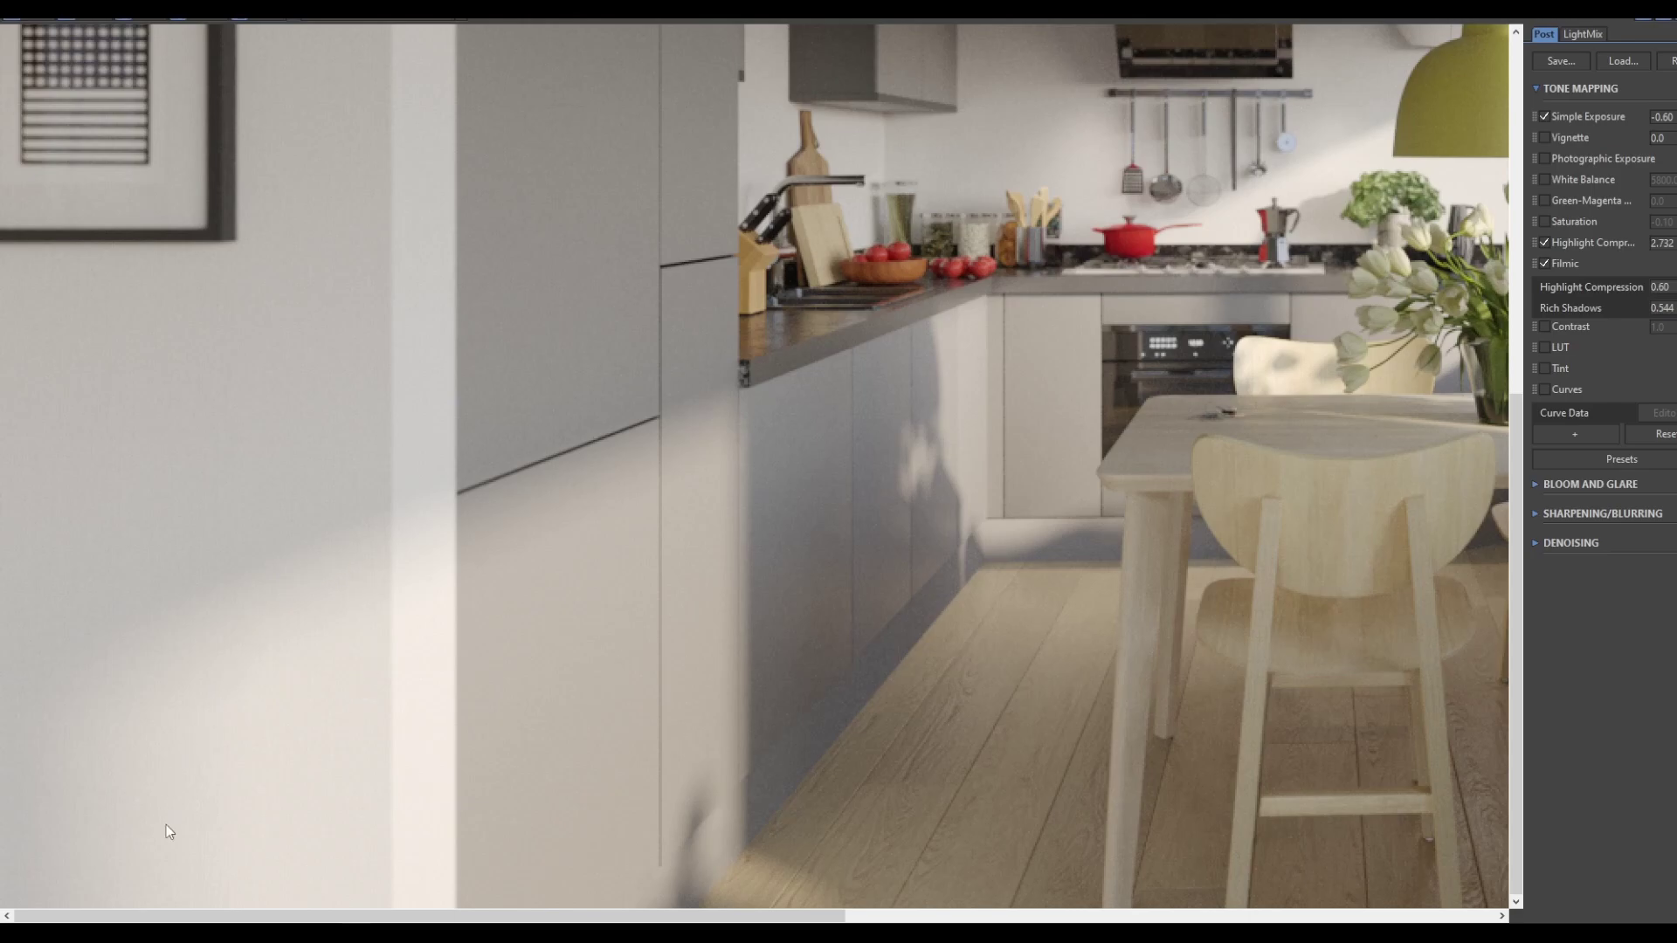
Enable the White Balance operator and set it to 5600.
{"action": "left_click", "coordinate": [1543, 178]}
{"action": "left_click", "coordinate": [1543, 178]}
{"action": "left_click", "coordinate": [1543, 179]}
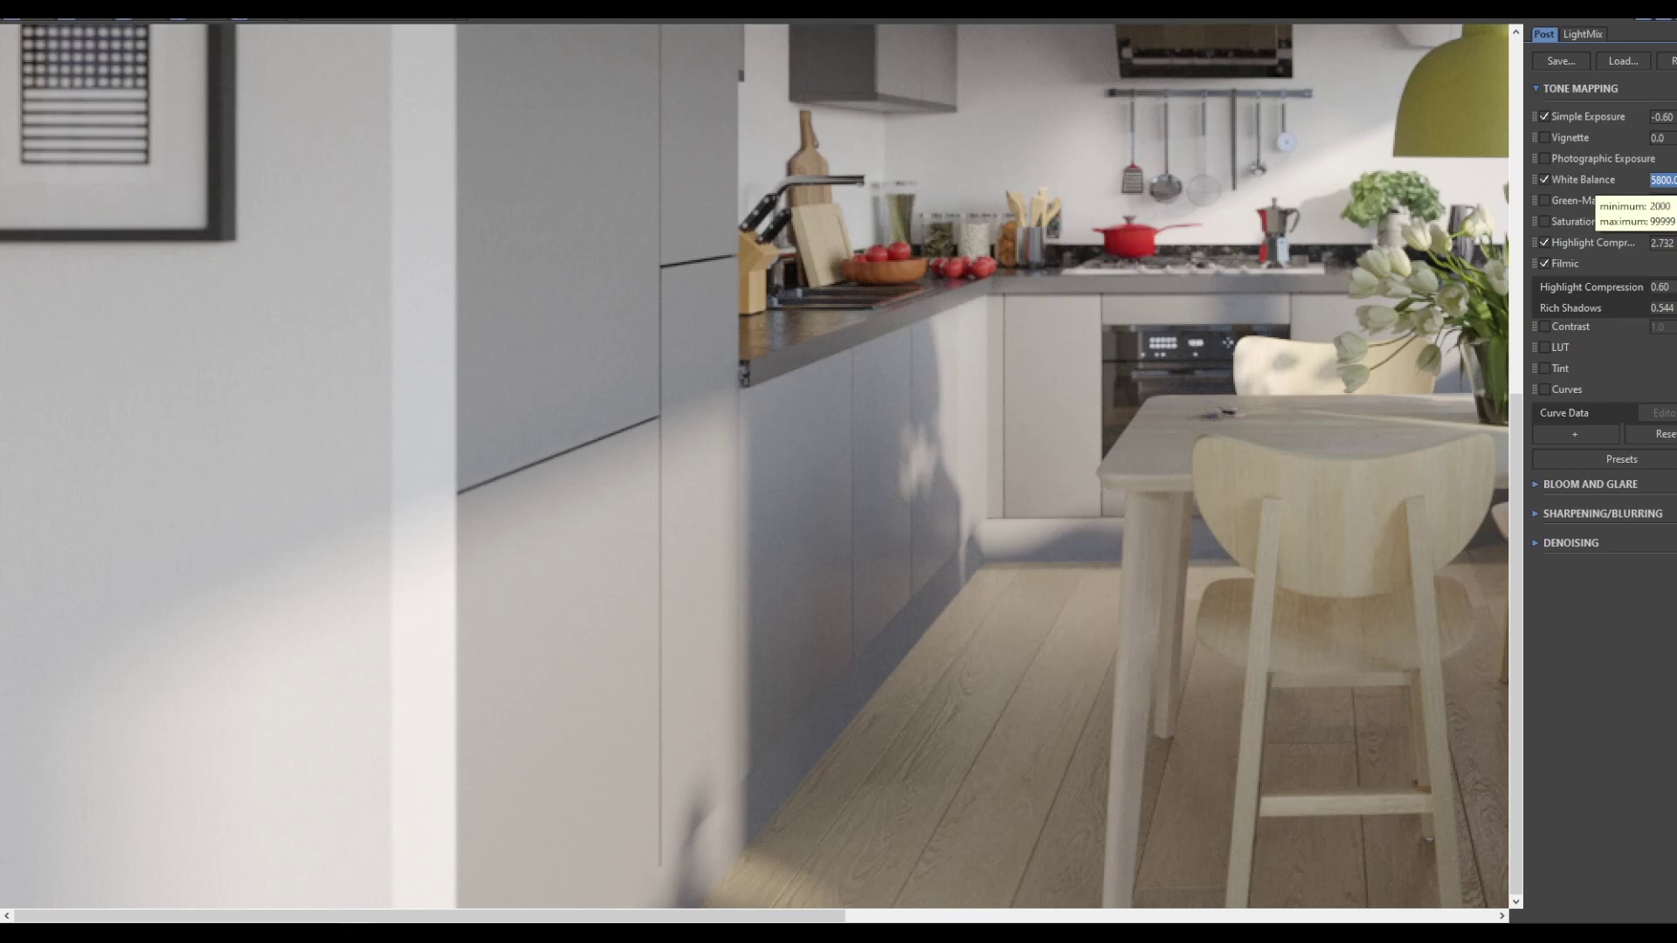
{"action": "type", "text": "5600"}
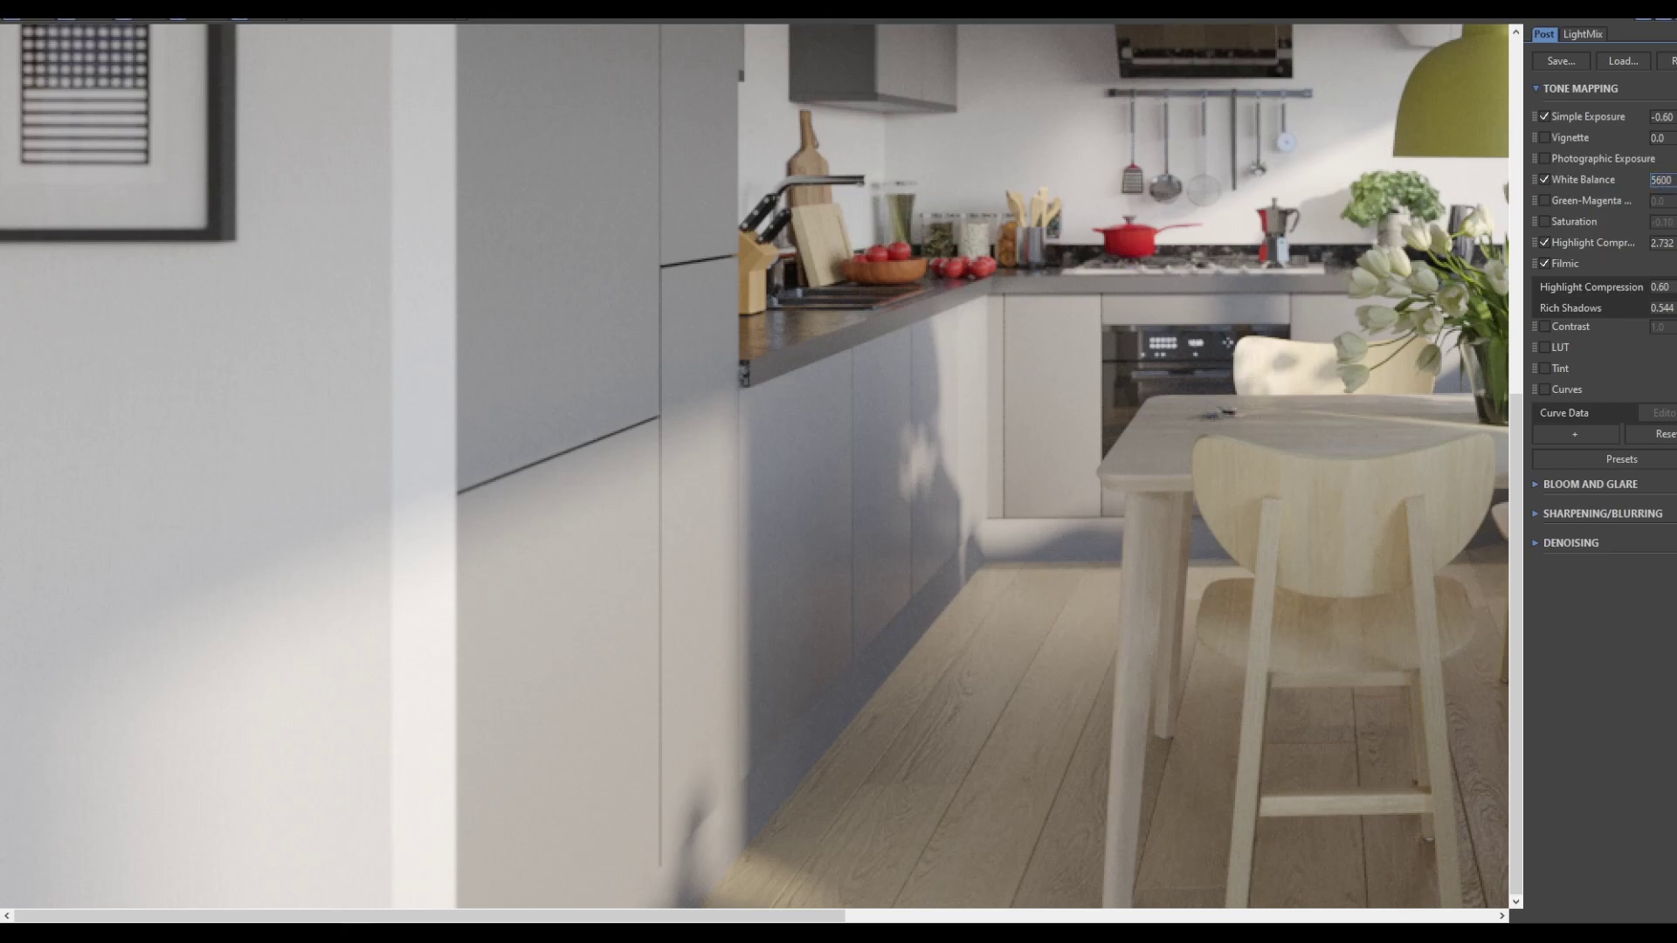
{"action": "key", "text": "Return"}
Try a White Balance of 5200 and inspect the cabinets and sunlit wall up close.
{"action": "type", "text": "5200"}
{"action": "key", "text": "Return"}
{"action": "scroll", "coordinate": [658, 480], "scroll_direction": "down", "scroll_amount": 4}
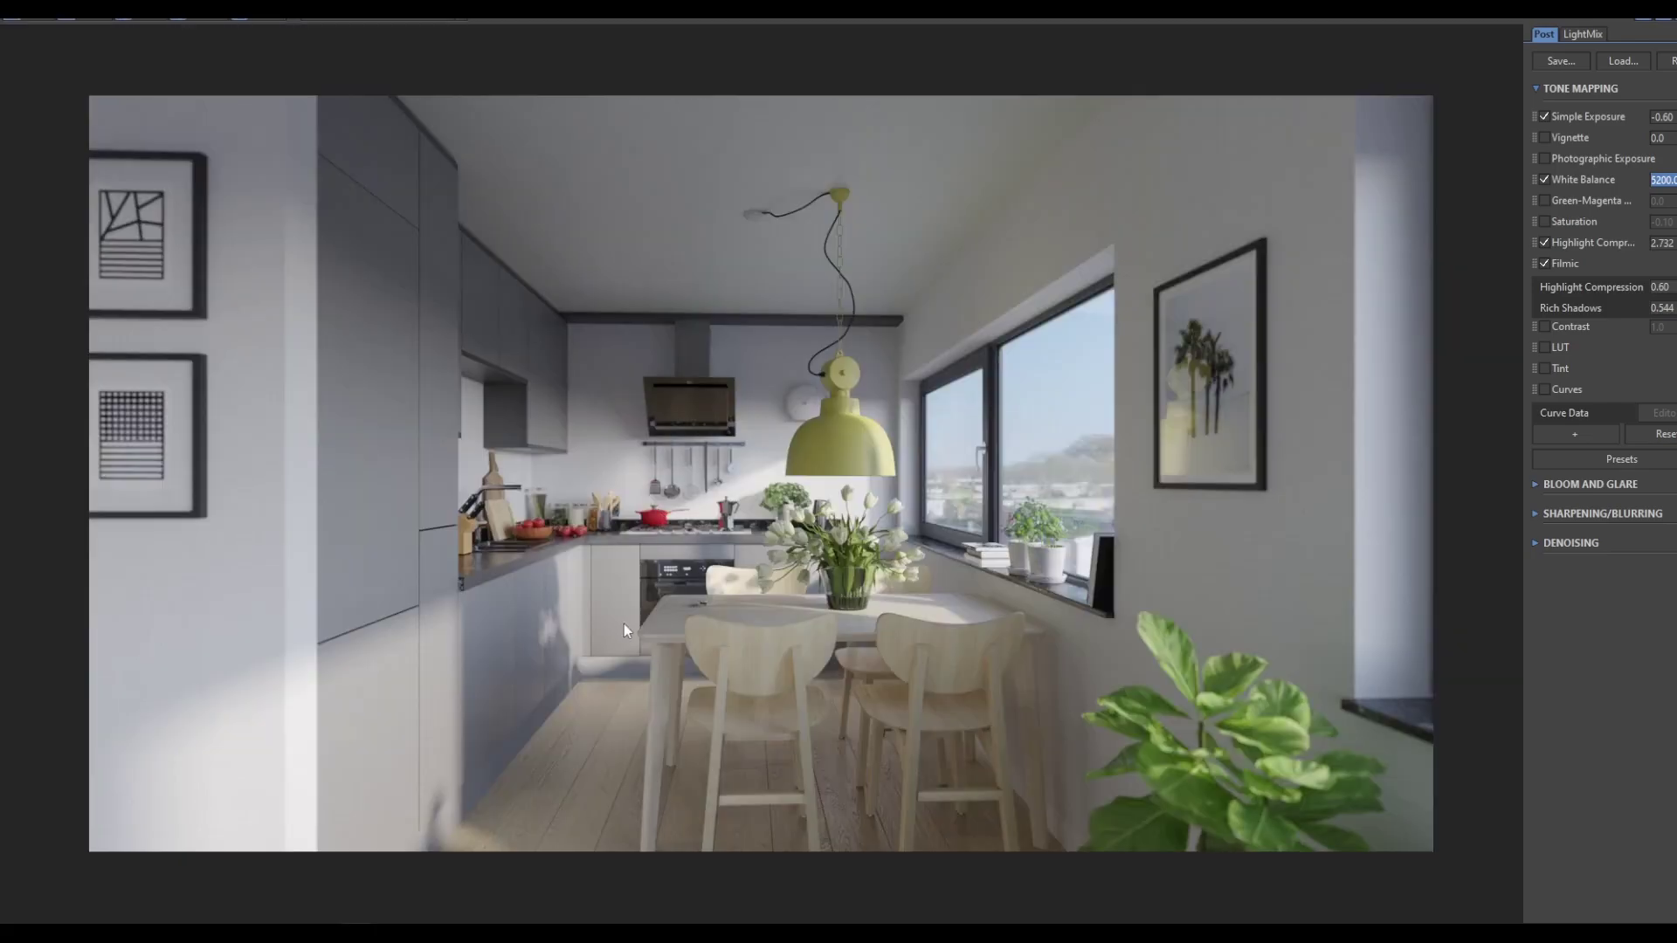
{"action": "scroll", "coordinate": [314, 721], "scroll_direction": "up", "scroll_amount": 4}
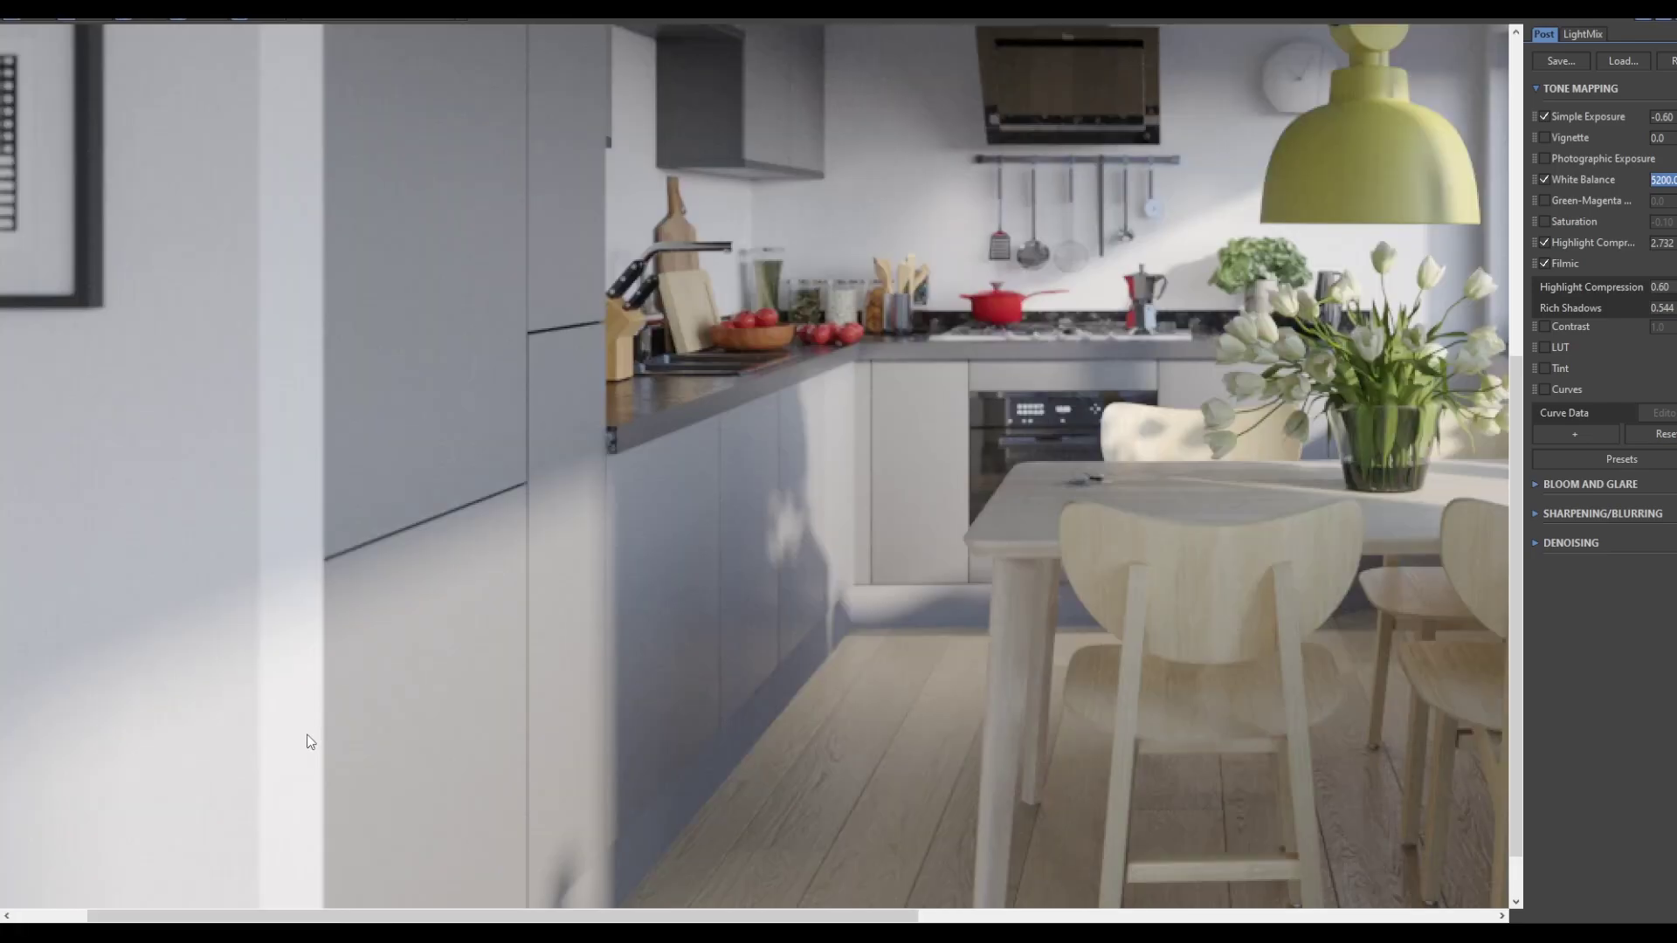
{"action": "scroll", "coordinate": [634, 515], "scroll_direction": "down", "scroll_amount": 4}
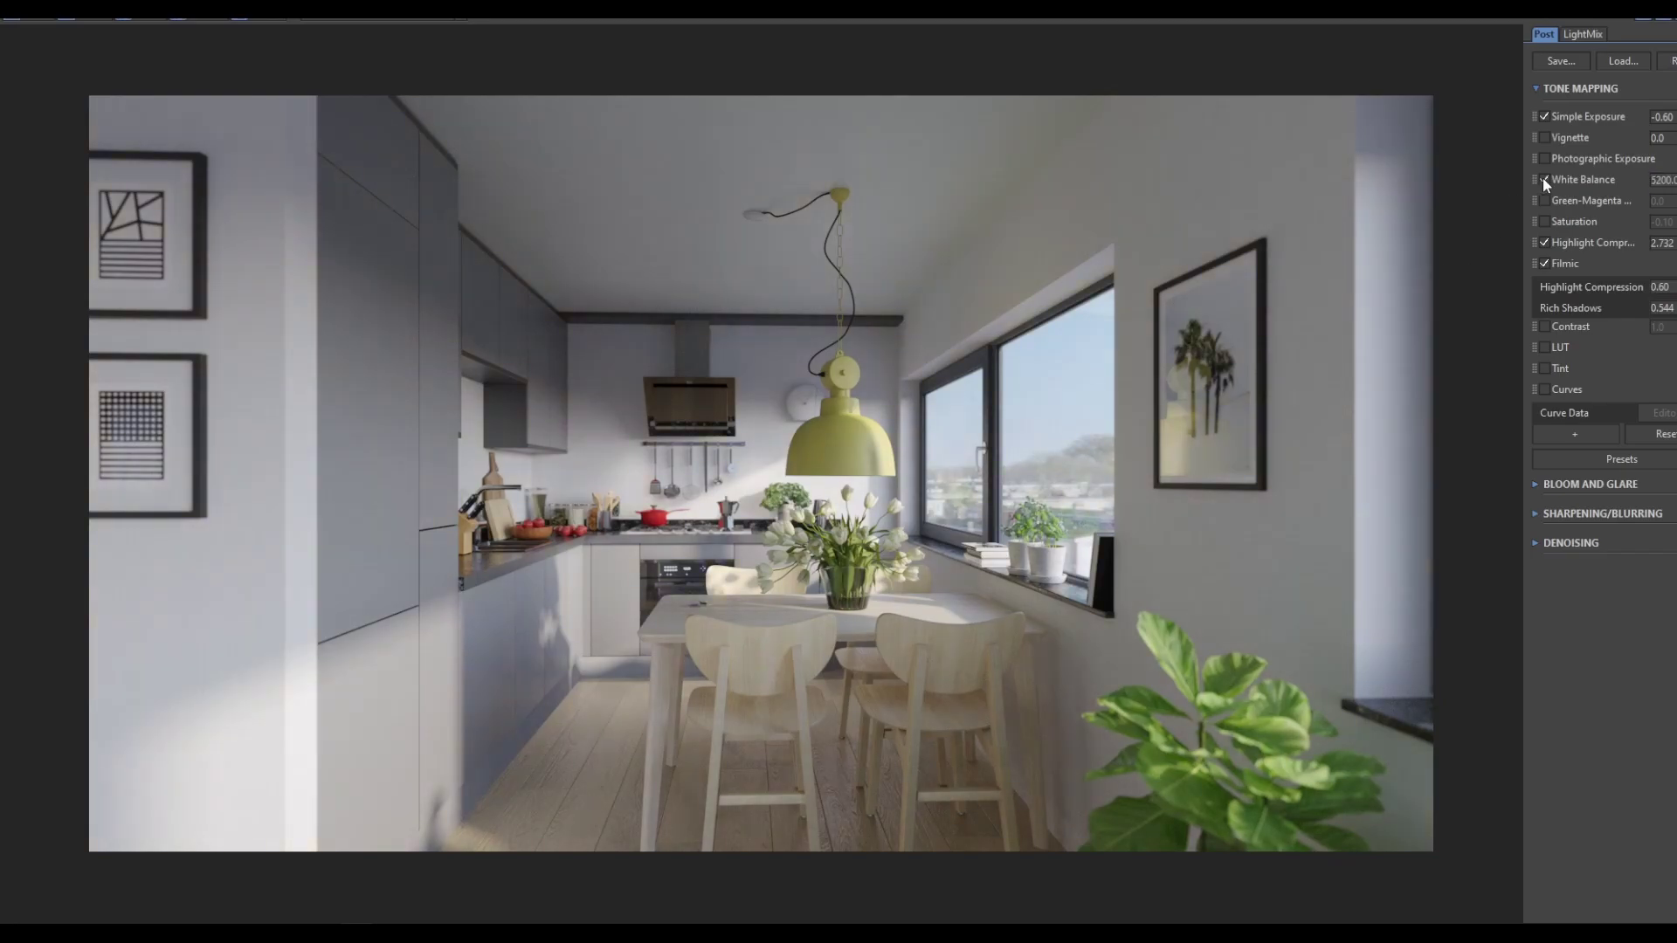
Return the White Balance to 5600.
{"action": "left_click", "coordinate": [1660, 180]}
{"action": "key", "text": "Return"}
{"action": "type", "text": "5600"}
{"action": "key", "text": "Return"}
Compare the render with White Balance off and on, and inspect the lamp, window and right wall up close.
{"action": "left_click", "coordinate": [1546, 186]}
{"action": "left_click", "coordinate": [1545, 180]}
{"action": "left_click", "coordinate": [1547, 186]}
{"action": "left_click", "coordinate": [1545, 179]}
{"action": "left_click", "coordinate": [1544, 177]}
{"action": "left_click", "coordinate": [1544, 177]}
{"action": "left_click", "coordinate": [1544, 178]}
{"action": "left_click", "coordinate": [1544, 178]}
{"action": "left_click", "coordinate": [1544, 178]}
{"action": "scroll", "coordinate": [1050, 384], "scroll_direction": "up", "scroll_amount": 3}
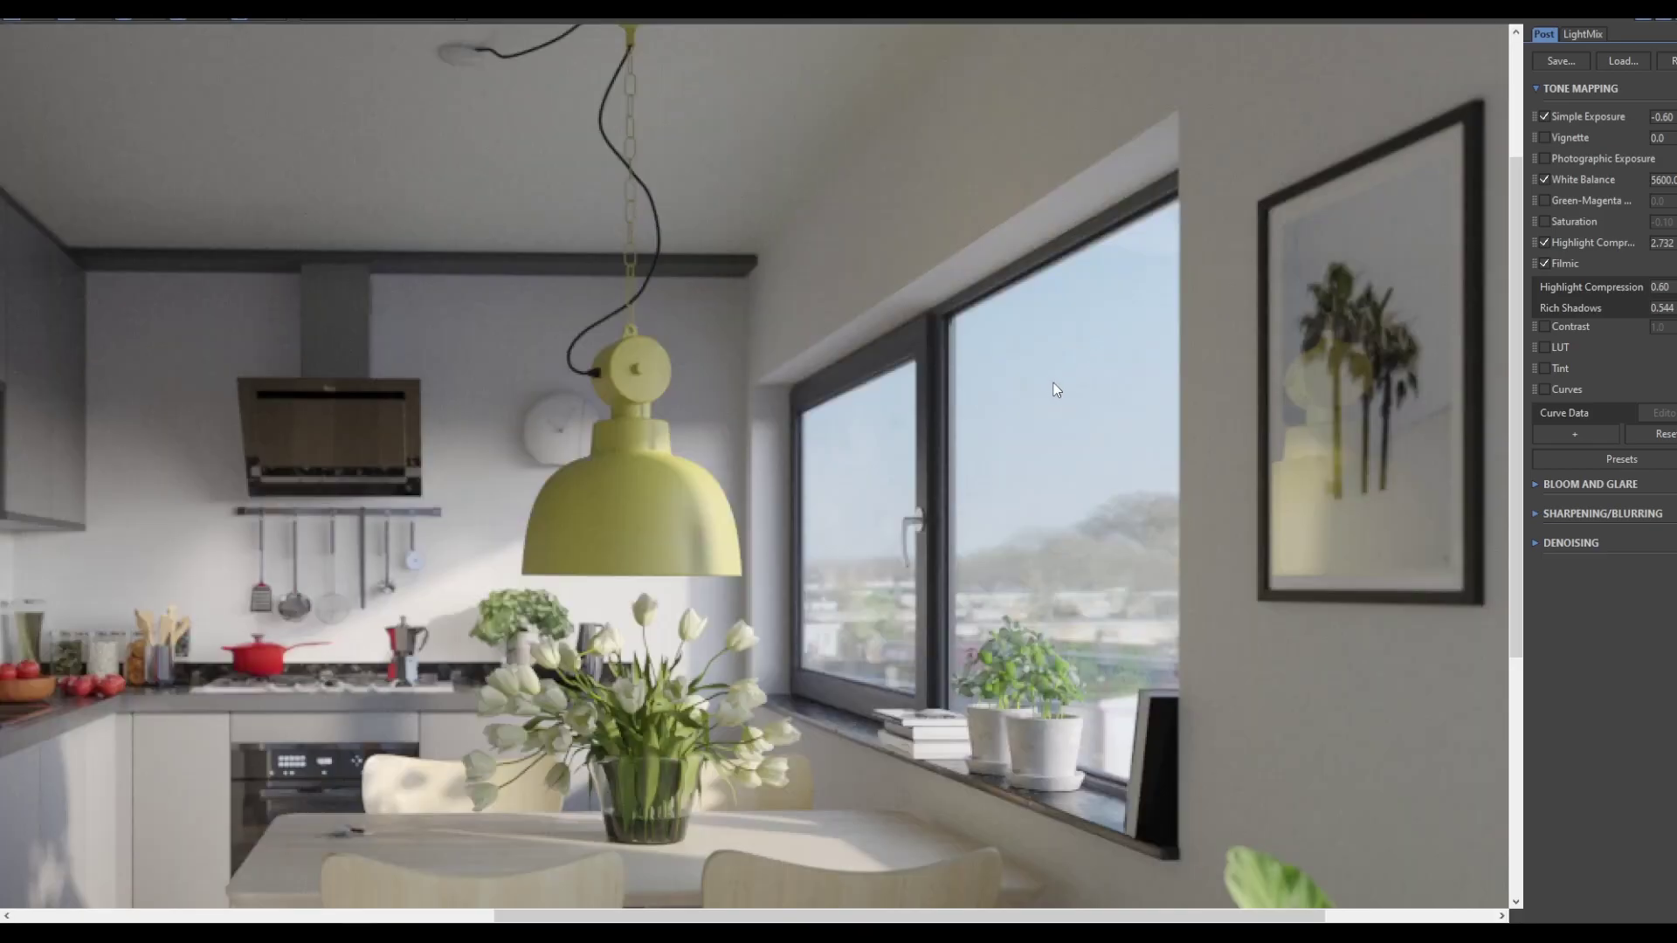
{"action": "scroll", "coordinate": [1056, 391], "scroll_direction": "down", "scroll_amount": 3}
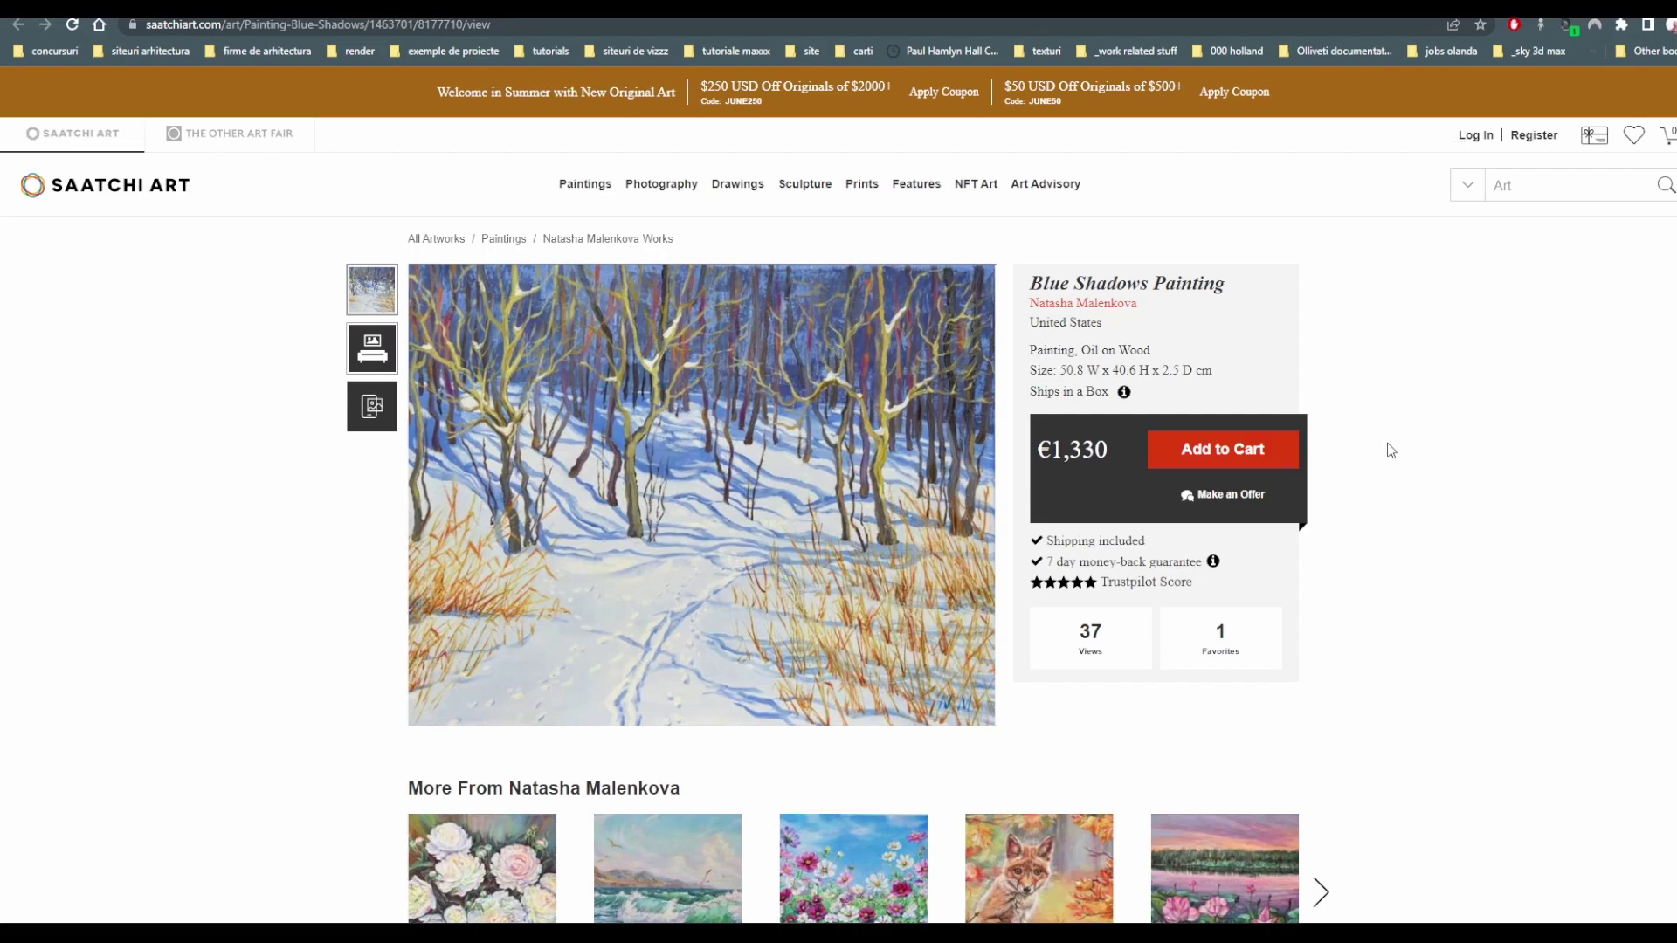
Switch to the browser and examine the light and shadow colours in the Blue Shadows painting and the winter sun photos.
{"action": "mouse_move", "coordinate": [522, 504]}
{"action": "mouse_move", "coordinate": [896, 502]}
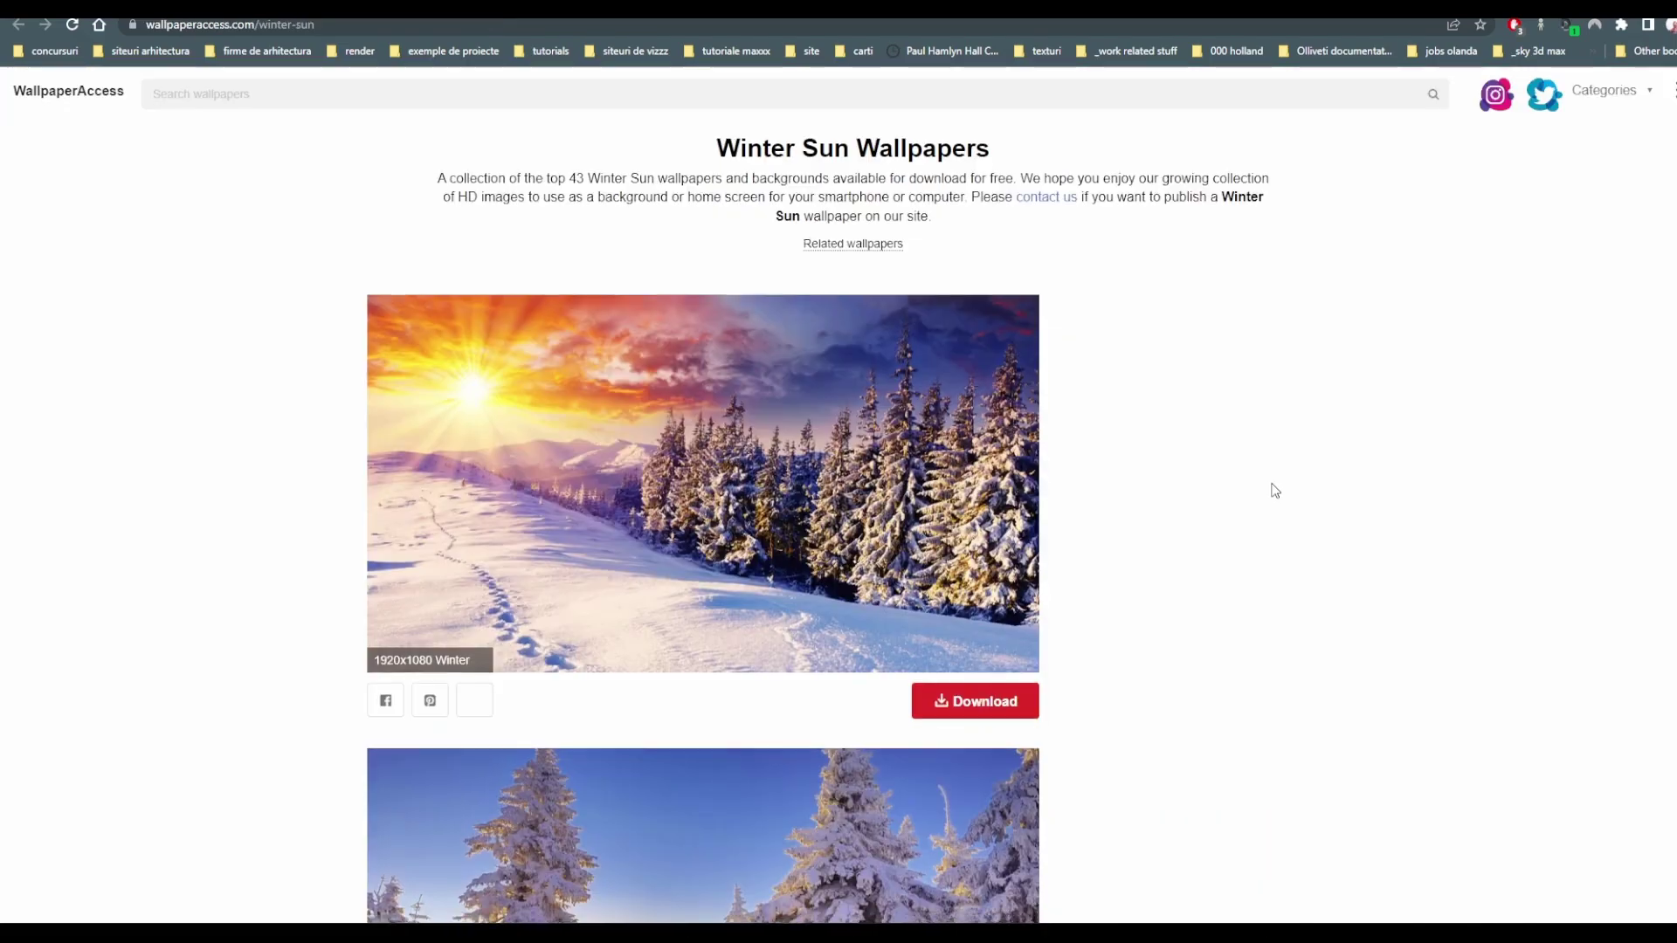
{"action": "scroll", "coordinate": [1275, 496], "scroll_direction": "down", "scroll_amount": 4}
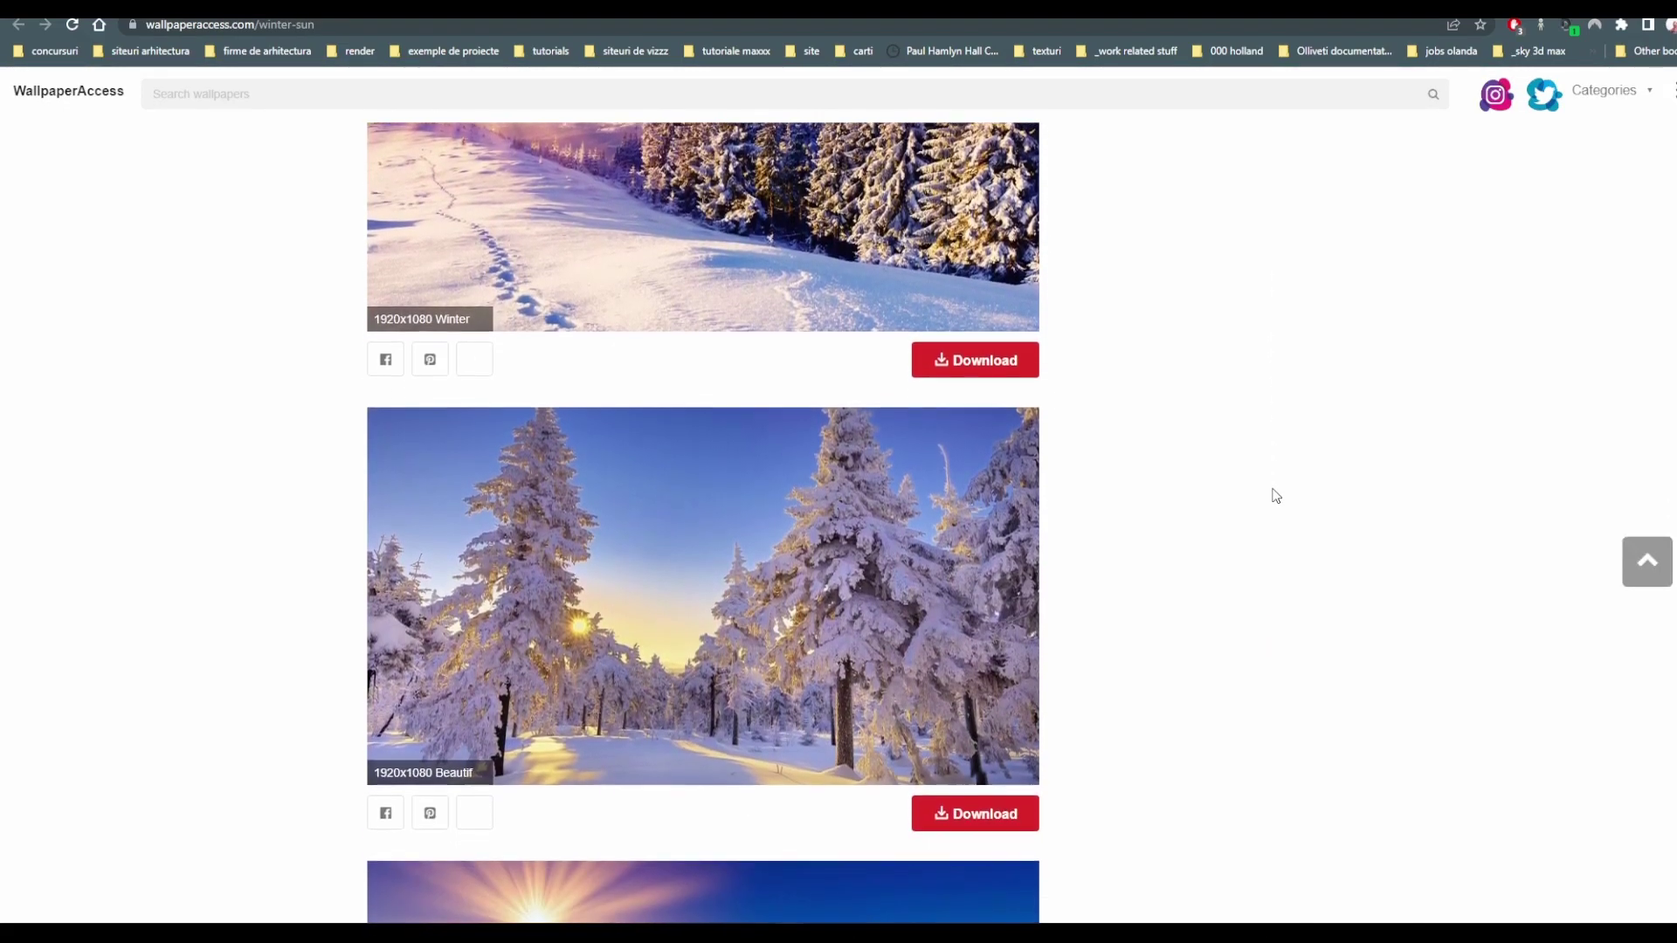
{"action": "scroll", "coordinate": [1275, 496], "scroll_direction": "down", "scroll_amount": 6}
{"action": "scroll", "coordinate": [1273, 496], "scroll_direction": "up", "scroll_amount": 5}
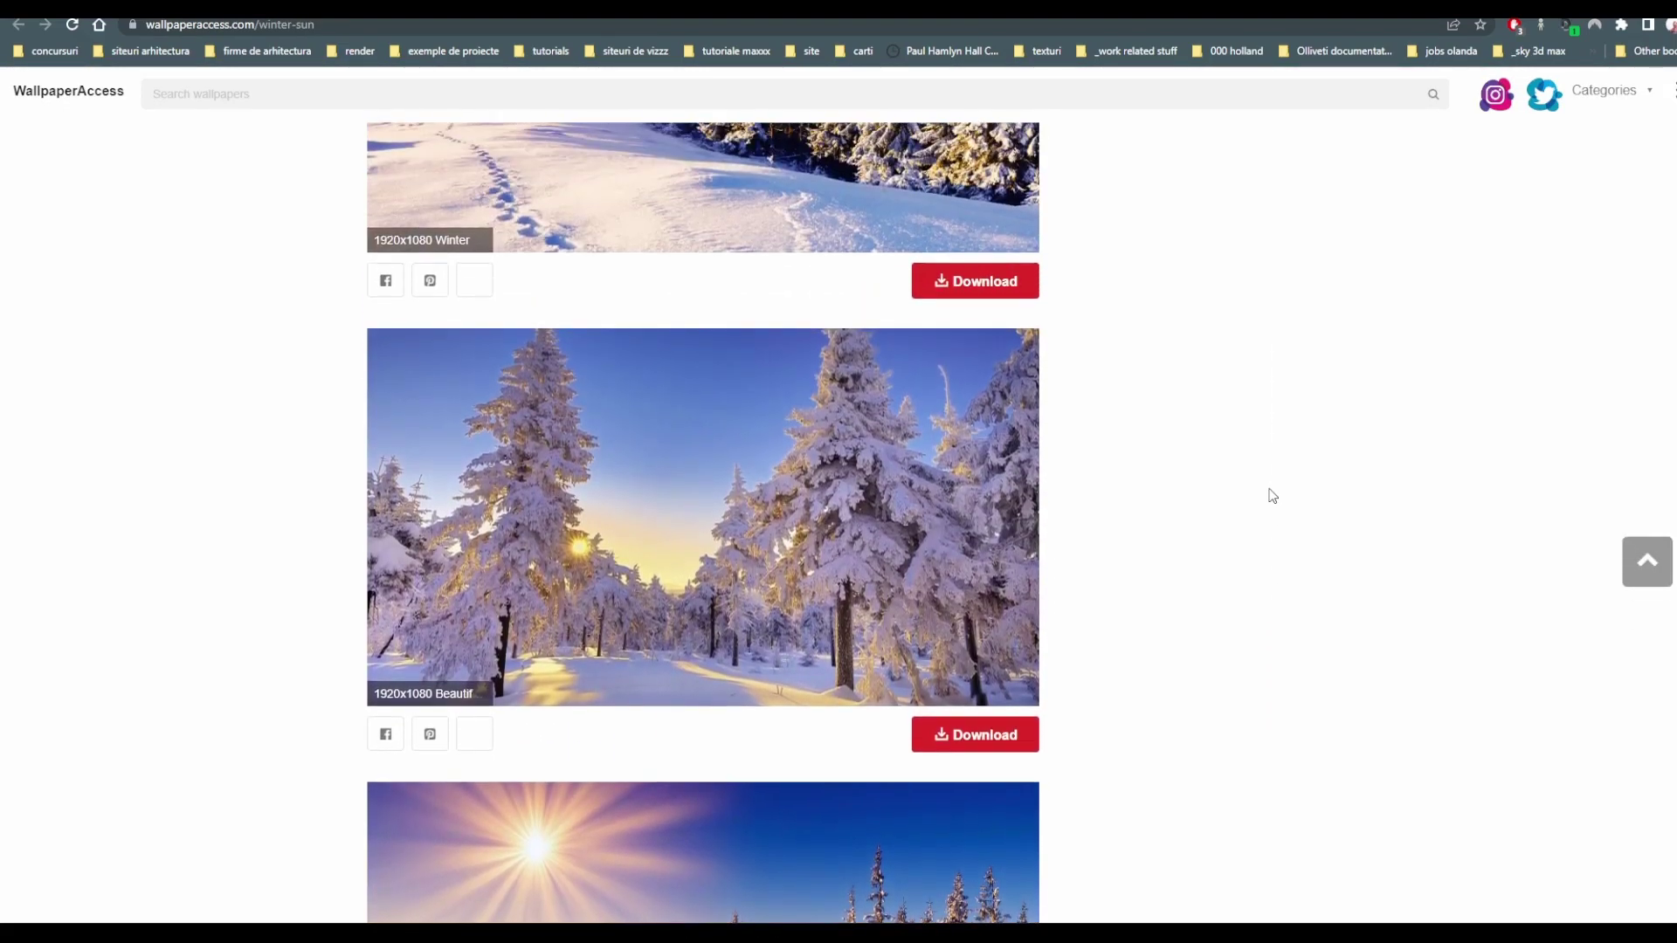
{"action": "scroll", "coordinate": [1274, 496], "scroll_direction": "up", "scroll_amount": 5}
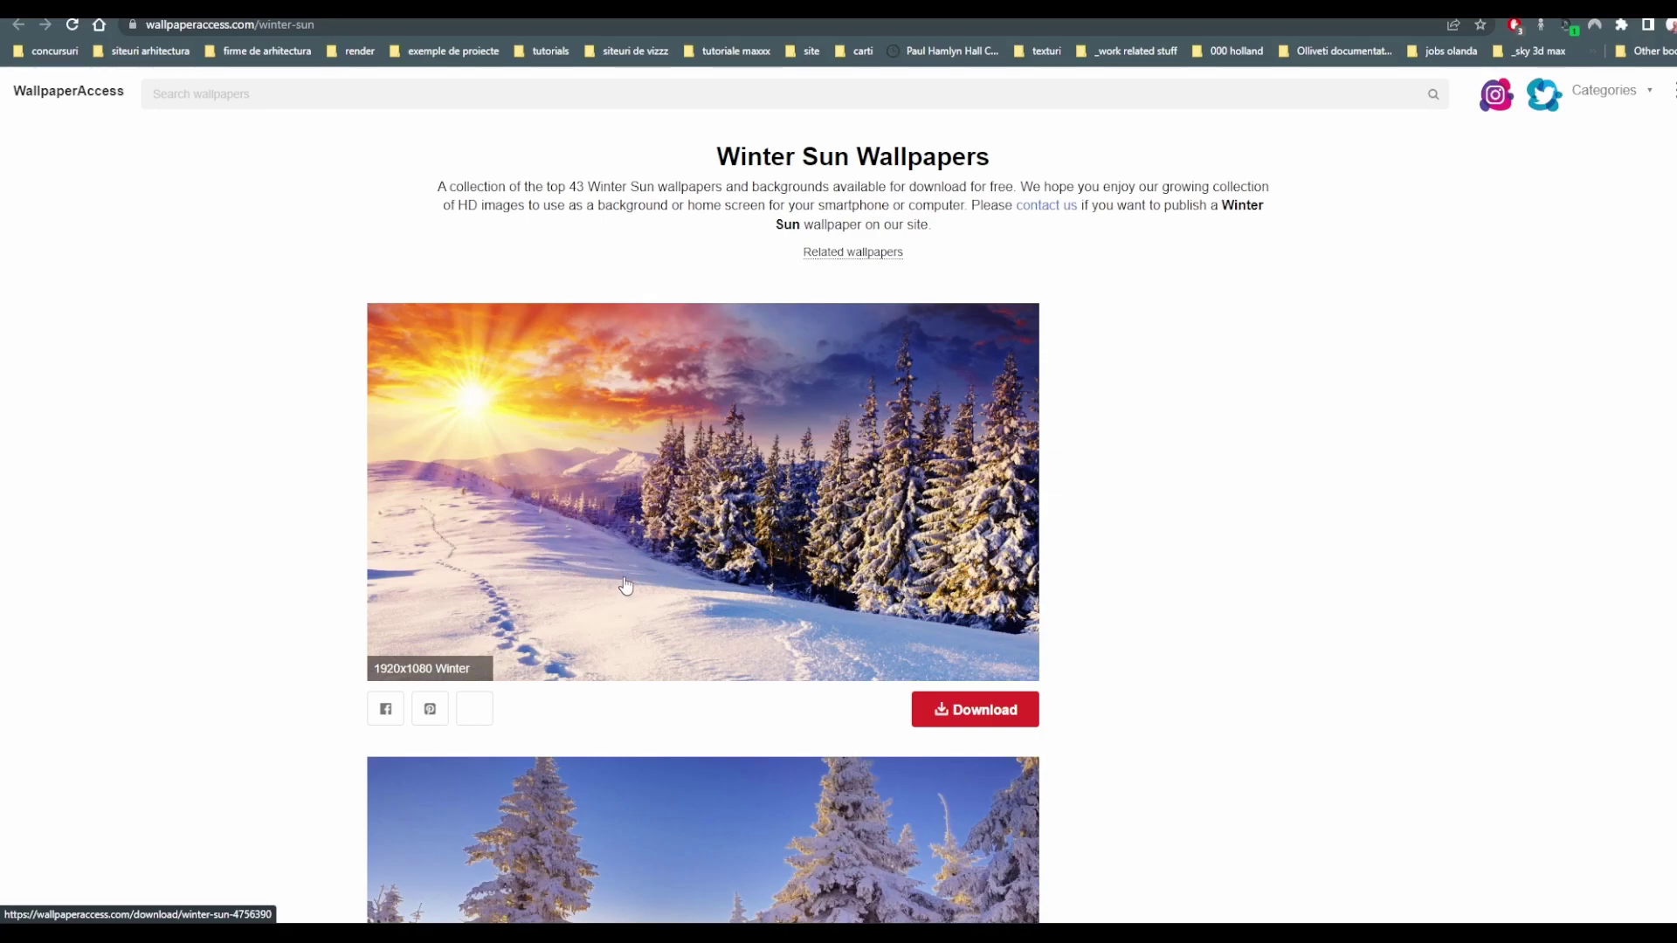
{"action": "scroll", "coordinate": [230, 547], "scroll_direction": "down", "scroll_amount": 7}
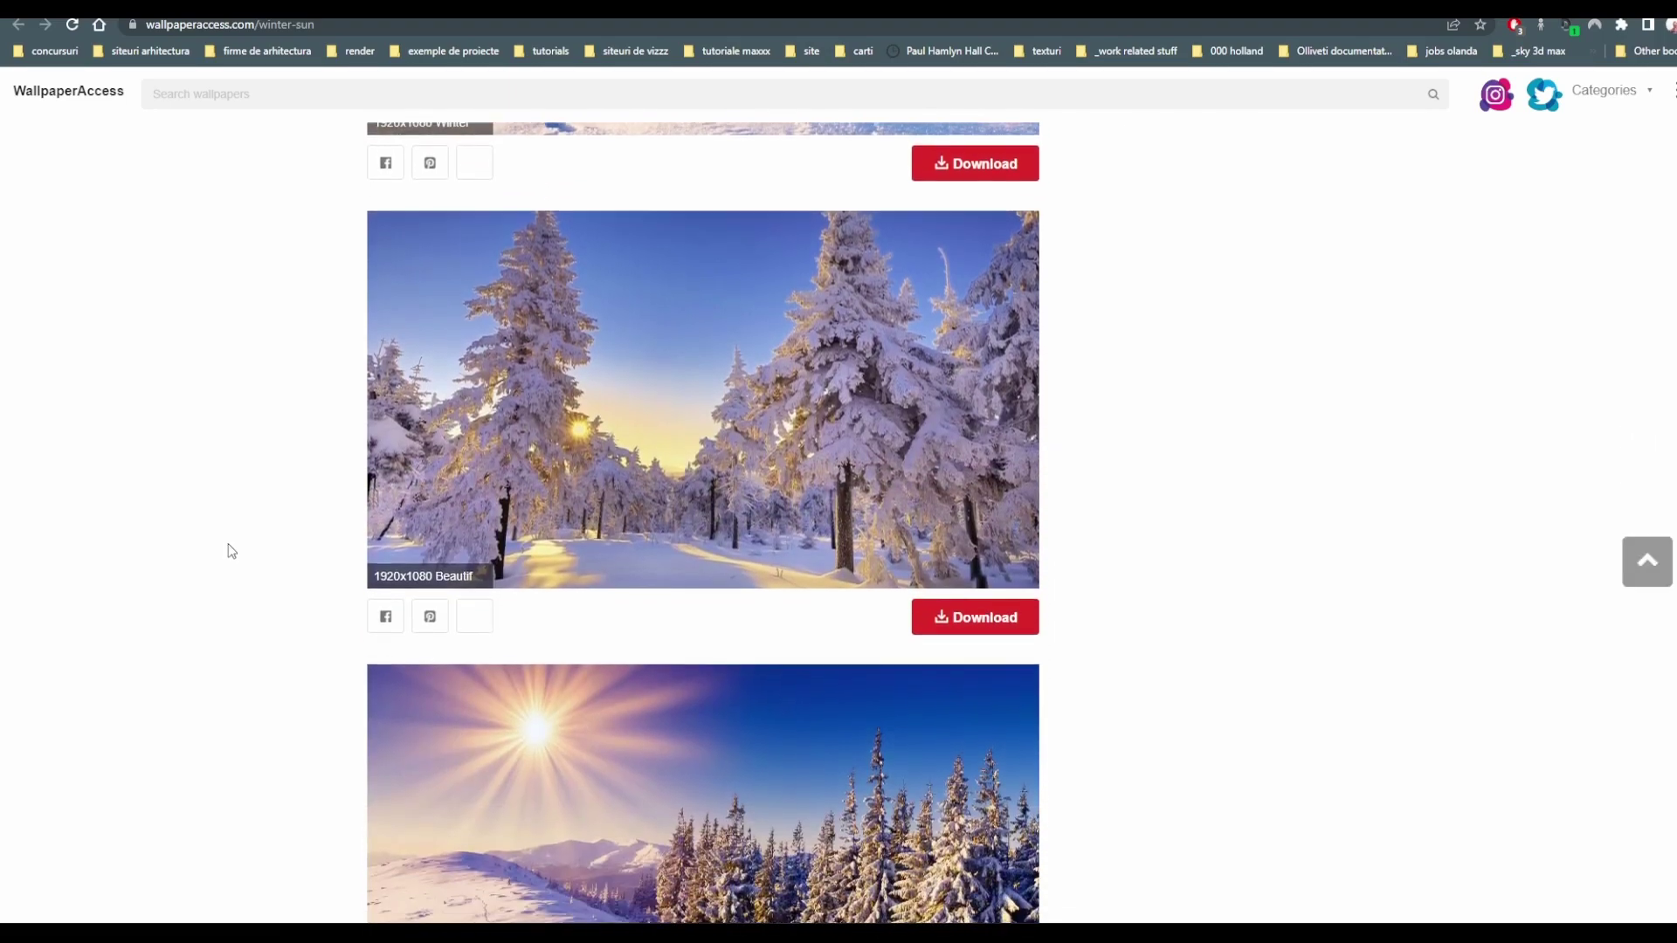
{"action": "scroll", "coordinate": [786, 489], "scroll_direction": "up", "scroll_amount": 1}
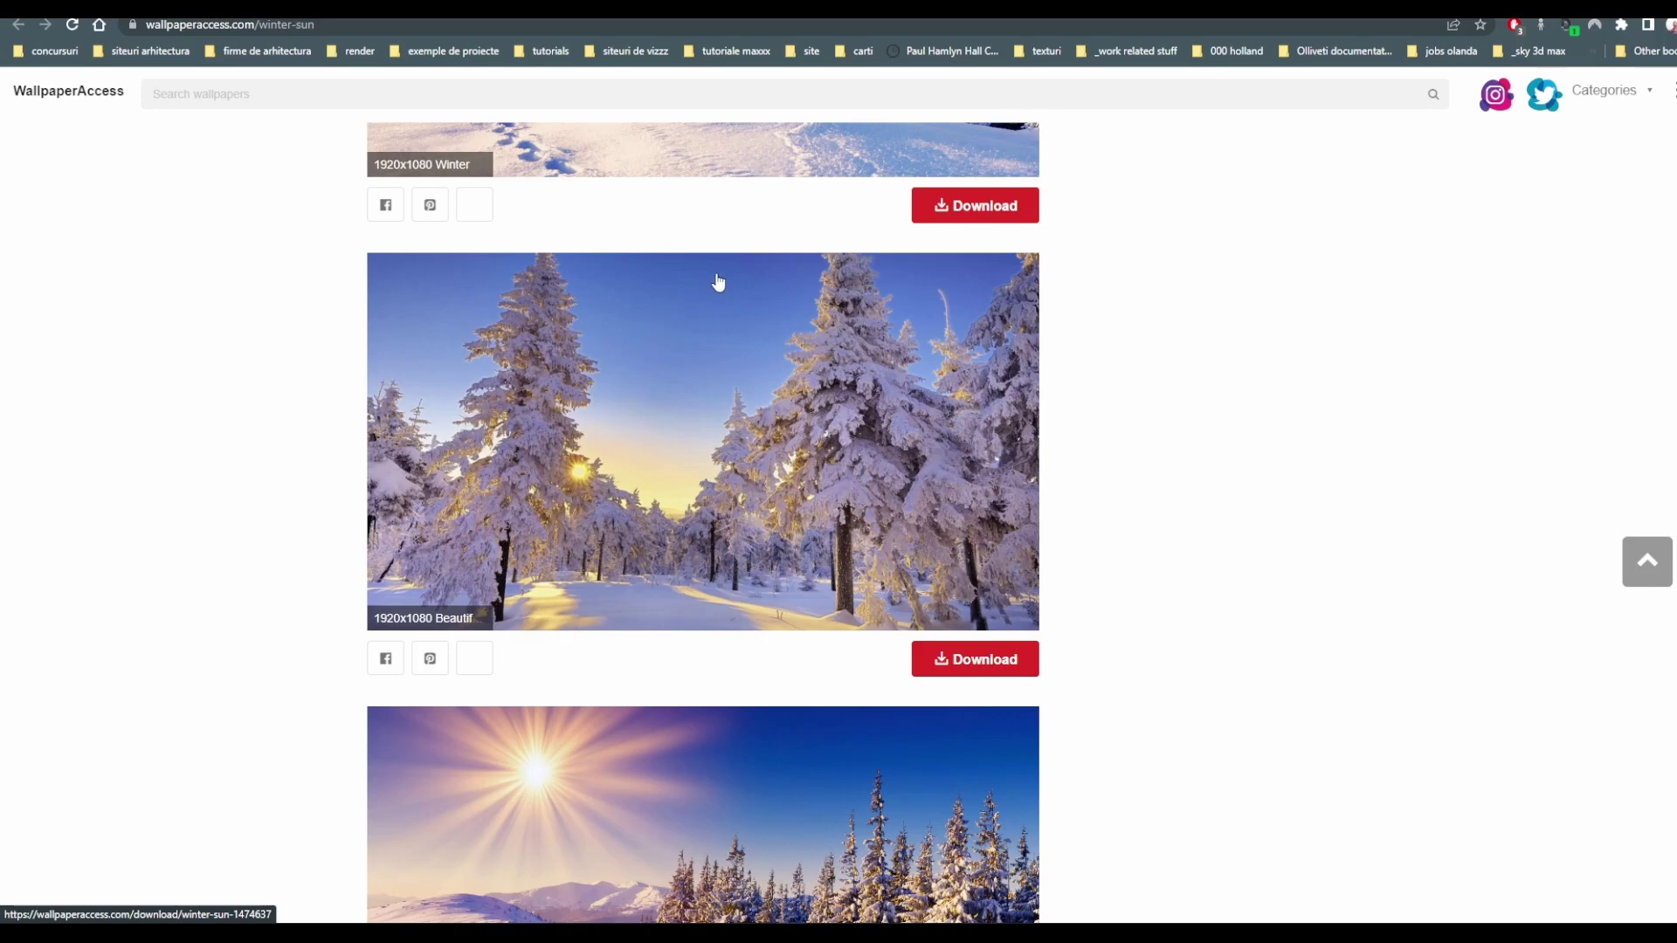
{"action": "scroll", "coordinate": [777, 454], "scroll_direction": "down", "scroll_amount": 10}
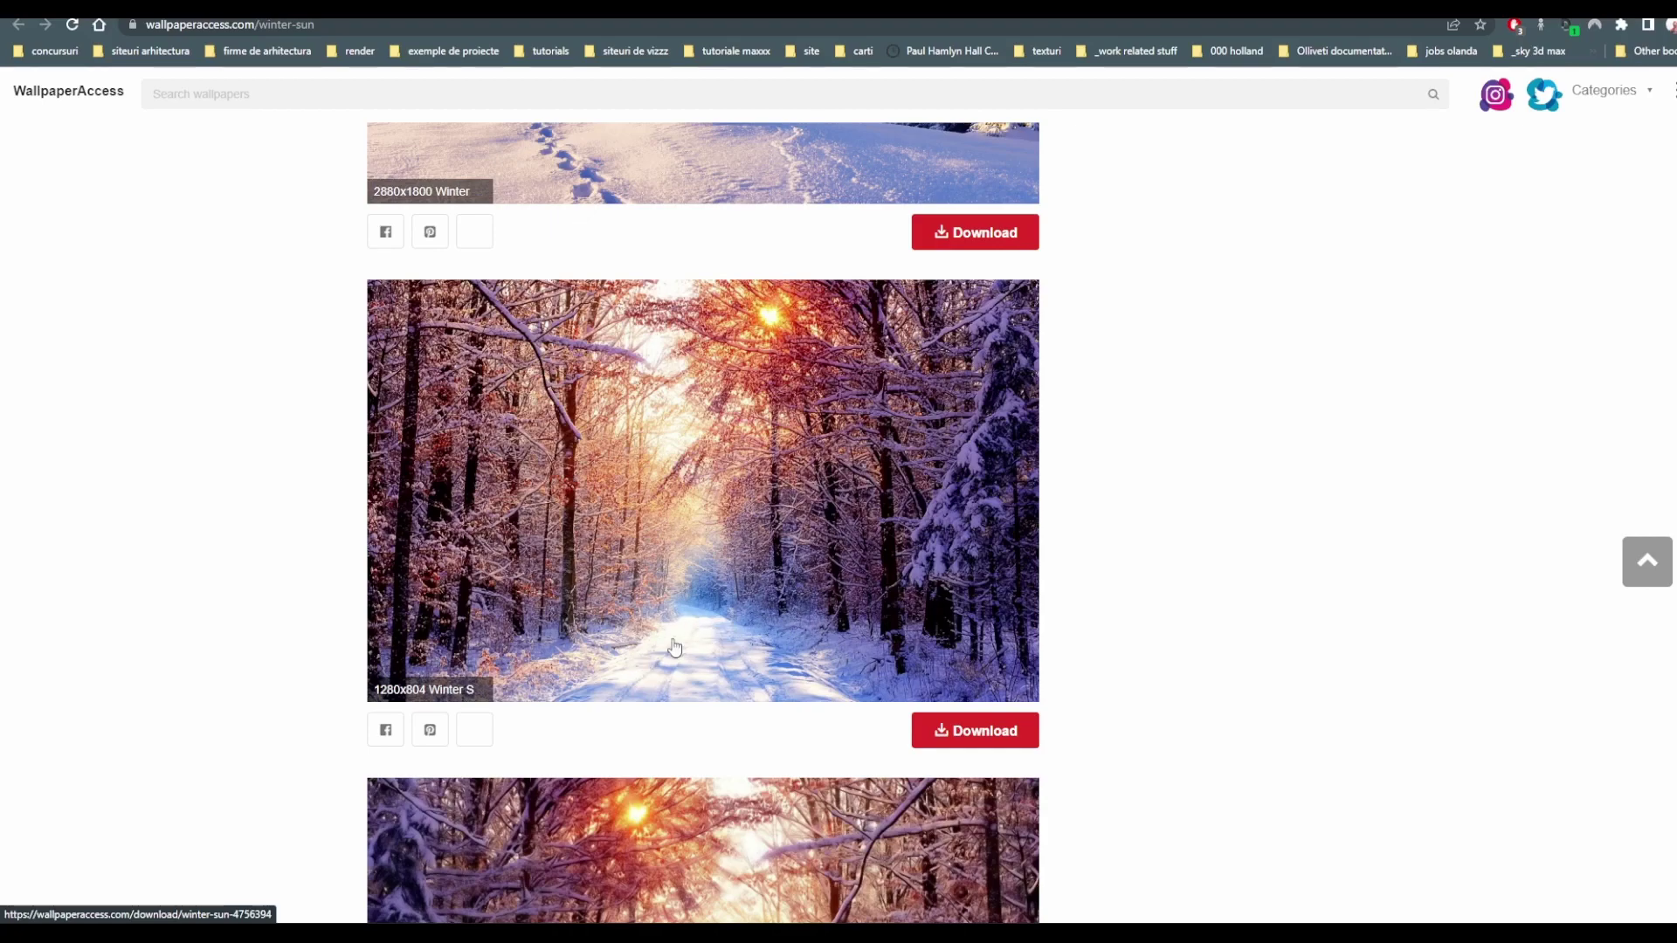
{"action": "scroll", "coordinate": [690, 642], "scroll_direction": "down", "scroll_amount": 5}
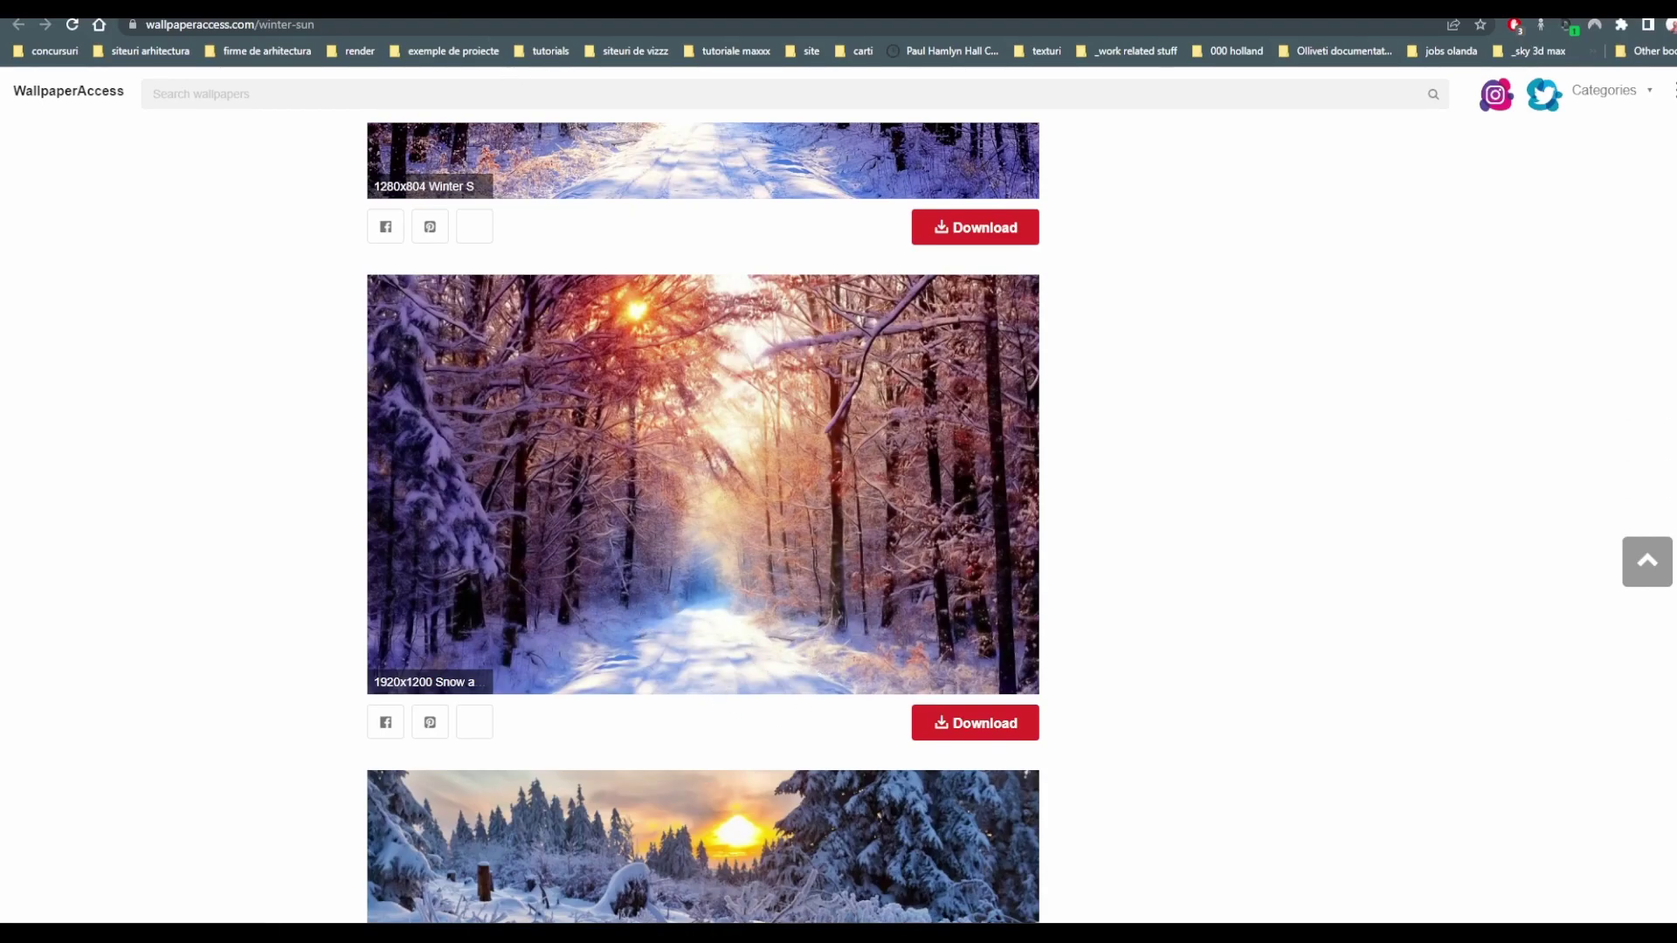
Search the web for the Kelvin scale in a new browser tab and open the related images.
{"action": "key", "text": "ctrl+t"}
{"action": "type", "text": "hkelvin scale"}
{"action": "key", "text": "Return"}
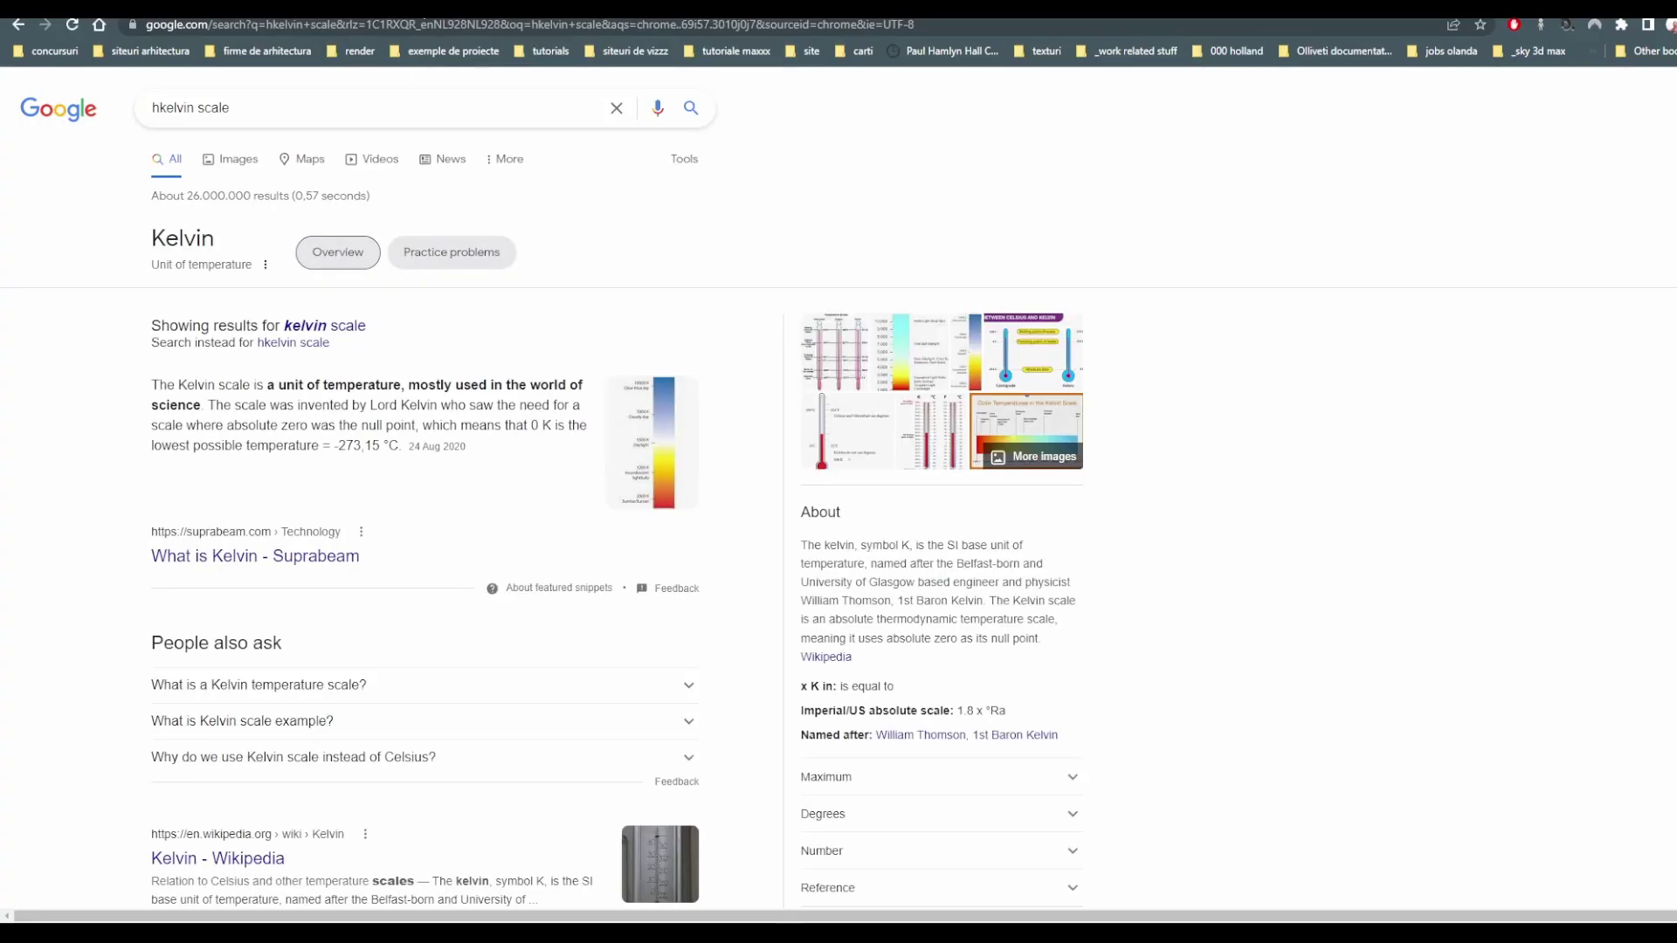
{"action": "left_click", "coordinate": [870, 419]}
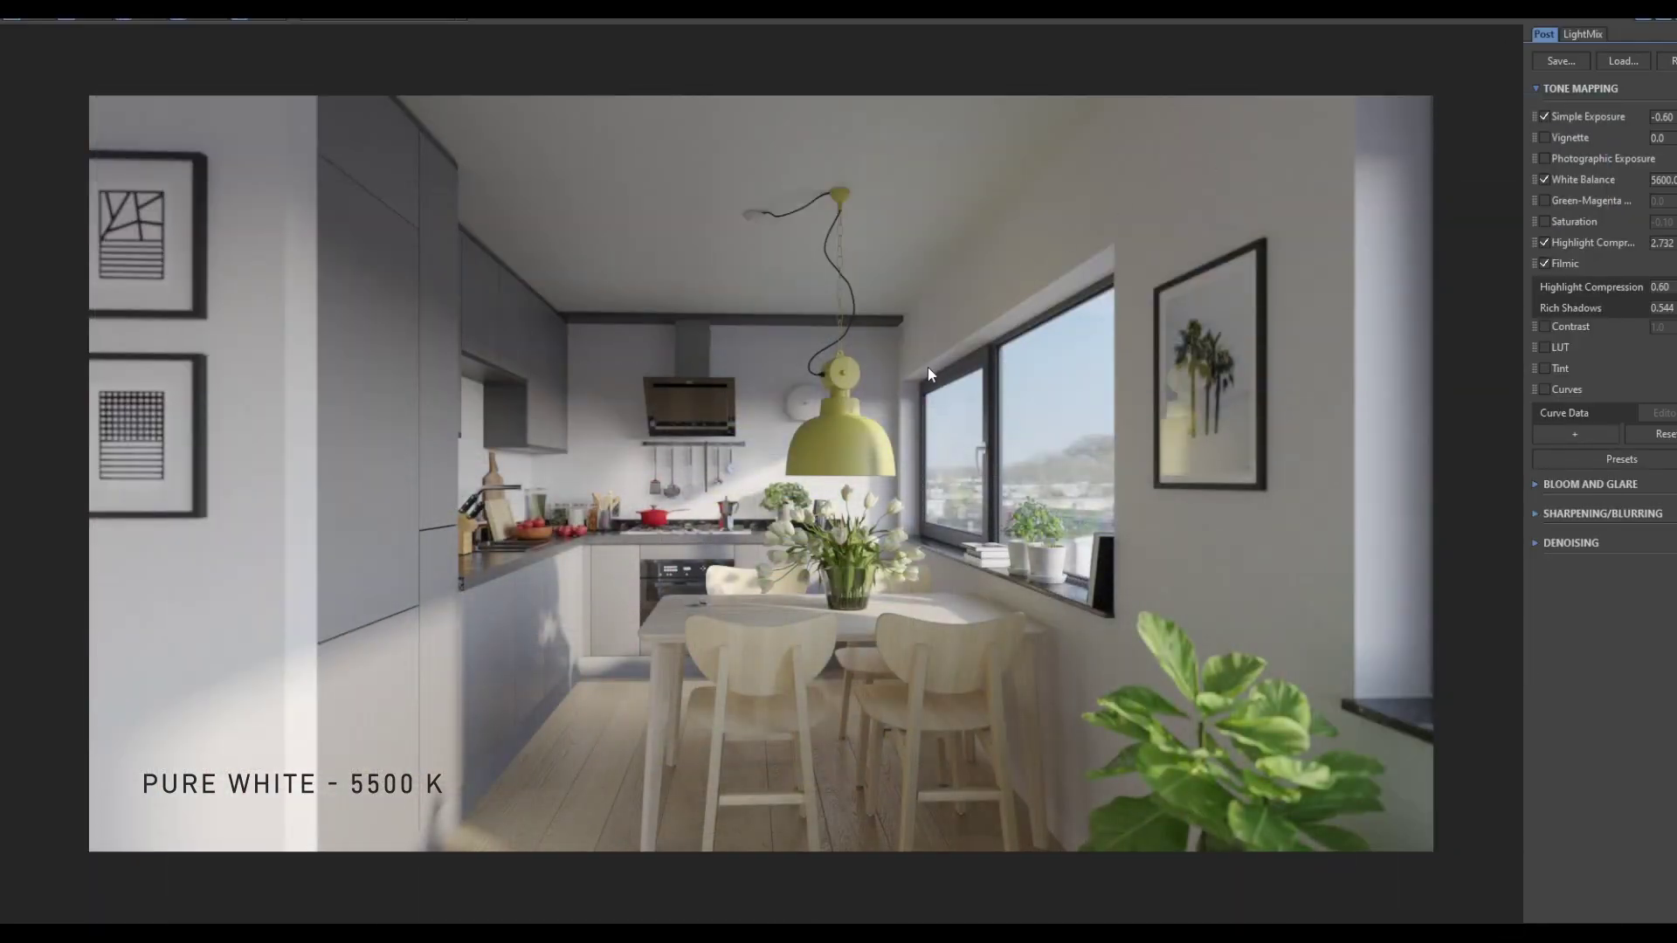
Switch back to Corona Image Editor and set the White Balance to 5500.
{"action": "double_click", "coordinate": [1662, 180]}
{"action": "type", "text": "5500"}
{"action": "key", "text": "Return"}
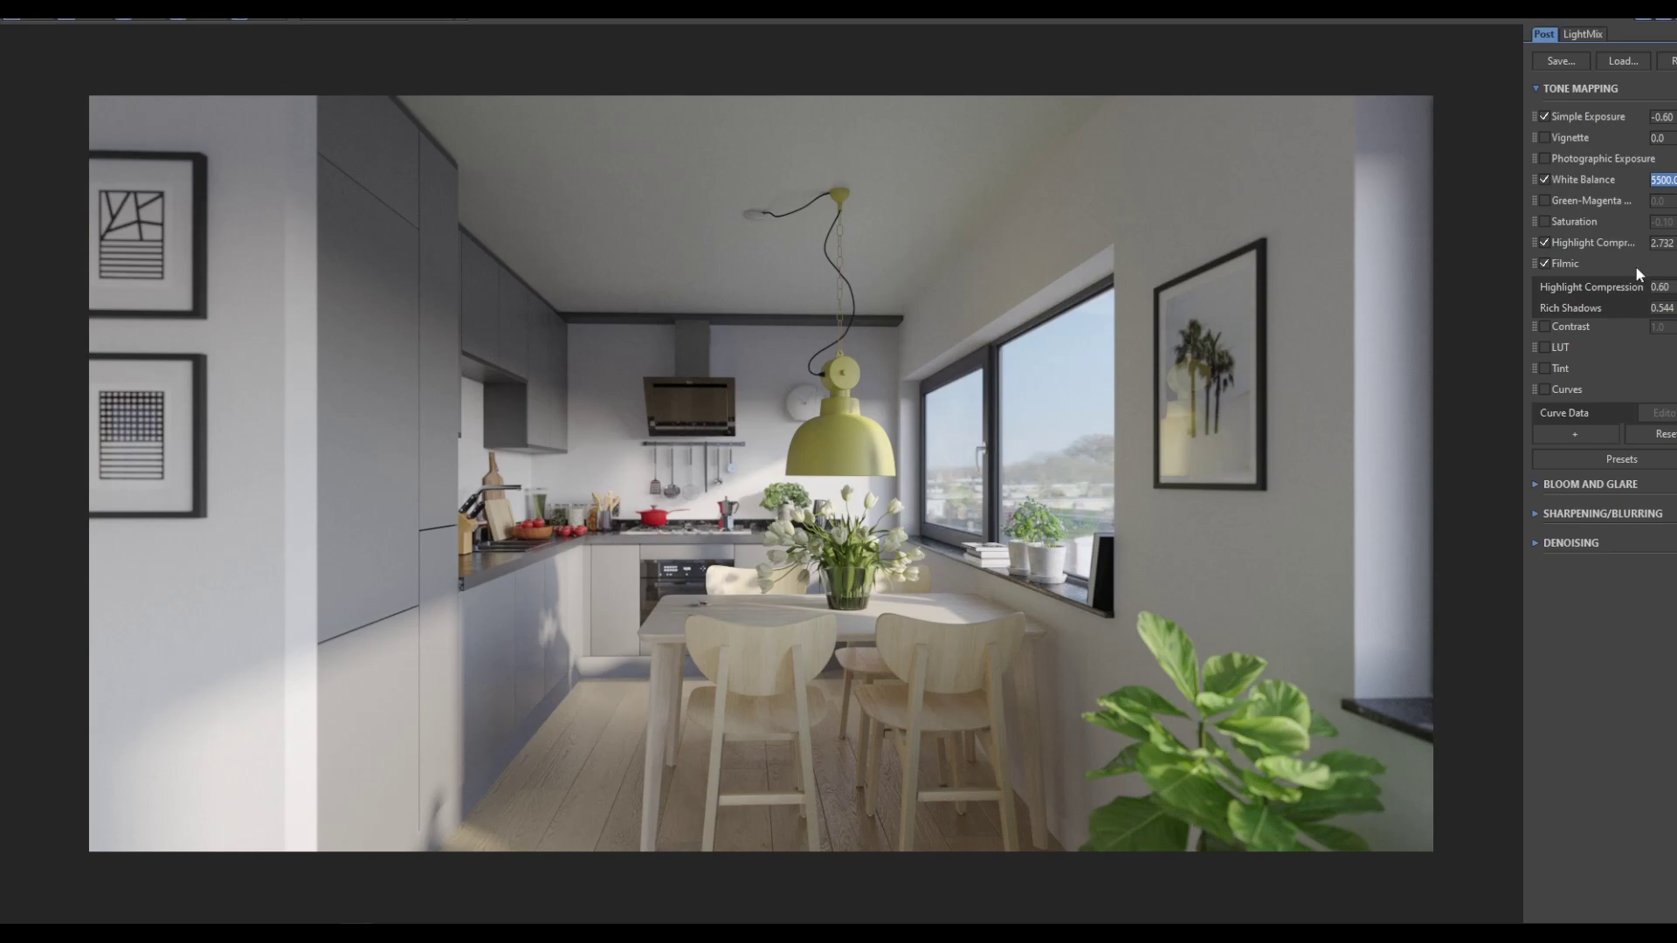
Enable the Contrast operator, try values of 4 and 3, and set it to 1.
{"action": "mouse_move", "coordinate": [1581, 223]}
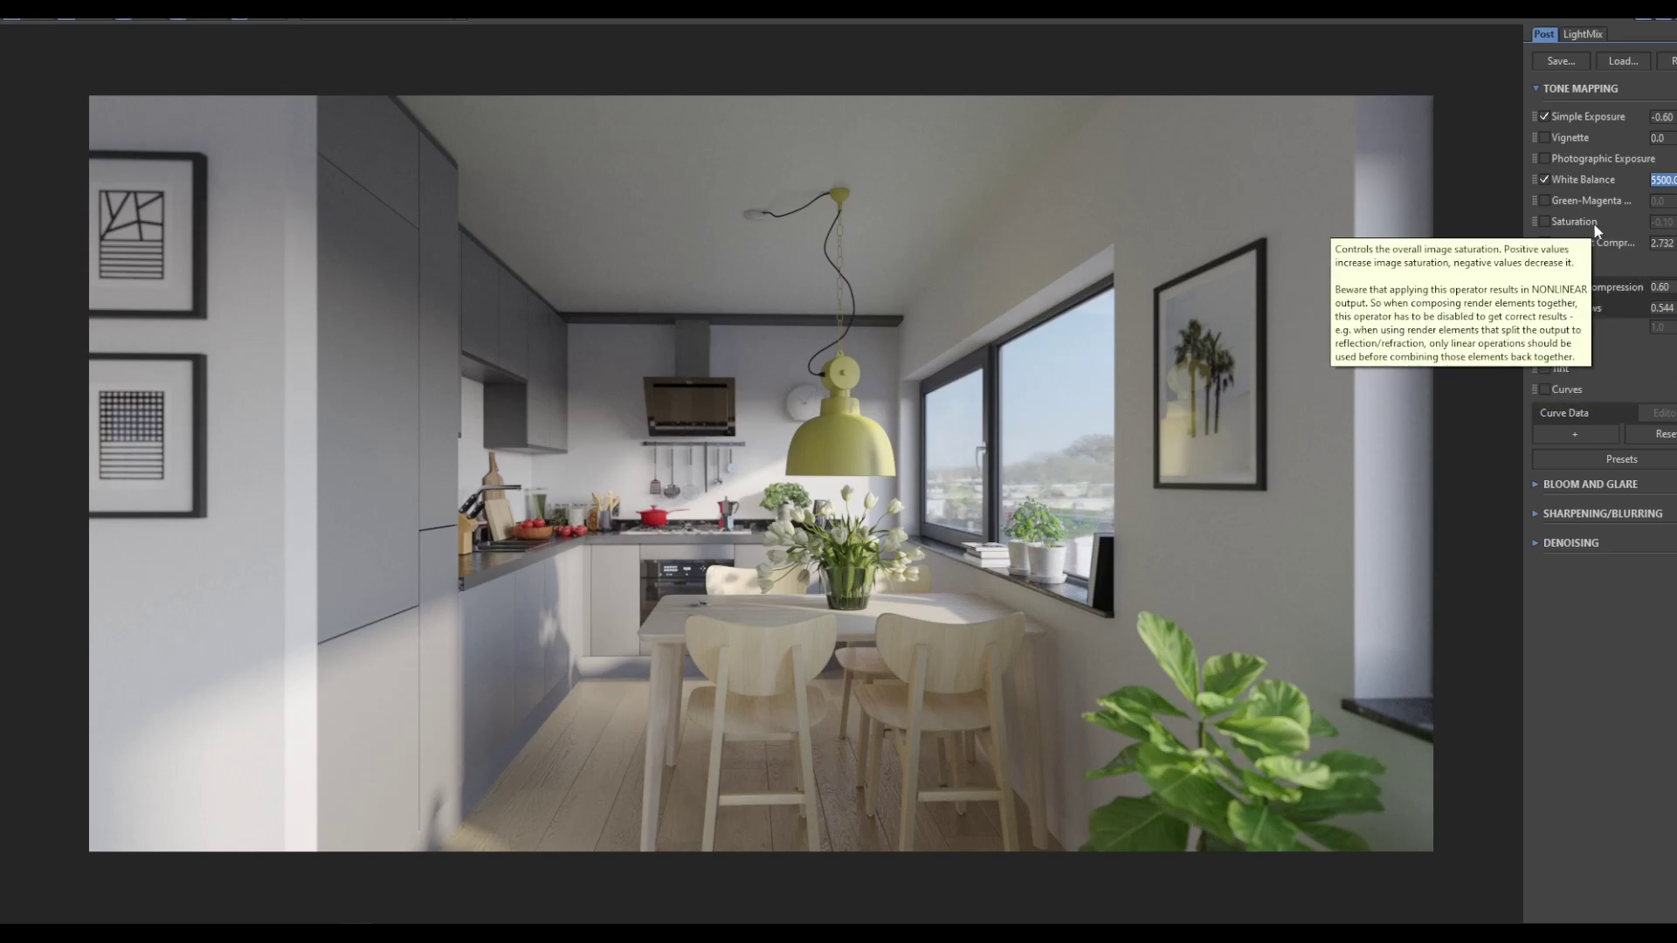
{"action": "left_click", "coordinate": [1544, 326]}
{"action": "key", "text": "Tab"}
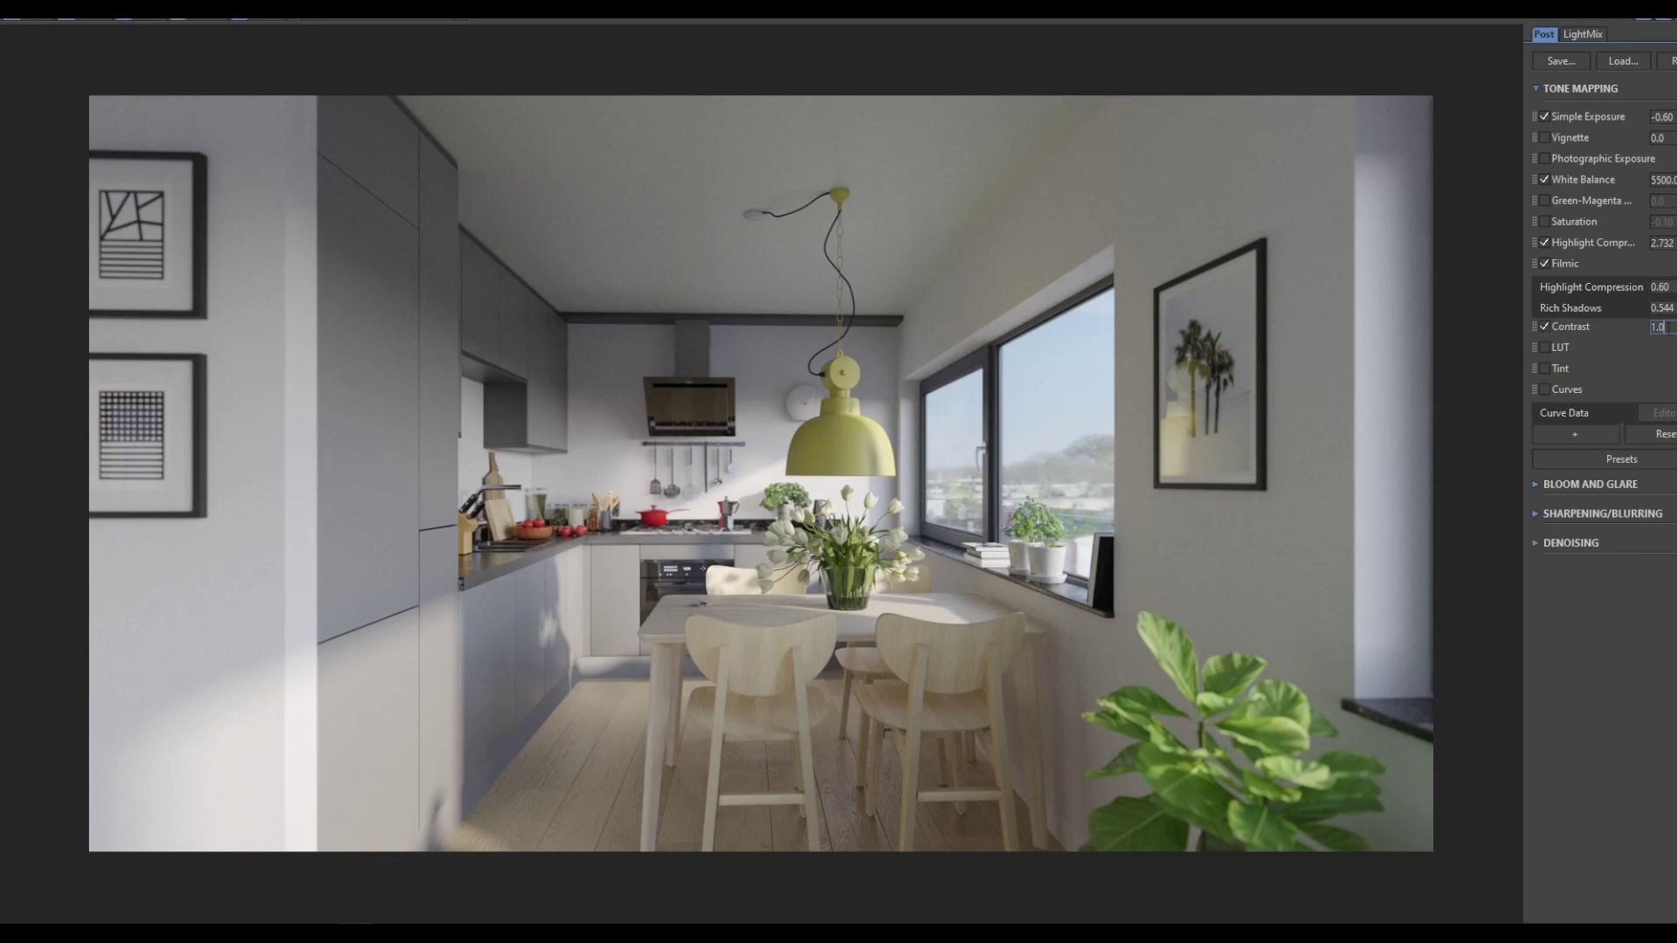
{"action": "type", "text": "2"}
{"action": "key", "text": "Return"}
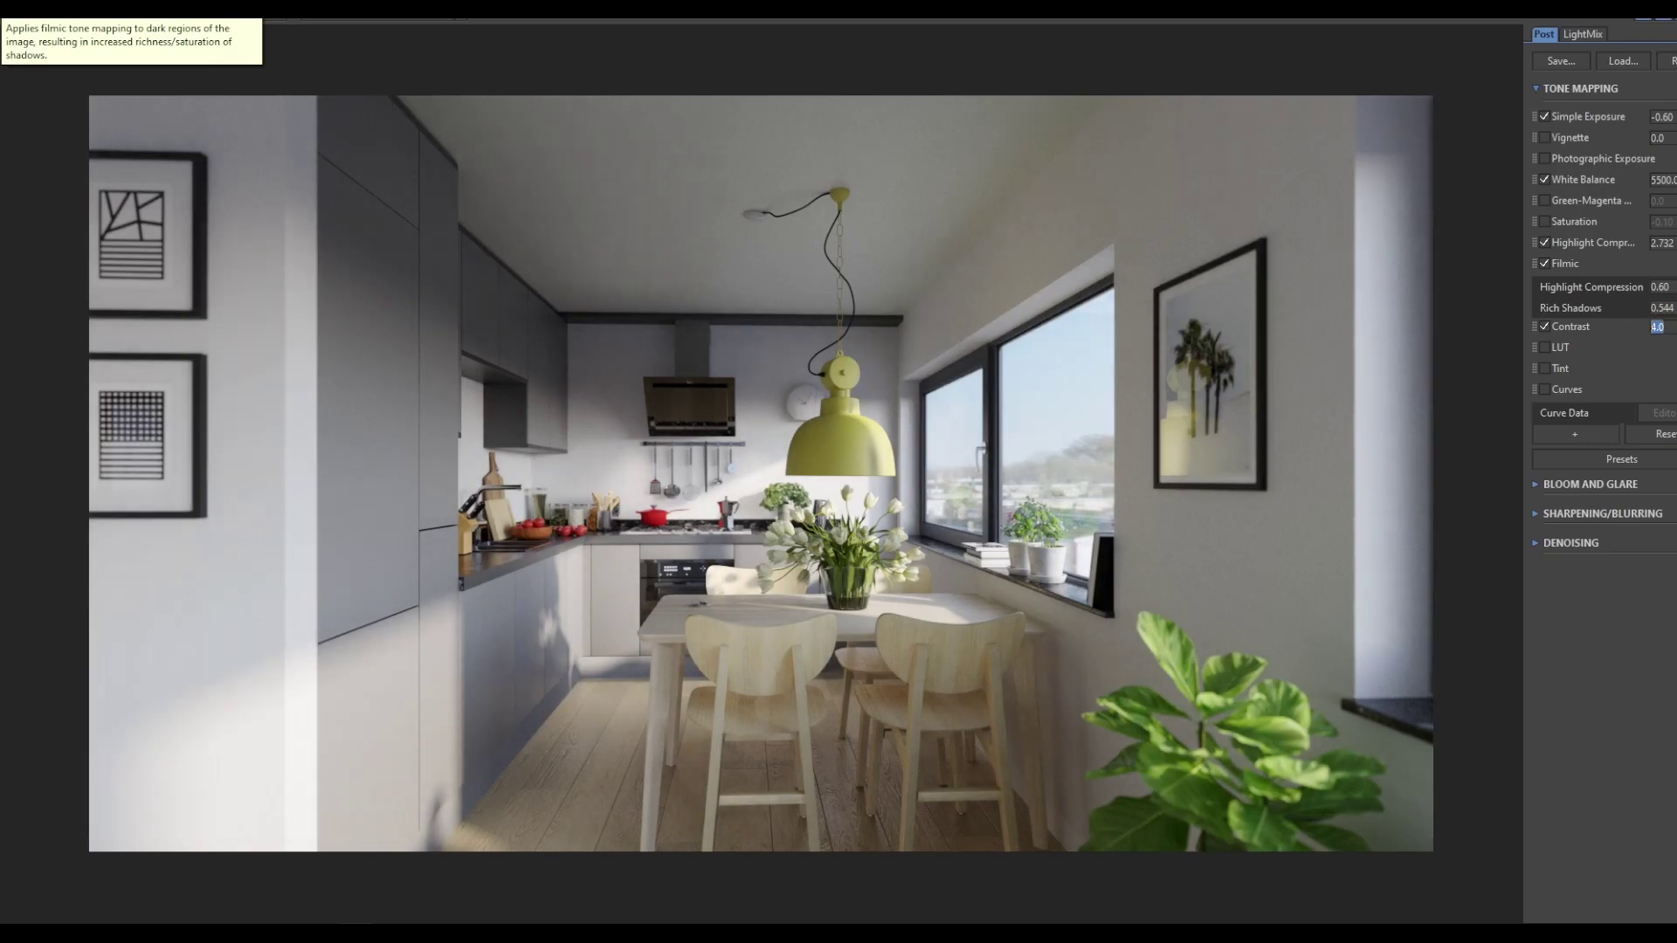
{"action": "type", "text": "1"}
{"action": "key", "text": "Return"}
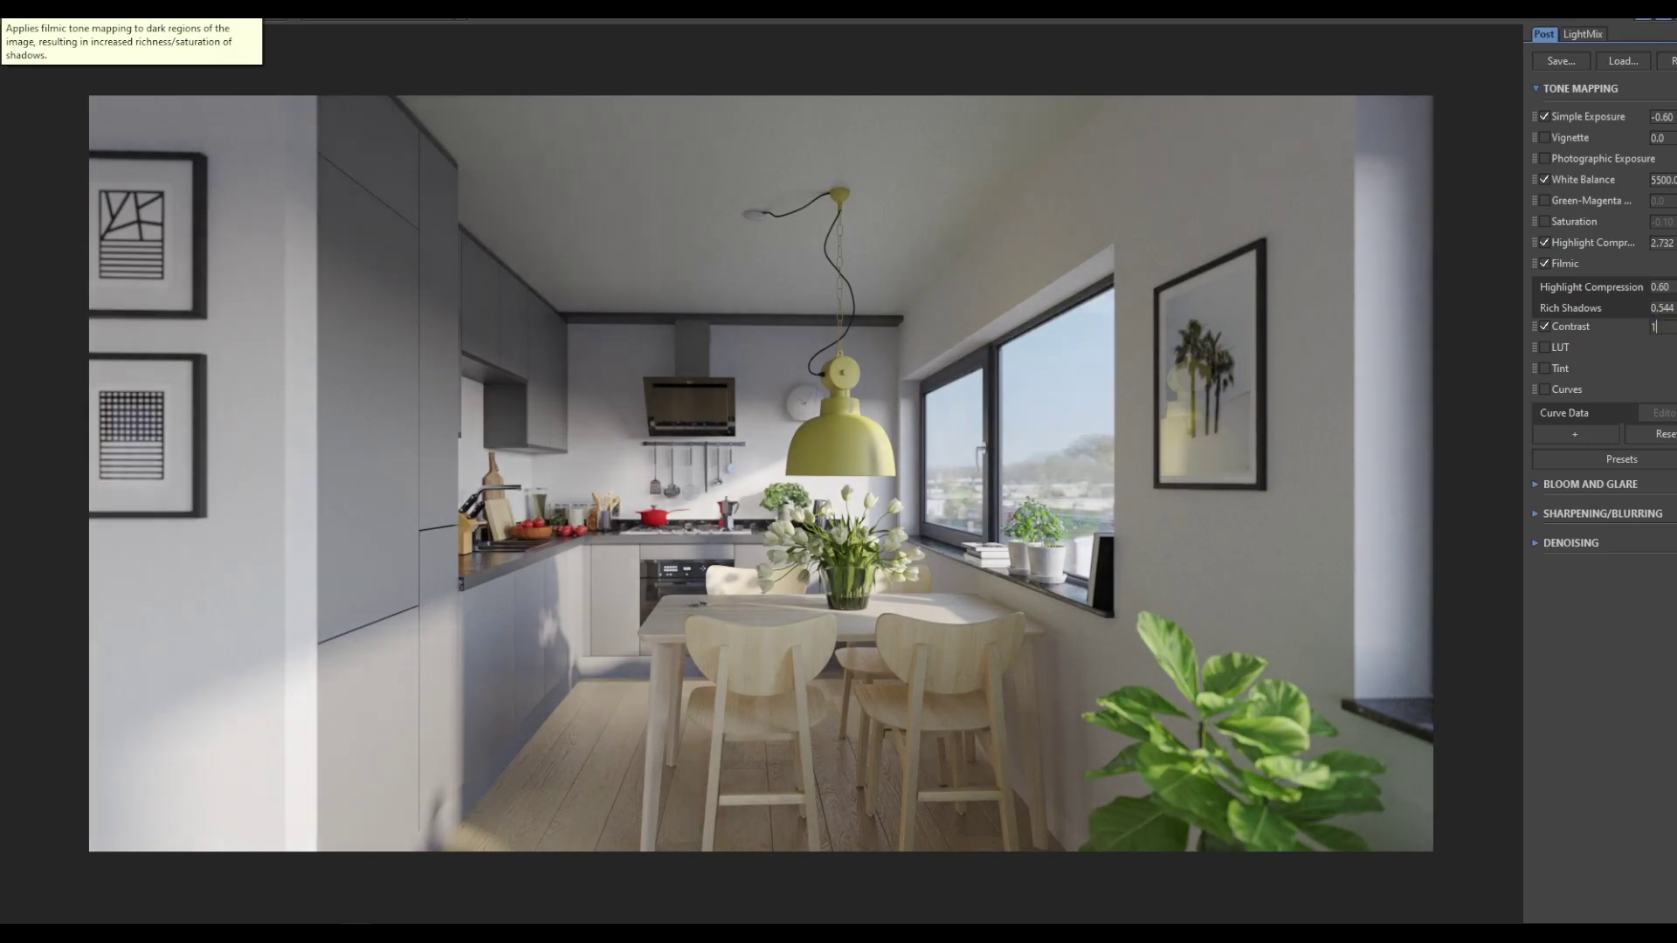
{"action": "type", "text": "3"}
{"action": "key", "text": "Return"}
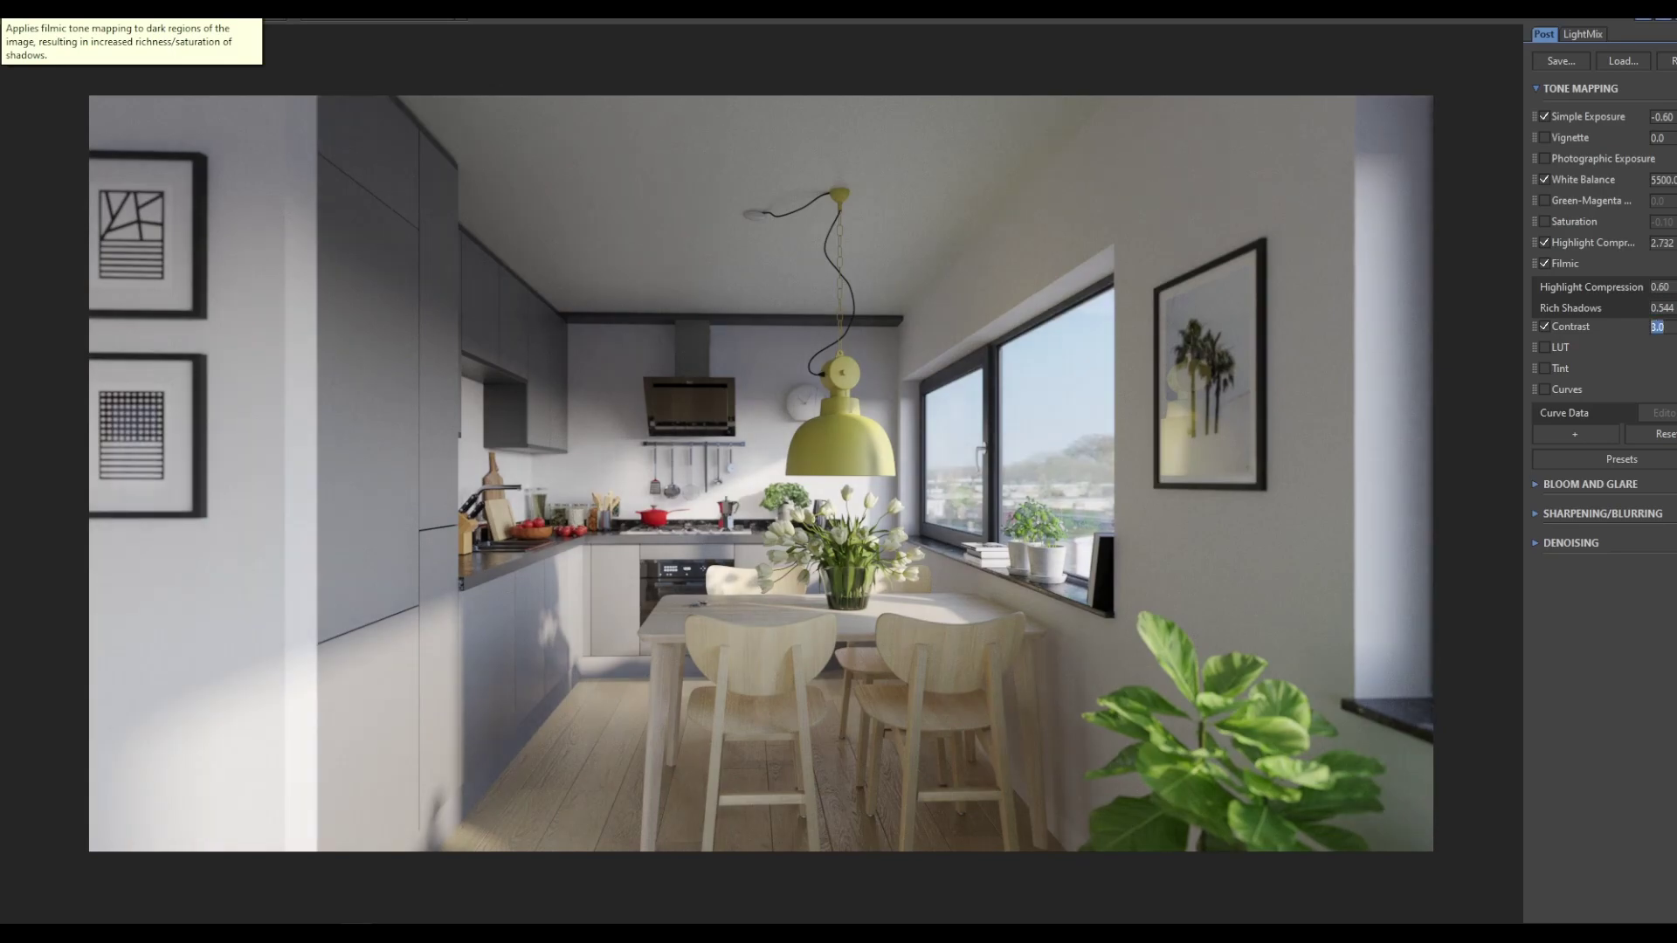
{"action": "type", "text": "1"}
{"action": "key", "text": "Return"}
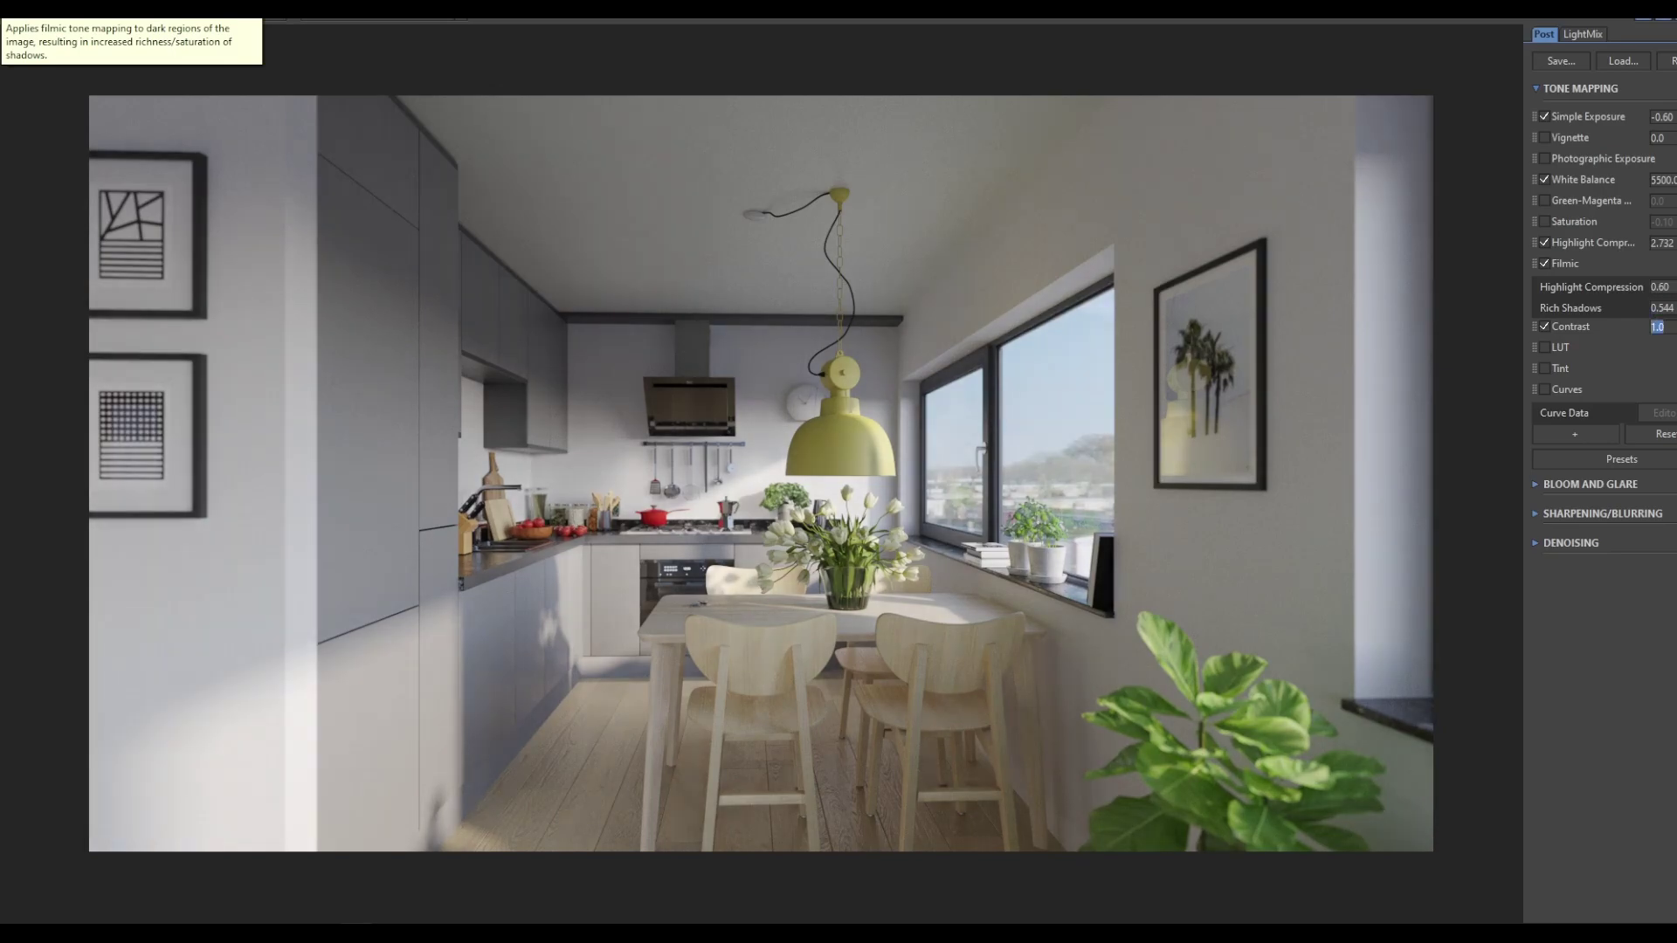
Expand the LUT settings and enable the LUT, comparing the render with LUT and Contrast off and on.
{"action": "left_click", "coordinate": [1560, 346]}
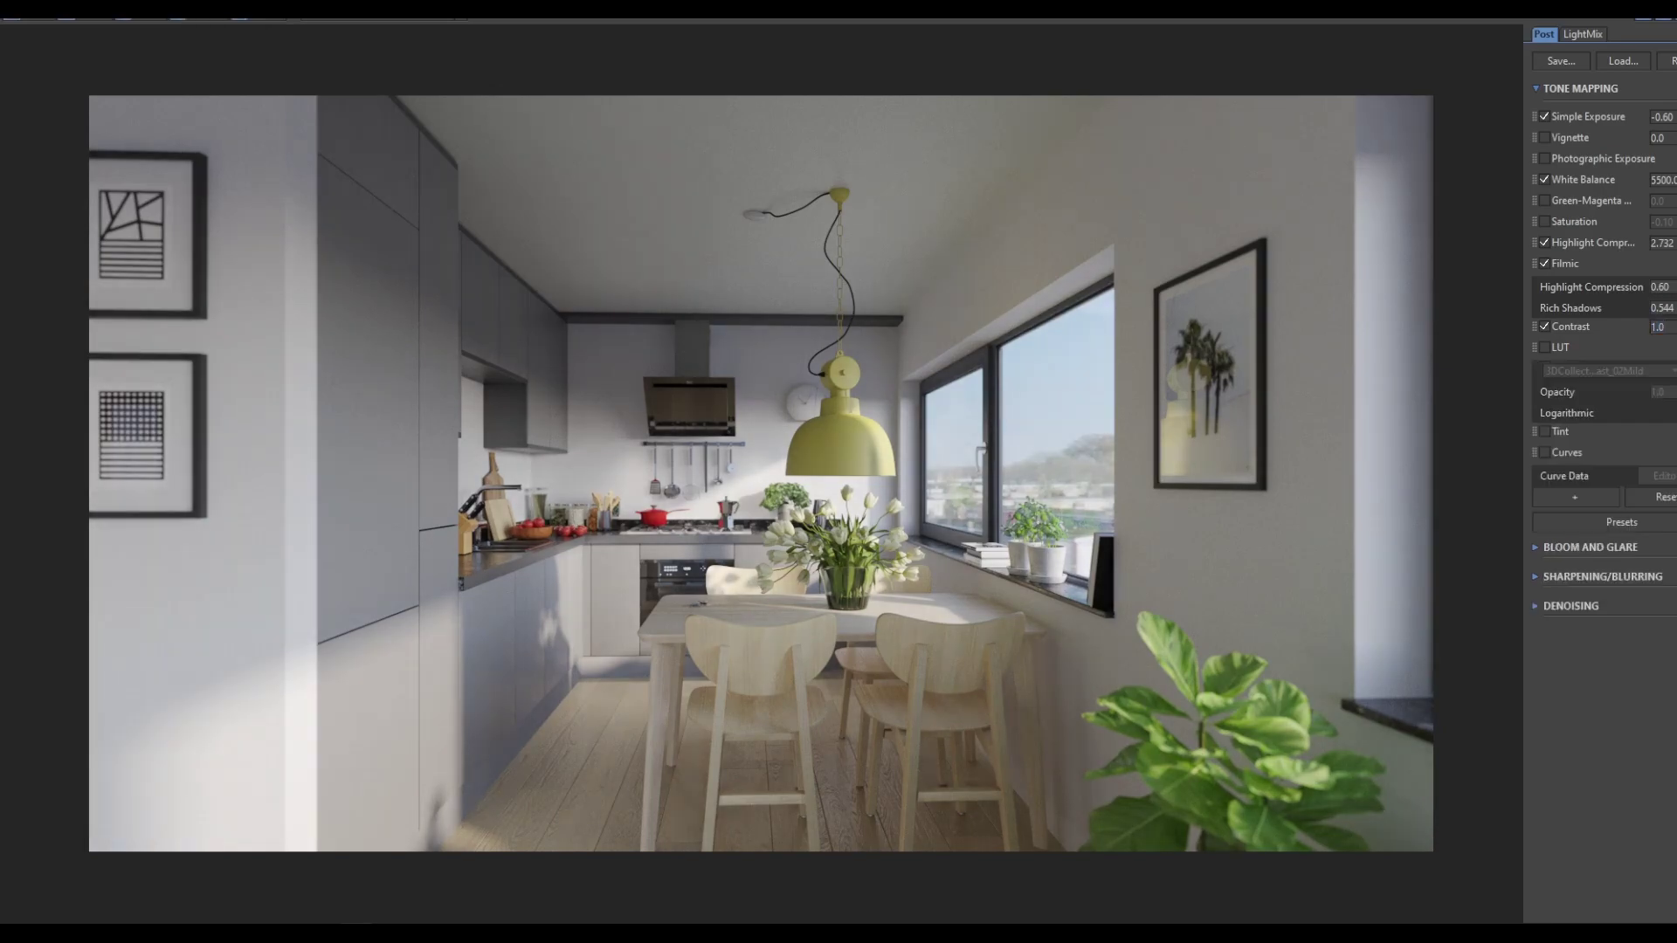
{"action": "left_click", "coordinate": [1543, 348]}
{"action": "left_click", "coordinate": [1543, 348]}
{"action": "left_click", "coordinate": [1543, 348]}
{"action": "left_click", "coordinate": [1545, 327]}
{"action": "left_click", "coordinate": [1545, 325]}
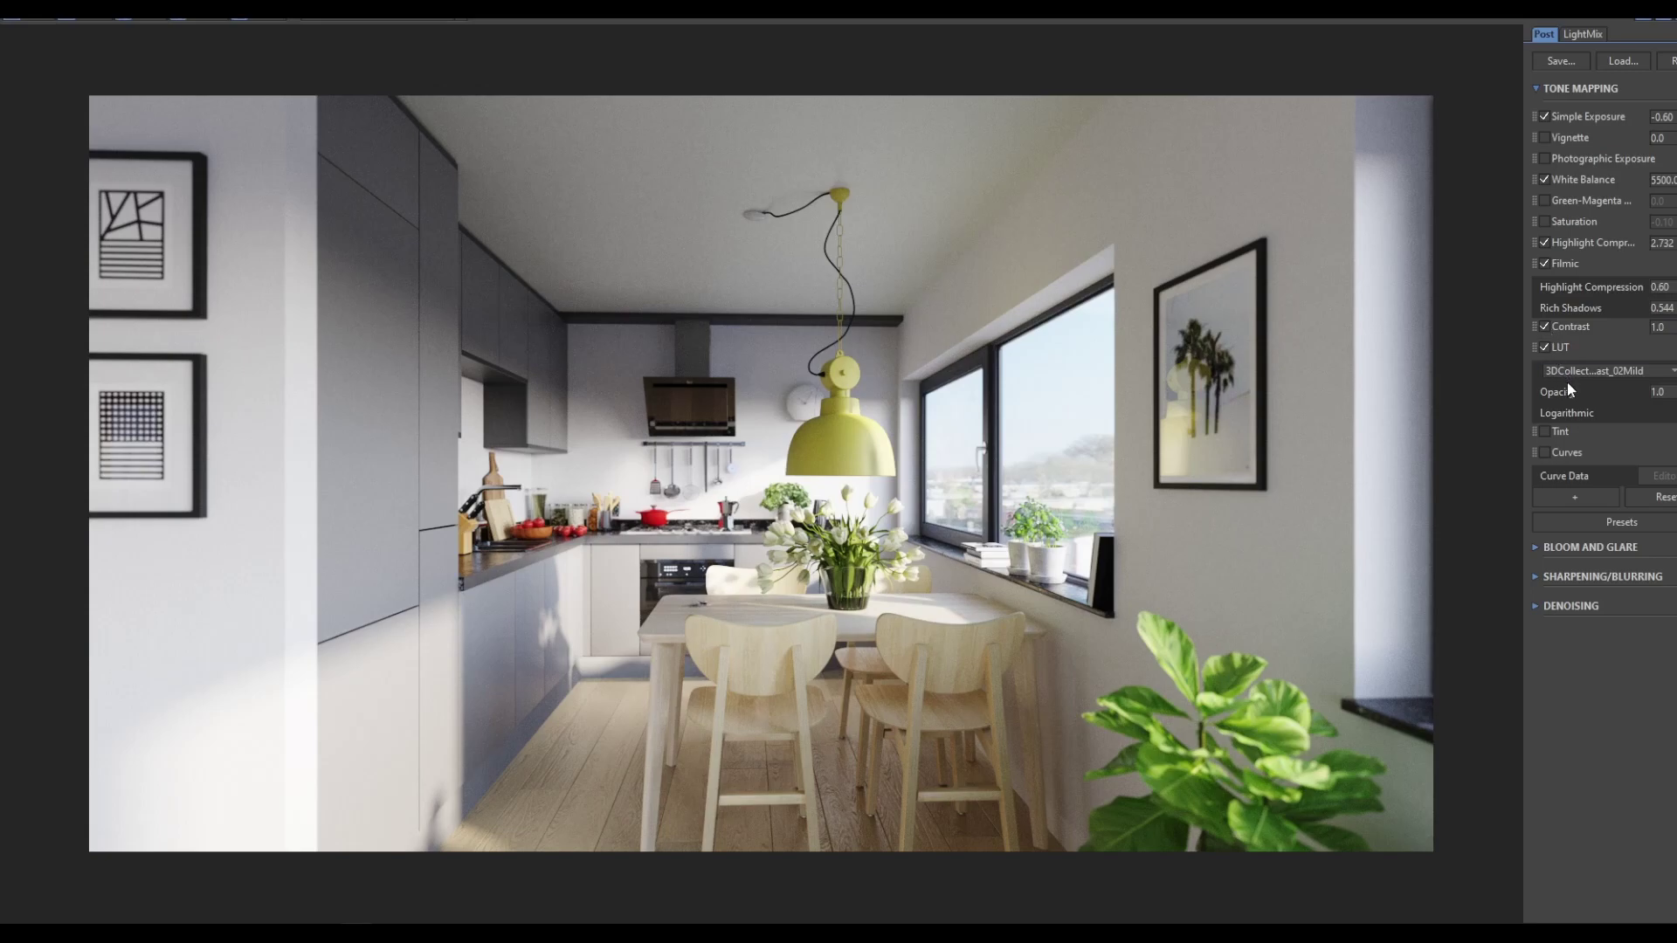
Preview the neighbouring 3DCollective contrast LUTs, including 01Soft, and keep the 02Mild one.
{"action": "left_click", "coordinate": [1605, 372]}
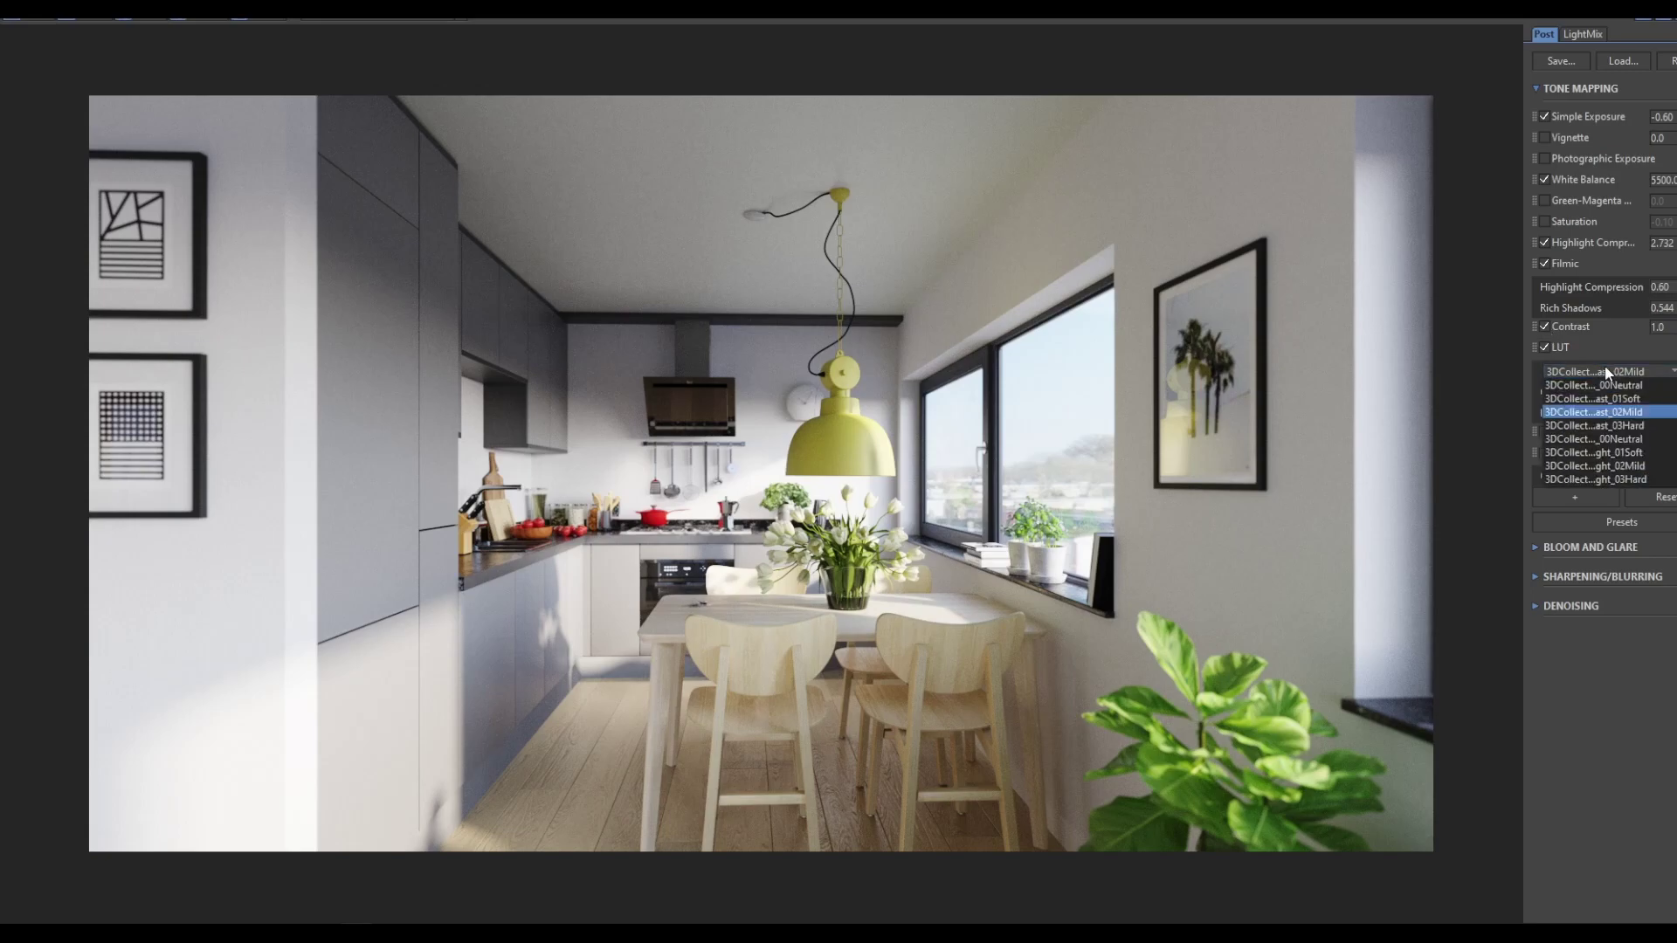
{"action": "key", "text": "Up"}
{"action": "key", "text": "Up"}
{"action": "key", "text": "Down"}
{"action": "key", "text": "Down"}
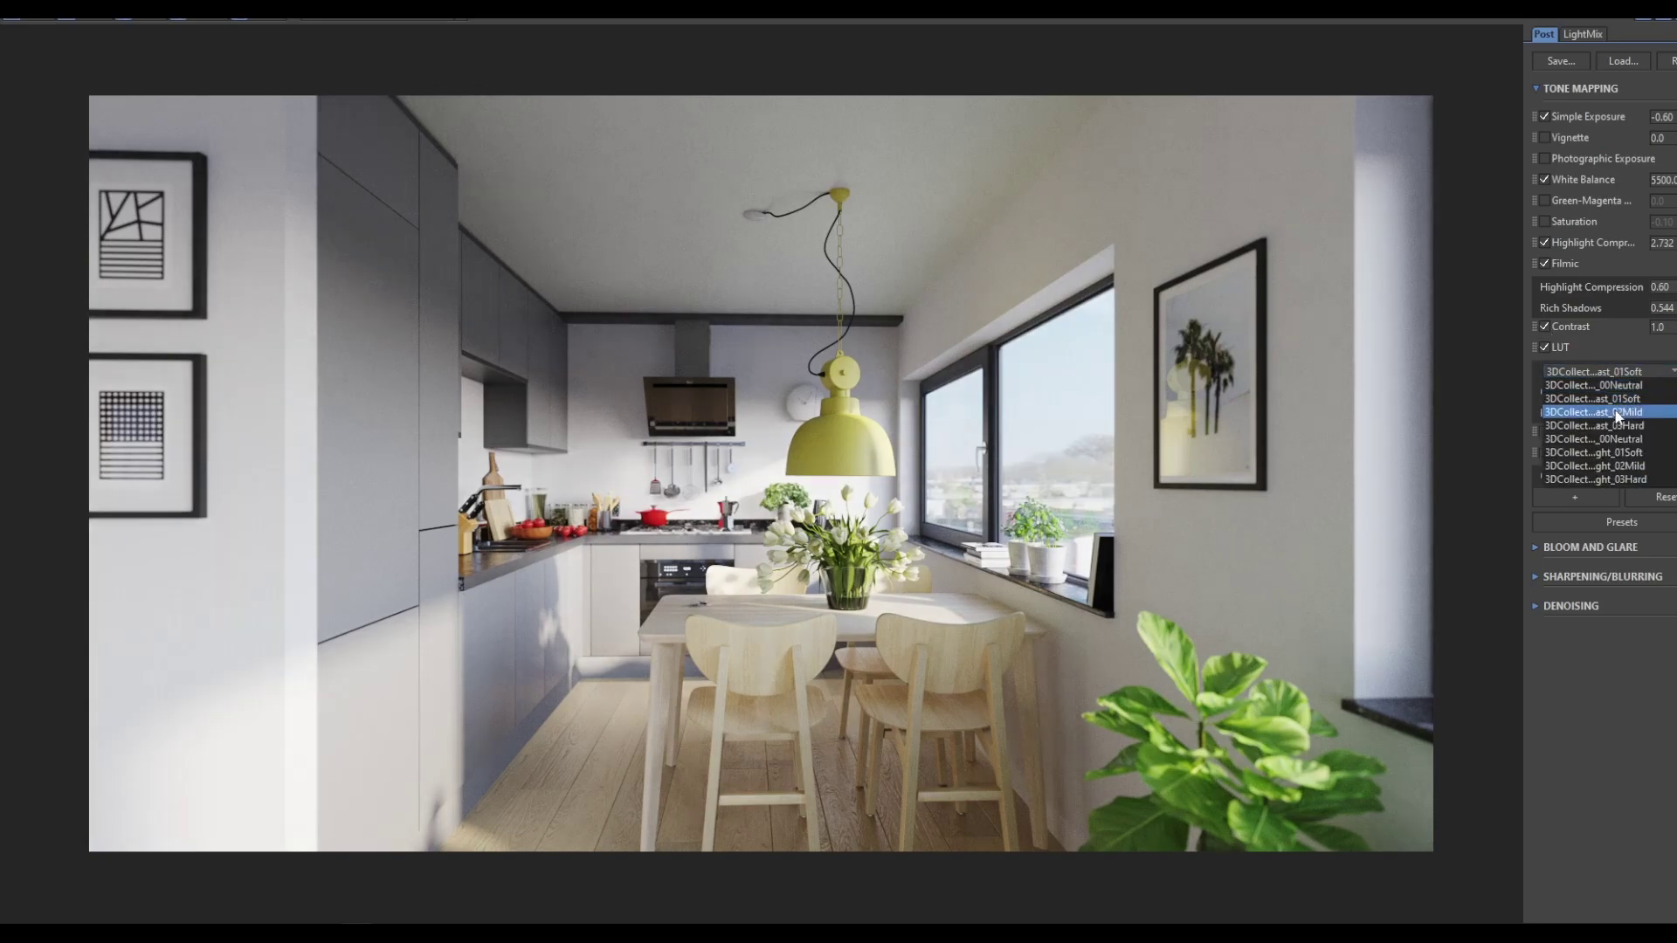
{"action": "key", "text": "Return"}
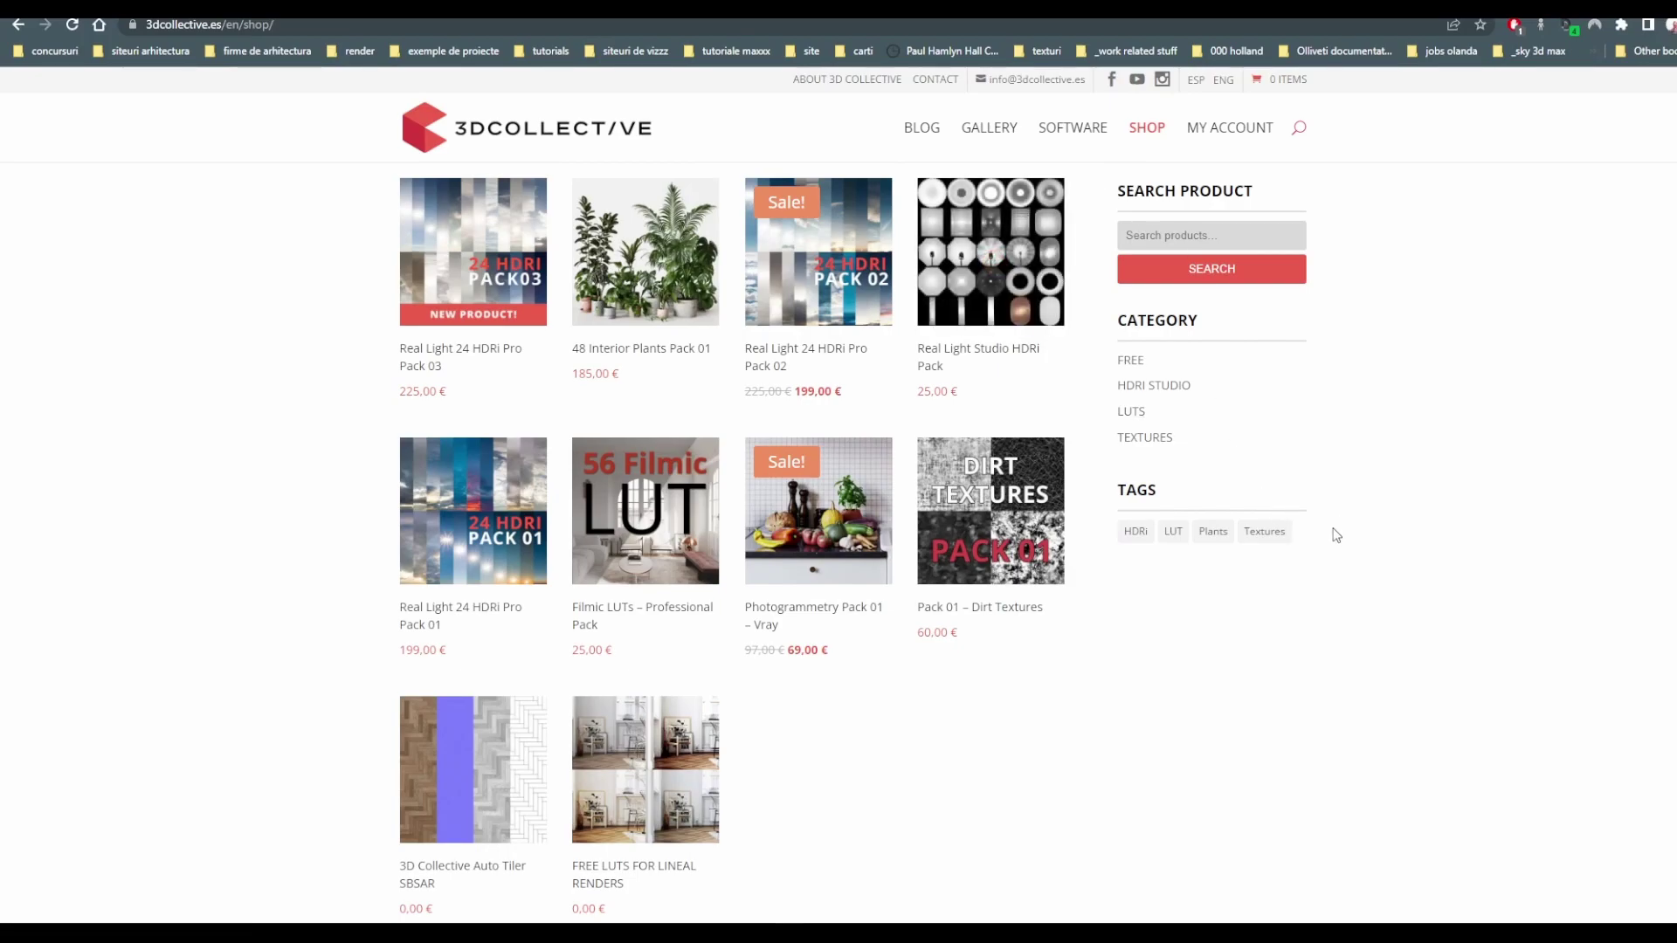
Switch to the browser, look through the 3DCollective shop products and show its LUTS category.
{"action": "scroll", "coordinate": [1109, 626], "scroll_direction": "down", "scroll_amount": 1}
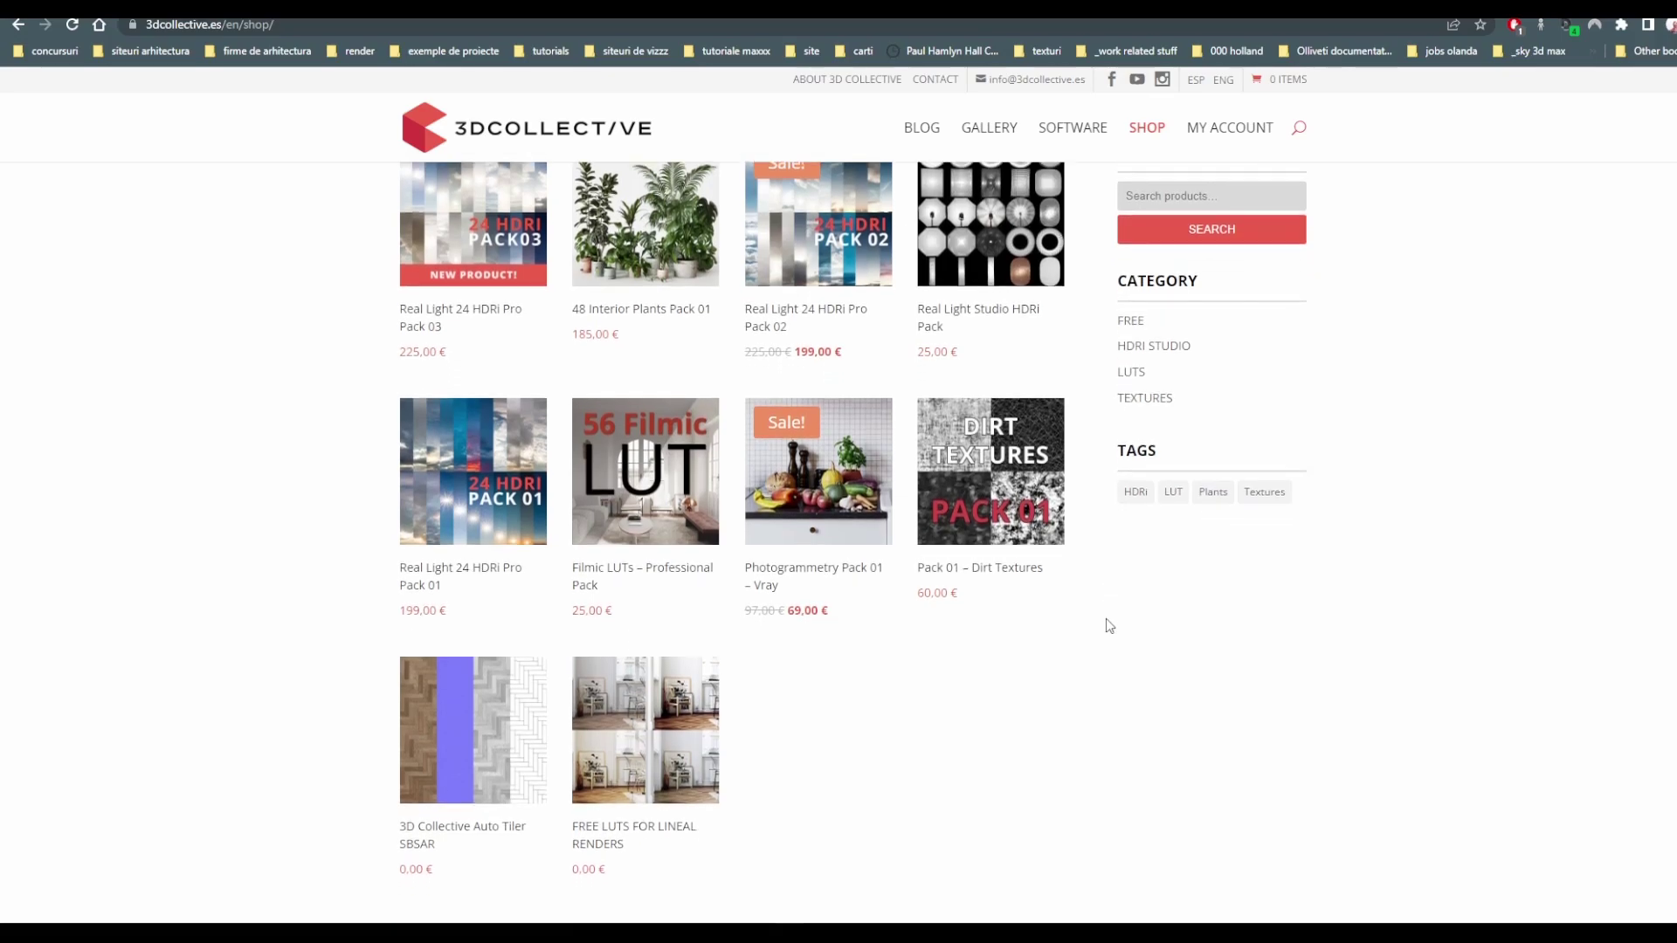
{"action": "scroll", "coordinate": [1107, 620], "scroll_direction": "down", "scroll_amount": 2}
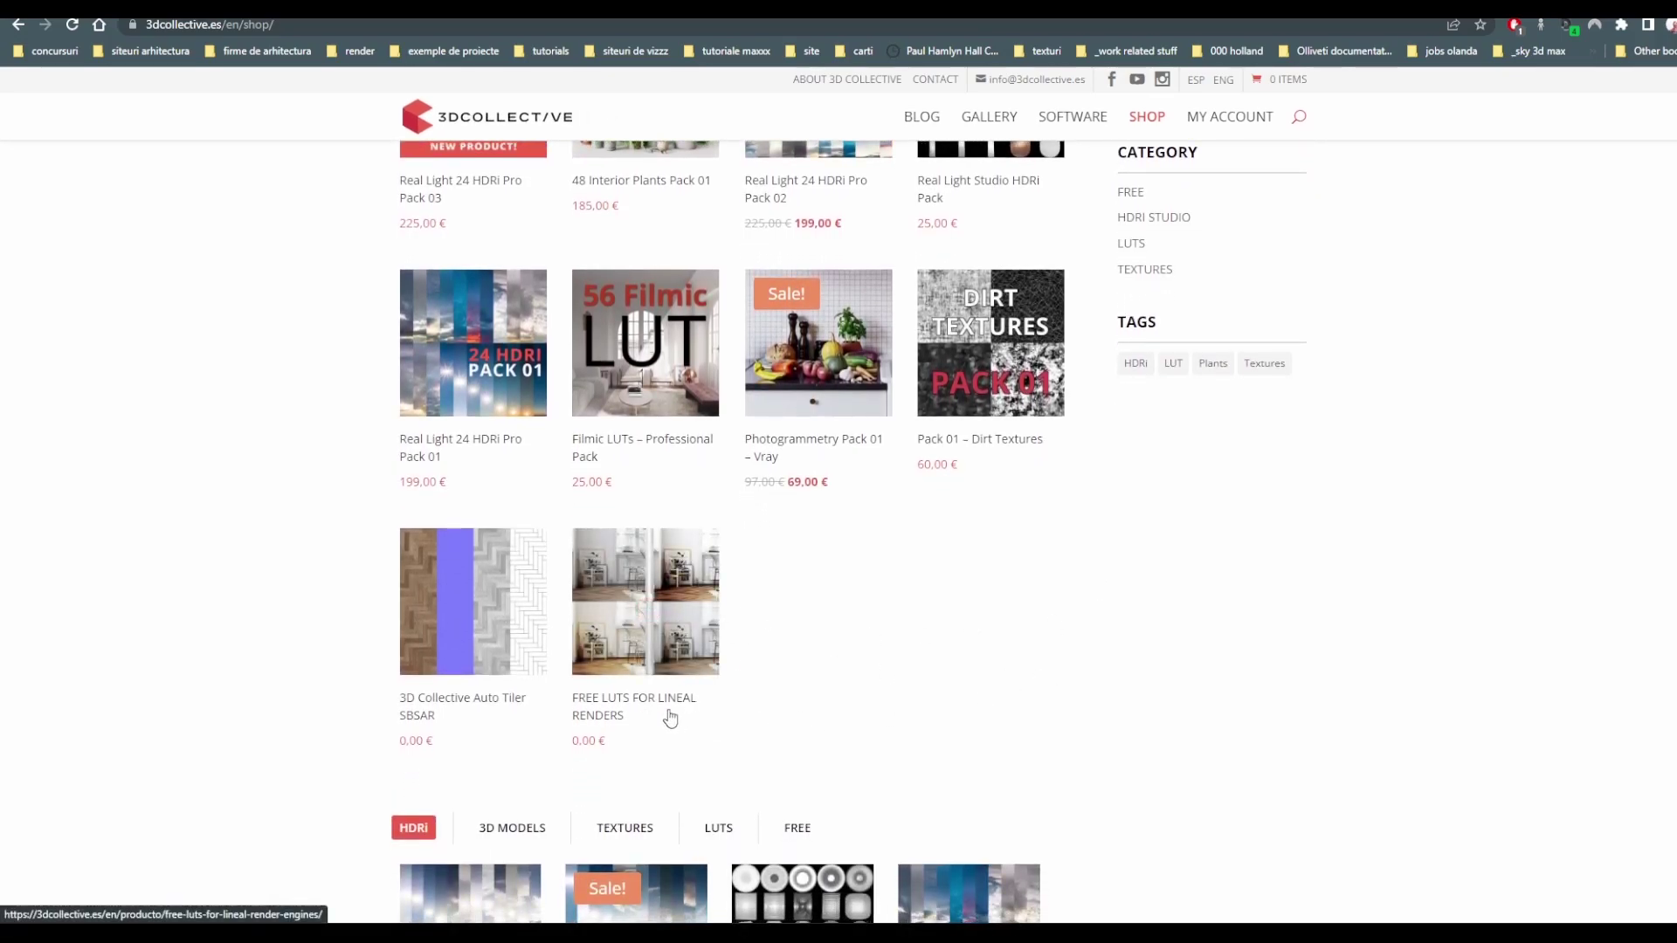
{"action": "scroll", "coordinate": [854, 700], "scroll_direction": "up", "scroll_amount": 1}
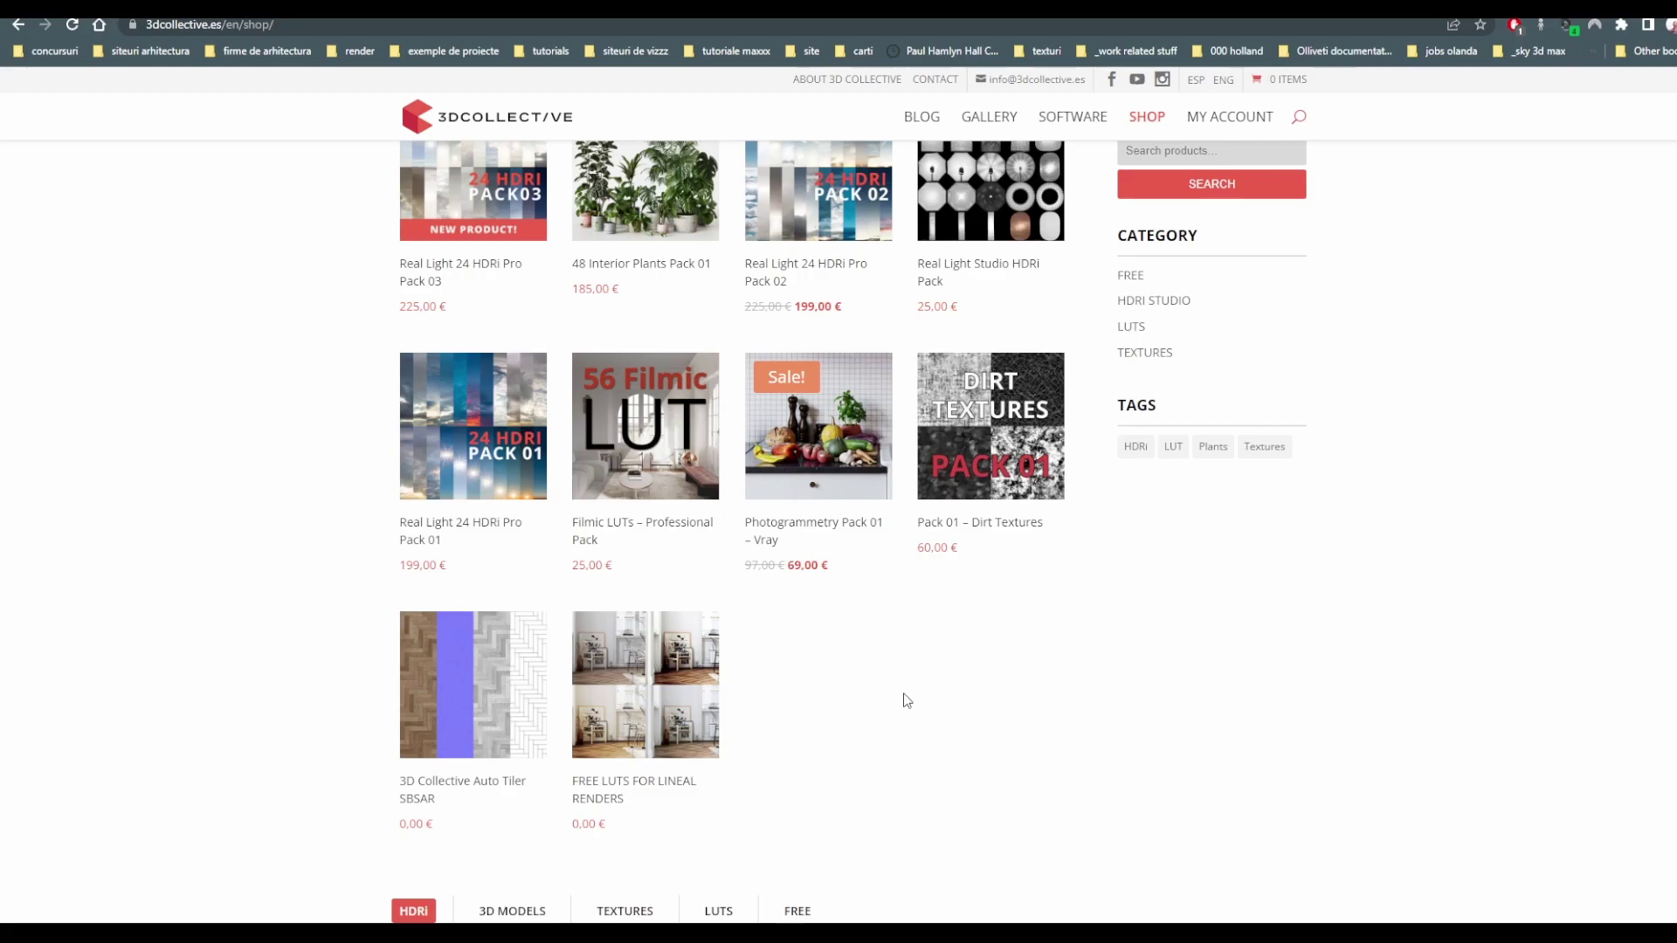
{"action": "scroll", "coordinate": [902, 703], "scroll_direction": "up", "scroll_amount": 2}
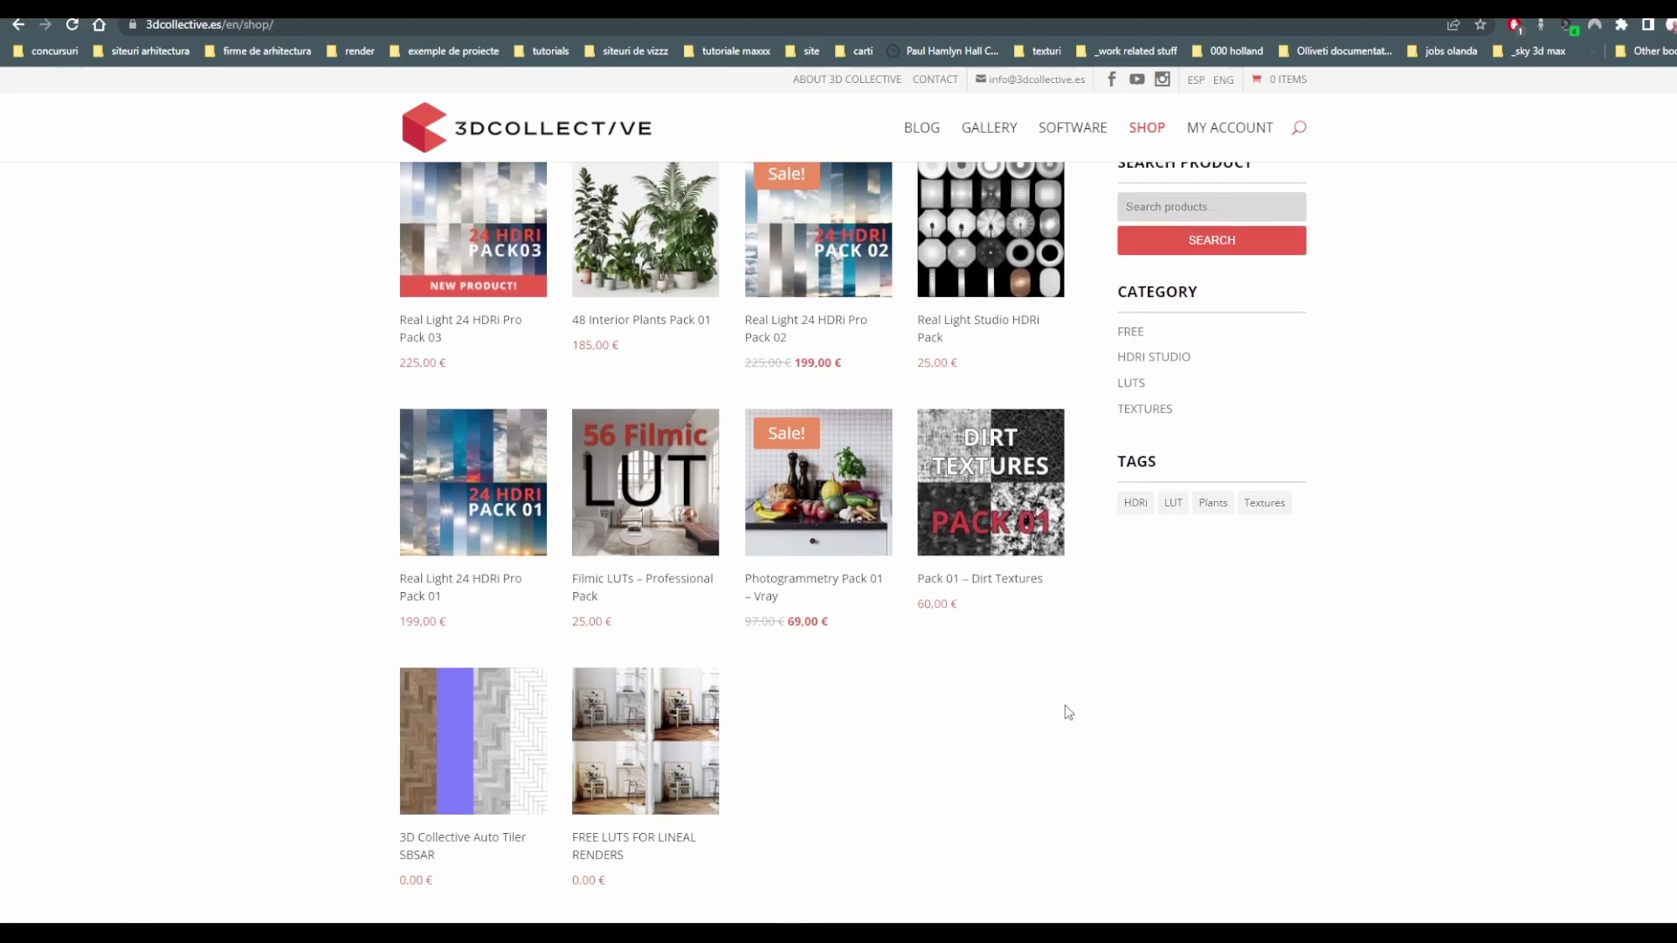
{"action": "scroll", "coordinate": [1065, 706], "scroll_direction": "down", "scroll_amount": 3}
{"action": "scroll", "coordinate": [1065, 705], "scroll_direction": "down", "scroll_amount": 2}
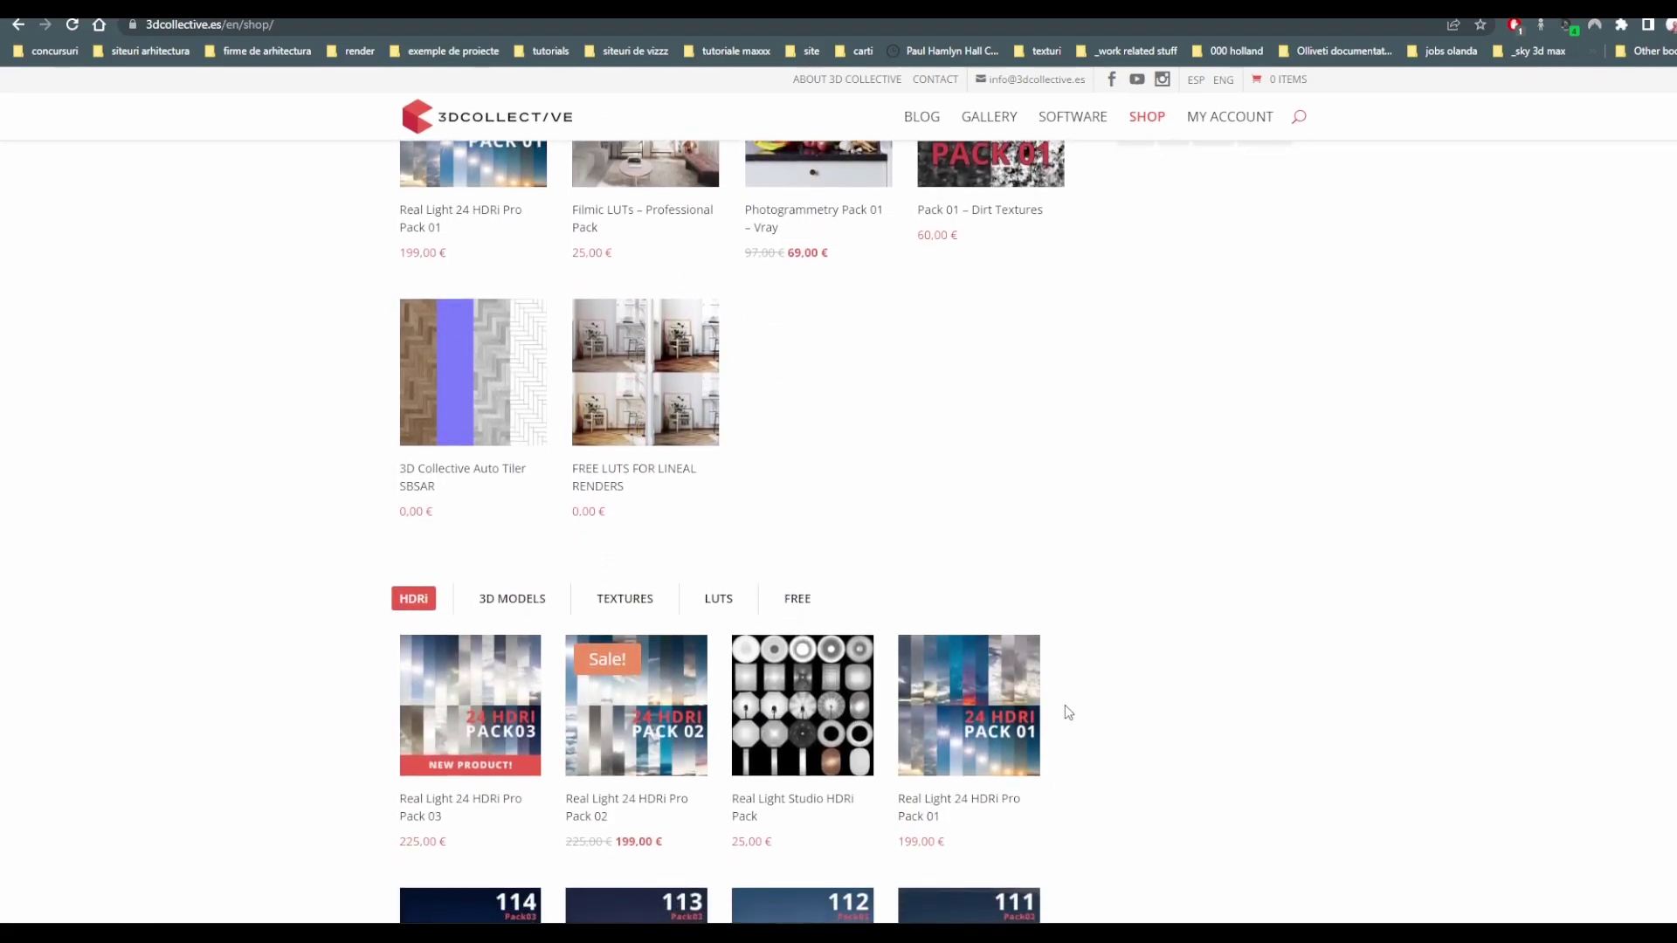
{"action": "left_click", "coordinate": [718, 577]}
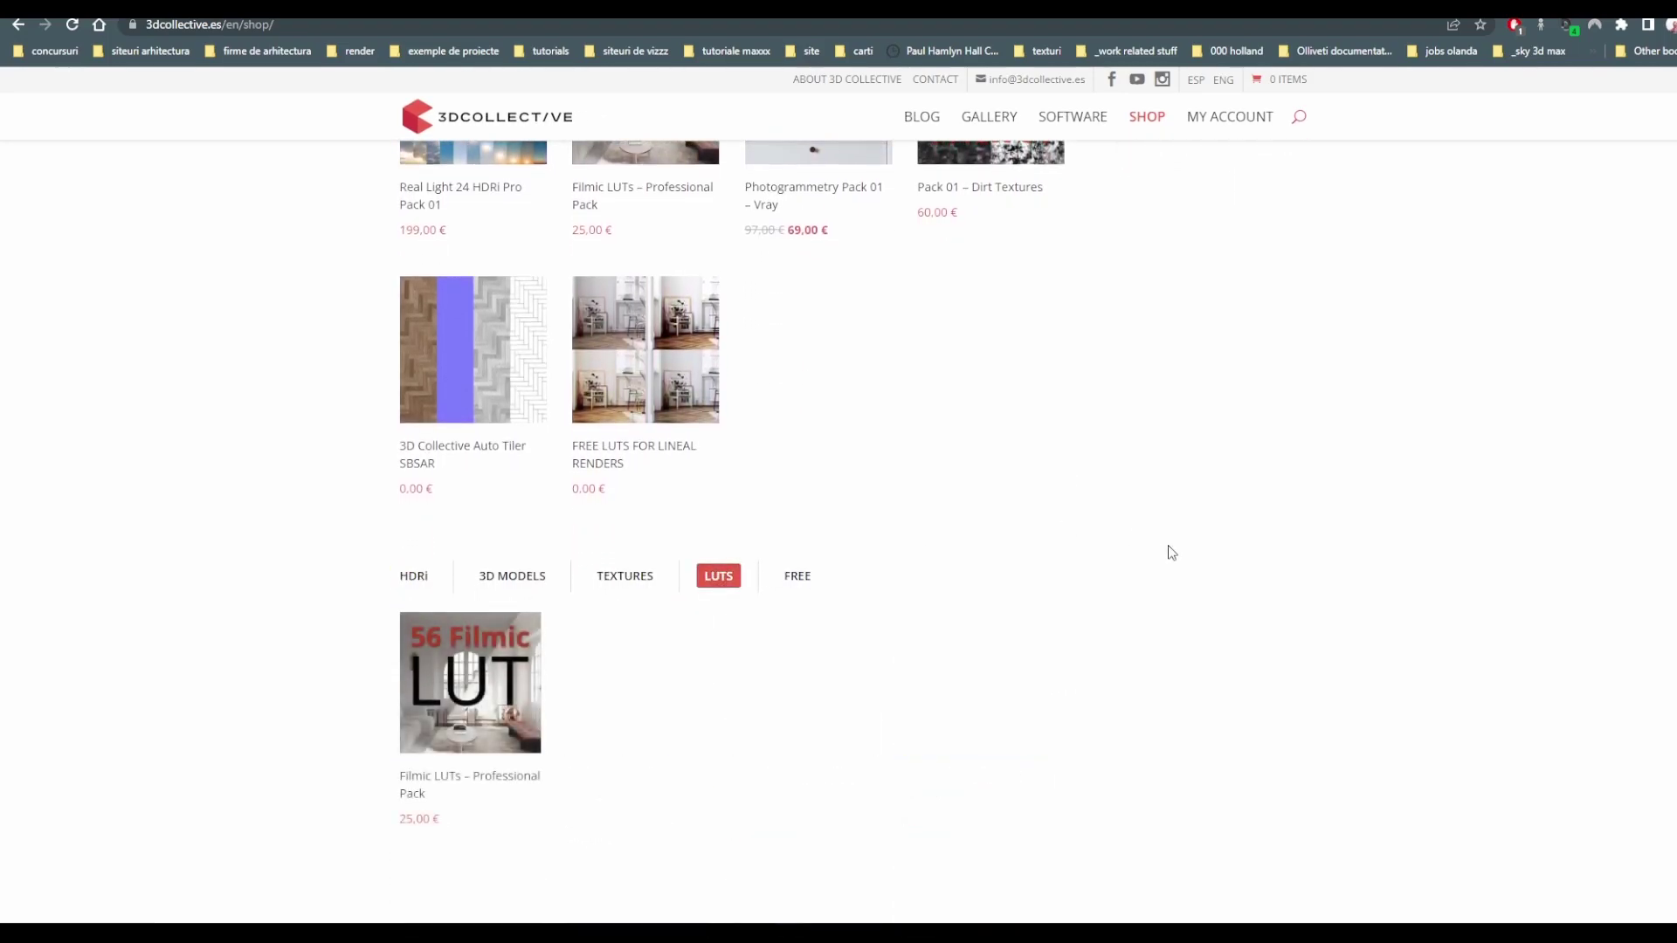
Open the Filmic LUTs – Professional Pack product, return to the Corona Image Editor and compare the render with the LUT off and on.
{"action": "left_click", "coordinate": [509, 727]}
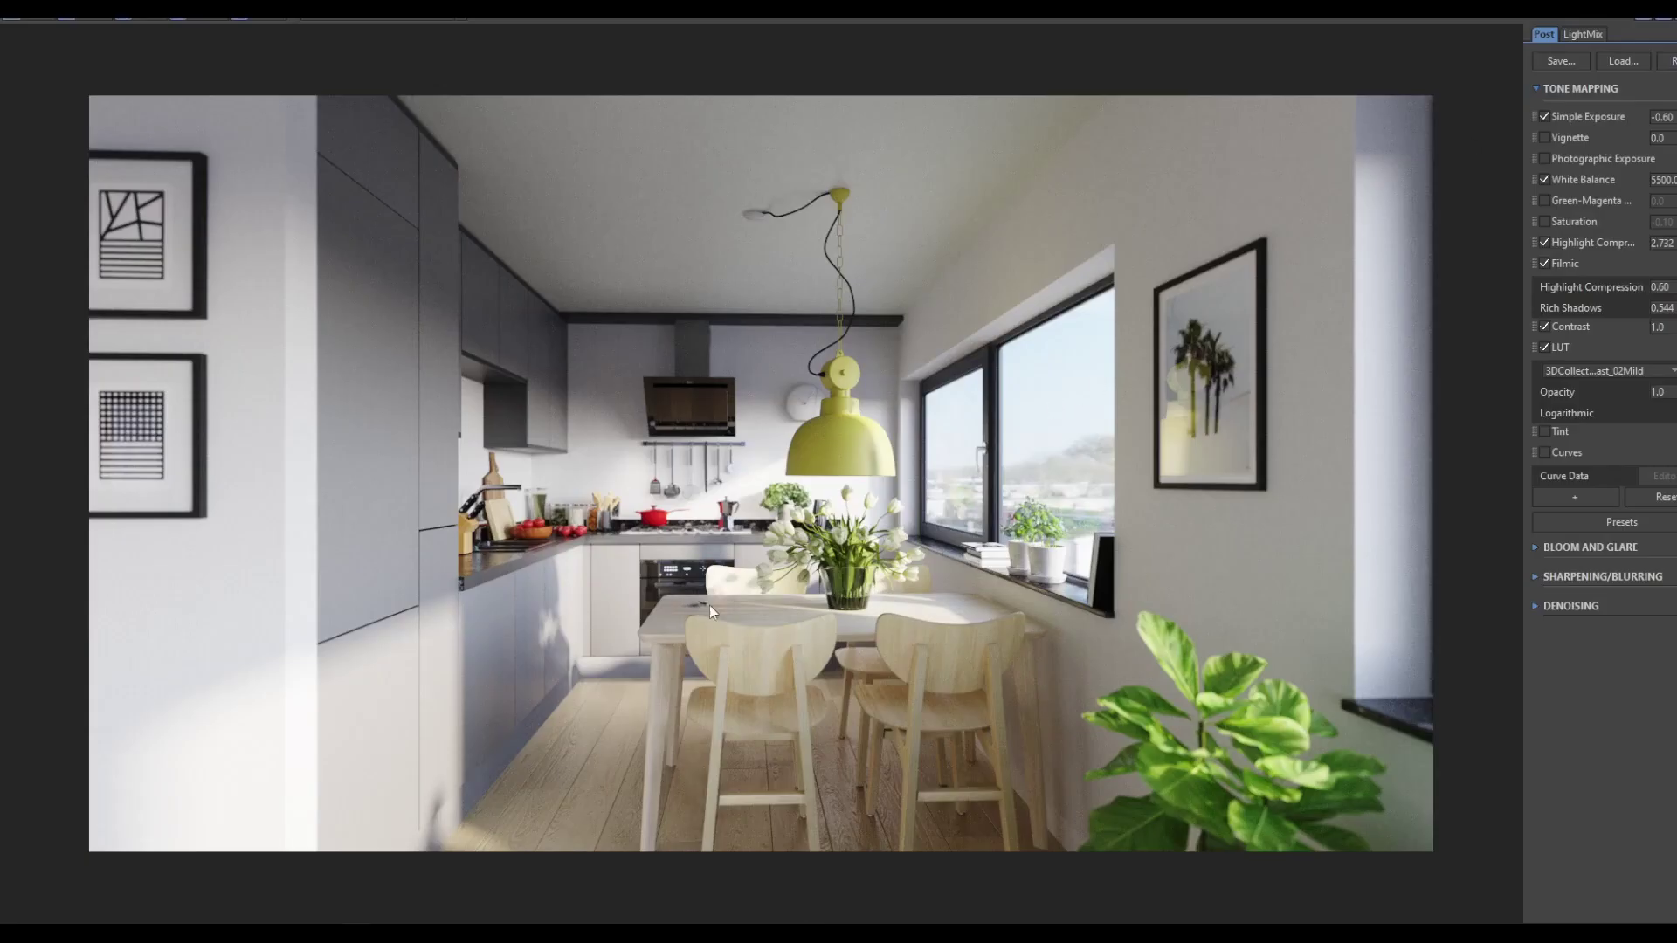
{"action": "left_click", "coordinate": [1545, 348]}
{"action": "left_click", "coordinate": [1545, 348]}
{"action": "left_click", "coordinate": [1545, 348]}
{"action": "left_click", "coordinate": [1545, 347]}
Enable the Saturation operator, try values of 1 and 0.10, and set it to -0.10.
{"action": "left_click", "coordinate": [1543, 221]}
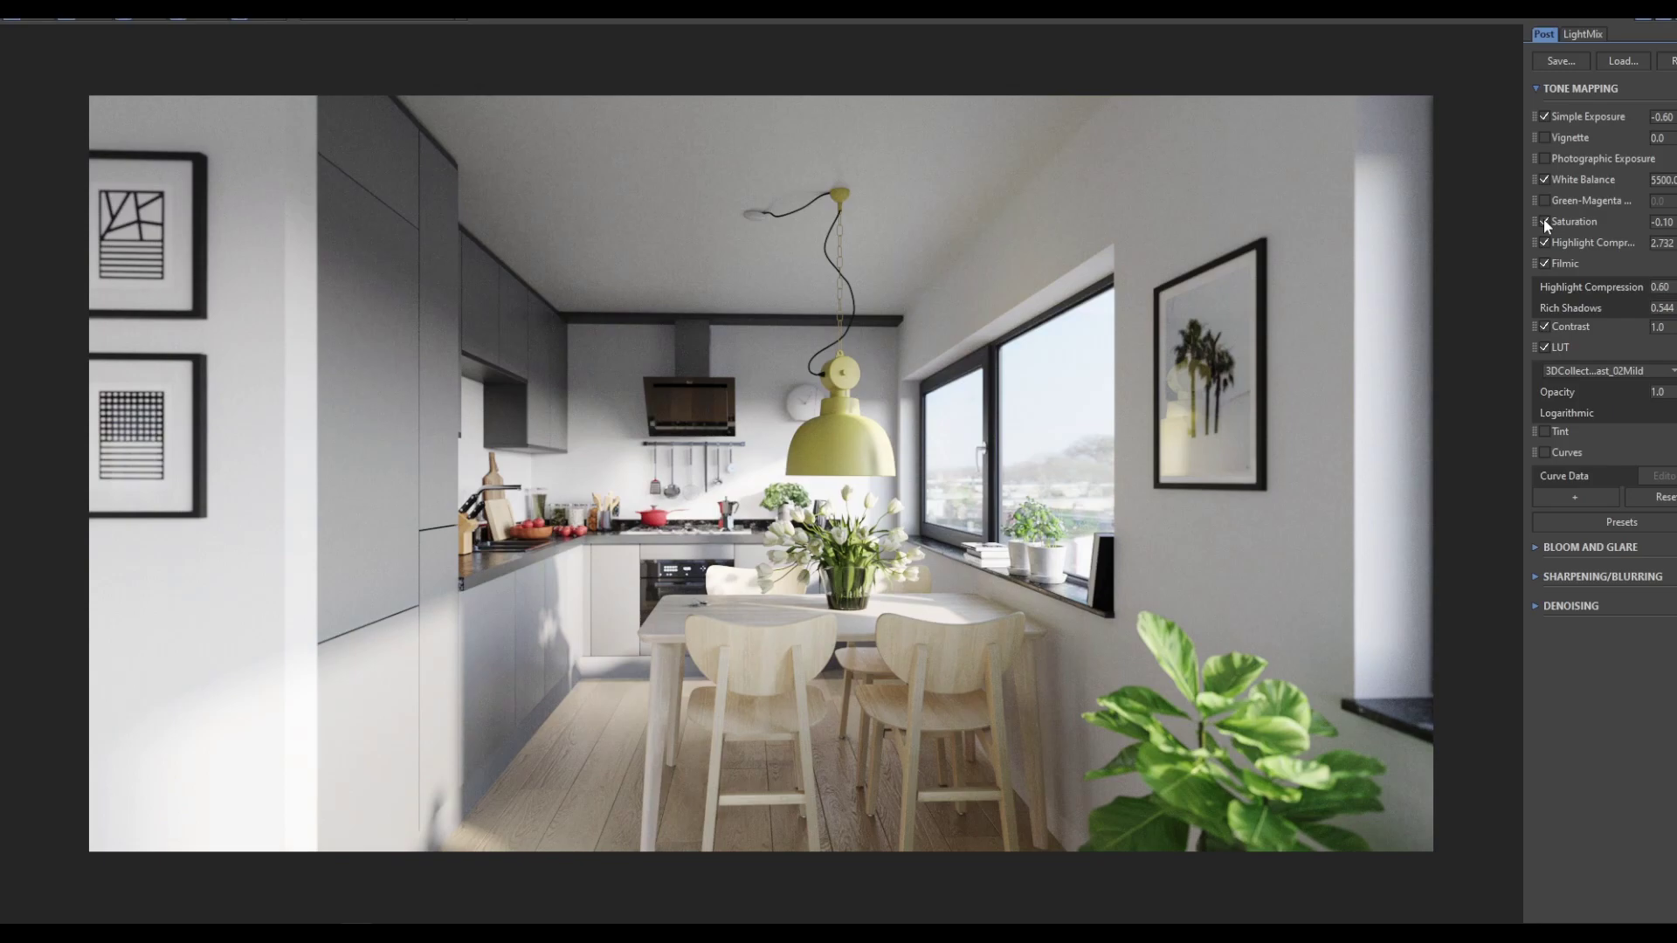
{"action": "left_click", "coordinate": [1662, 221]}
{"action": "type", "text": "1"}
{"action": "key", "text": "Return"}
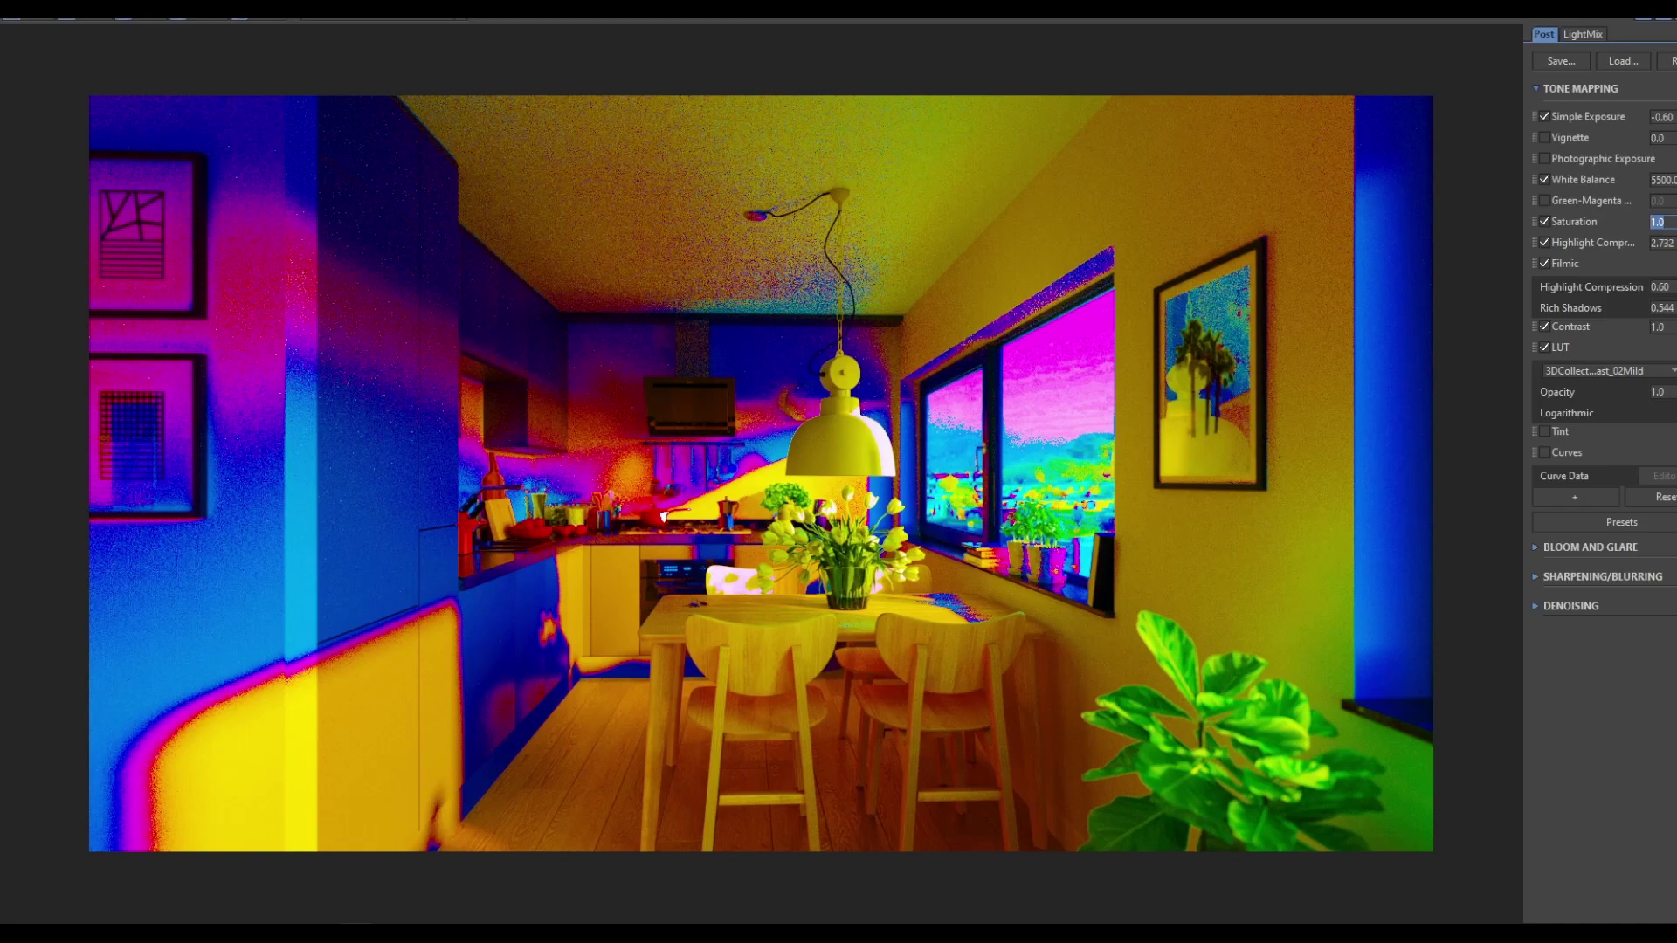
{"action": "type", "text": "0.10"}
{"action": "key", "text": "Return"}
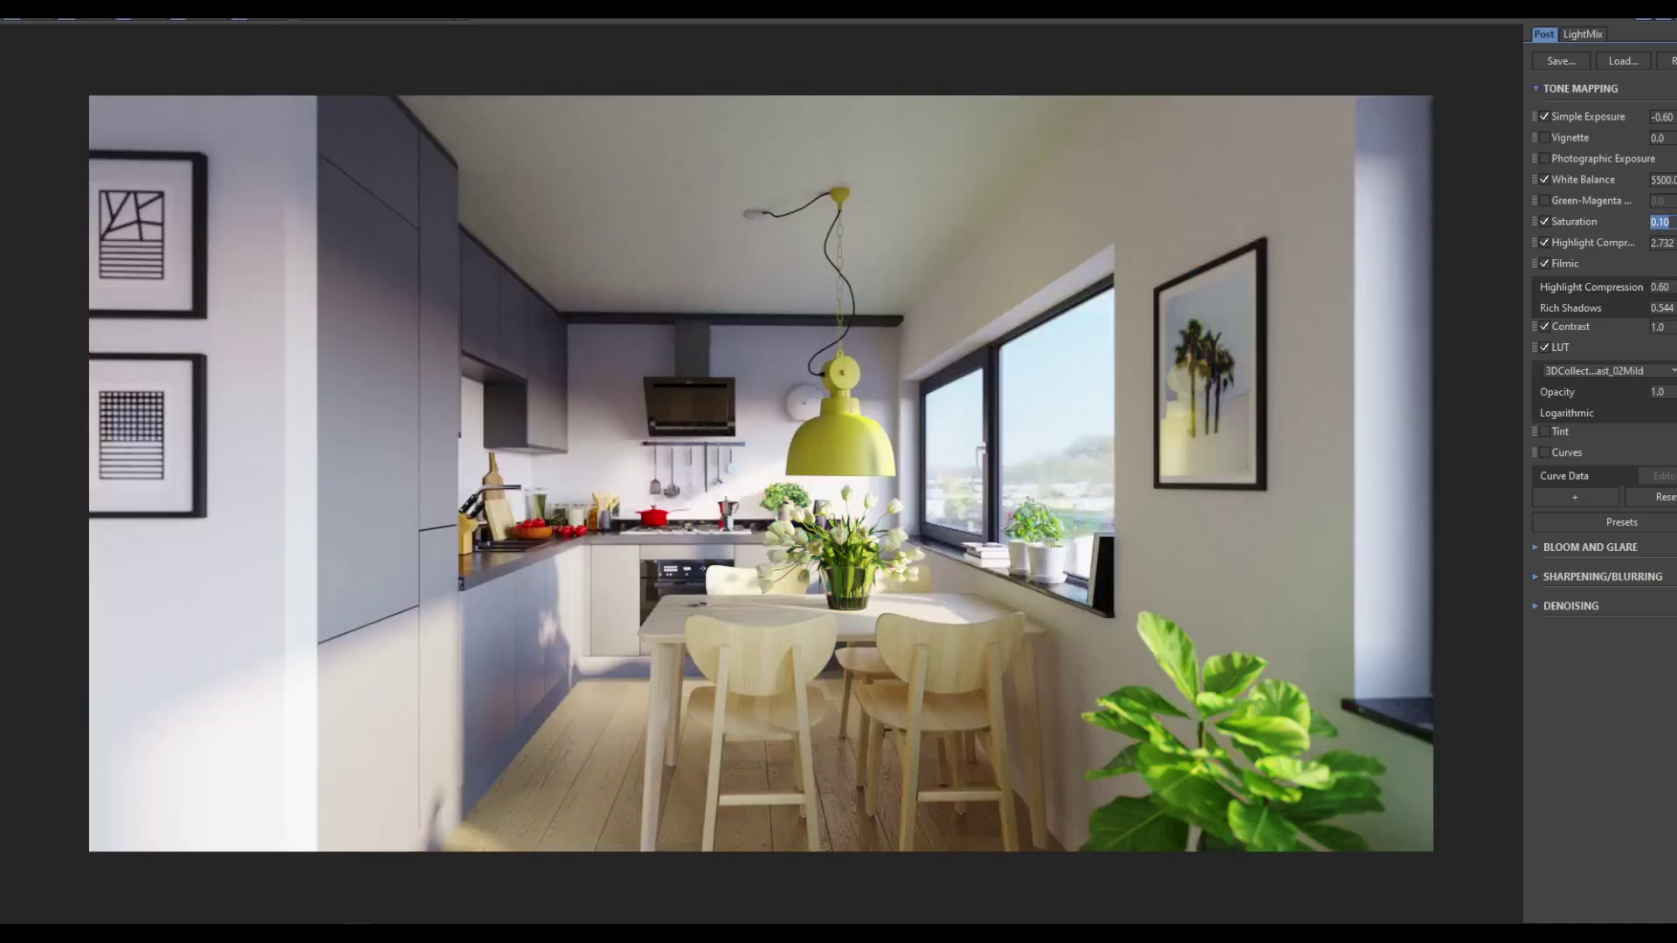
{"action": "key", "text": "BackSpace"}
{"action": "type", "text": ".1"}
{"action": "key", "text": "Return"}
{"action": "type", "text": "-"}
{"action": "key", "text": "Return"}
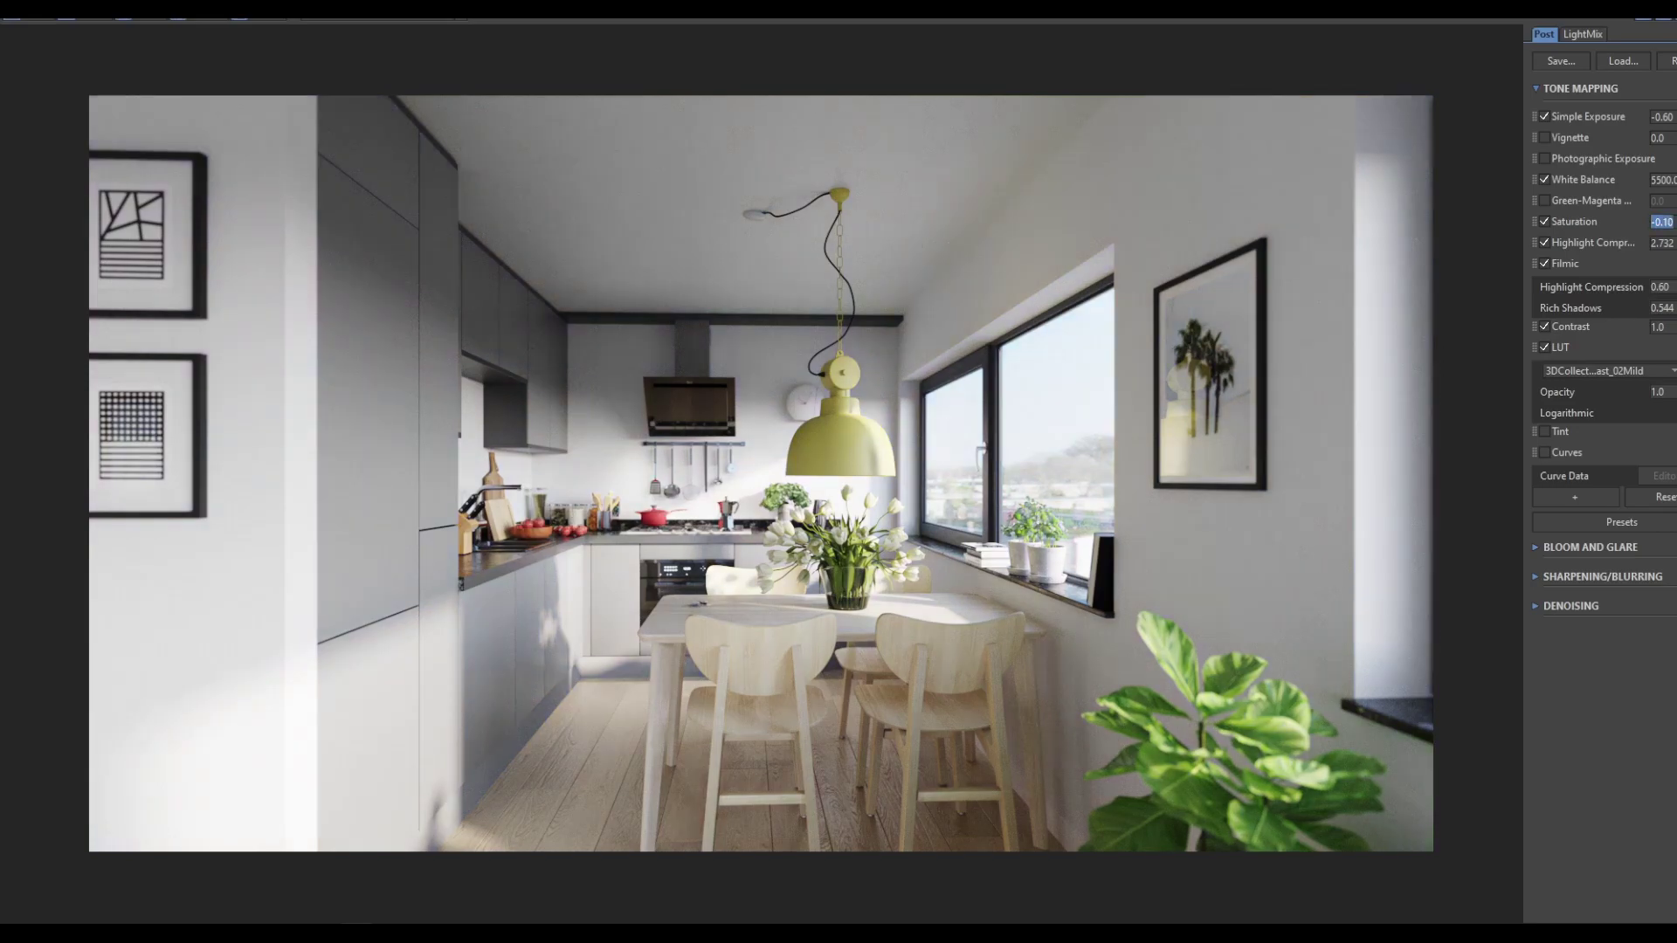
Set the saturation to -0.05.
{"action": "type", "text": "-0.50"}
{"action": "key", "text": "BackSpace"}
{"action": "key", "text": "BackSpace"}
{"action": "type", "text": "05"}
{"action": "key", "text": "Return"}
{"action": "scroll", "coordinate": [821, 476], "scroll_direction": "up", "scroll_amount": 2}
{"action": "scroll", "coordinate": [821, 475], "scroll_direction": "down", "scroll_amount": 2}
{"action": "scroll", "coordinate": [872, 349], "scroll_direction": "up", "scroll_amount": 2}
{"action": "scroll", "coordinate": [872, 350], "scroll_direction": "down", "scroll_amount": 2}
{"action": "key", "text": "Return"}
{"action": "key", "text": "Tab"}
{"action": "key", "text": "Tab"}
{"action": "key", "text": "Tab"}
{"action": "type", "text": "2"}
{"action": "key", "text": "Return"}
{"action": "type", "text": "1.5"}
{"action": "key", "text": "Return"}
{"action": "type", "text": "2"}
{"action": "key", "text": "Return"}
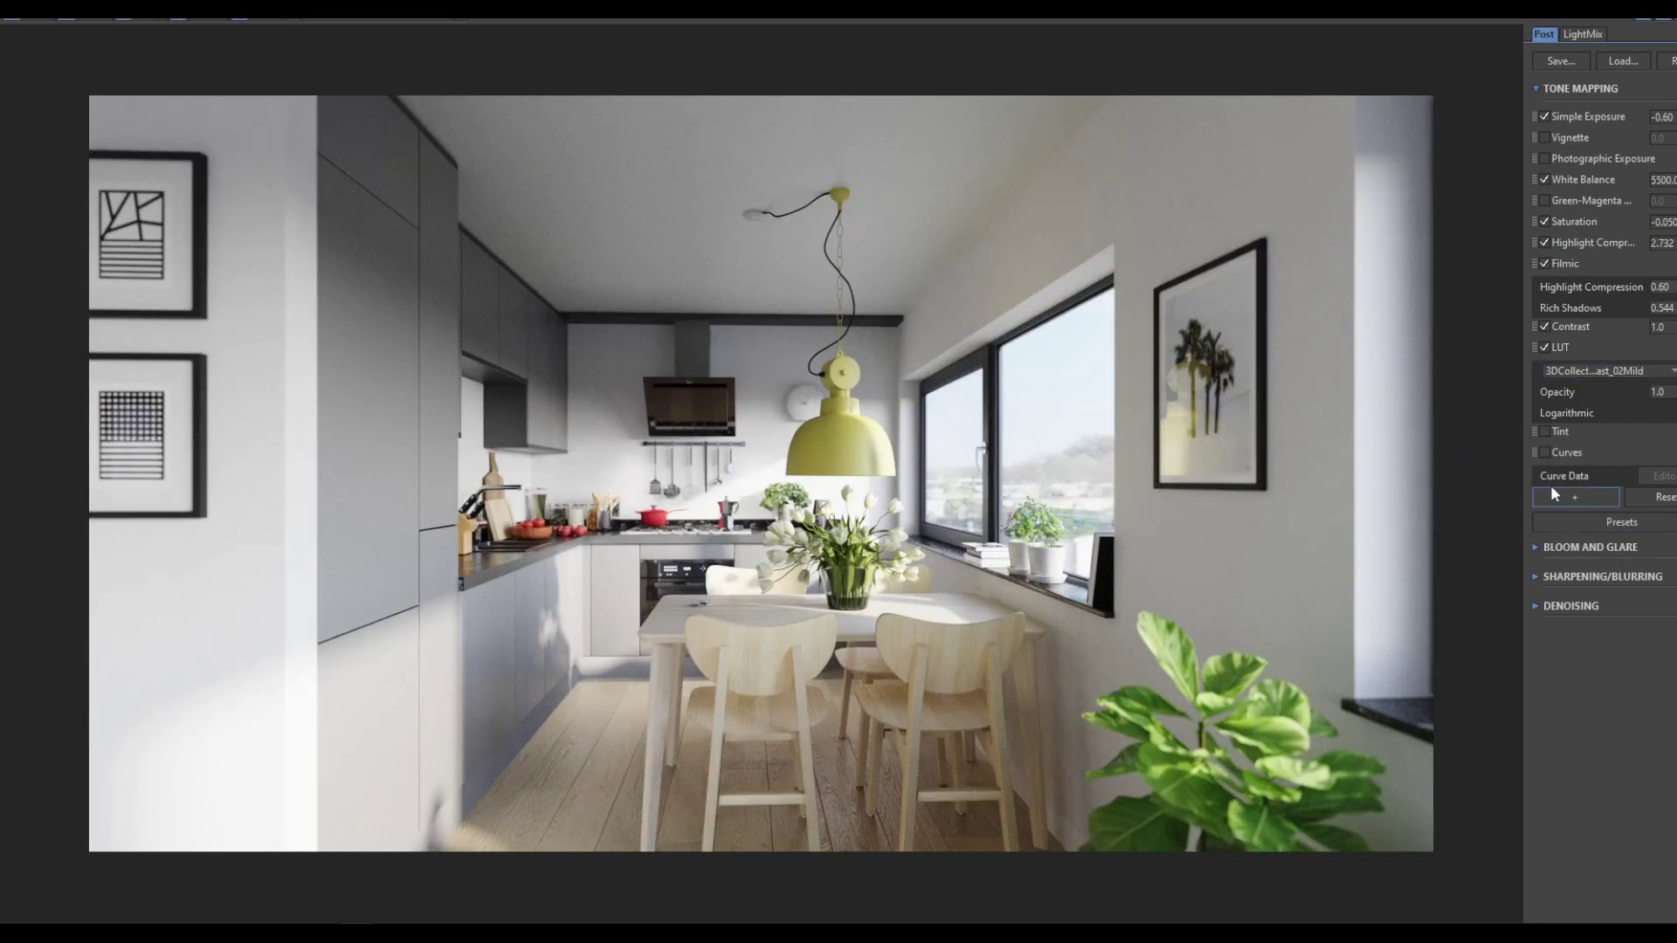
Enable the Curves operator, open its Curves Editor and add a point on the upper midtones of the brightness curve.
{"action": "left_click", "coordinate": [1544, 452]}
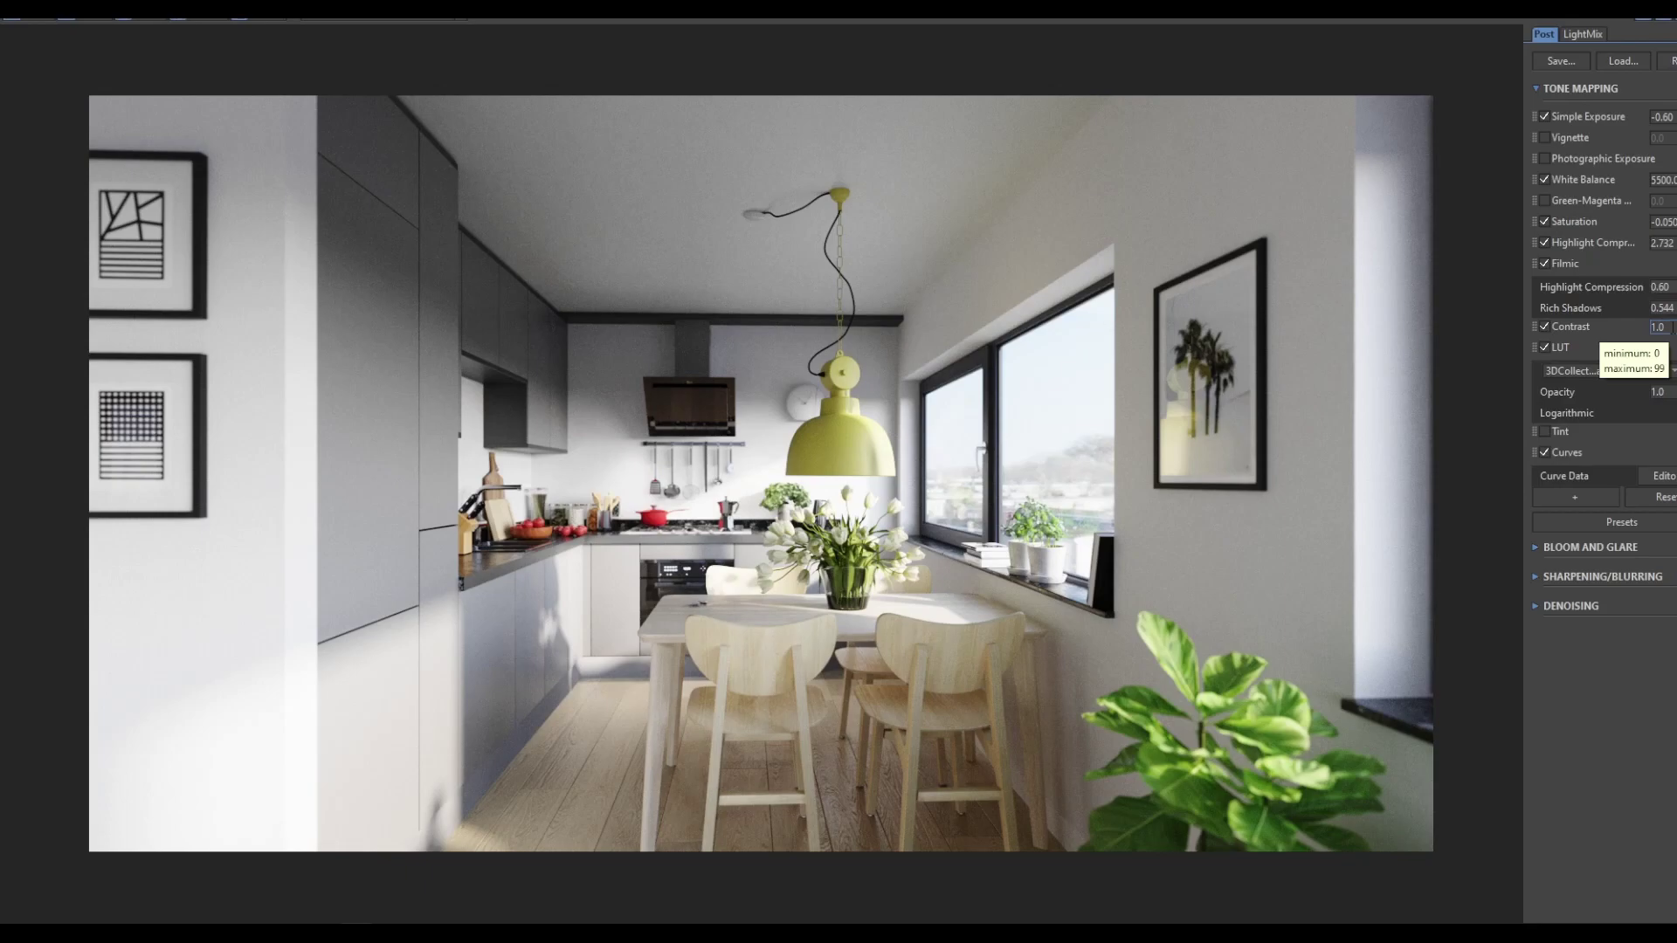
{"action": "left_click", "coordinate": [1664, 475]}
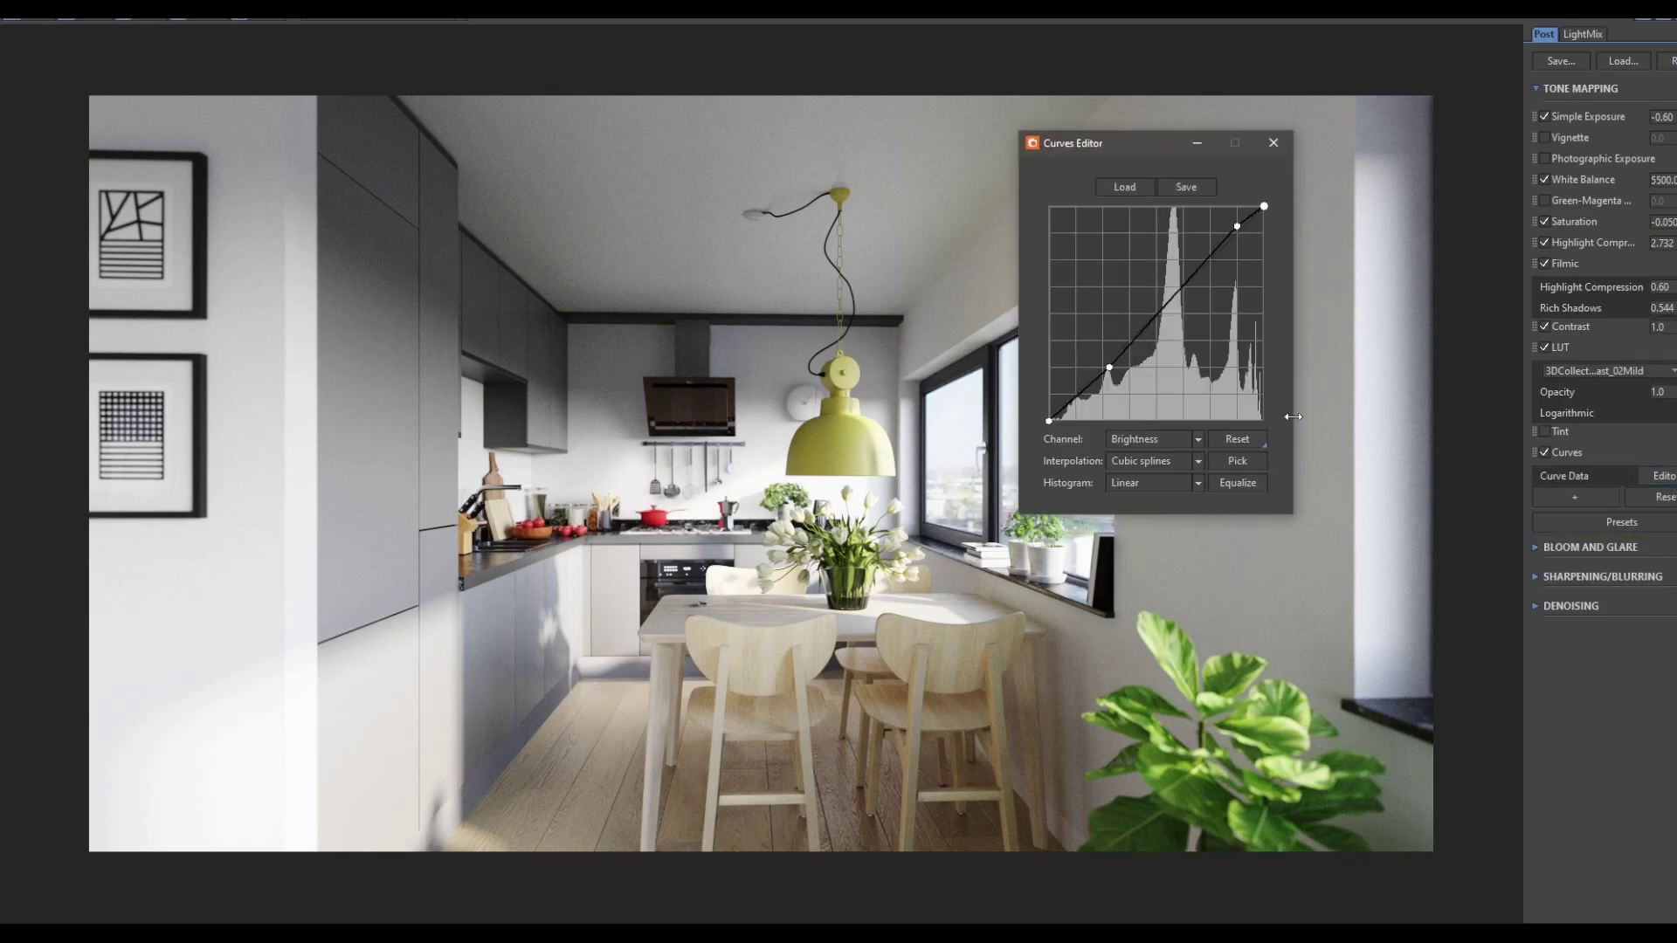
{"action": "left_click_drag", "start_coordinate": [1149, 149], "coordinate": [1238, 211]}
{"action": "left_click", "coordinate": [1275, 344]}
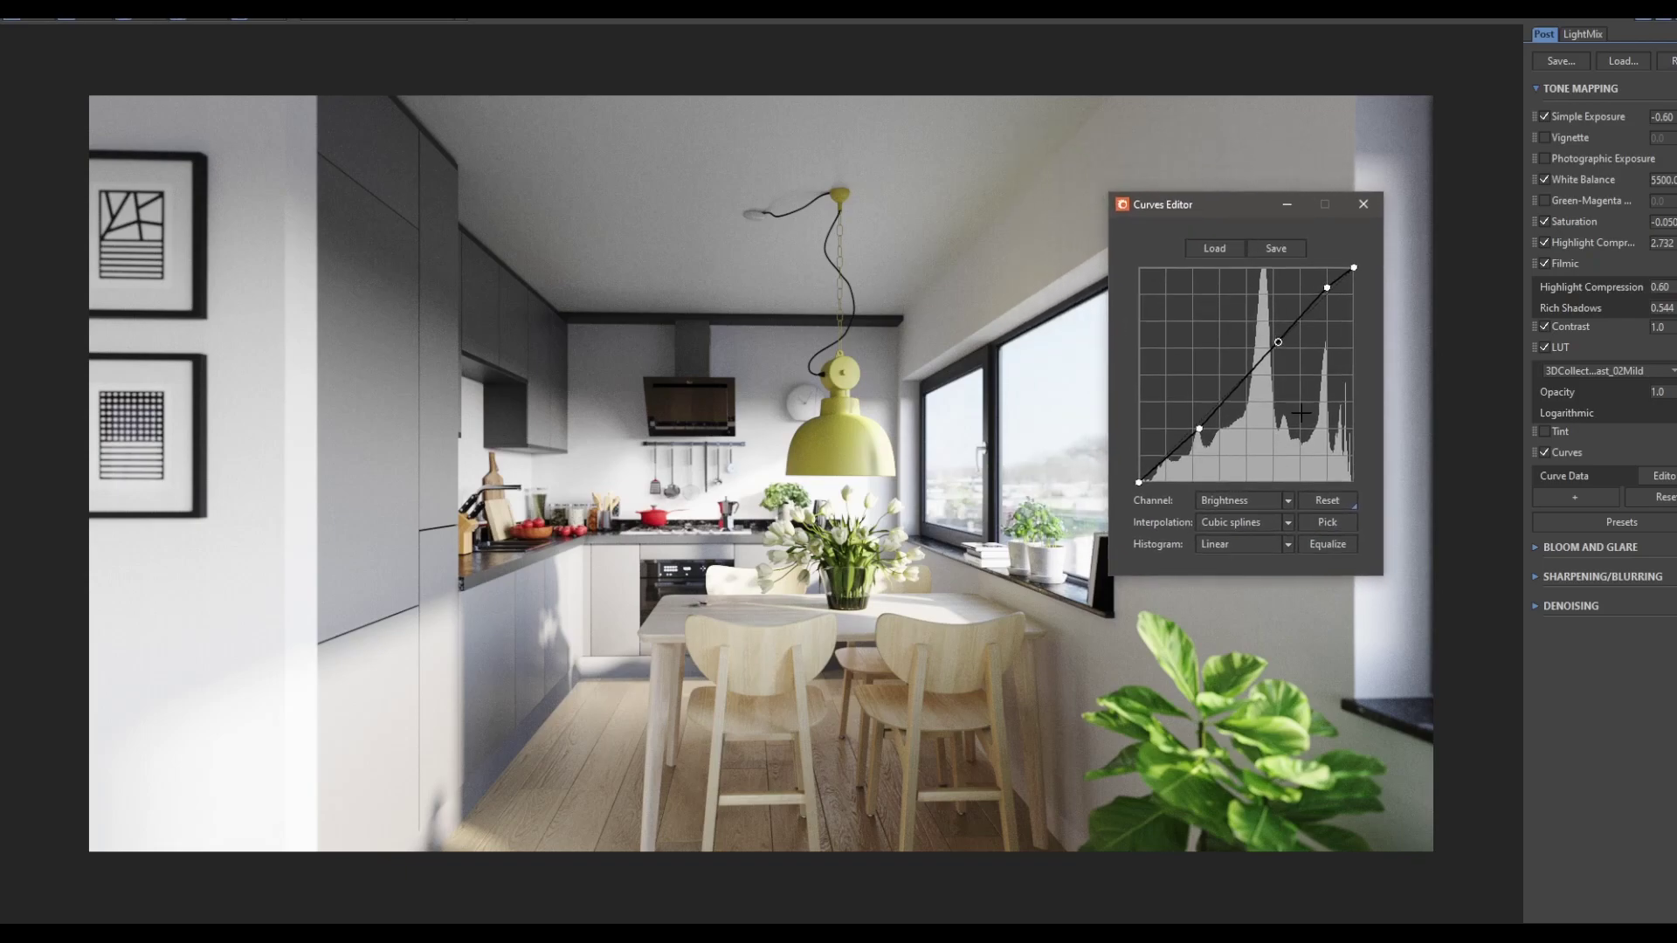
Try adding and removing shadow, midtone and highlight points on the brightness curve, and reset the curve.
{"action": "left_click", "coordinate": [1157, 466]}
{"action": "key", "text": "Delete"}
{"action": "left_click", "coordinate": [1208, 417]}
{"action": "key", "text": "Delete"}
{"action": "left_click", "coordinate": [1182, 445]}
{"action": "key", "text": "Delete"}
{"action": "left_click", "coordinate": [1298, 321]}
{"action": "key", "text": "Delete"}
{"action": "left_click", "coordinate": [1157, 466]}
{"action": "left_click", "coordinate": [1169, 456]}
{"action": "left_click_drag", "start_coordinate": [1156, 471], "coordinate": [1198, 421]}
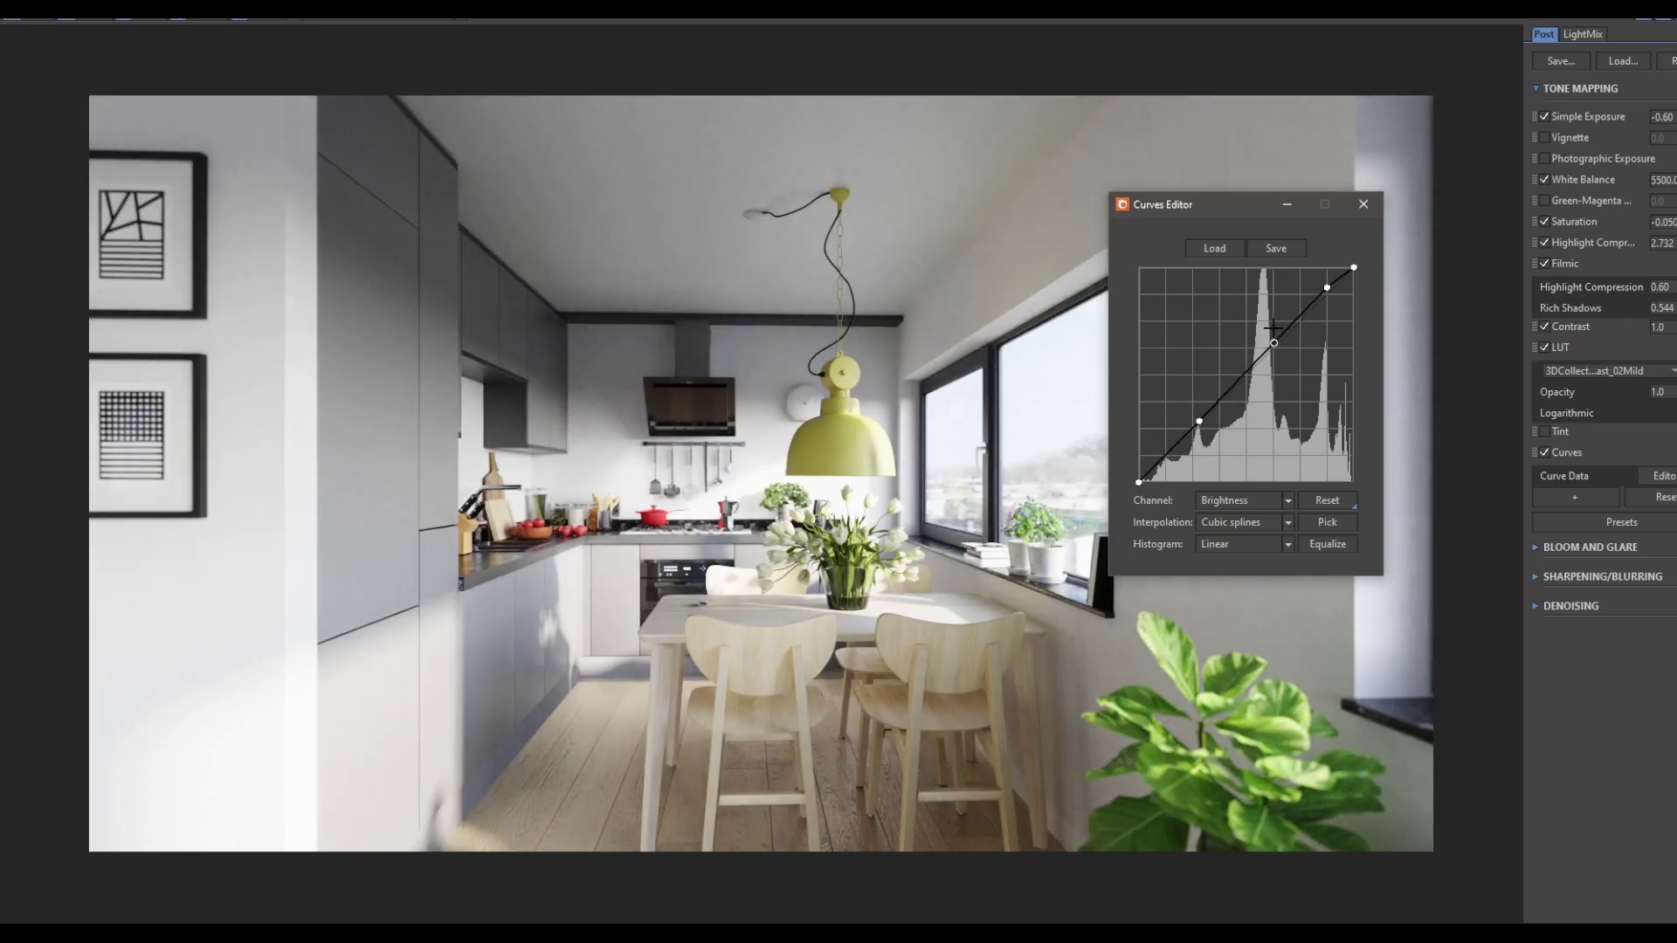
{"action": "left_click", "coordinate": [1329, 502]}
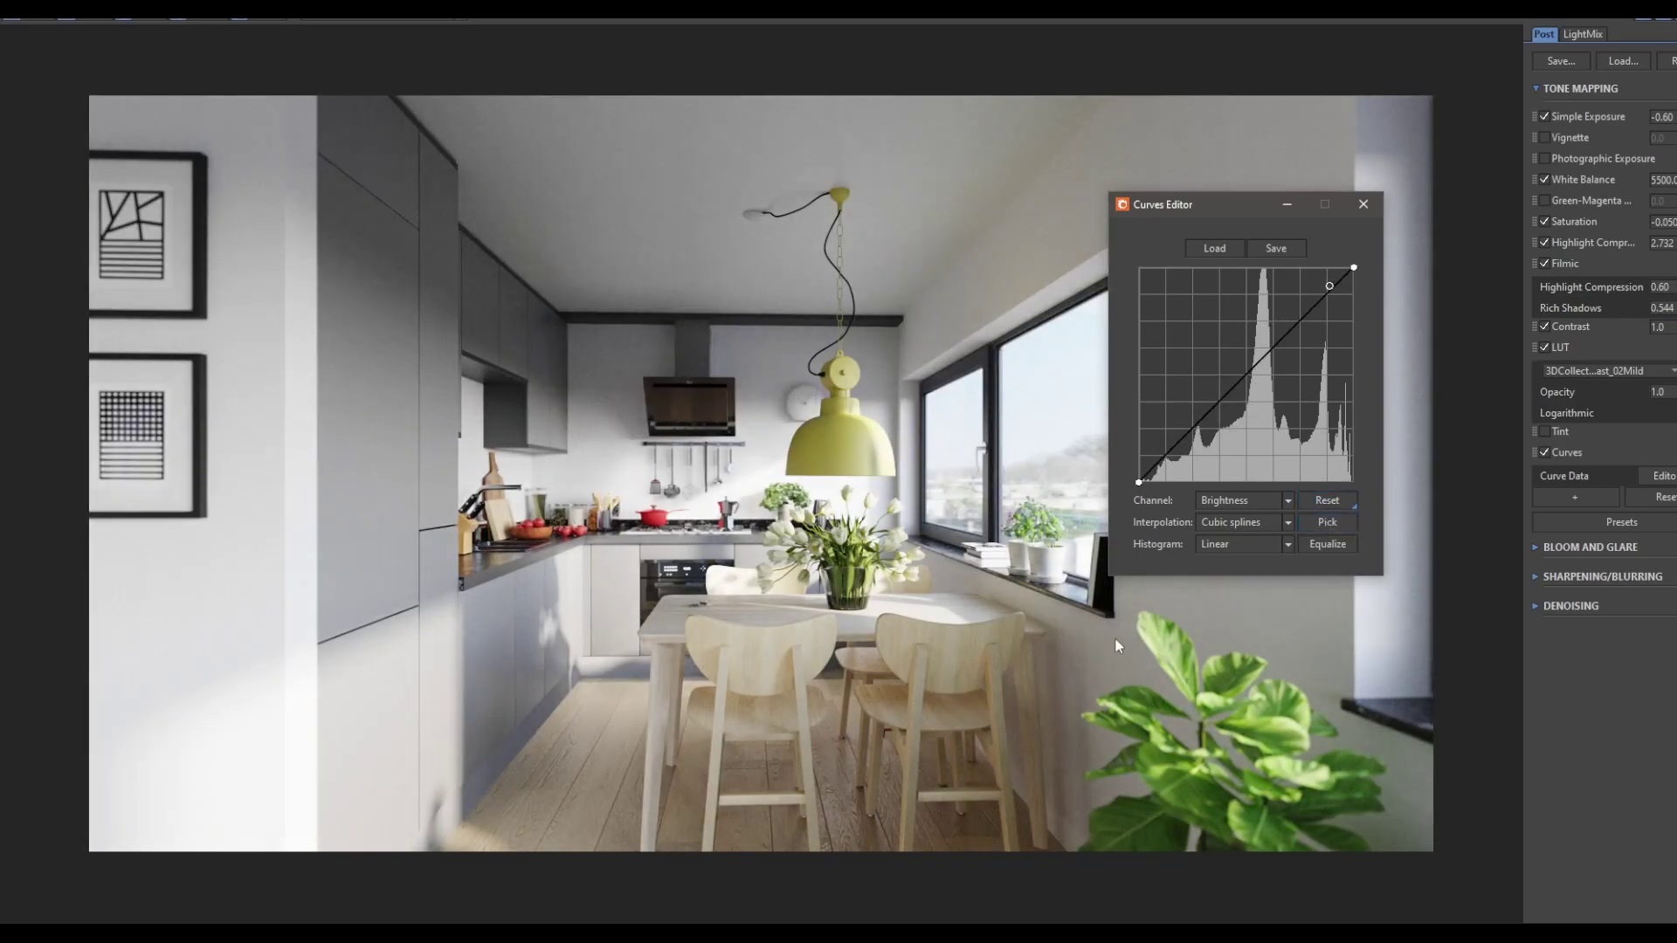
Add shadow and highlight points close to the diagonal of the brightness curve and close the Curves Editor.
{"action": "left_click_drag", "start_coordinate": [1329, 285], "coordinate": [1213, 415]}
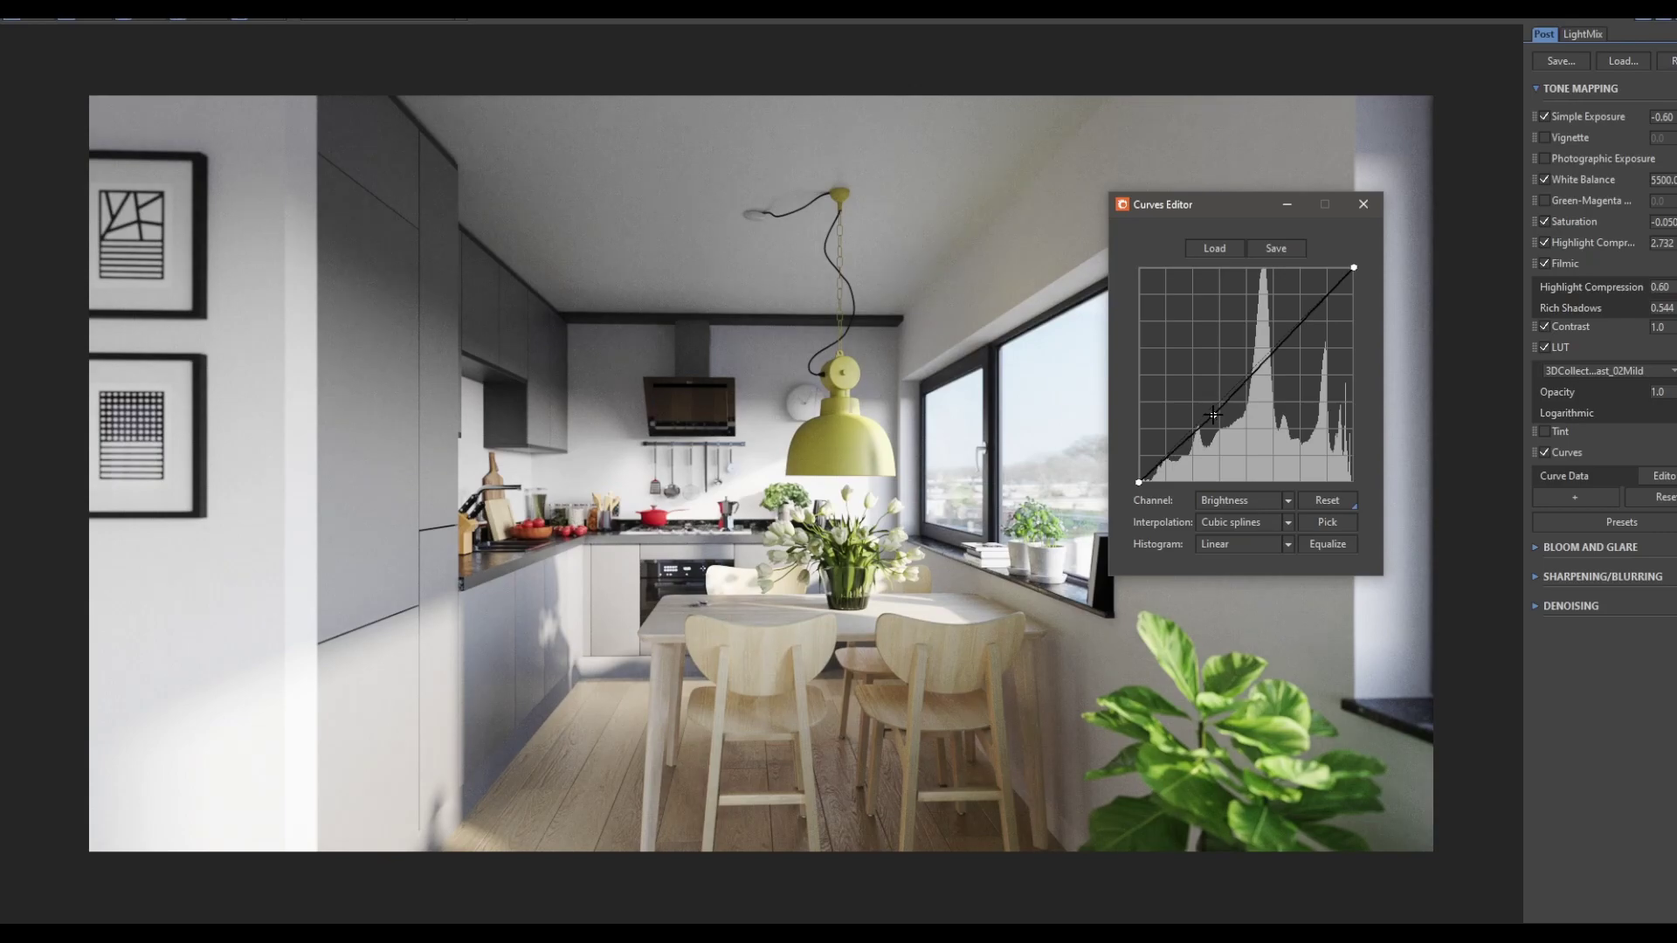
{"action": "left_click_drag", "start_coordinate": [1321, 300], "coordinate": [1323, 292]}
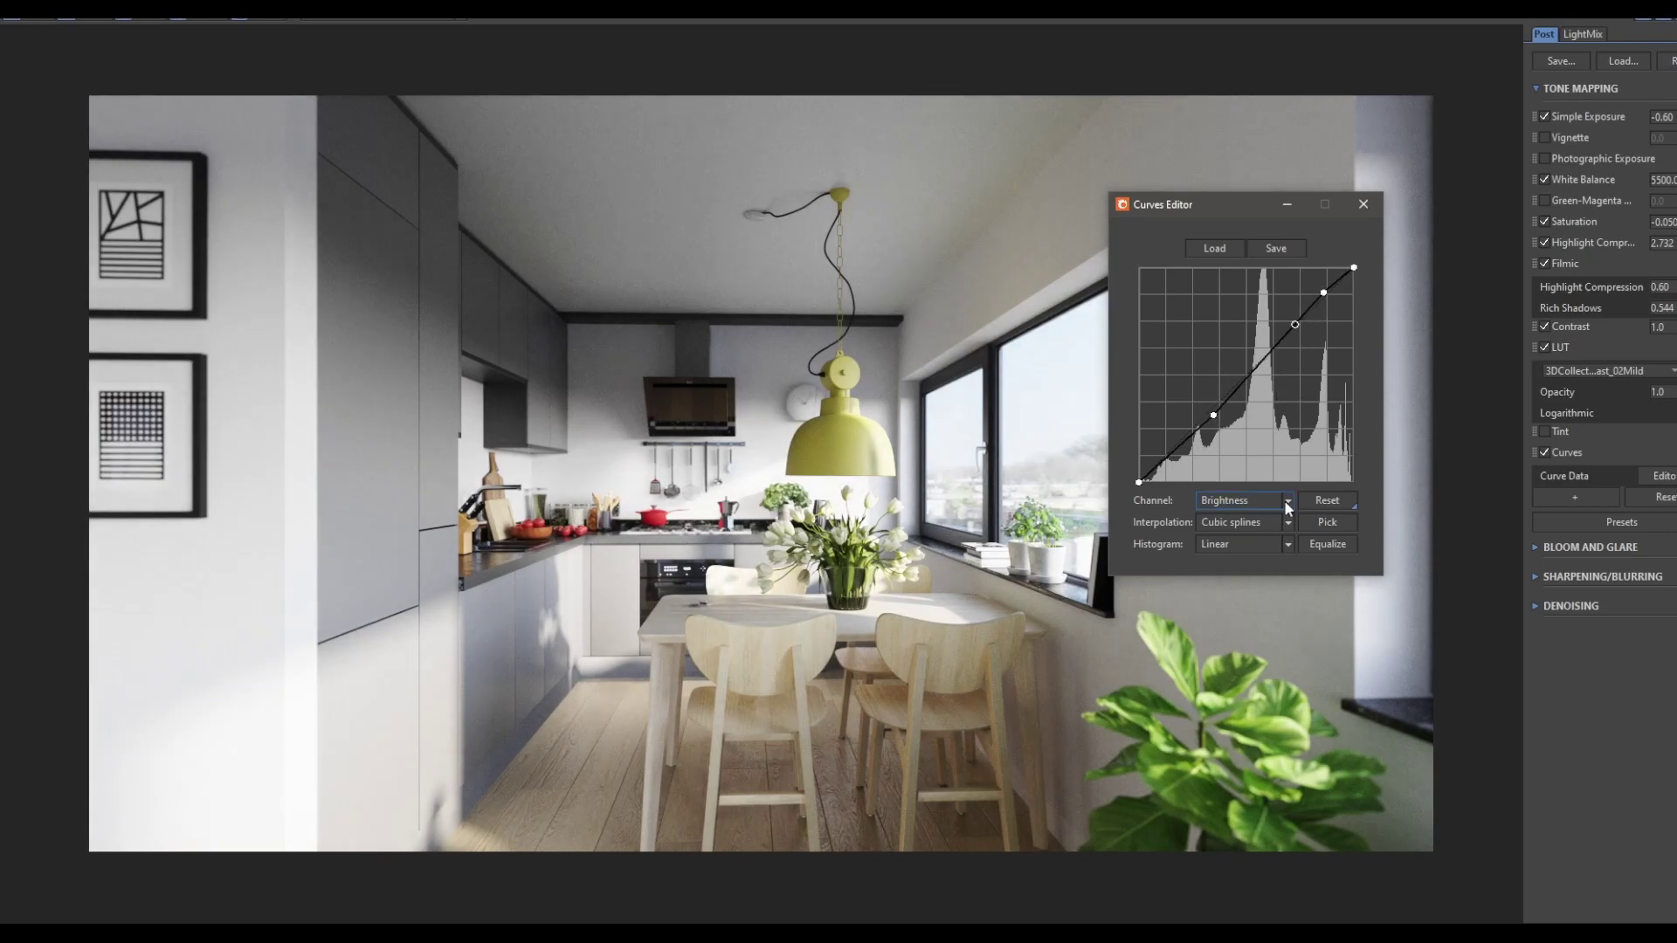
{"action": "left_click", "coordinate": [1311, 306]}
{"action": "left_click", "coordinate": [1207, 422]}
{"action": "left_click", "coordinate": [1364, 203]}
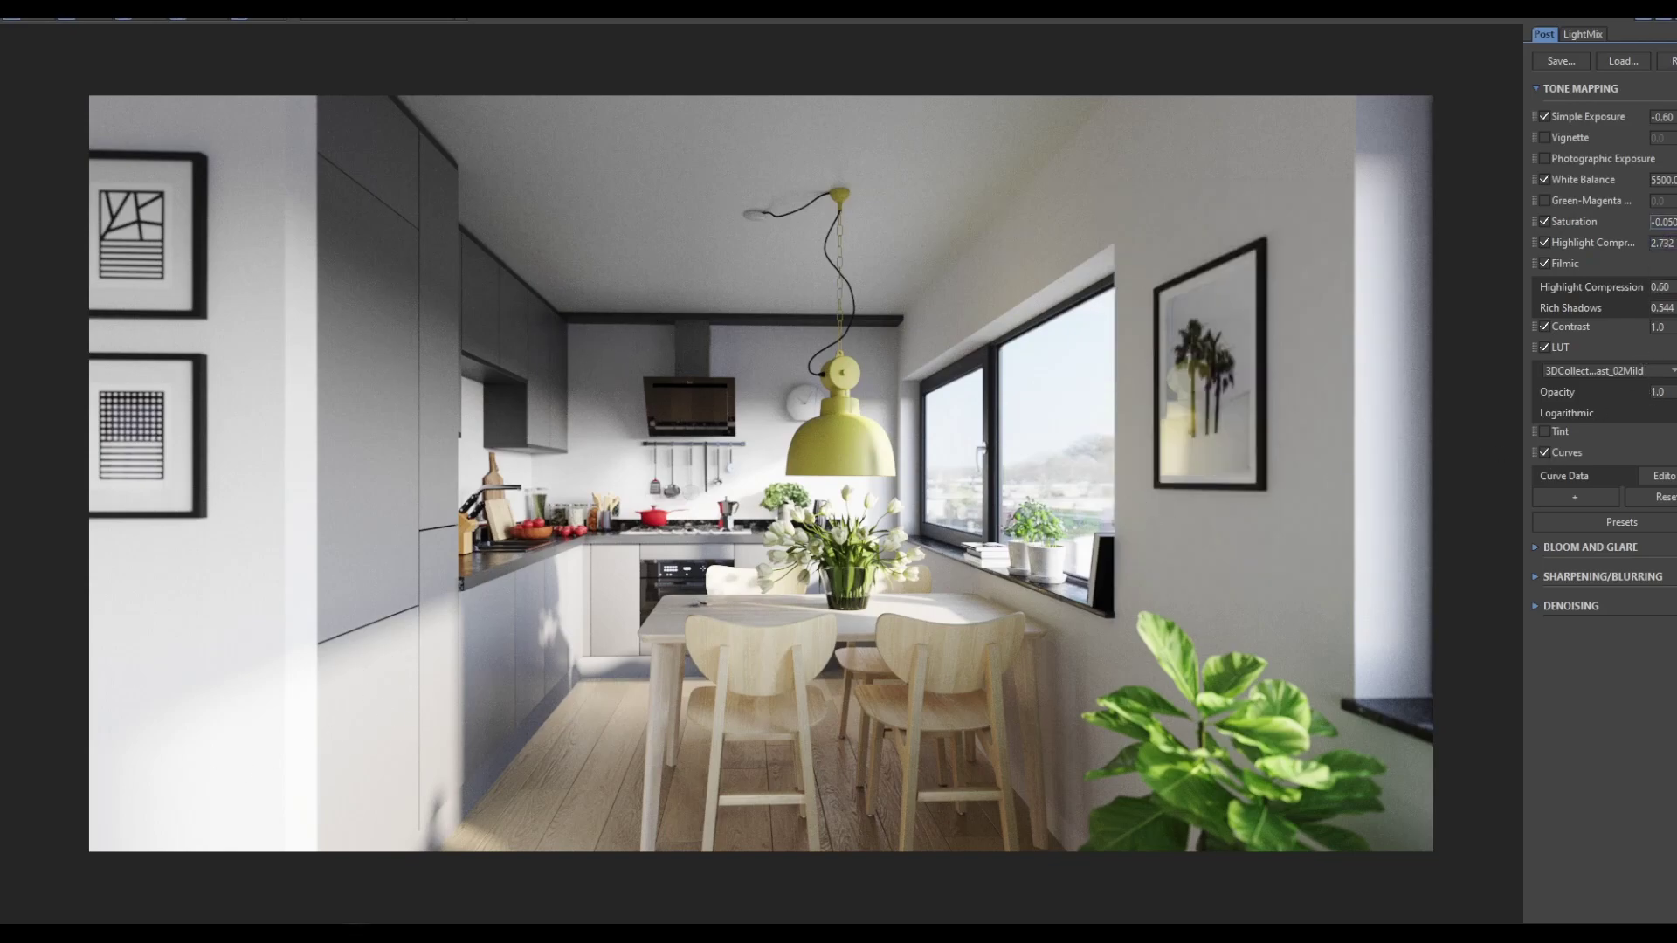
Try Highlight Compression values of 3.0 and 5.0, and set it to 4.0.
{"action": "double_click", "coordinate": [1662, 243]}
{"action": "type", "text": "3.0"}
{"action": "key", "text": "Return"}
{"action": "type", "text": "5.0"}
{"action": "key", "text": "Return"}
Enable the Tint operator, try orange and bluish tints and the colour temperature, return it to white and turn Tint off.
{"action": "left_click", "coordinate": [1559, 431]}
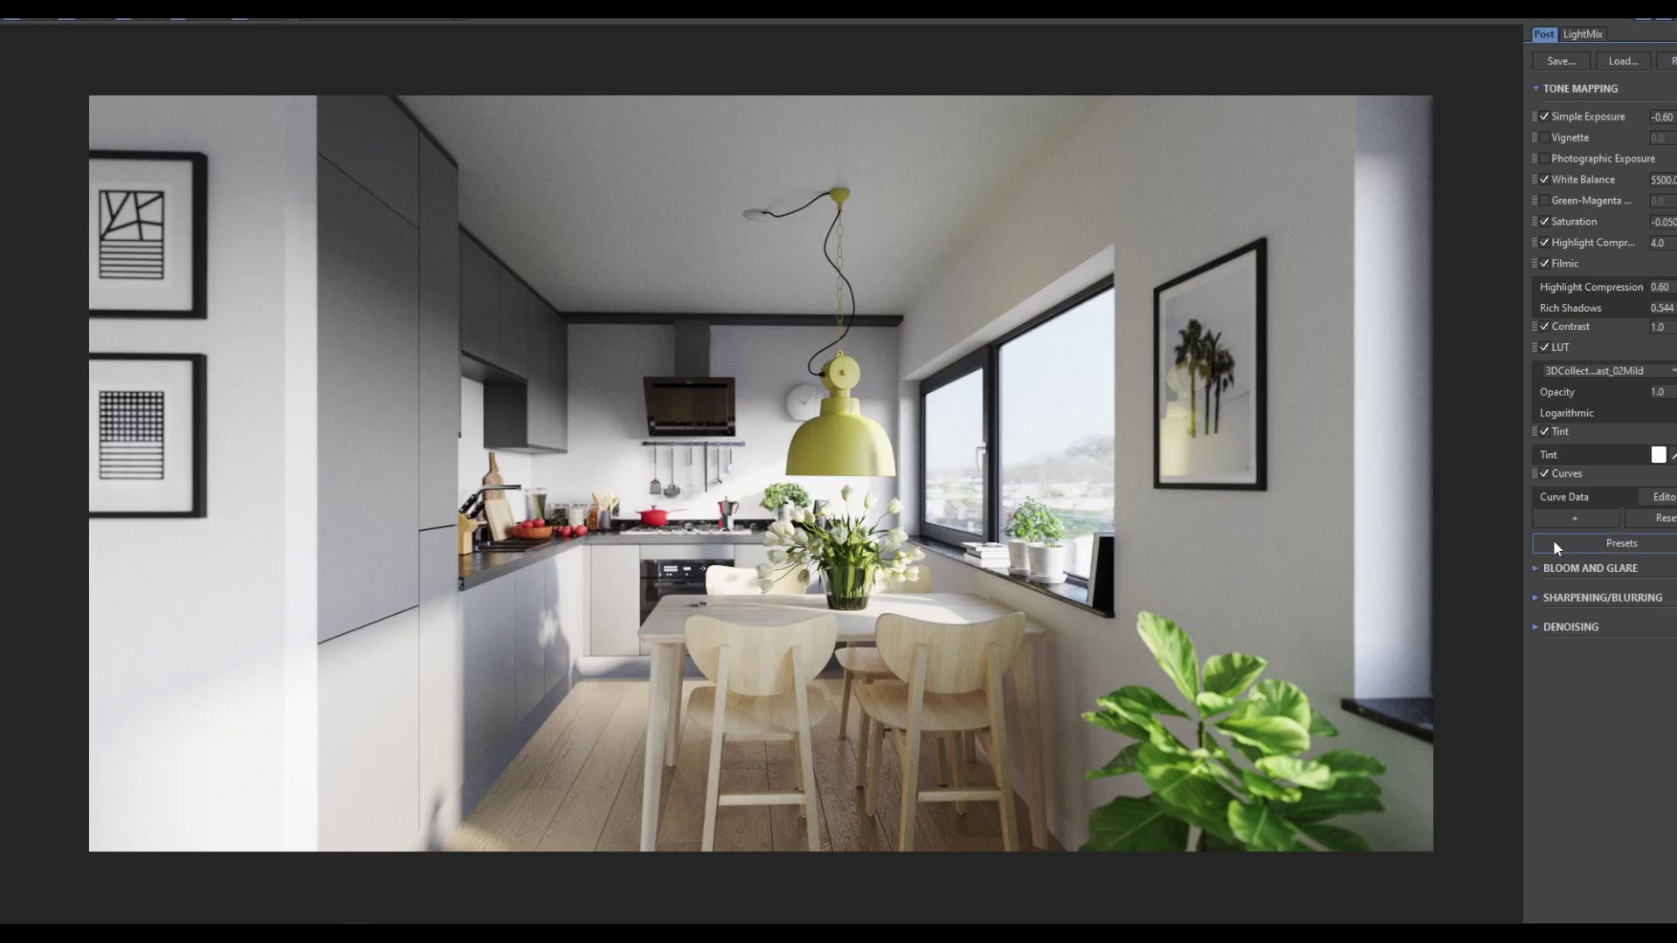
{"action": "left_click", "coordinate": [1658, 454]}
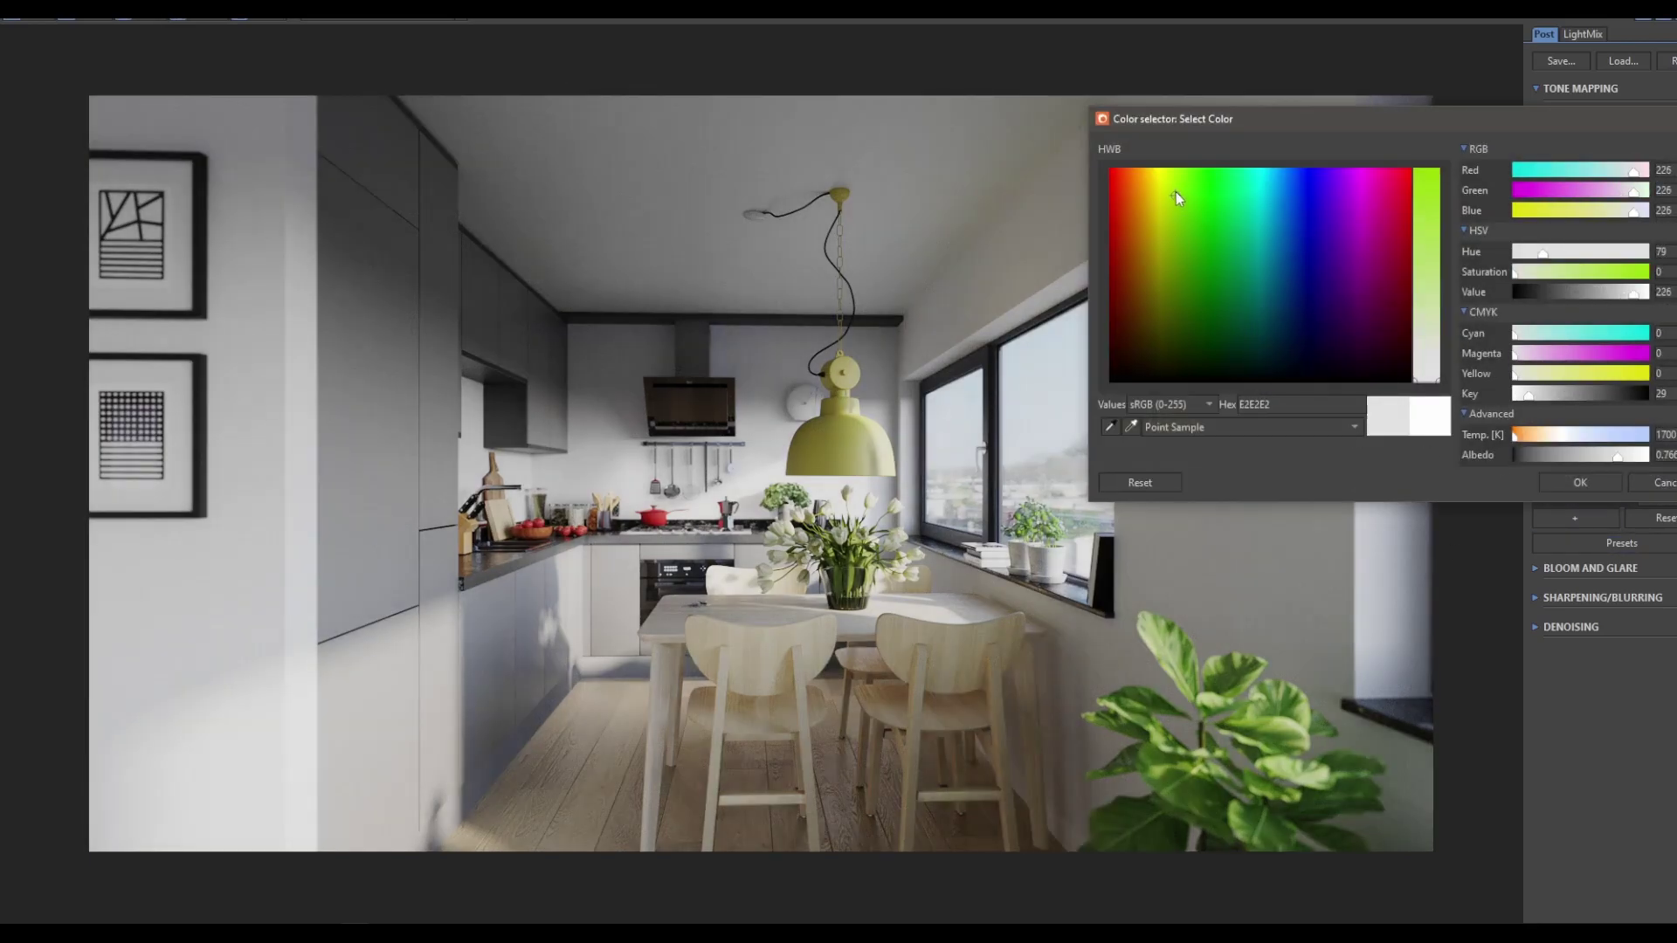
{"action": "left_click", "coordinate": [1159, 194]}
{"action": "mouse_move", "coordinate": [1158, 194]}
{"action": "left_mouse_down"}
{"action": "mouse_move", "coordinate": [1108, 197]}
{"action": "mouse_move", "coordinate": [1130, 203]}
{"action": "left_mouse_up"}
{"action": "left_click_drag", "start_coordinate": [1443, 331], "coordinate": [1441, 344]}
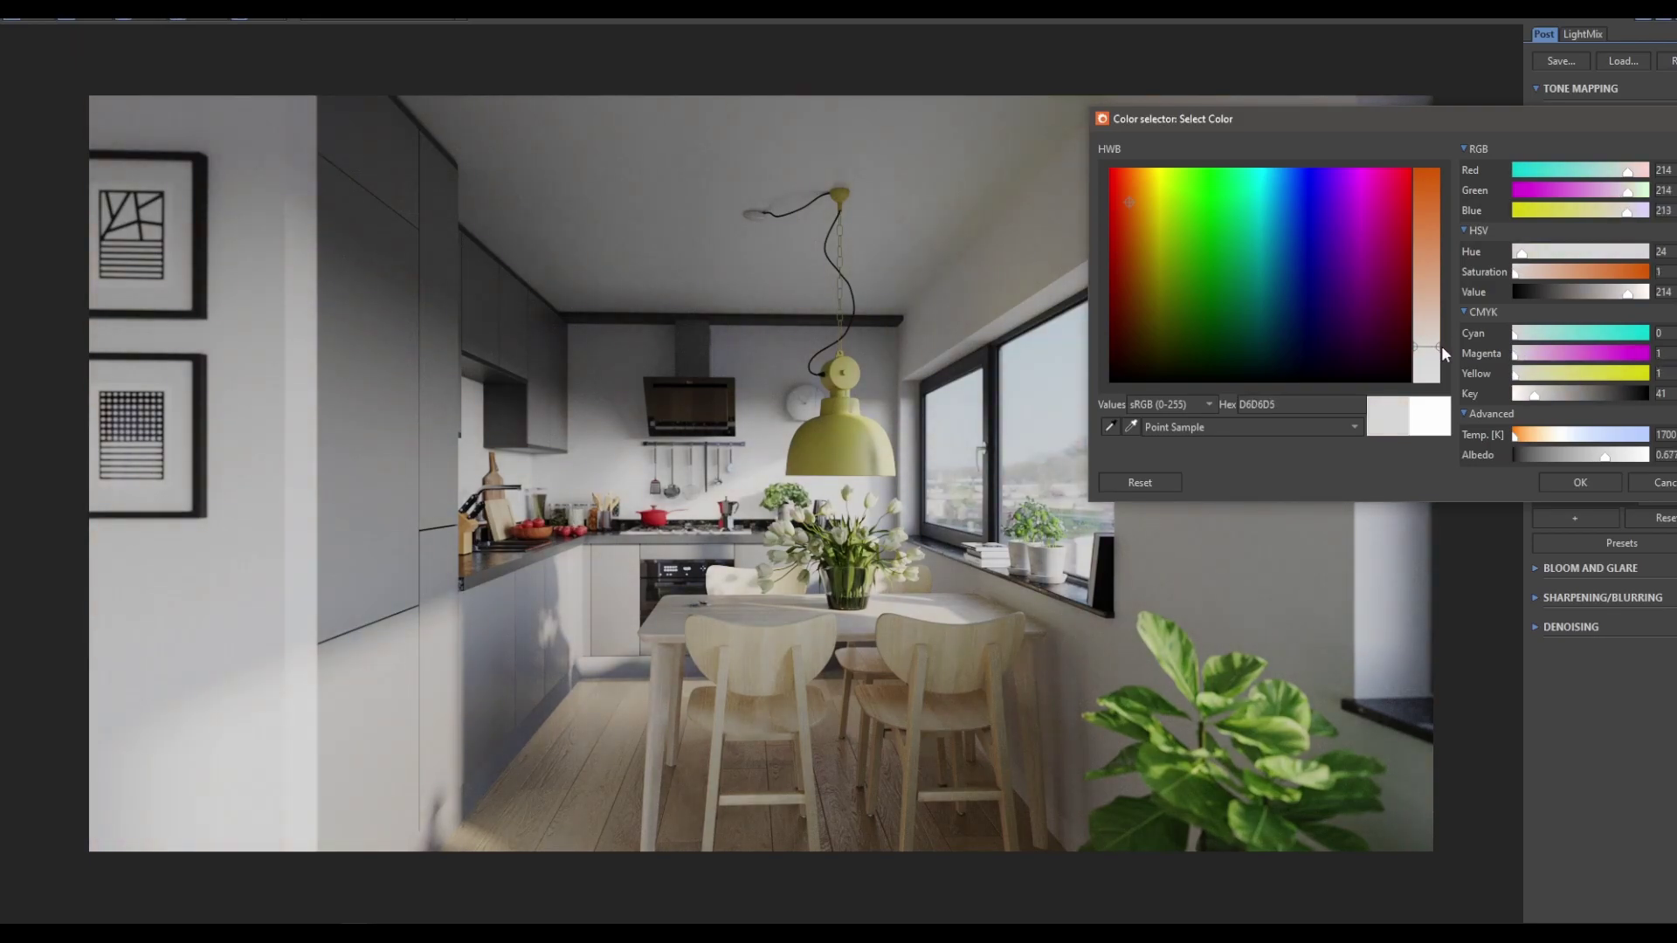
{"action": "left_click_drag", "start_coordinate": [1144, 202], "coordinate": [1278, 206]}
{"action": "left_click_drag", "start_coordinate": [1517, 443], "coordinate": [1562, 444]}
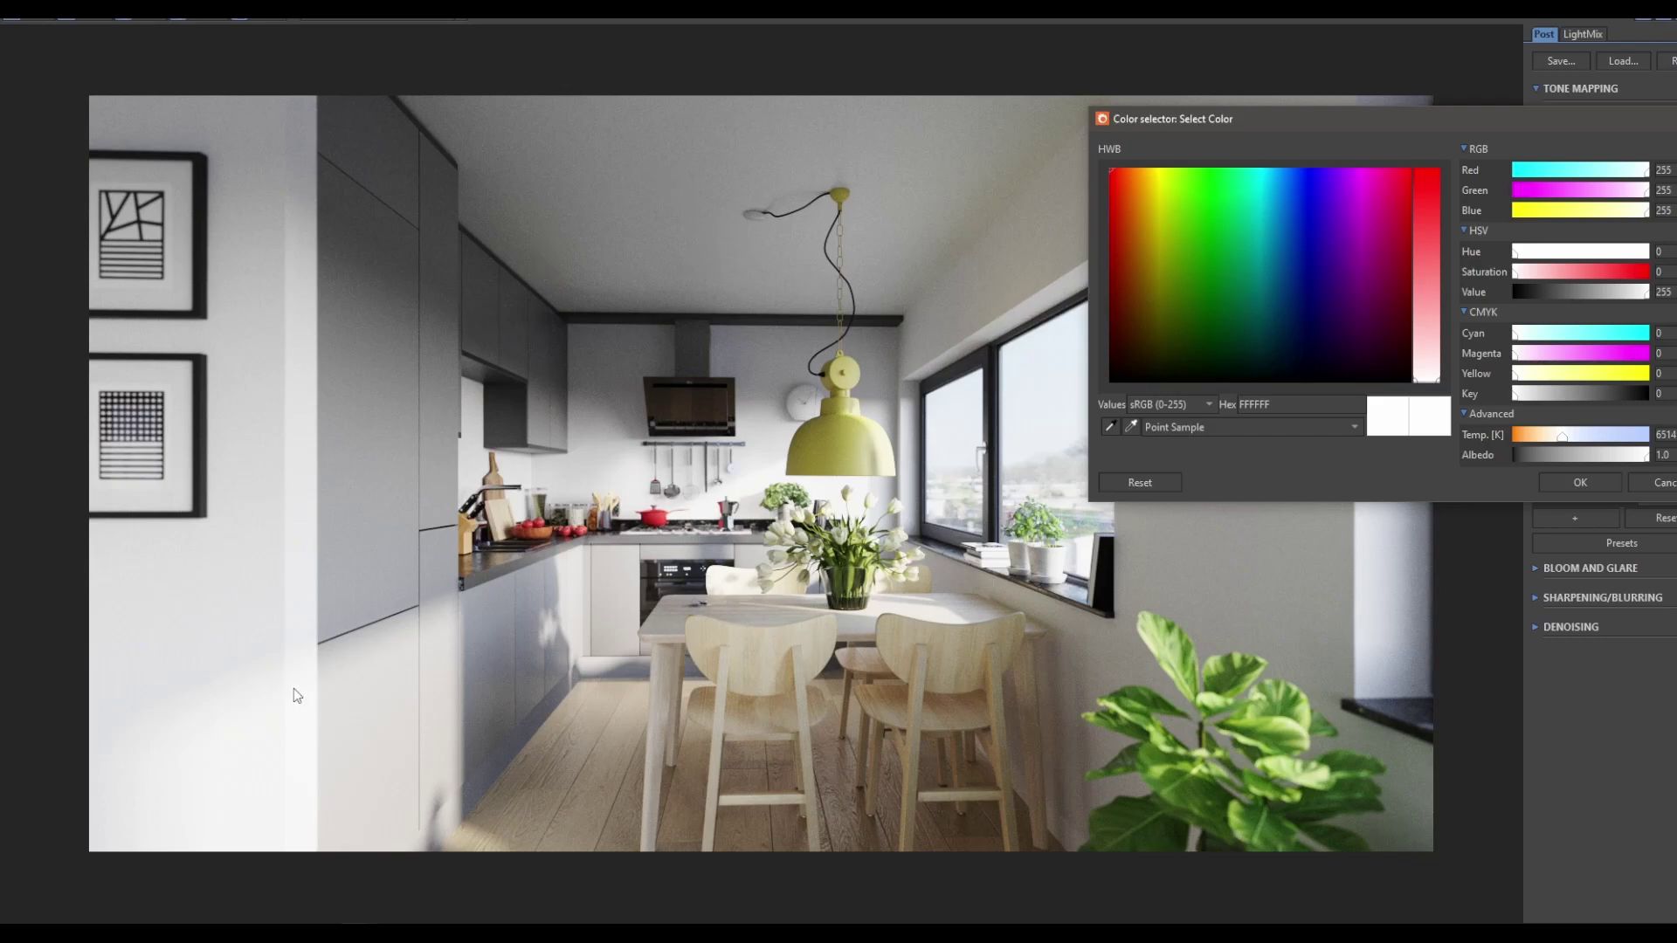
{"action": "left_click", "coordinate": [1580, 482]}
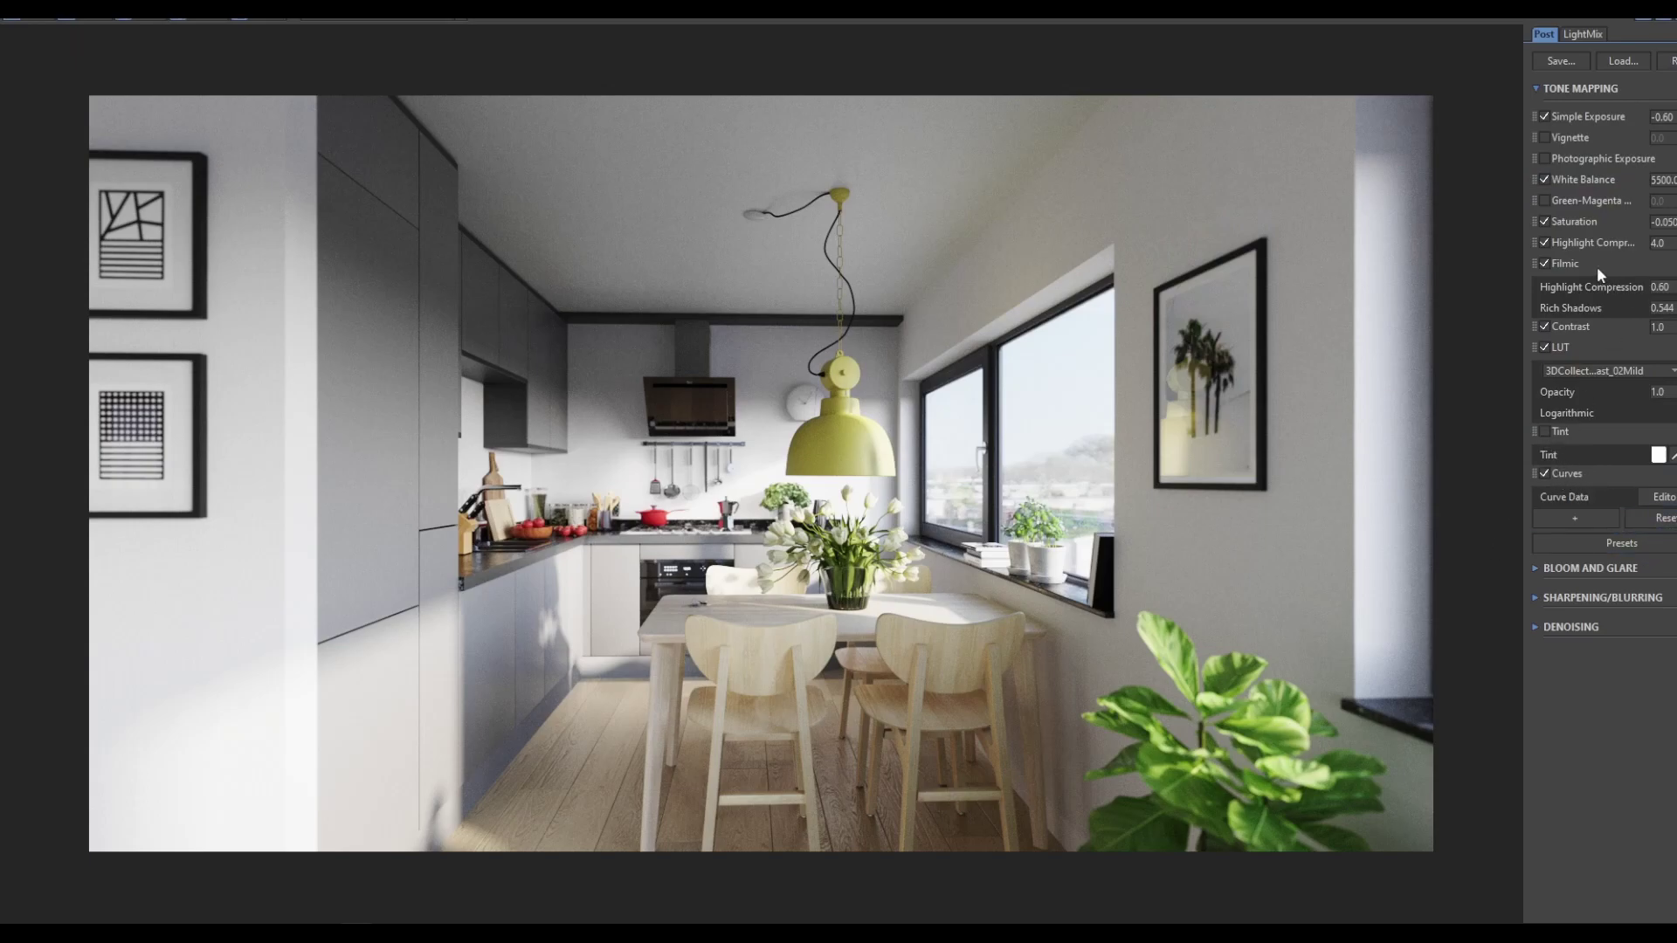
Enable the Green-Magenta Tint, try values of 0.132 and -0.048, return it to 0.0 and turn it off.
{"action": "left_click", "coordinate": [1543, 200]}
{"action": "key", "text": "Tab"}
{"action": "type", "text": "0.132"}
{"action": "key", "text": "Return"}
{"action": "type", "text": "-0.048"}
{"action": "key", "text": "Return"}
{"action": "type", "text": "0.0"}
{"action": "left_click", "coordinate": [1544, 200]}
Enable the Vignette operator, try strengths of 1.0 and 0.50, and set it to 0.60.
{"action": "left_click", "coordinate": [1544, 139]}
{"action": "double_click", "coordinate": [1658, 138]}
{"action": "type", "text": "1.0"}
{"action": "key", "text": "Return"}
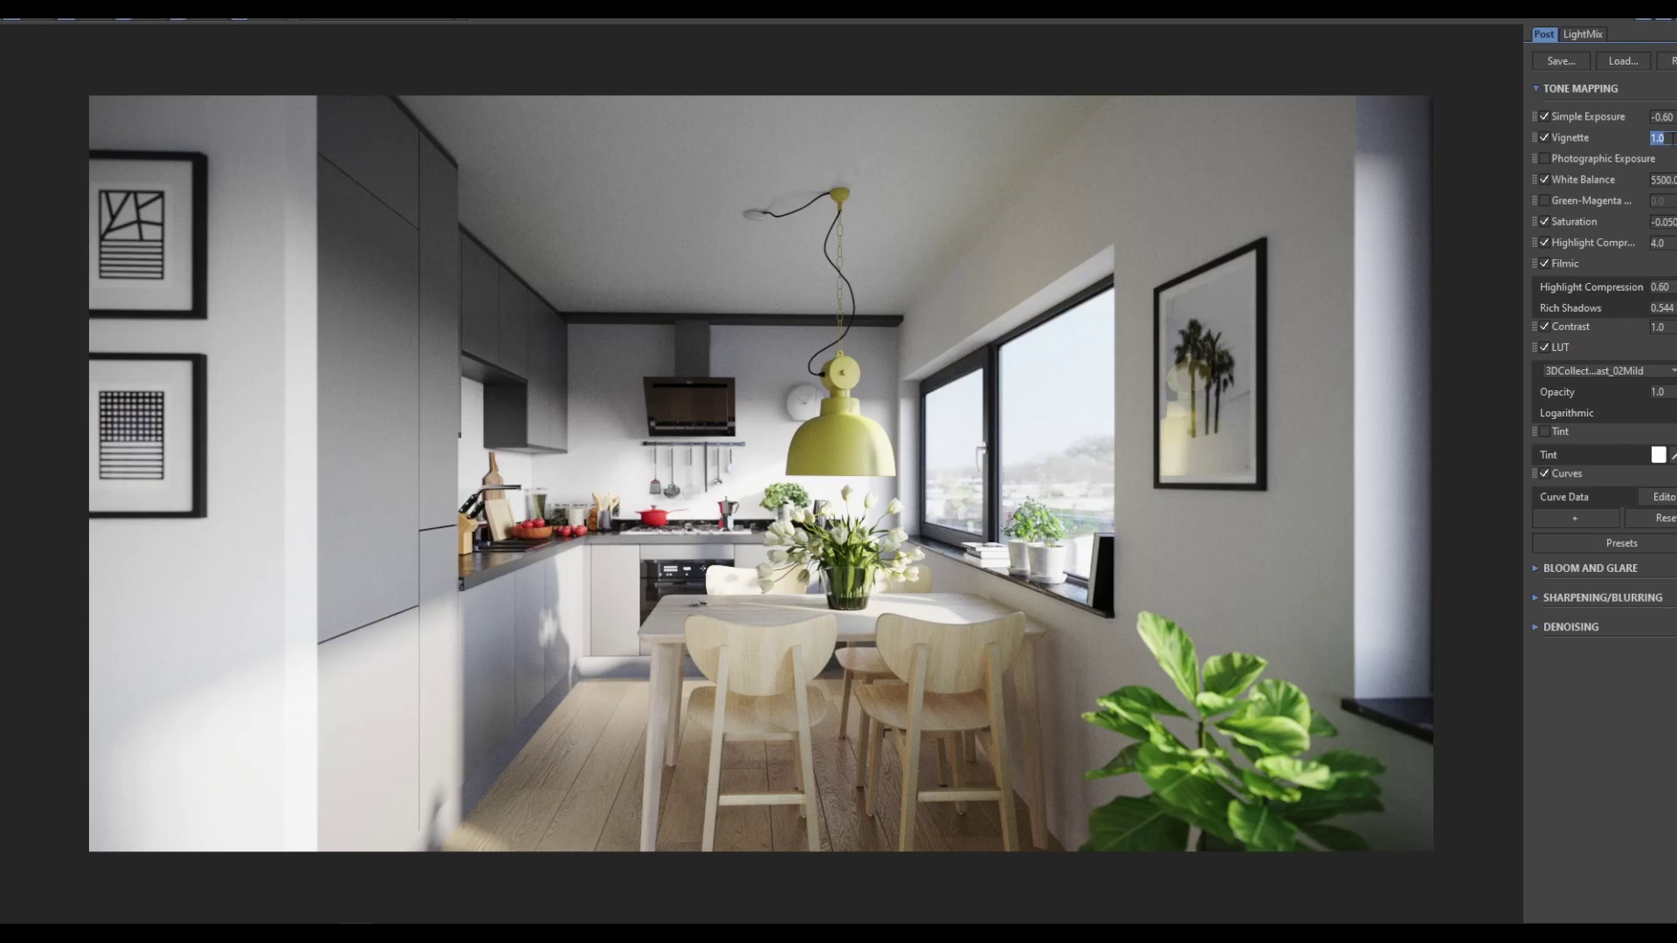
{"action": "type", "text": ".2"}
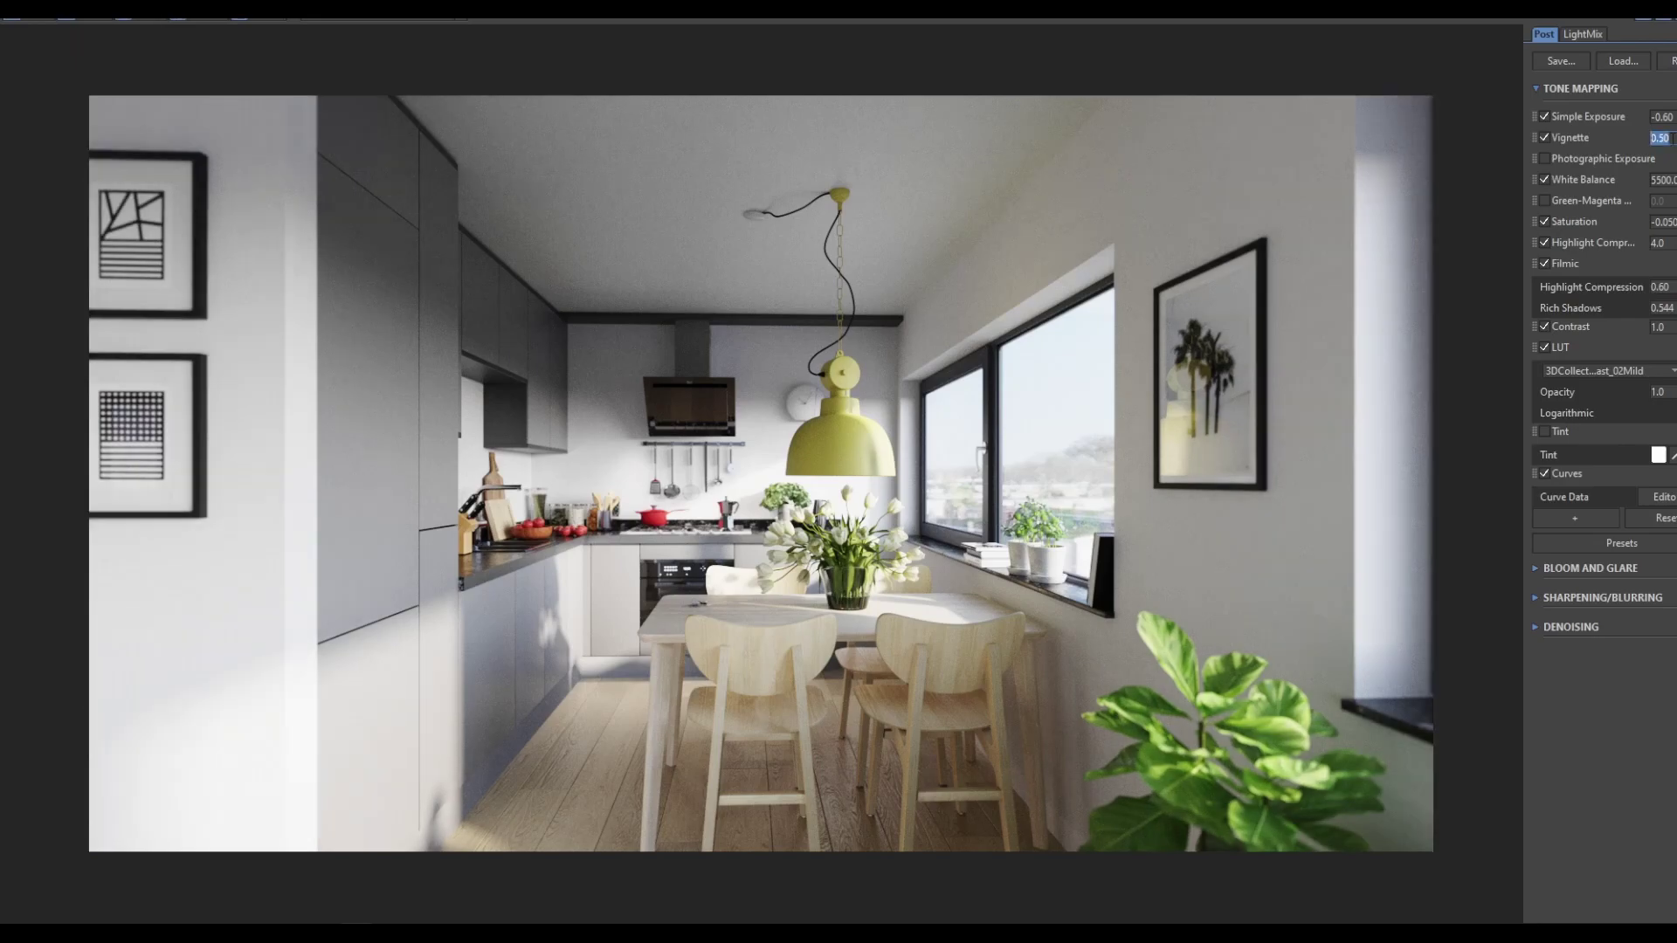
{"action": "key", "text": "Return"}
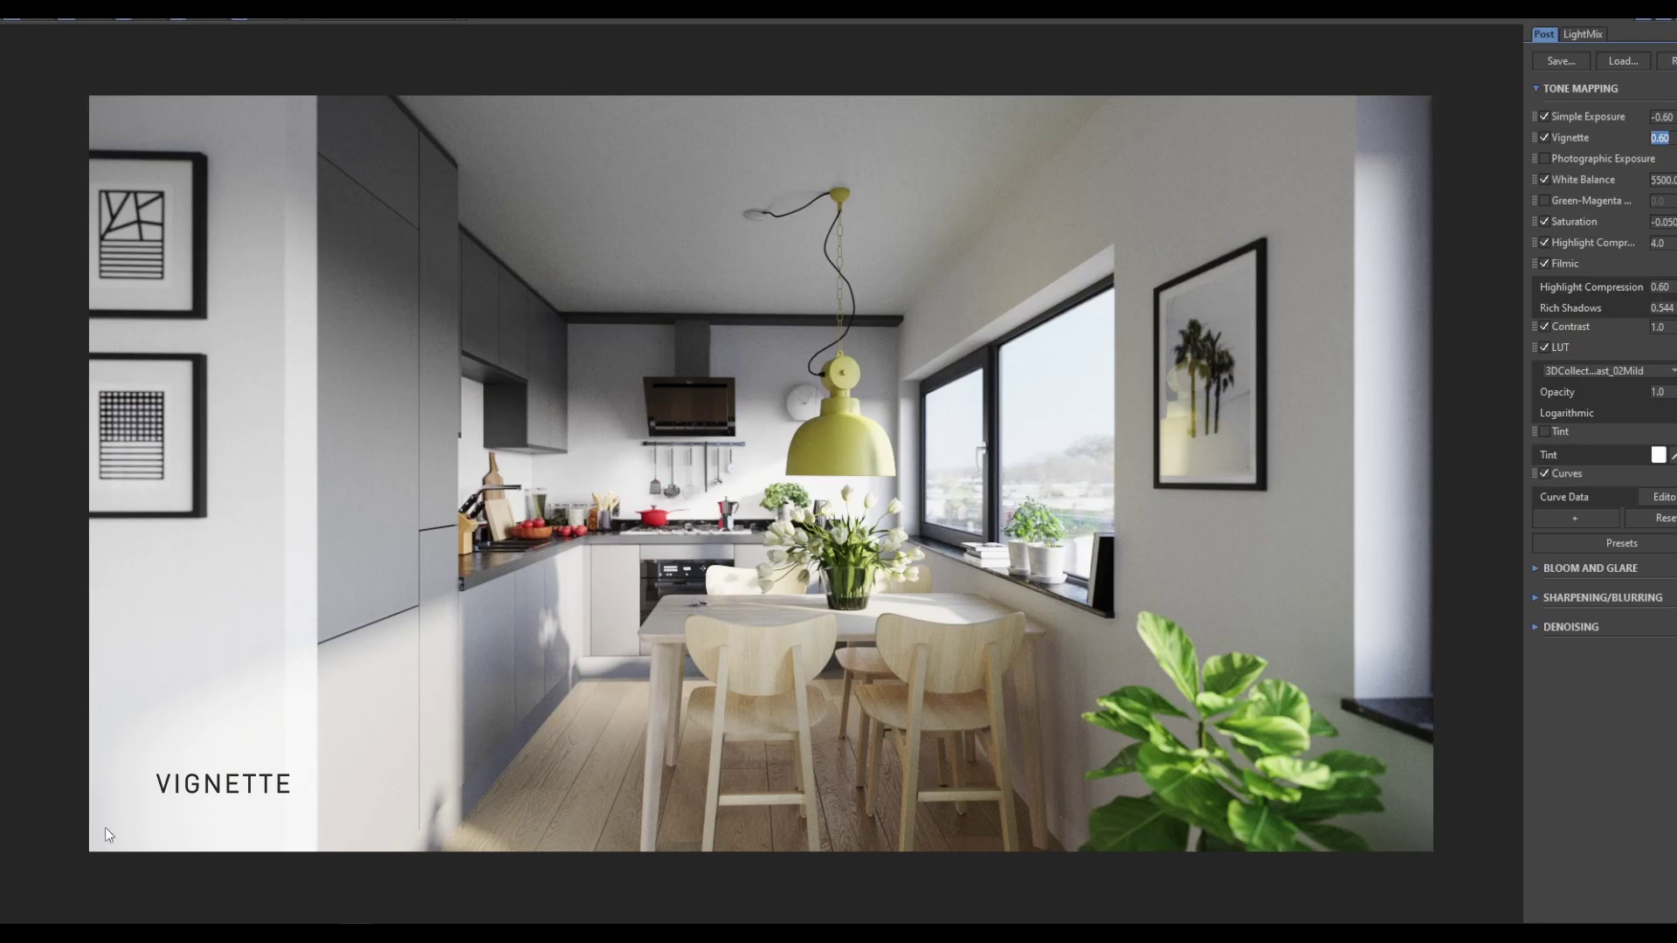
Raise the vignette to about 1.4, lower it to about 1.2 and compare the render with the vignette off and on.
{"action": "left_click_drag", "start_coordinate": [1670, 138], "coordinate": [1397, 346]}
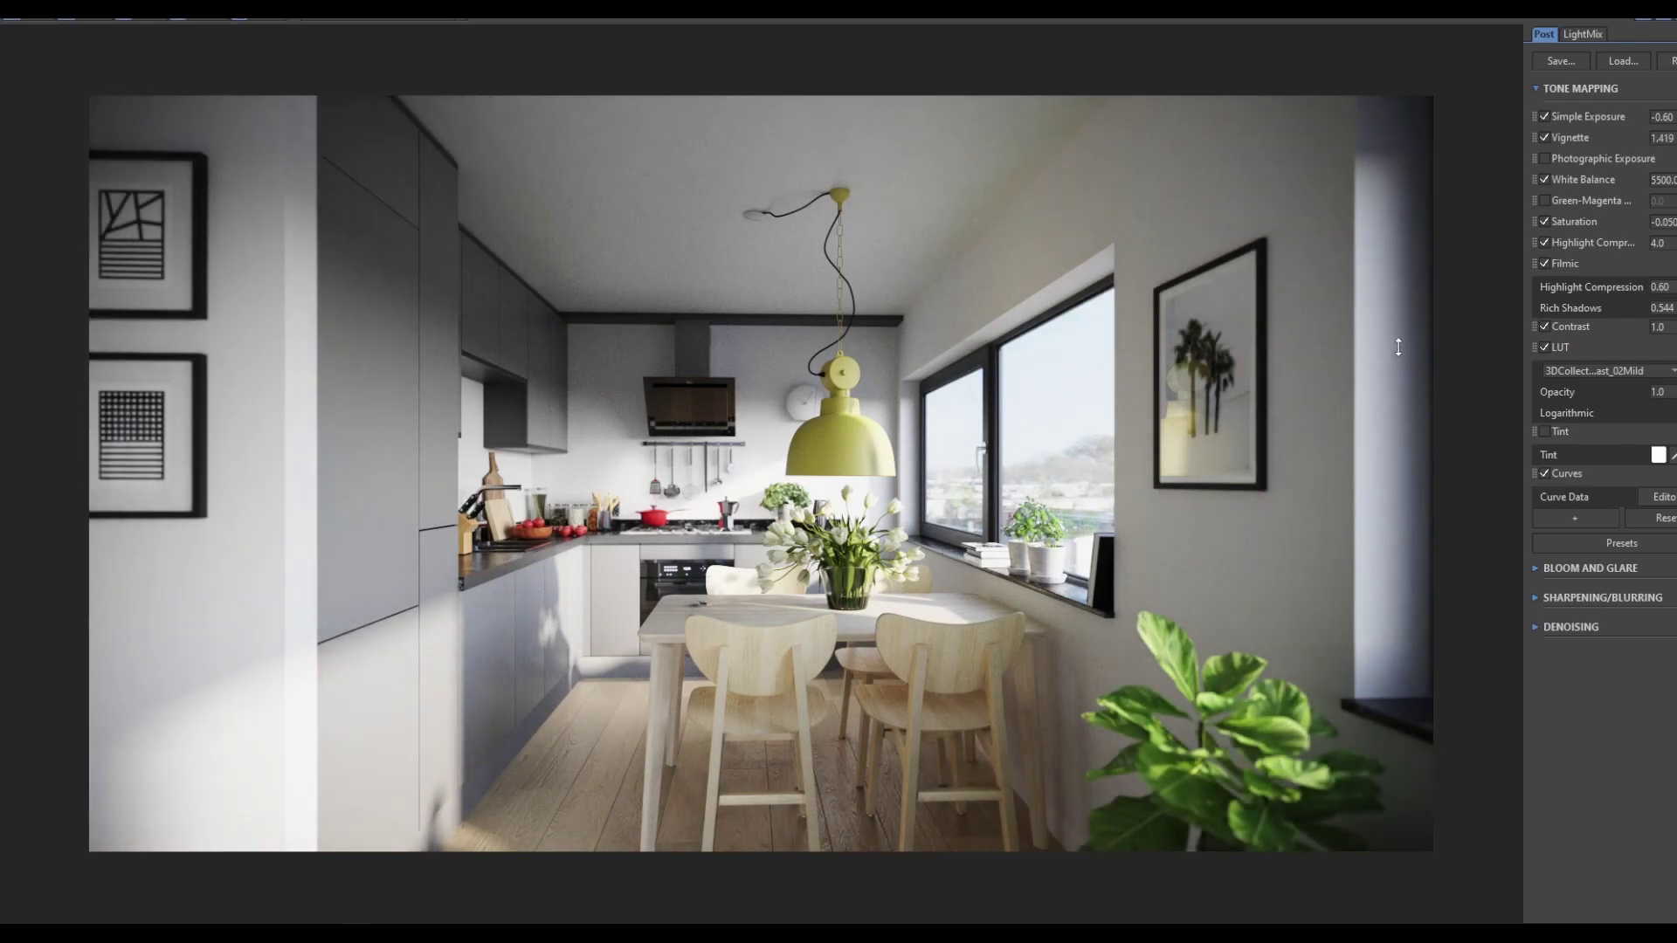
{"action": "left_click_drag", "start_coordinate": [1399, 348], "coordinate": [1398, 375]}
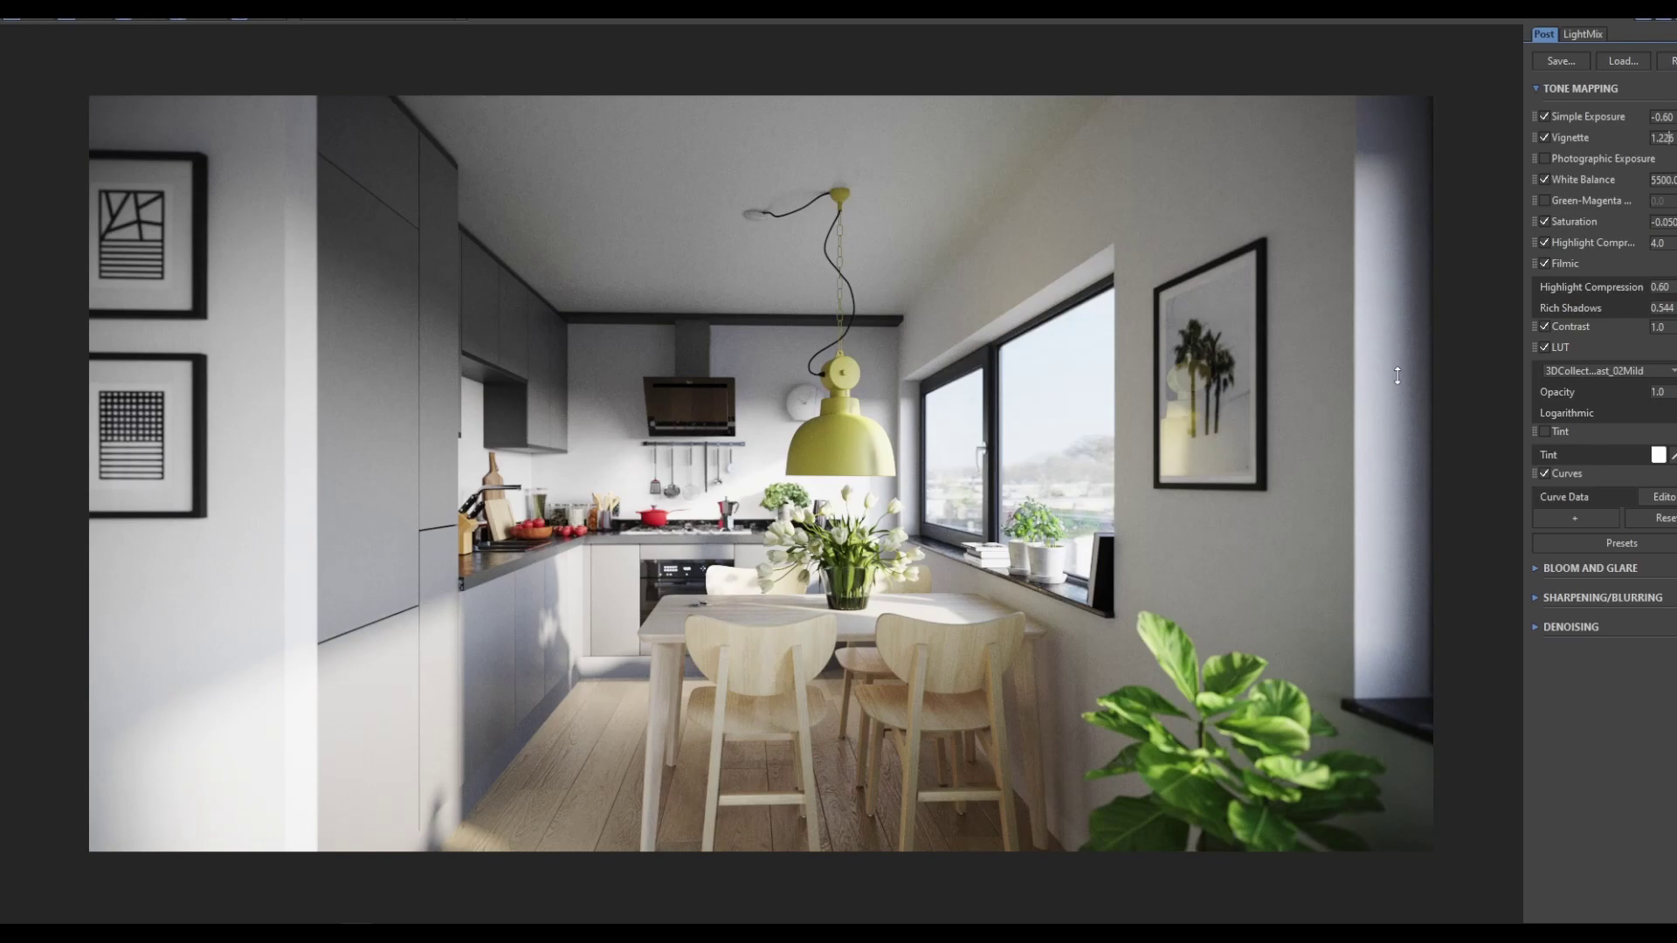
{"action": "left_click", "coordinate": [1544, 139]}
{"action": "left_click", "coordinate": [1544, 139]}
Try a vignette strength of 0.50 and set it to 0.80.
{"action": "double_click", "coordinate": [1662, 138]}
{"action": "type", "text": ".5"}
{"action": "key", "text": "Return"}
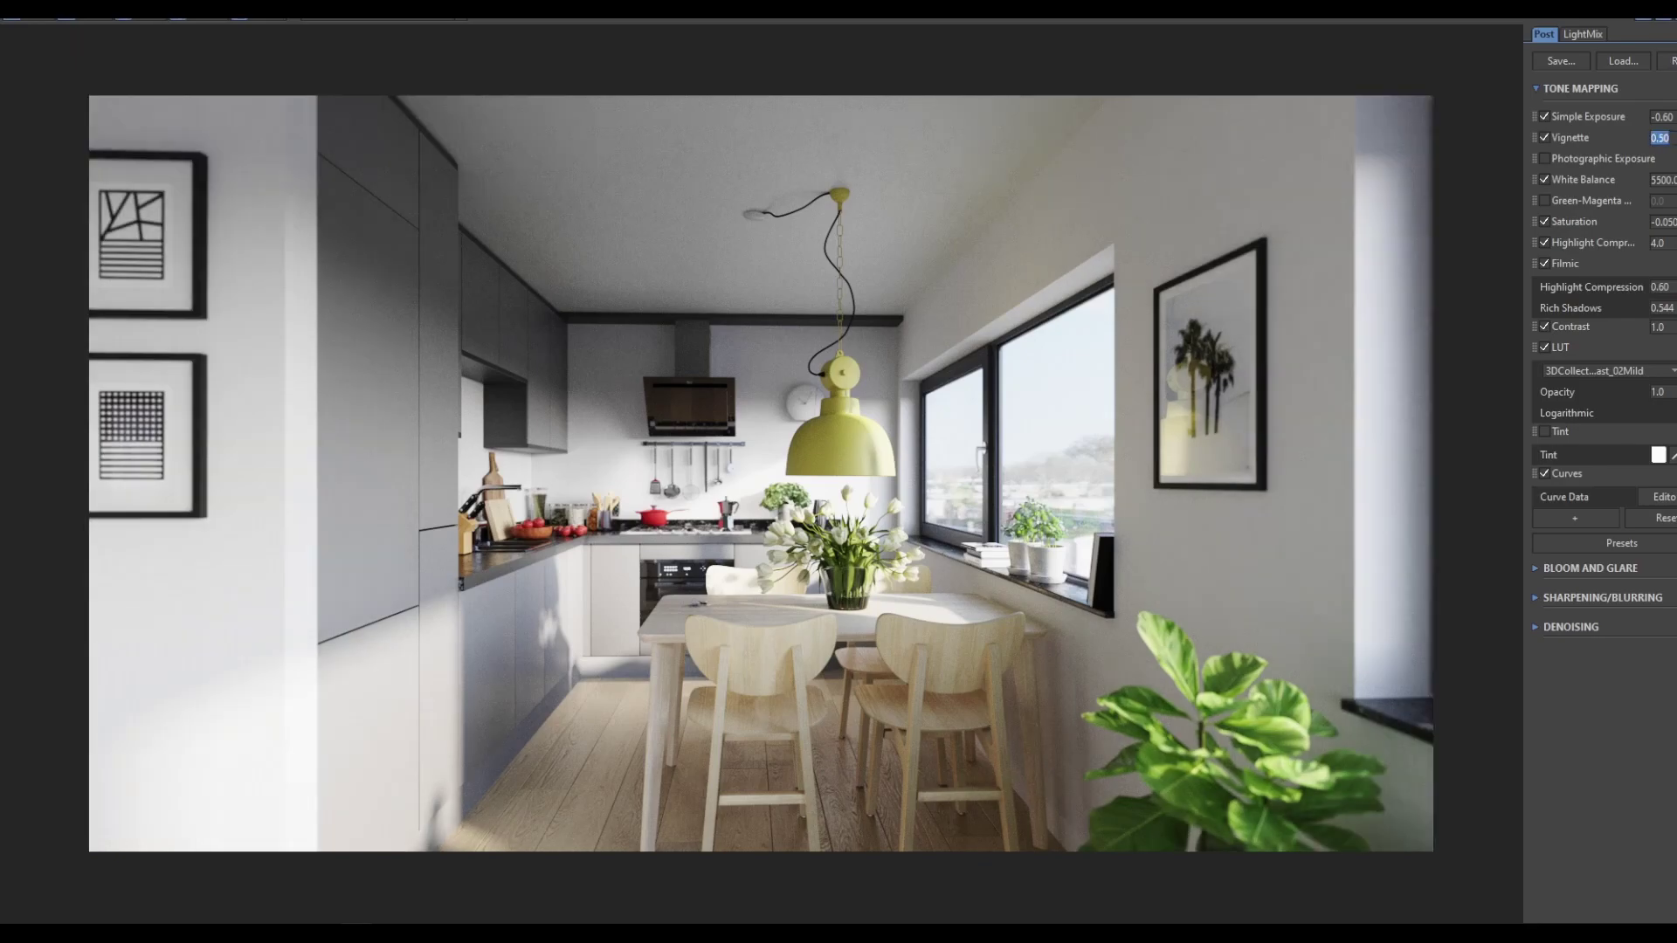
{"action": "type", "text": ".8"}
{"action": "key", "text": "Return"}
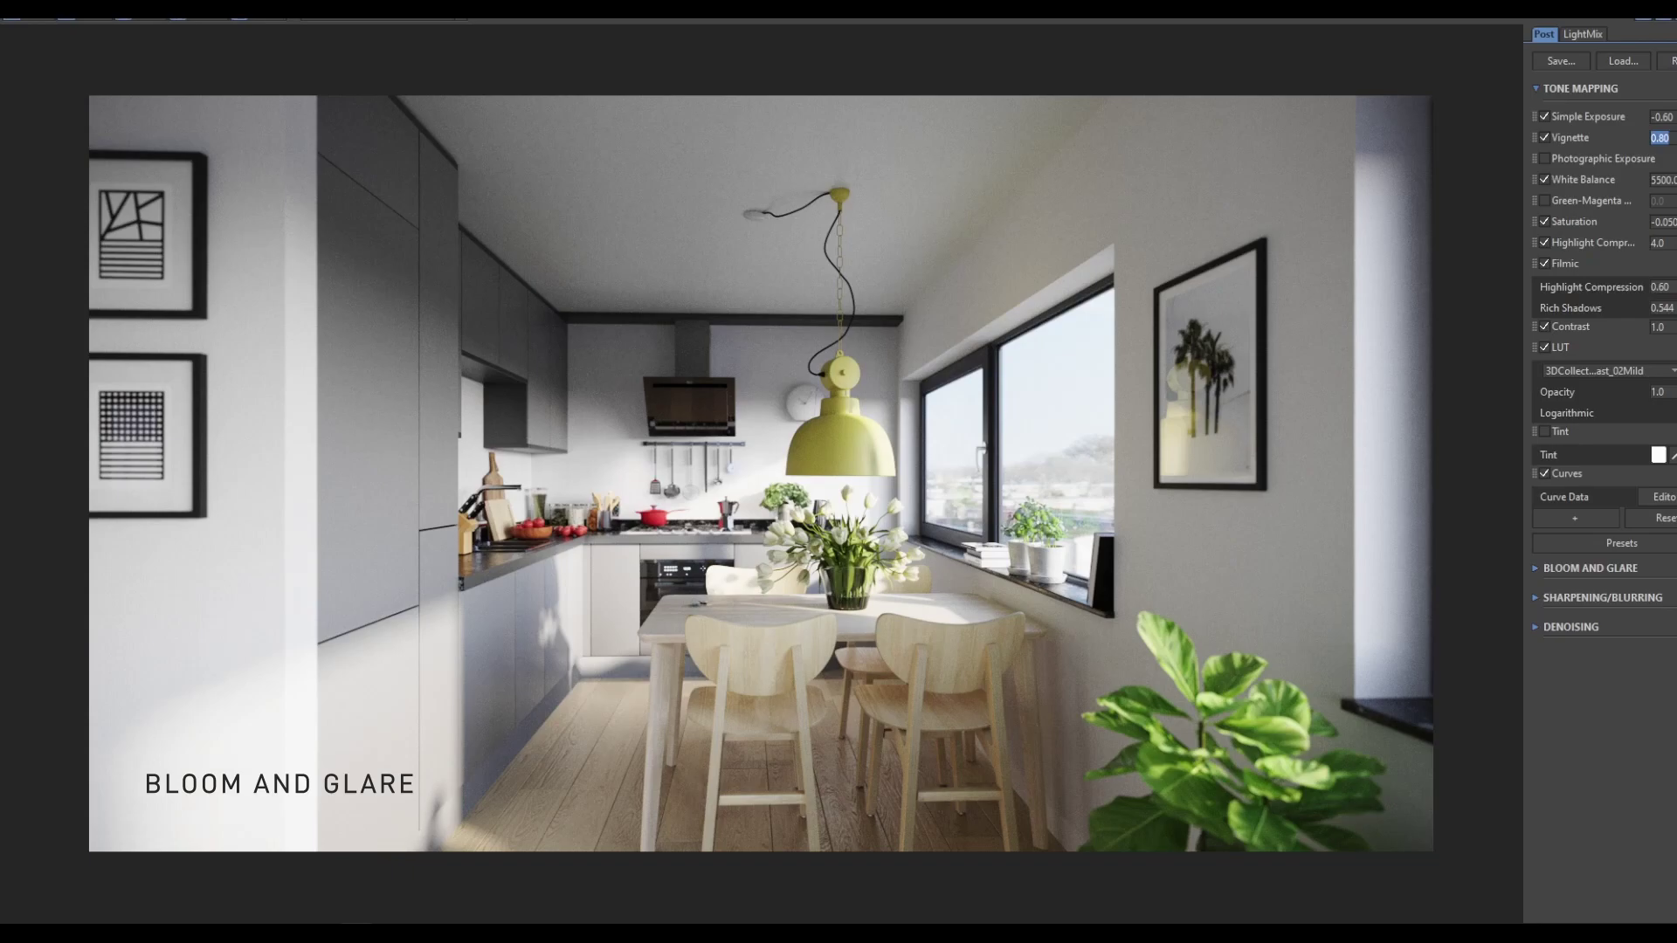
Enable Bloom and Glare, set the effect size to 100 and examine the glow around the dining table and oven.
{"action": "left_click", "coordinate": [1537, 568]}
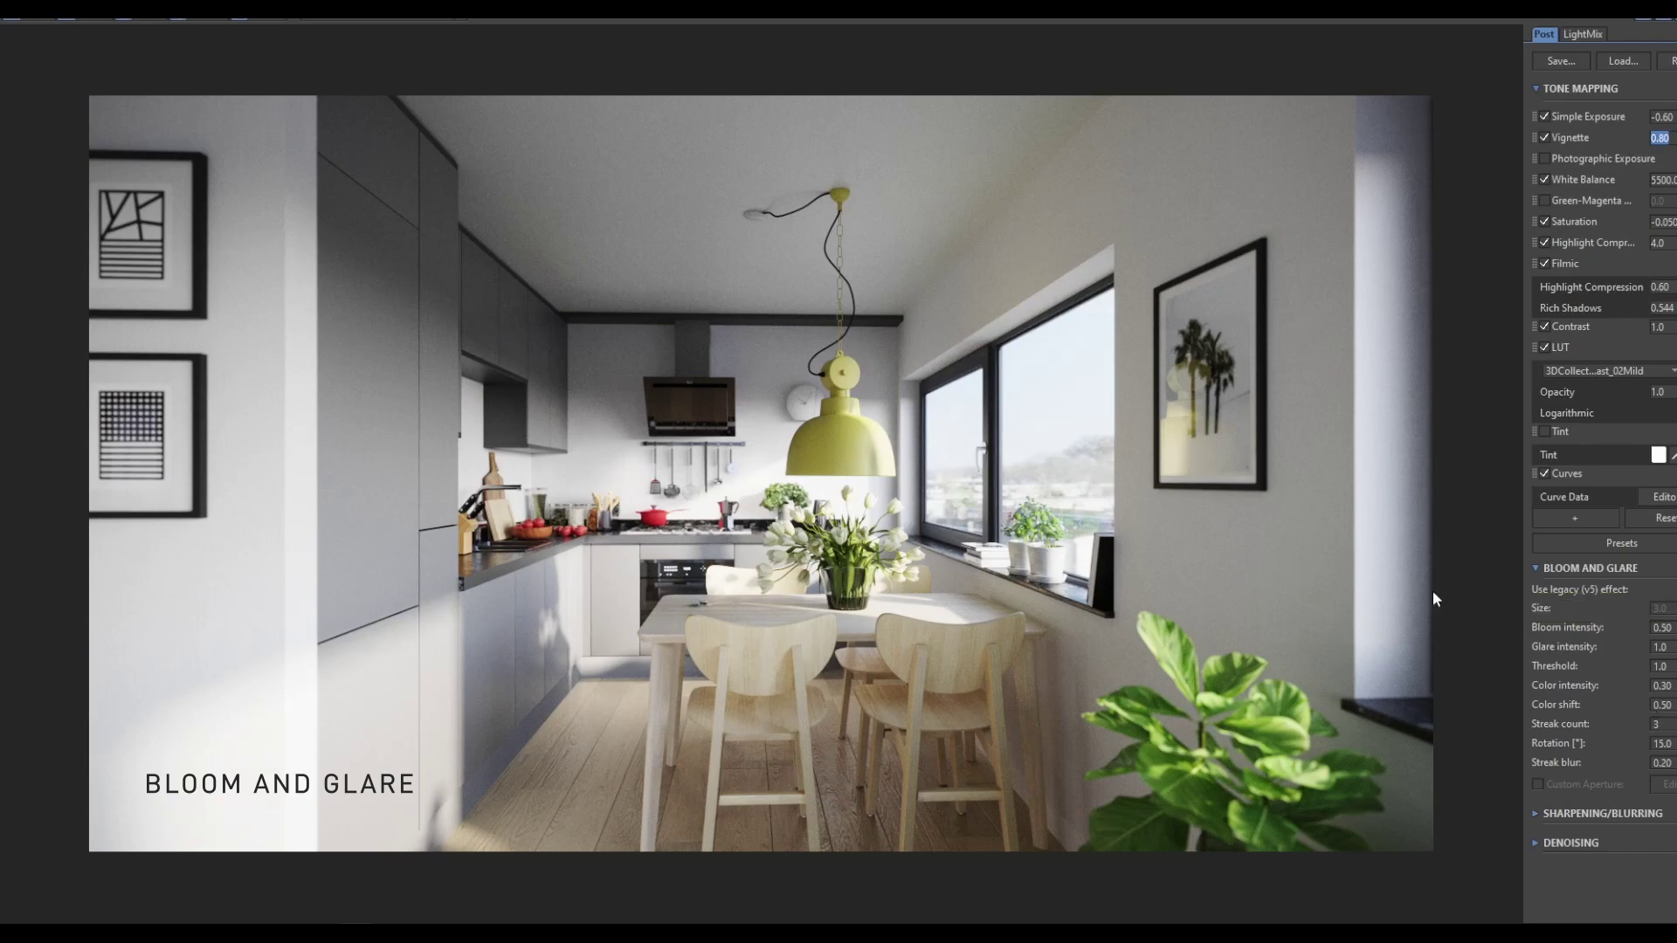
{"action": "left_click", "coordinate": [1662, 608]}
{"action": "type", "text": "100"}
{"action": "key", "text": "Return"}
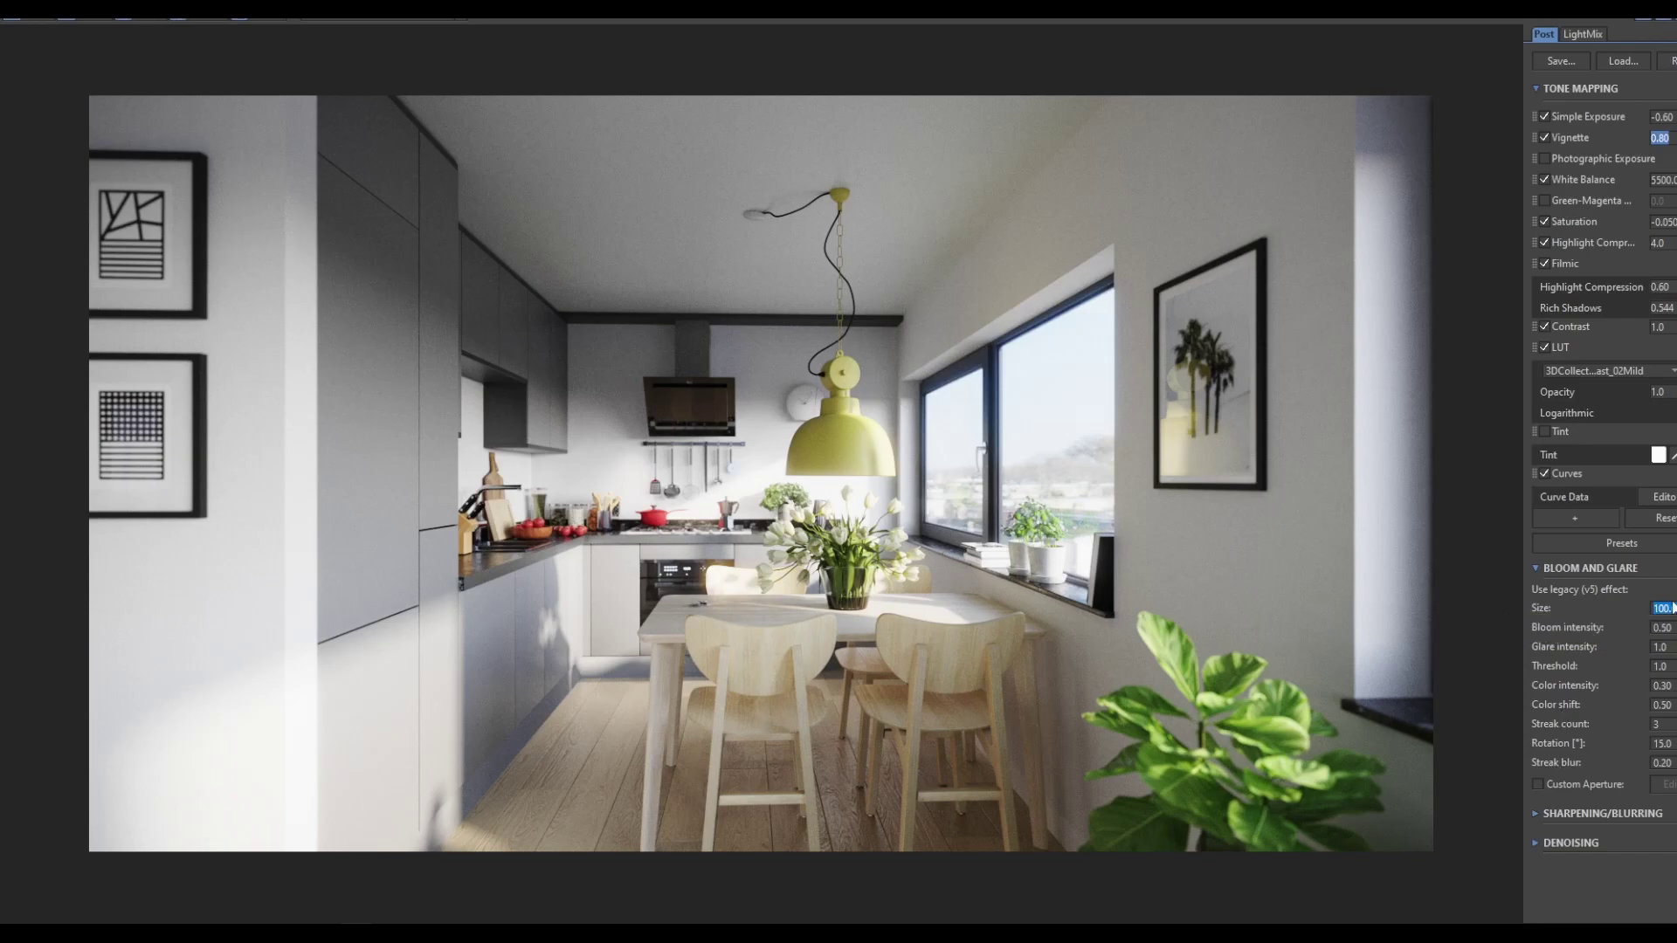
{"action": "scroll", "coordinate": [753, 585], "scroll_direction": "up", "scroll_amount": 4}
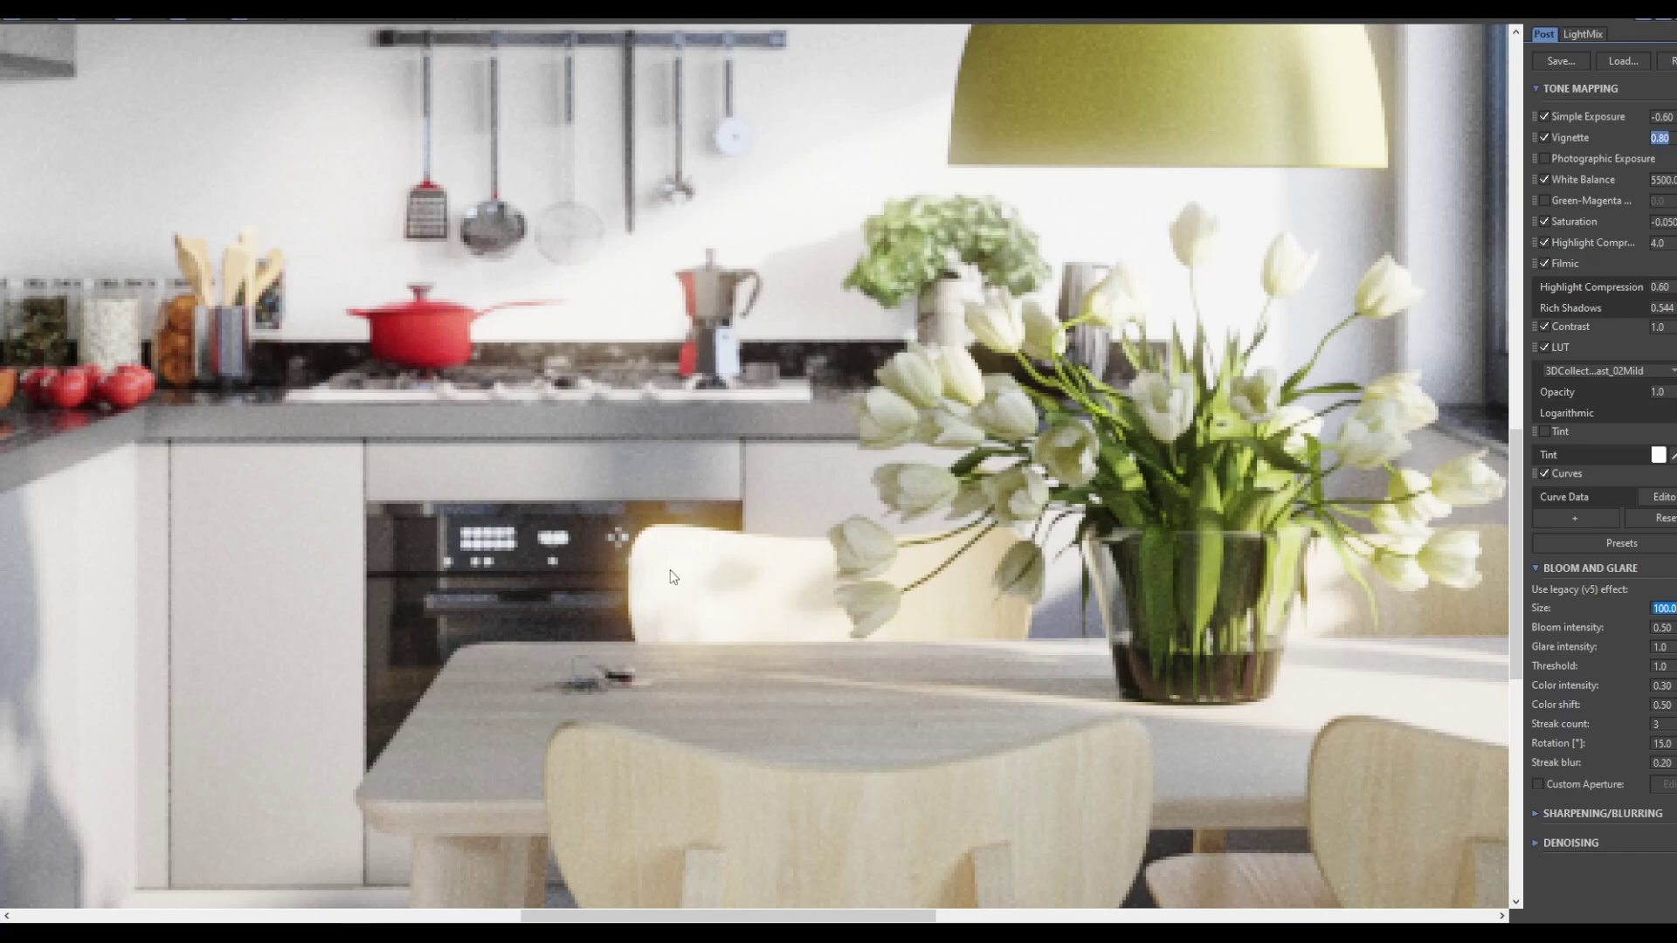
{"action": "scroll", "coordinate": [701, 648], "scroll_direction": "down", "scroll_amount": 2}
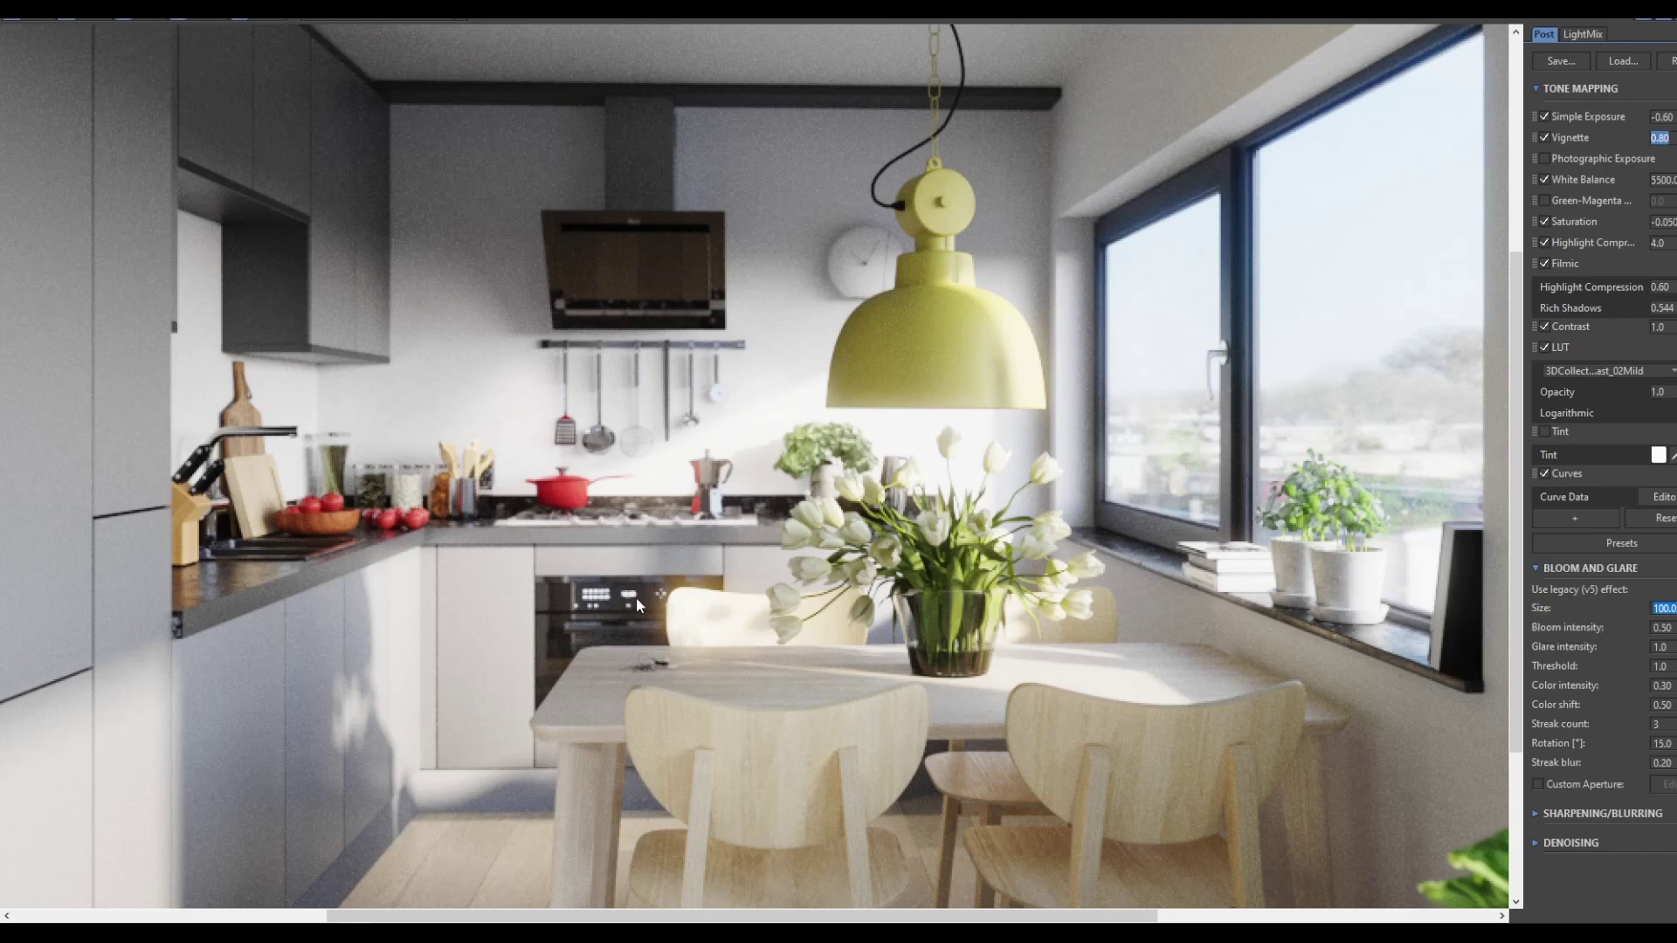
Try a bloom and glare size of 4.0, set it to 10, and set the bloom intensity to 1.0.
{"action": "key", "text": "Return"}
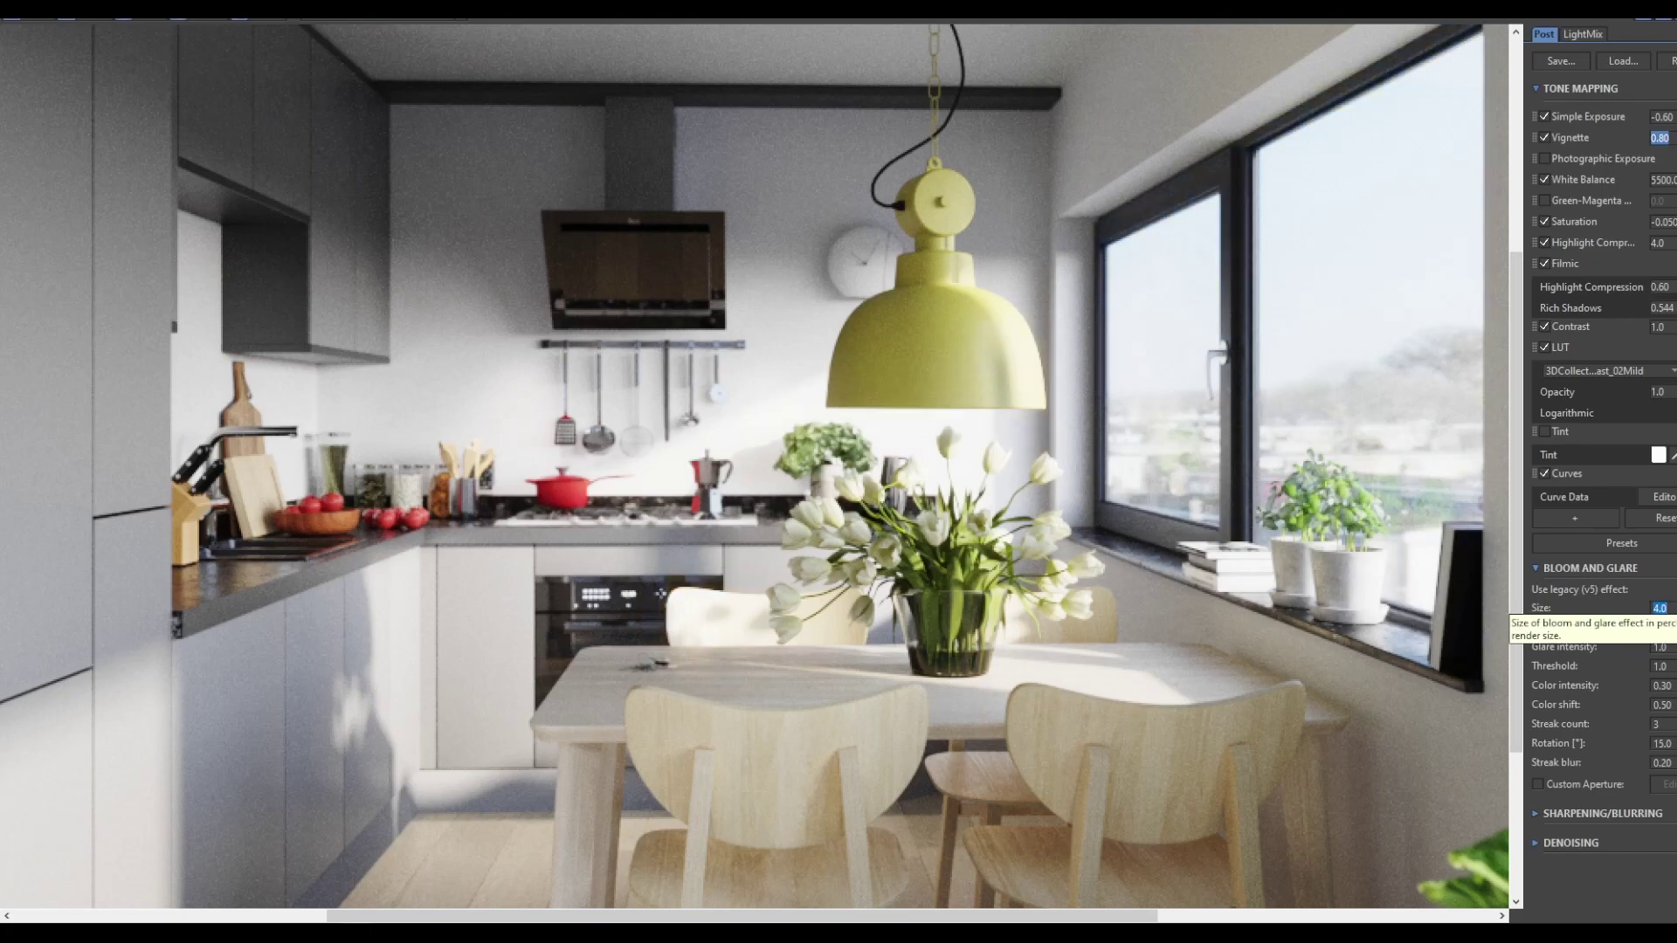
{"action": "type", "text": "10"}
{"action": "key", "text": "Return"}
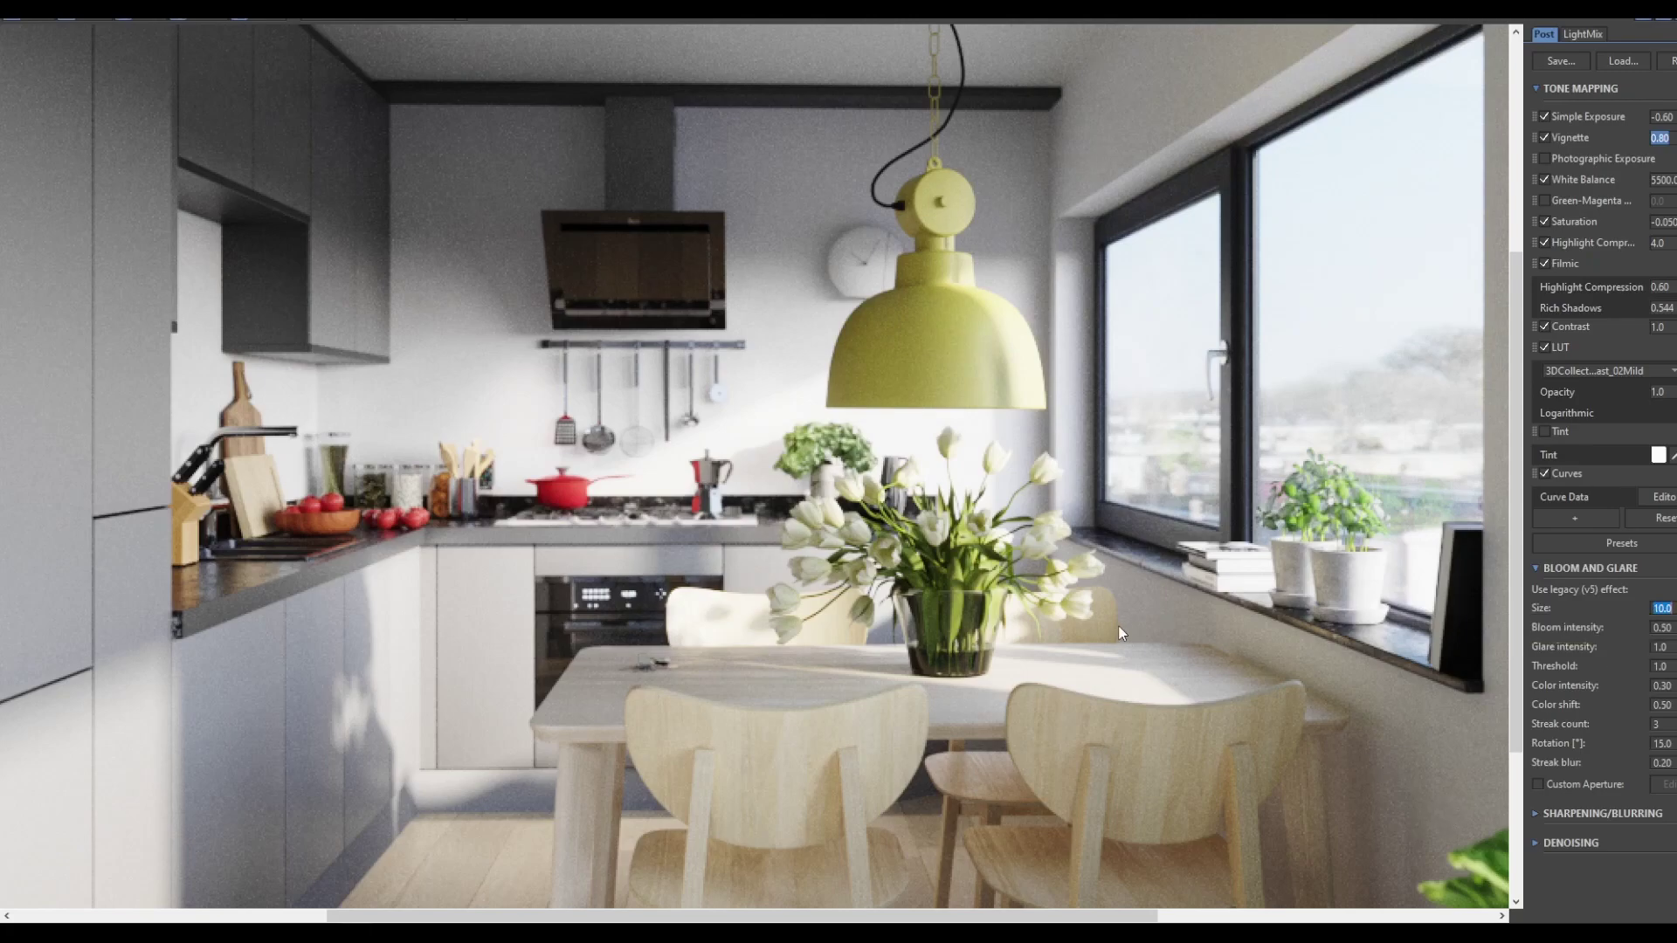
{"action": "key", "text": "Tab"}
{"action": "type", "text": "1"}
{"action": "key", "text": "Return"}
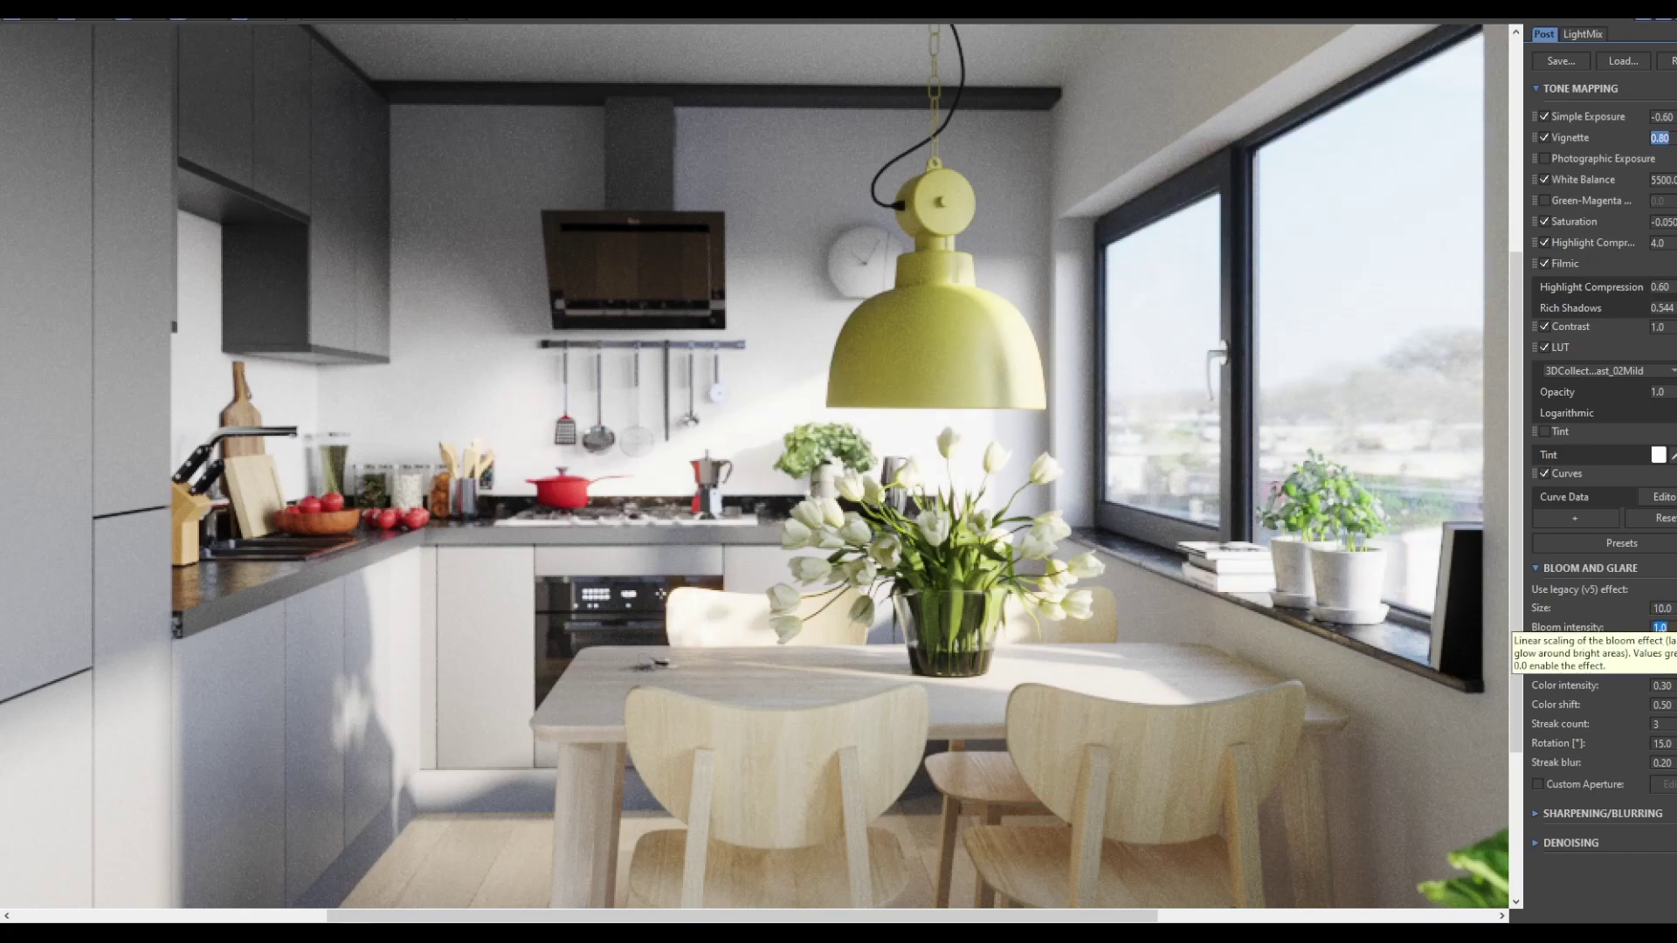
{"action": "scroll", "coordinate": [1444, 594], "scroll_direction": "down", "scroll_amount": 2}
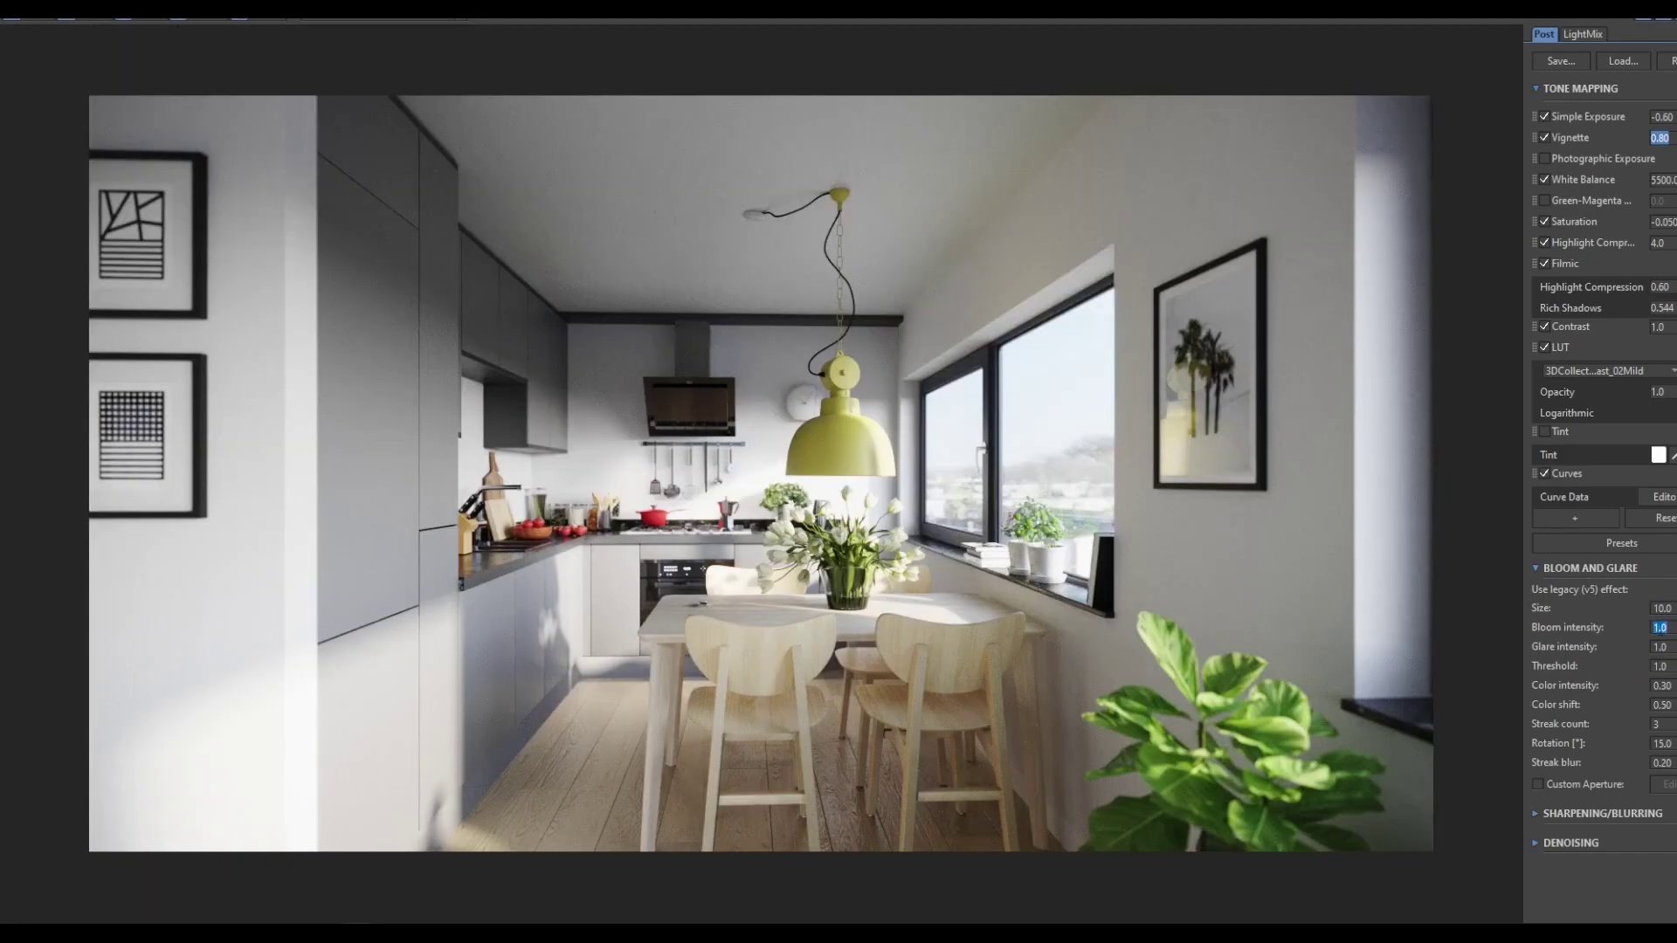
Review the glare intensity and streak count settings, and expand the Sharpening/Blurring settings.
{"action": "left_click", "coordinate": [1660, 646]}
{"action": "double_click", "coordinate": [1669, 725]}
{"action": "left_click", "coordinate": [1535, 811]}
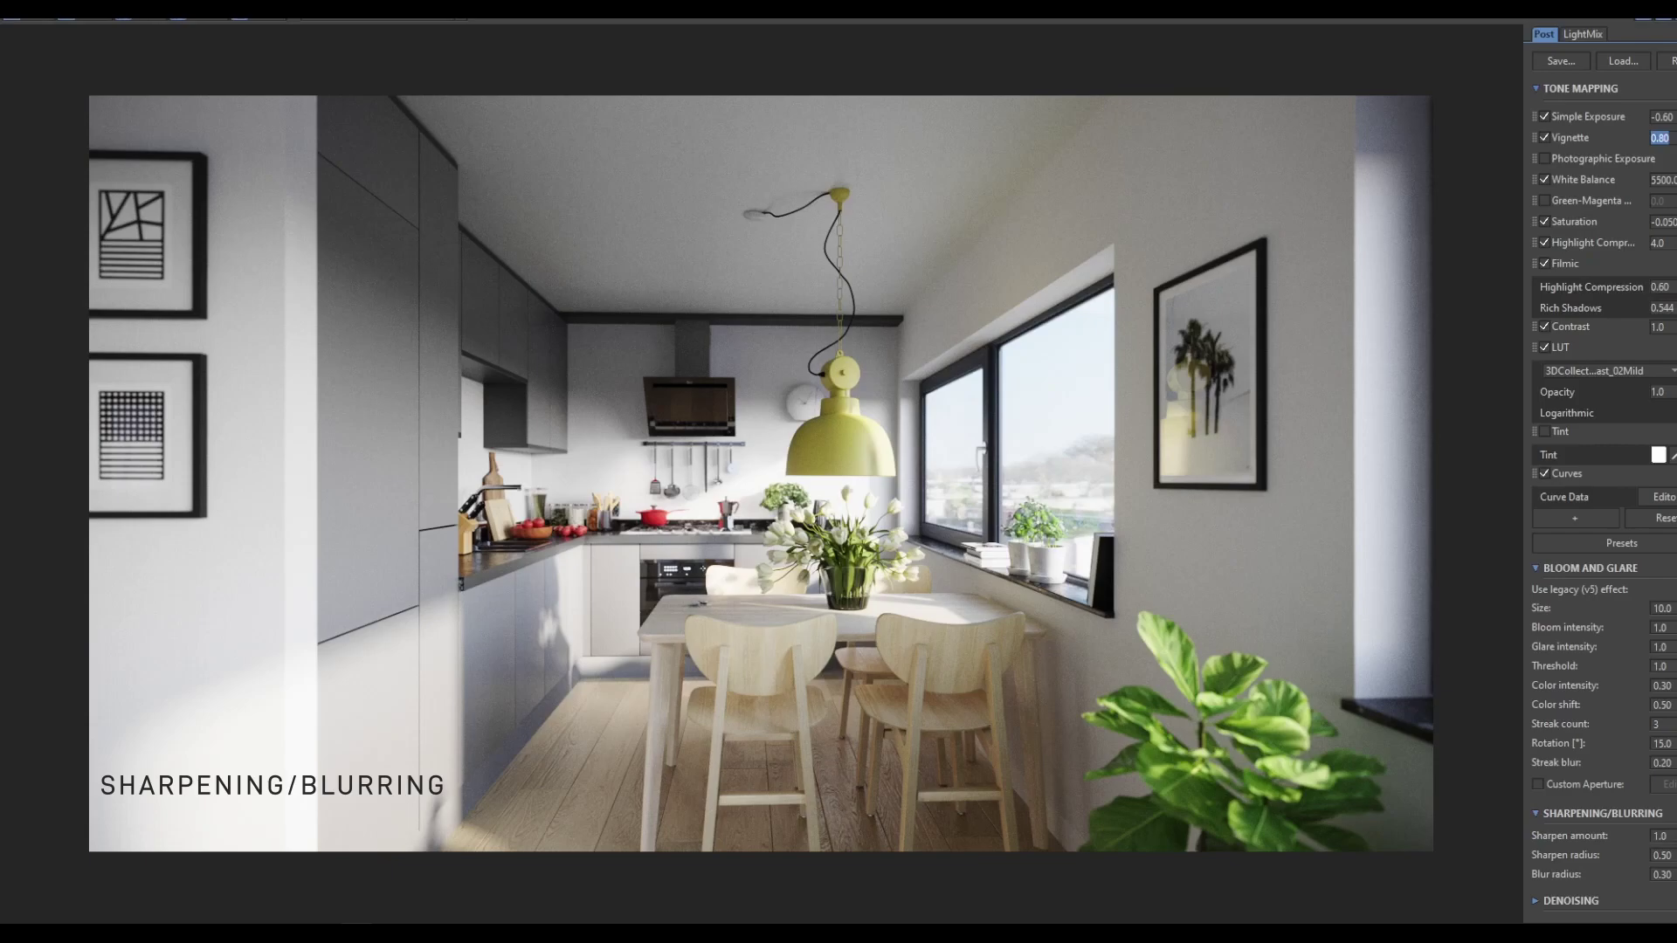
Try a sharpen radius of 1.0 while examining the dining table and chairs up close.
{"action": "scroll", "coordinate": [785, 669], "scroll_direction": "up", "scroll_amount": 1}
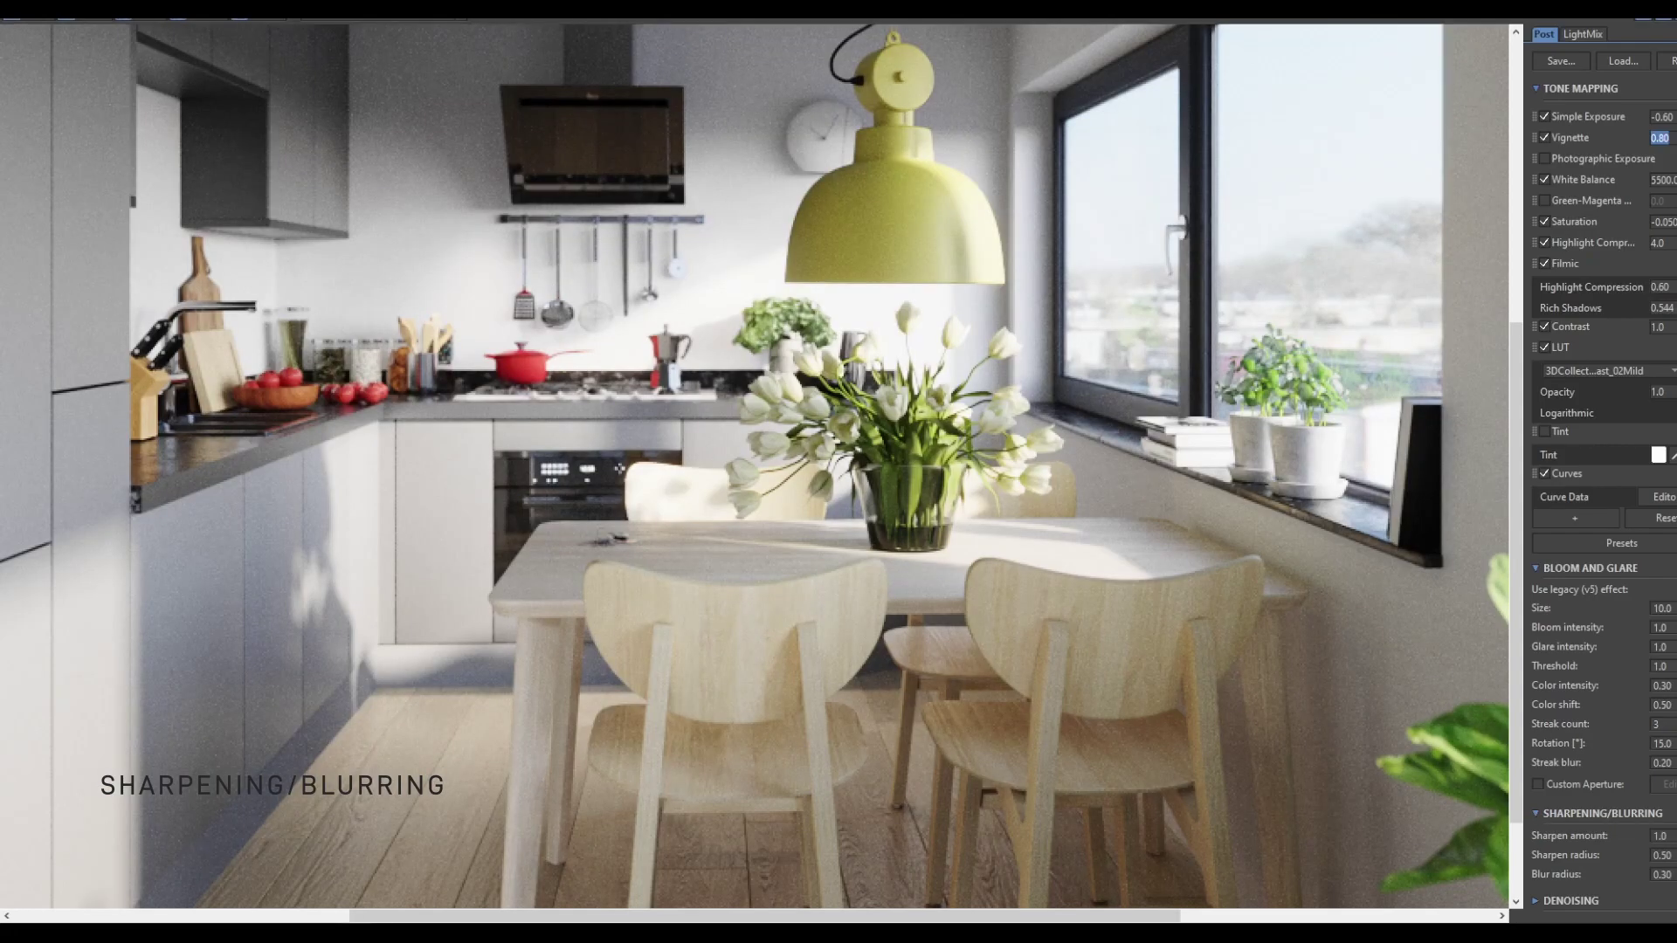
{"action": "double_click", "coordinate": [1658, 836]}
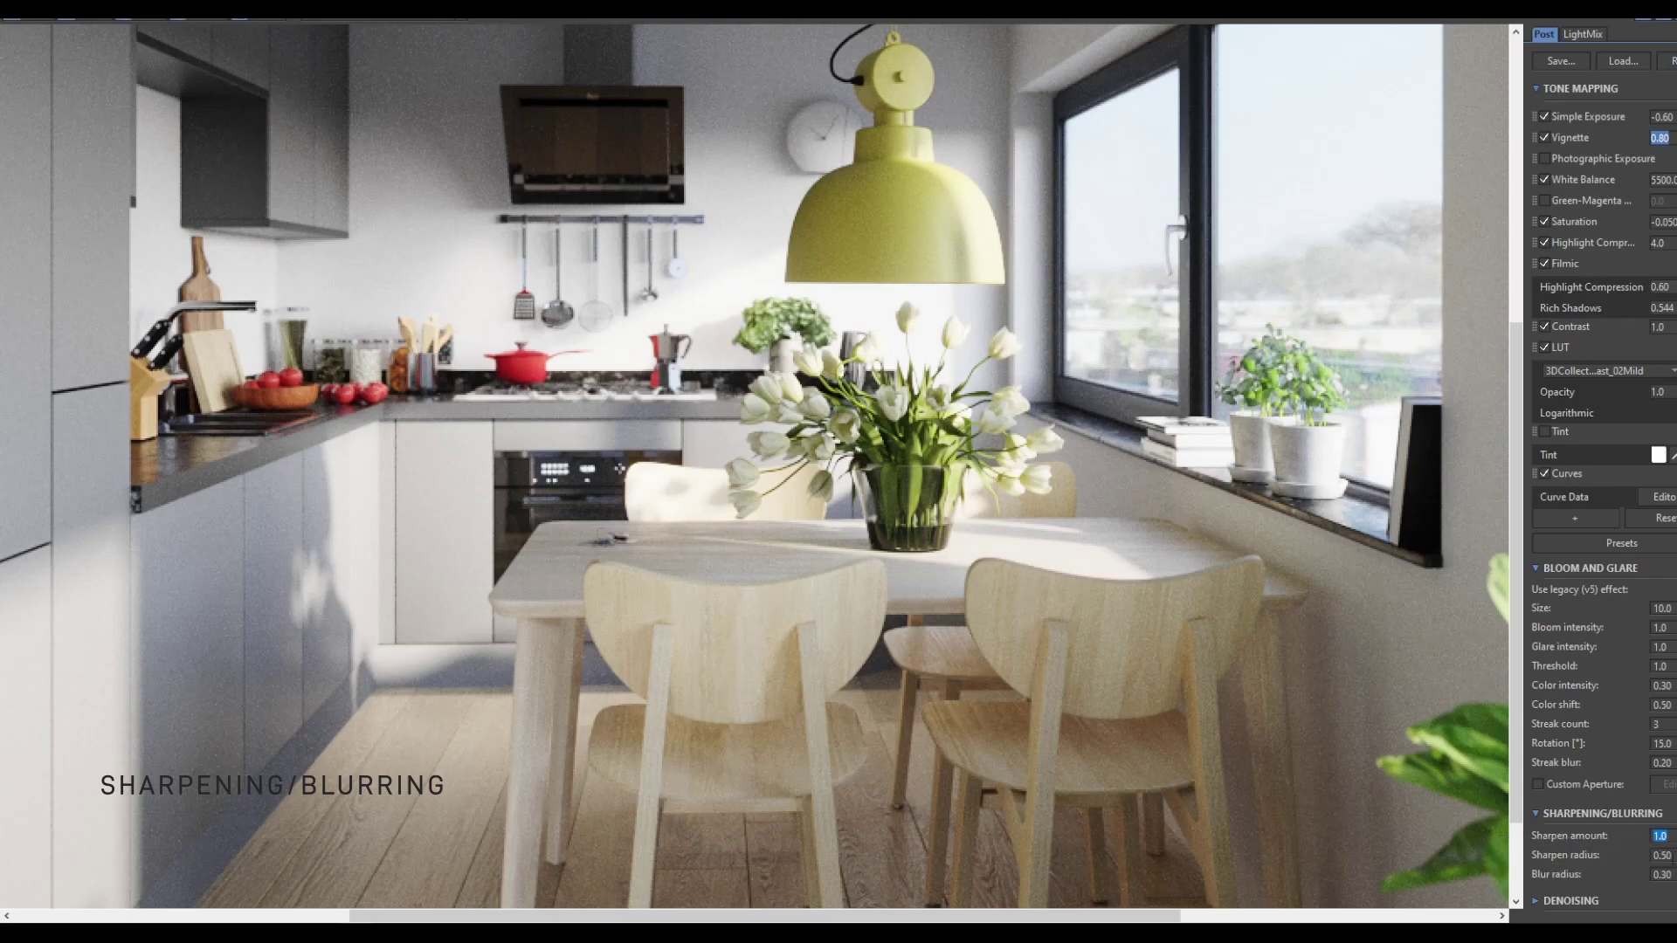
{"action": "double_click", "coordinate": [1660, 855]}
{"action": "type", "text": "1.0"}
{"action": "key", "text": "Return"}
{"action": "scroll", "coordinate": [703, 654], "scroll_direction": "up", "scroll_amount": 1}
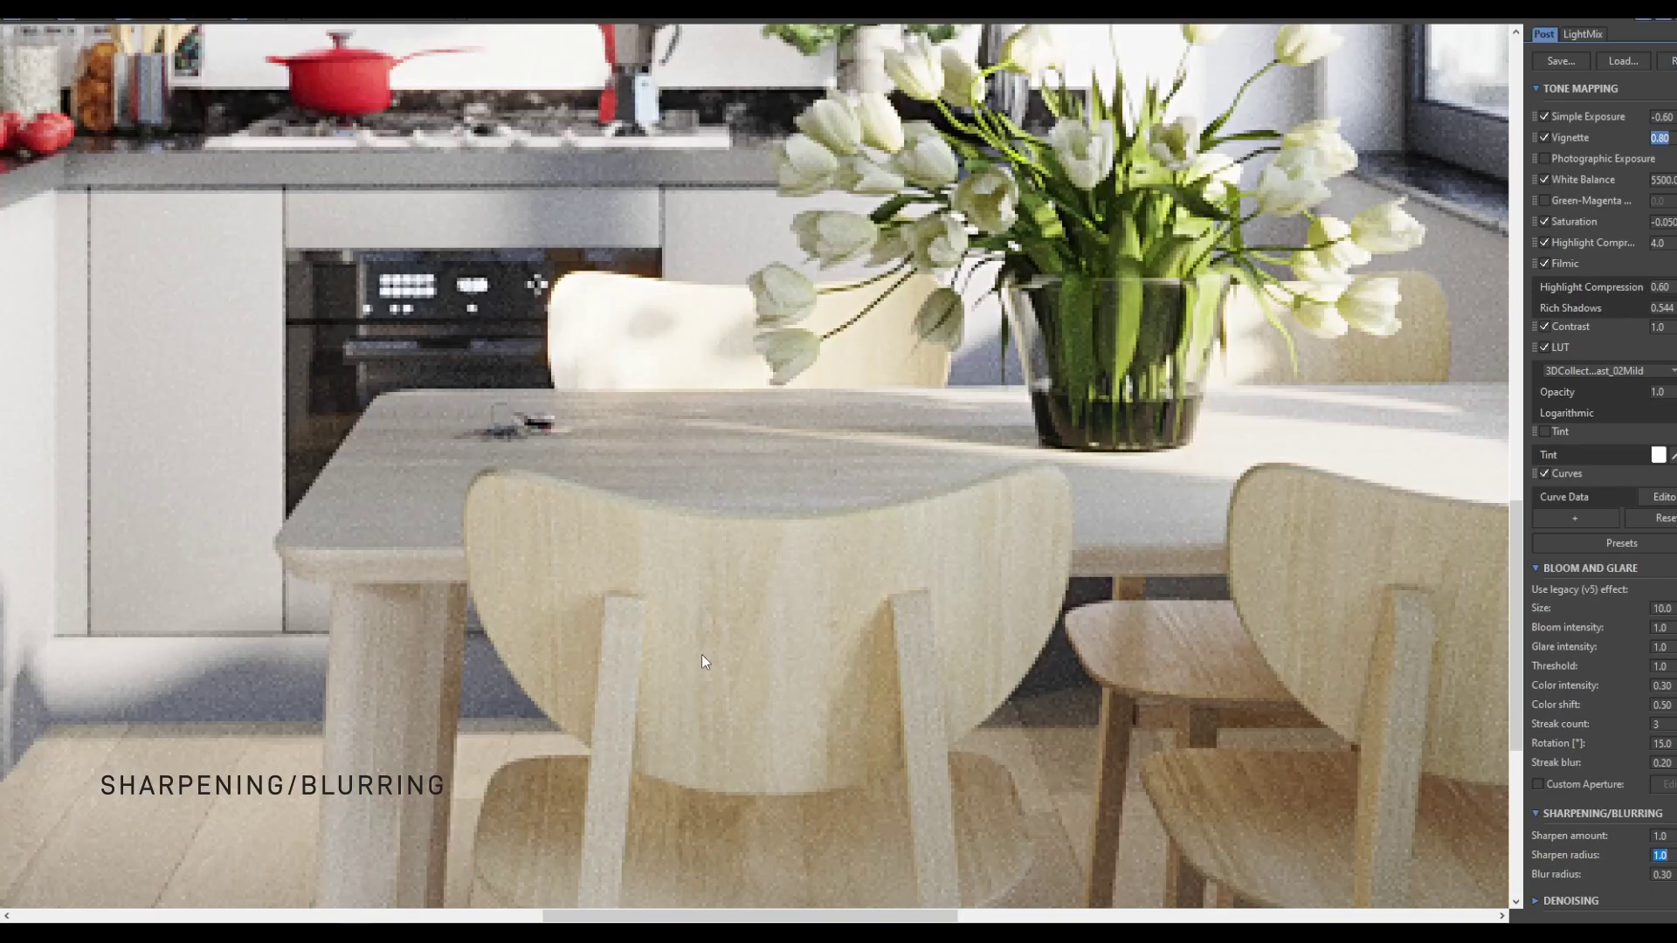
Compare a sharpen radius of 0.0 with 1.0 on the table area and the whole render.
{"action": "double_click", "coordinate": [1658, 855]}
{"action": "type", "text": "0.0"}
{"action": "key", "text": "Return"}
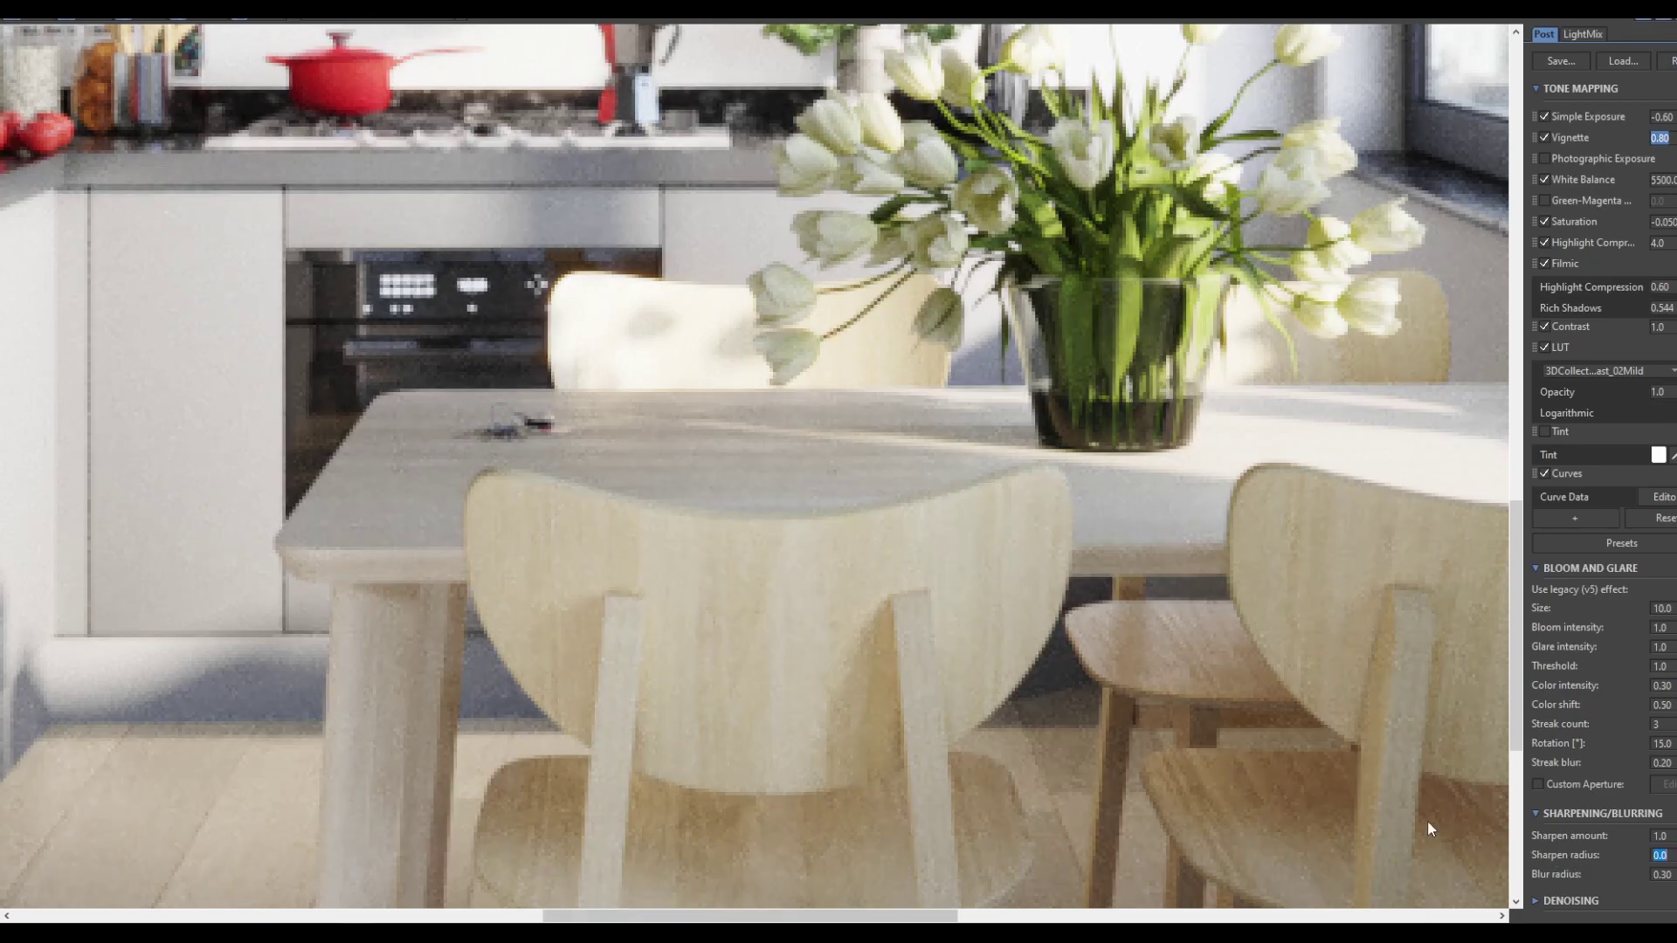
{"action": "type", "text": "2.0"}
{"action": "key", "text": "Return"}
{"action": "scroll", "coordinate": [909, 548], "scroll_direction": "down", "scroll_amount": 2}
{"action": "scroll", "coordinate": [863, 549], "scroll_direction": "down", "scroll_amount": 3}
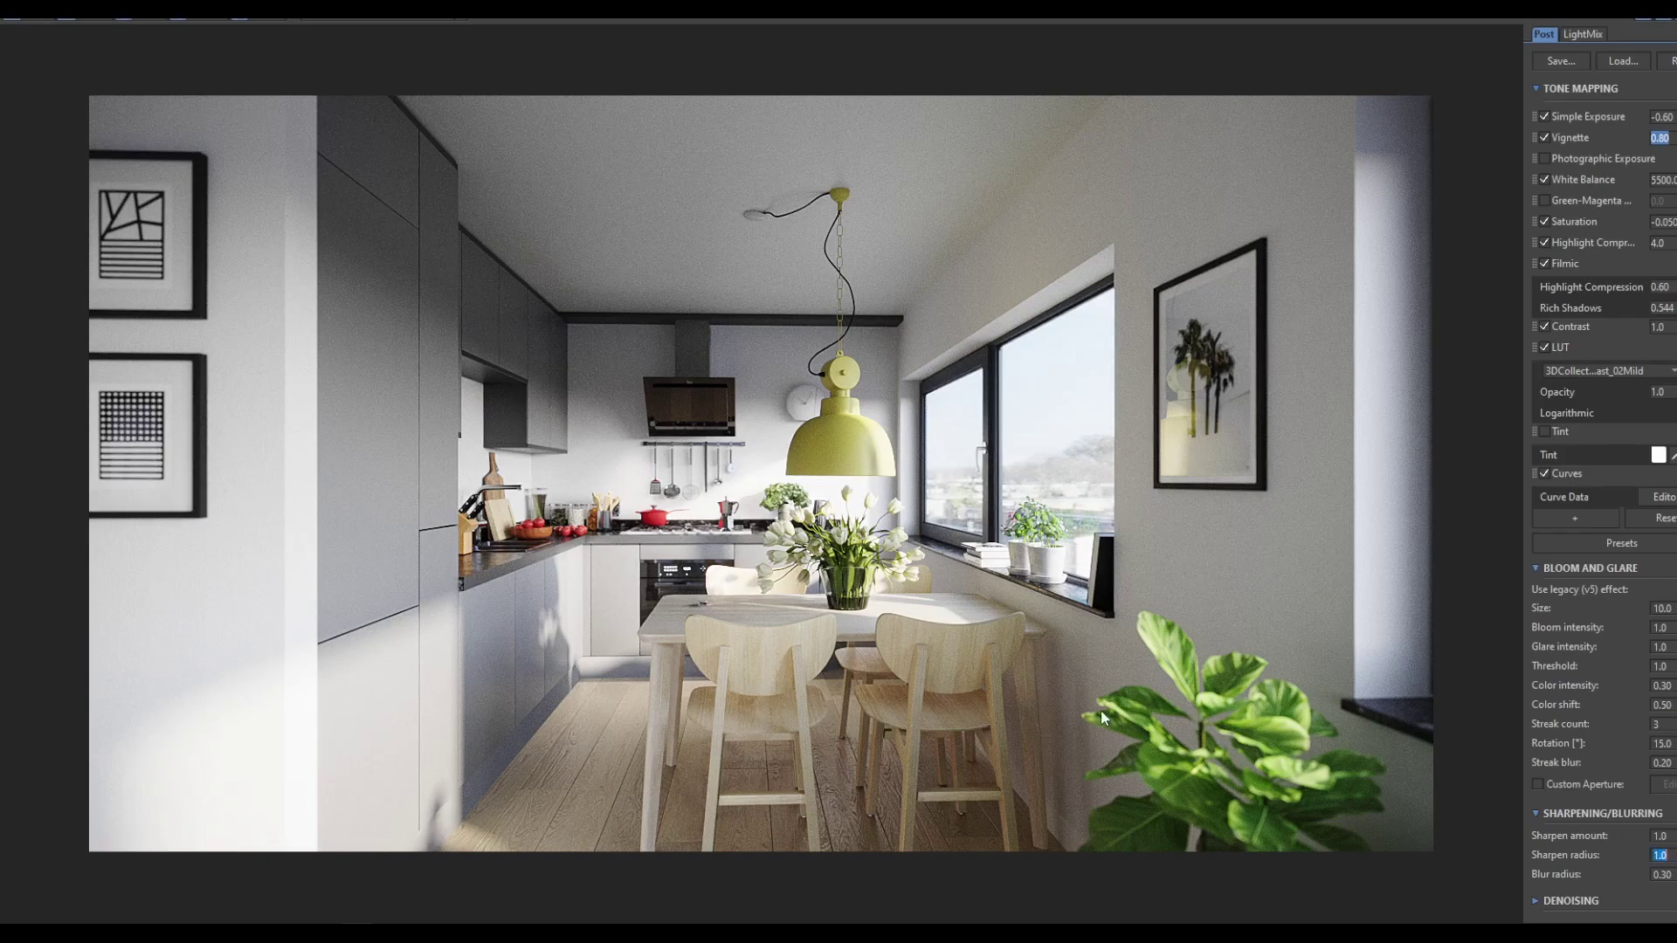
Try a sharpen radius of 0.50 together with a blur radius of 1.0.
{"action": "type", "text": "0.5"}
{"action": "key", "text": "Return"}
{"action": "key", "text": "Tab"}
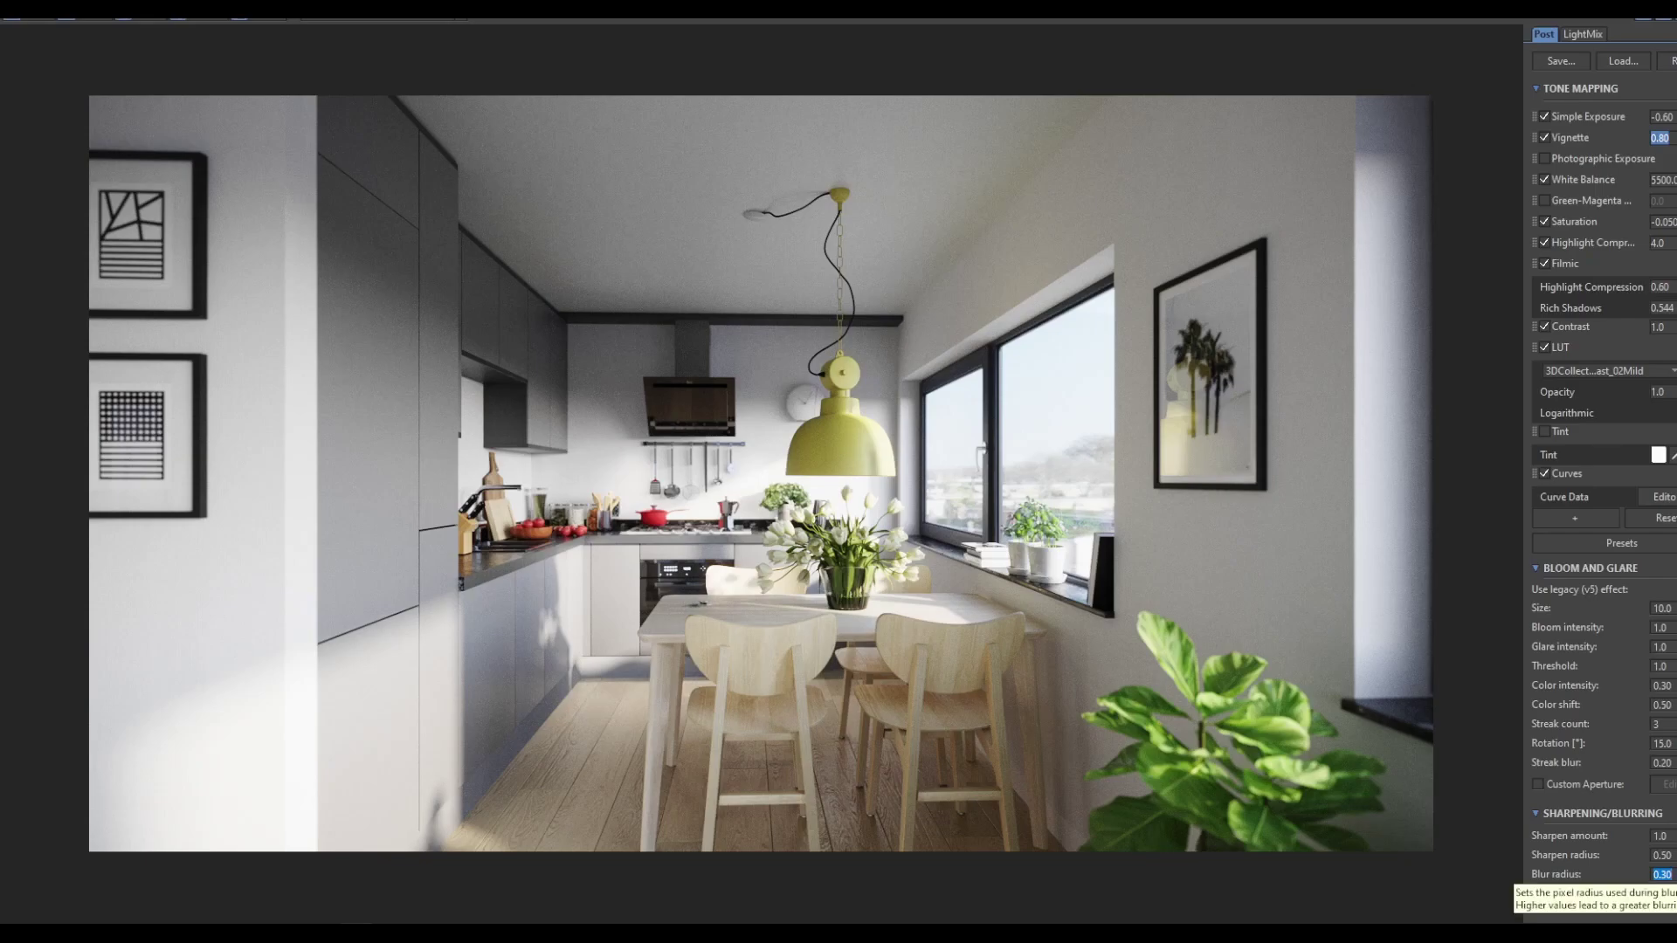
{"action": "type", "text": "1"}
{"action": "key", "text": "Return"}
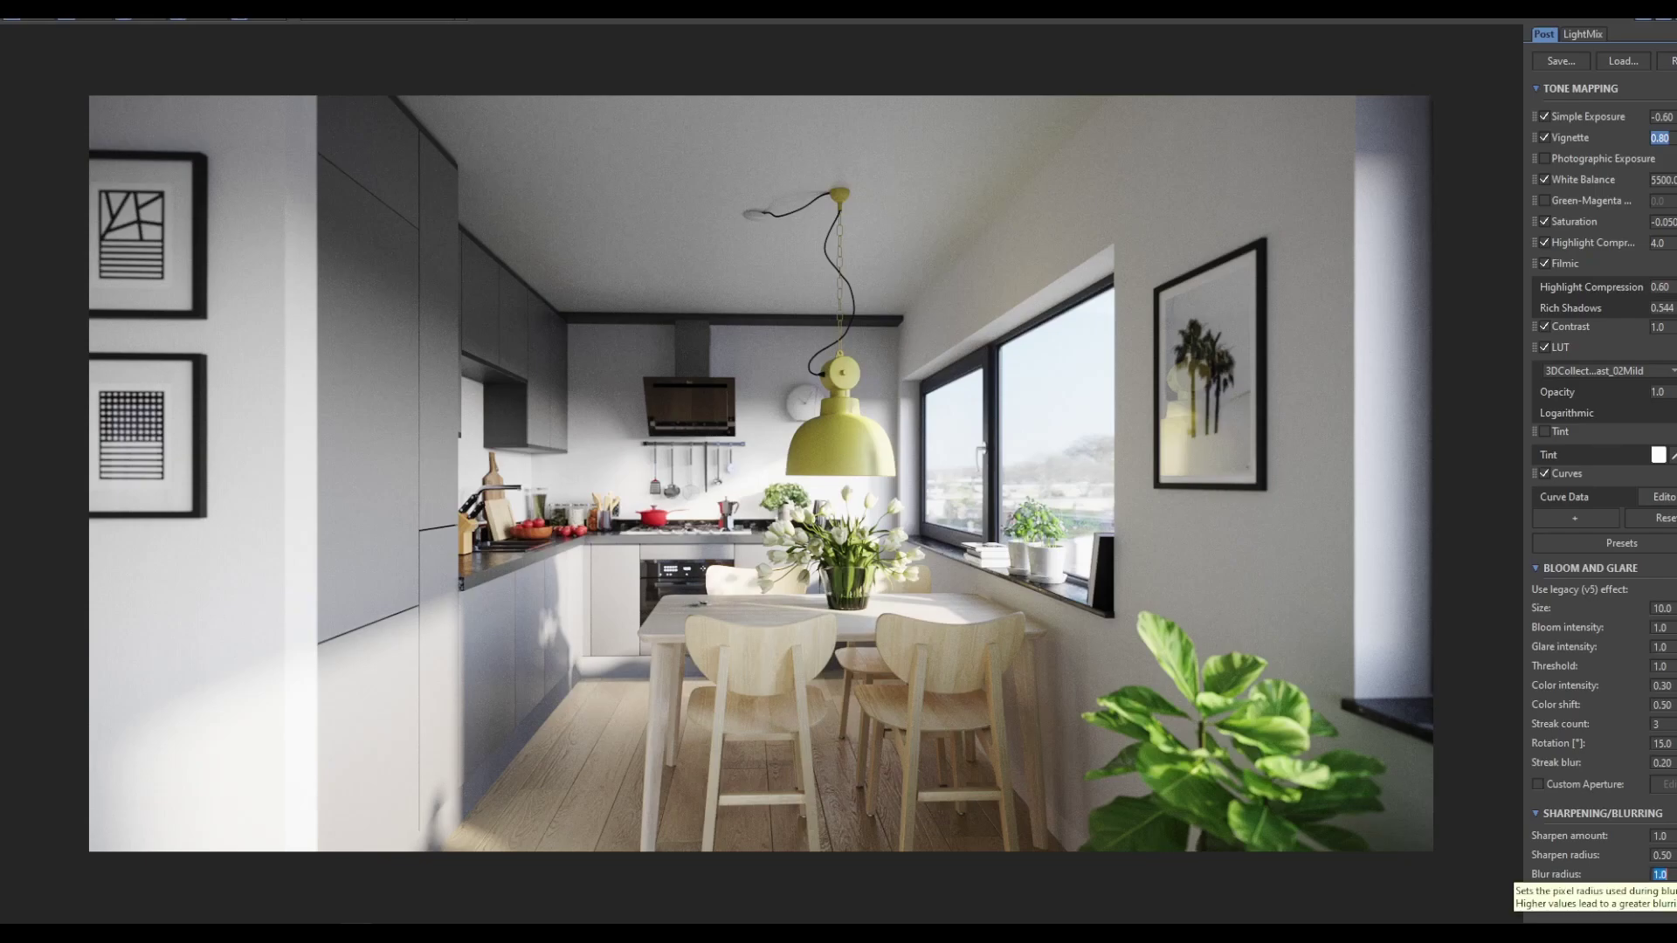
Set the sharpen radius to 1.0 and try a blur radius of 1.0.
{"action": "scroll", "coordinate": [759, 472], "scroll_direction": "up", "scroll_amount": 2}
{"action": "left_click", "coordinate": [1661, 855]}
{"action": "type", "text": "1"}
{"action": "key", "text": "Tab"}
{"action": "type", "text": "2"}
{"action": "key", "text": "Return"}
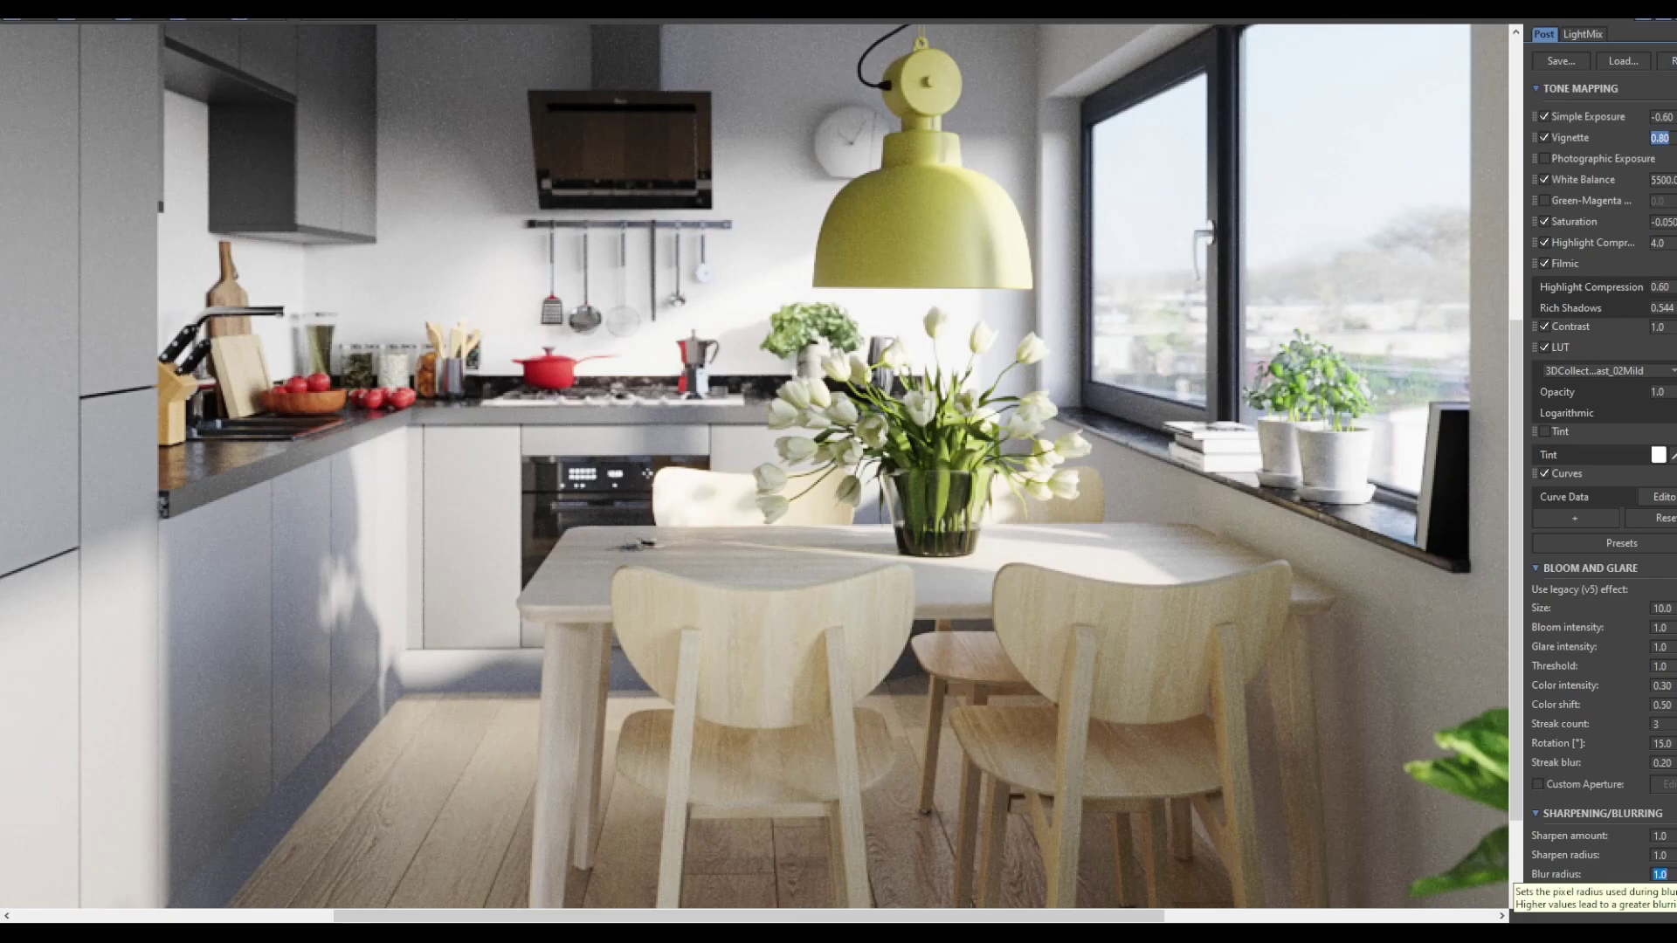
Set the blur radius to 0.50 and check the sharpness across the whole kitchen render.
{"action": "type", "text": "0.5"}
{"action": "key", "text": "Return"}
{"action": "key", "text": "shift+Tab"}
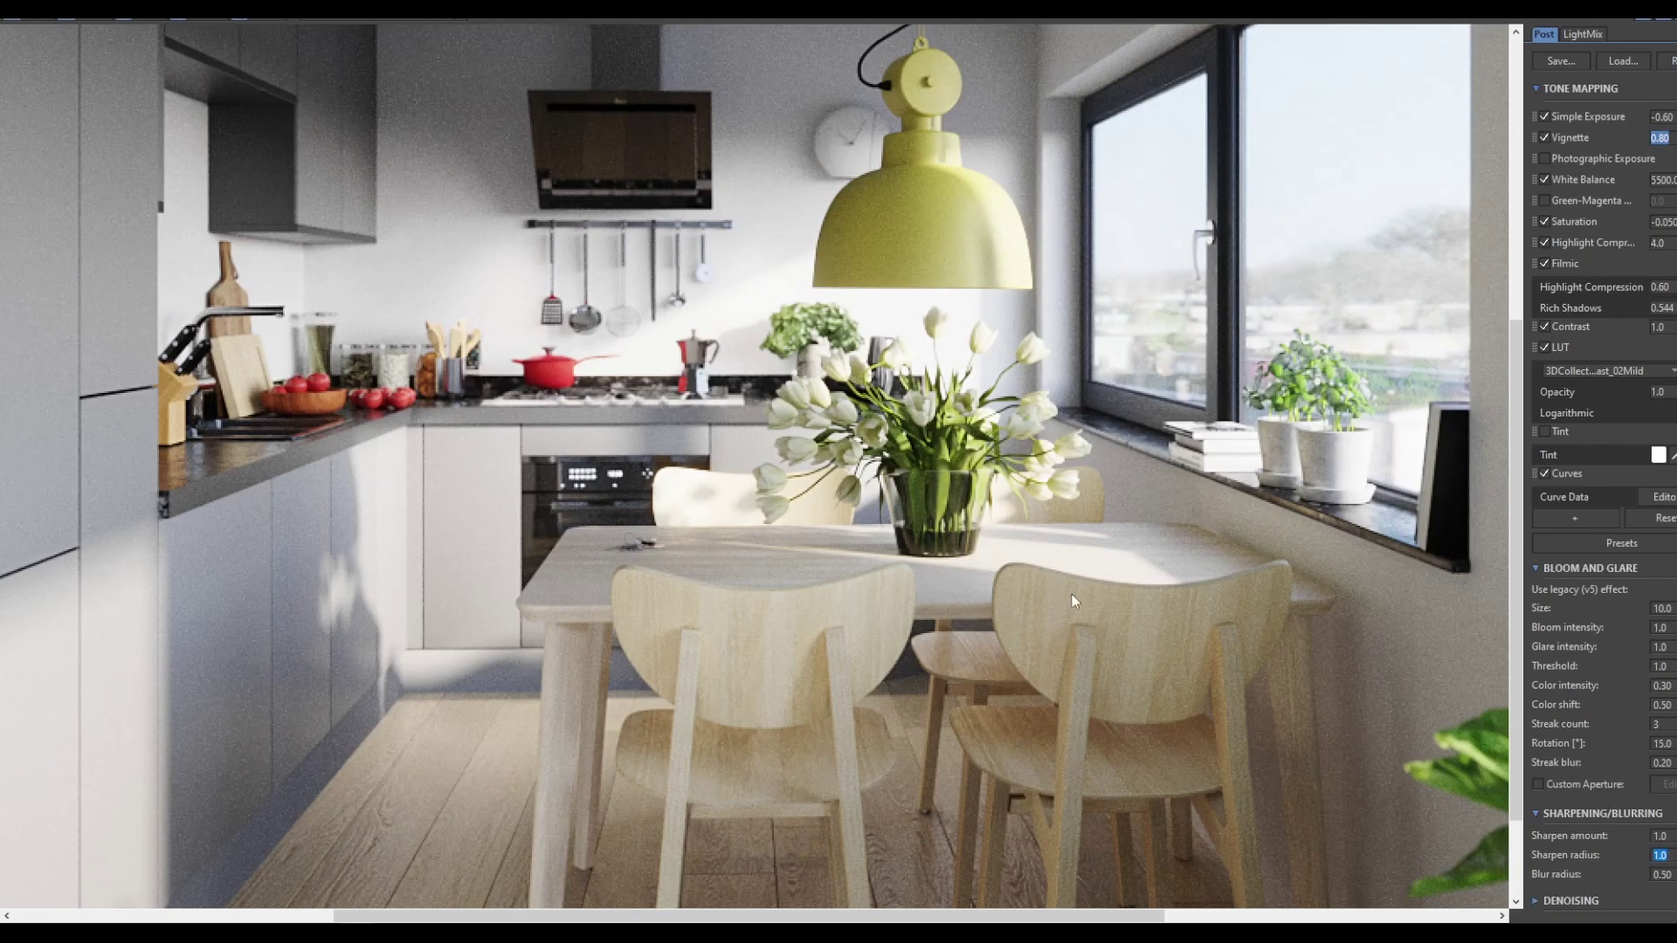
{"action": "scroll", "coordinate": [1083, 605], "scroll_direction": "down", "scroll_amount": 3}
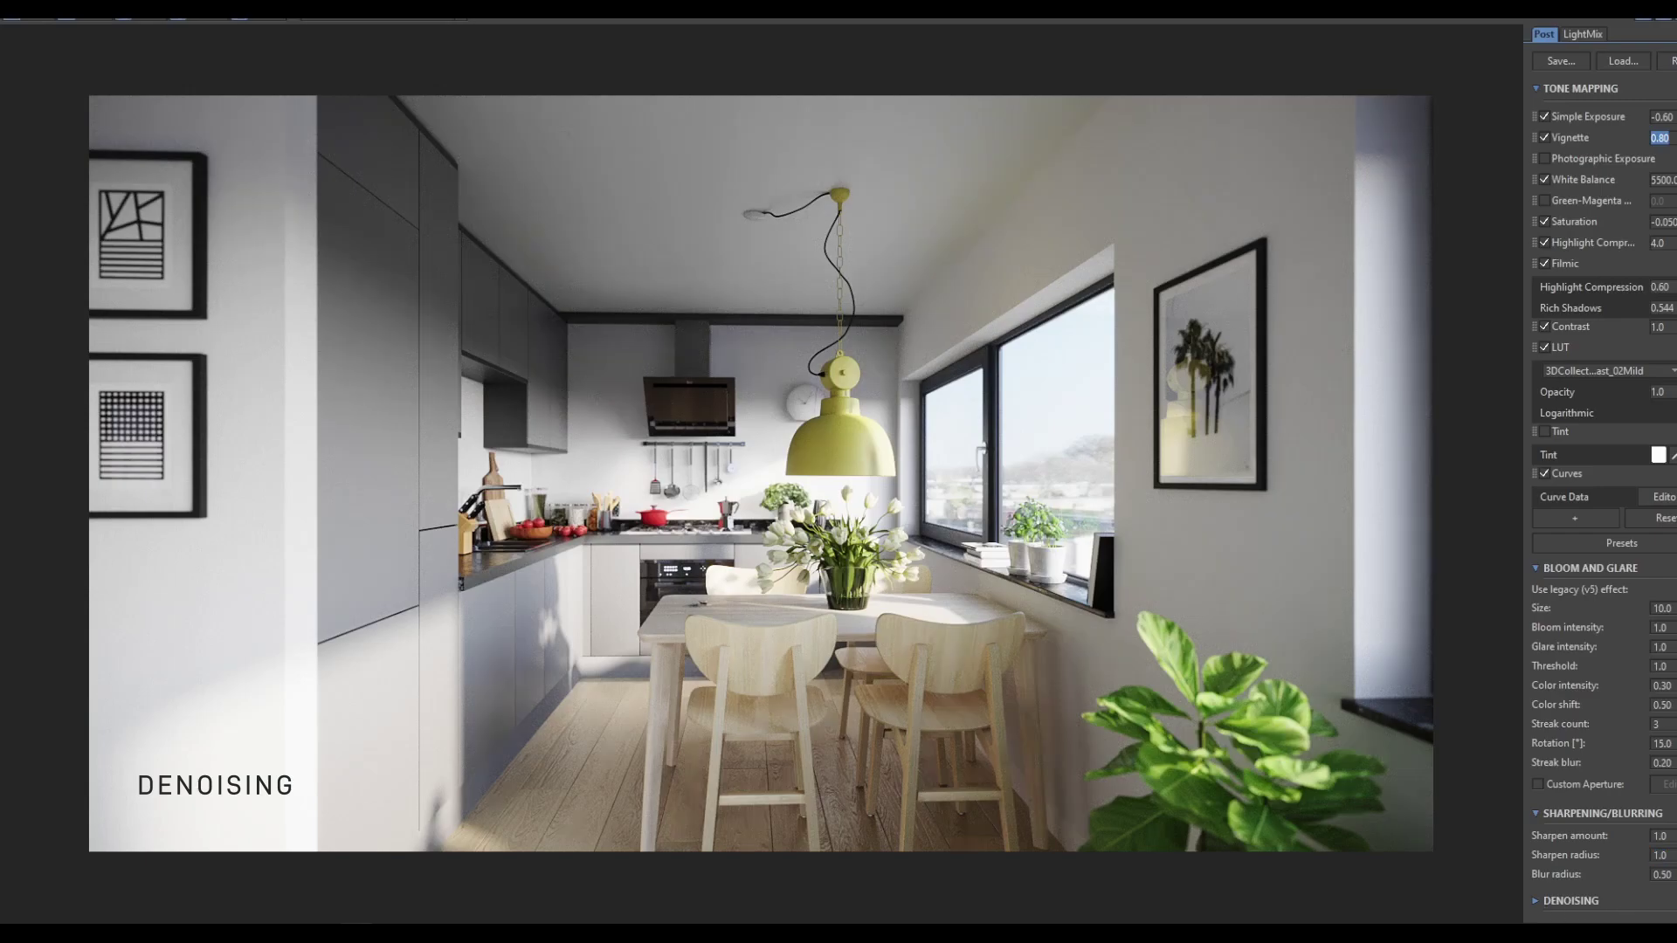
Examine the noise on the ceiling and wall cabinets, and expand the Denoising settings.
{"action": "scroll", "coordinate": [984, 229], "scroll_direction": "up", "scroll_amount": 5}
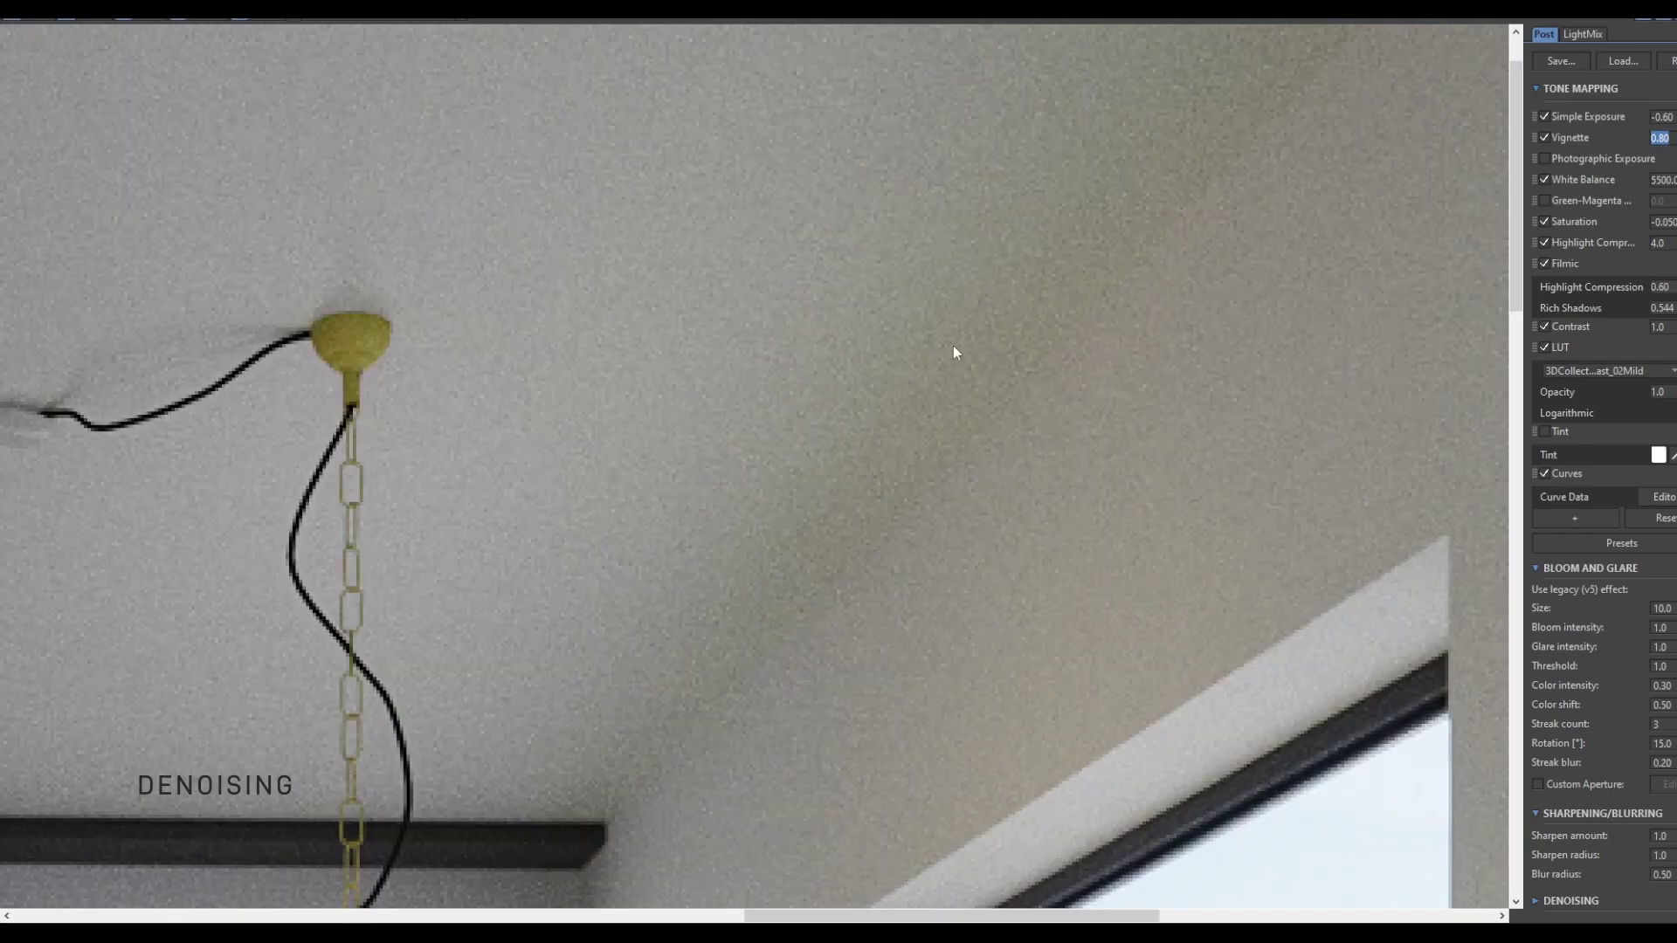
{"action": "scroll", "coordinate": [790, 474], "scroll_direction": "down", "scroll_amount": 3}
{"action": "left_click_drag", "start_coordinate": [585, 363], "coordinate": [917, 440]}
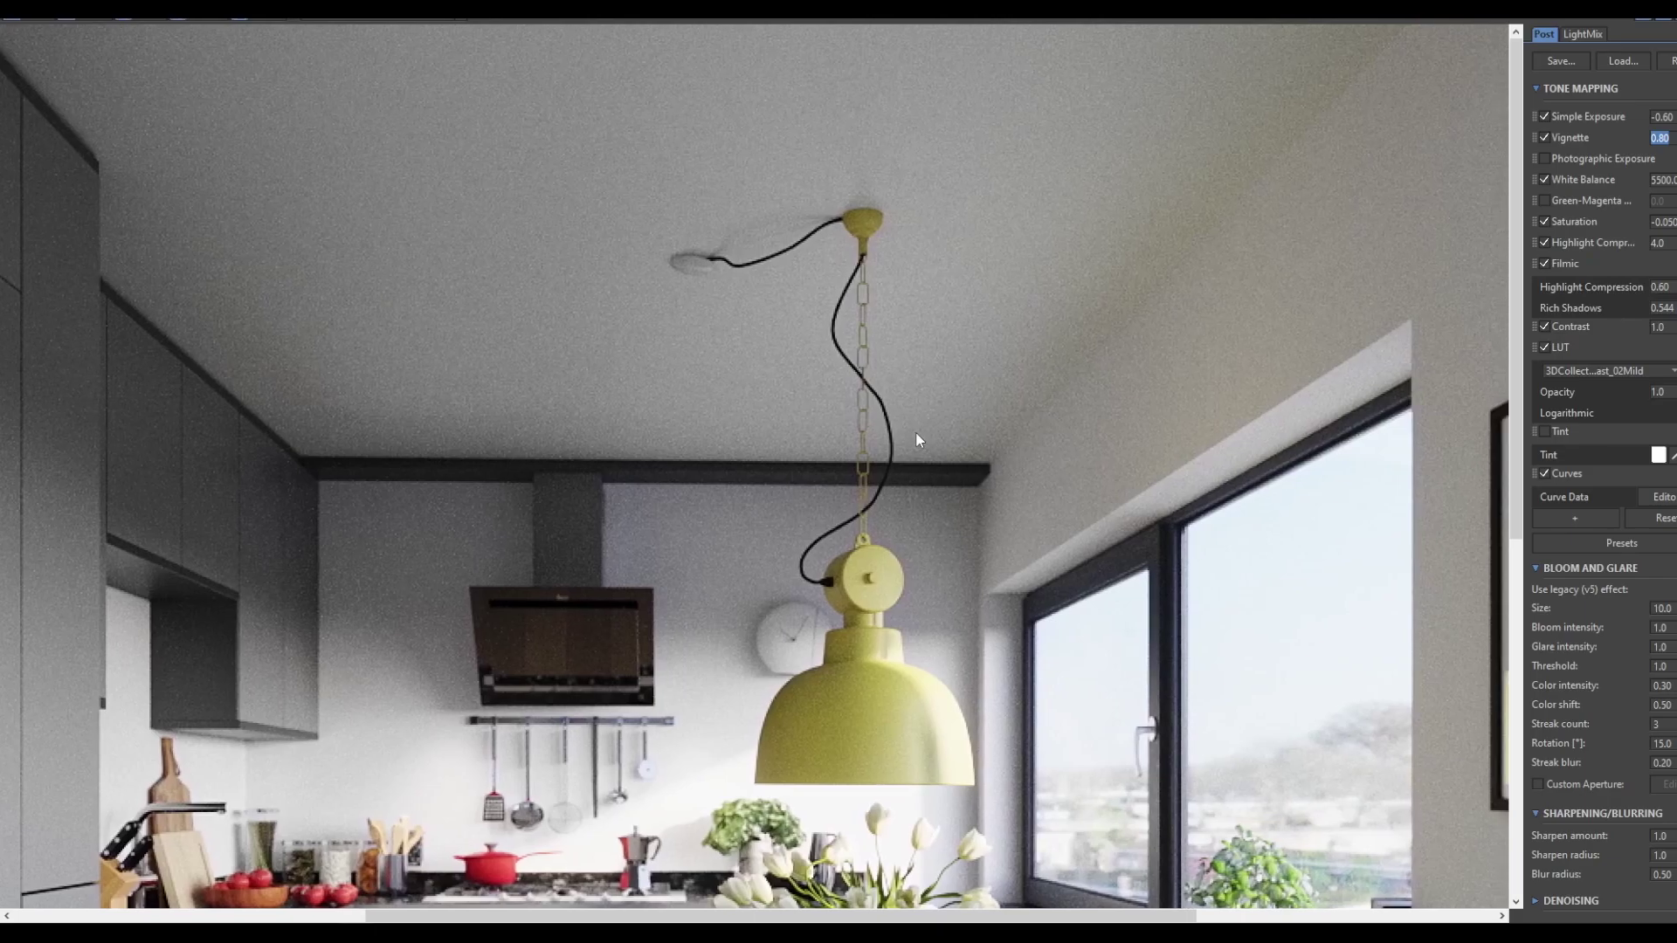
{"action": "left_click_drag", "start_coordinate": [401, 521], "coordinate": [814, 590]}
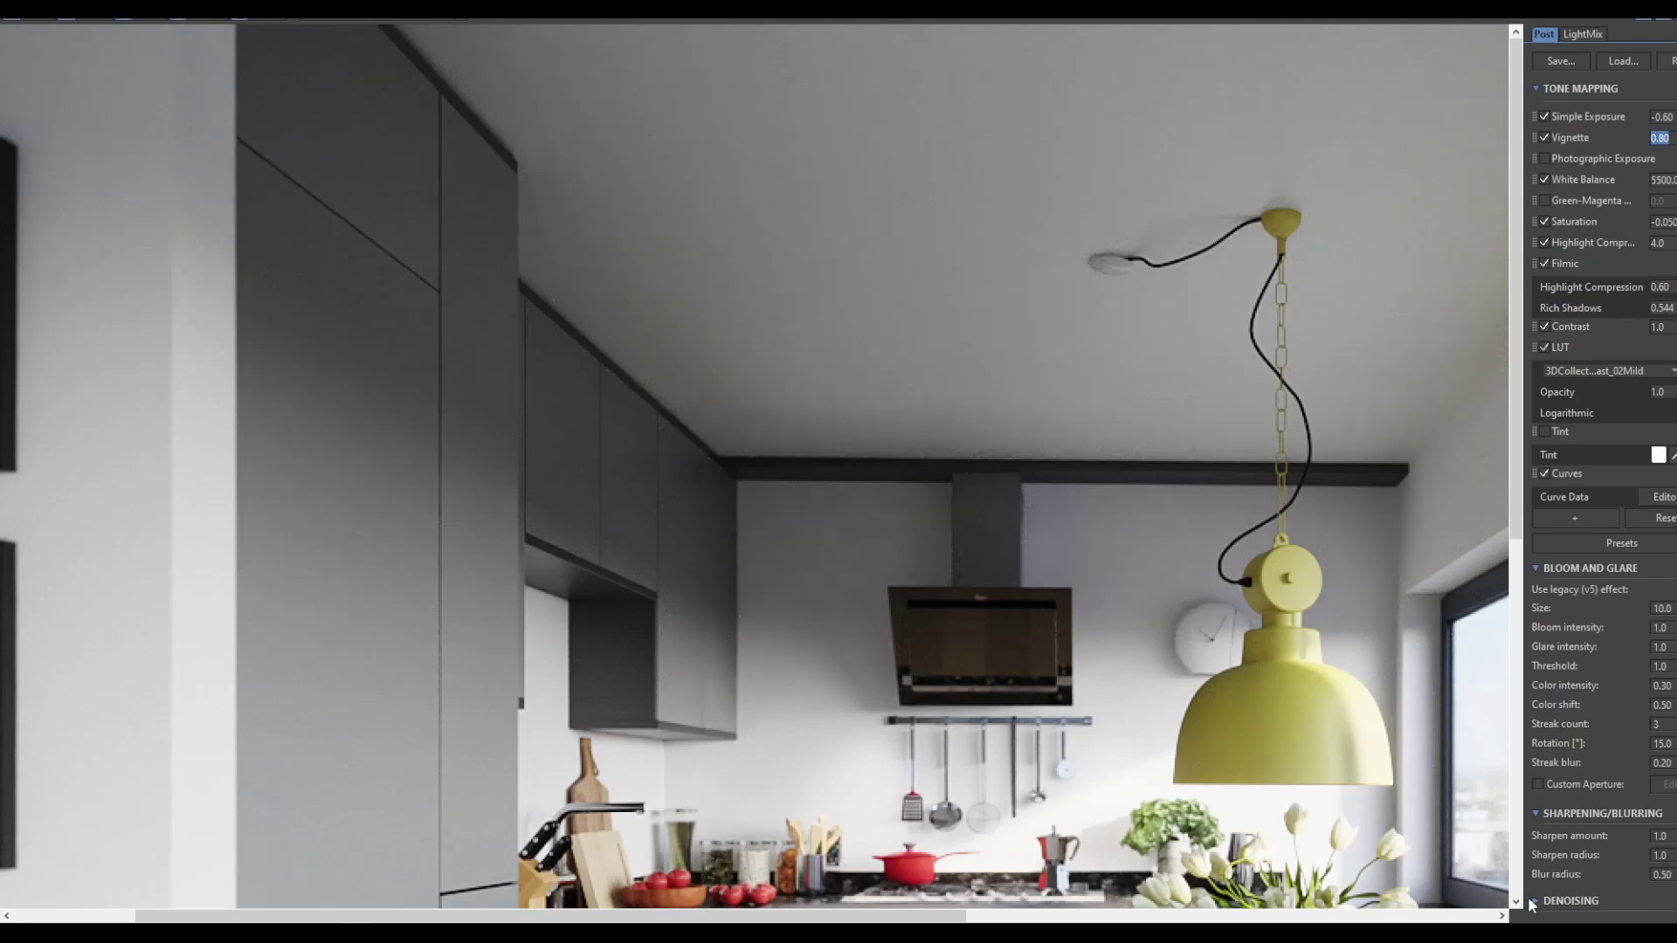
{"action": "scroll", "coordinate": [1617, 821], "scroll_direction": "down", "scroll_amount": 1}
{"action": "scroll", "coordinate": [1616, 820], "scroll_direction": "down", "scroll_amount": 1}
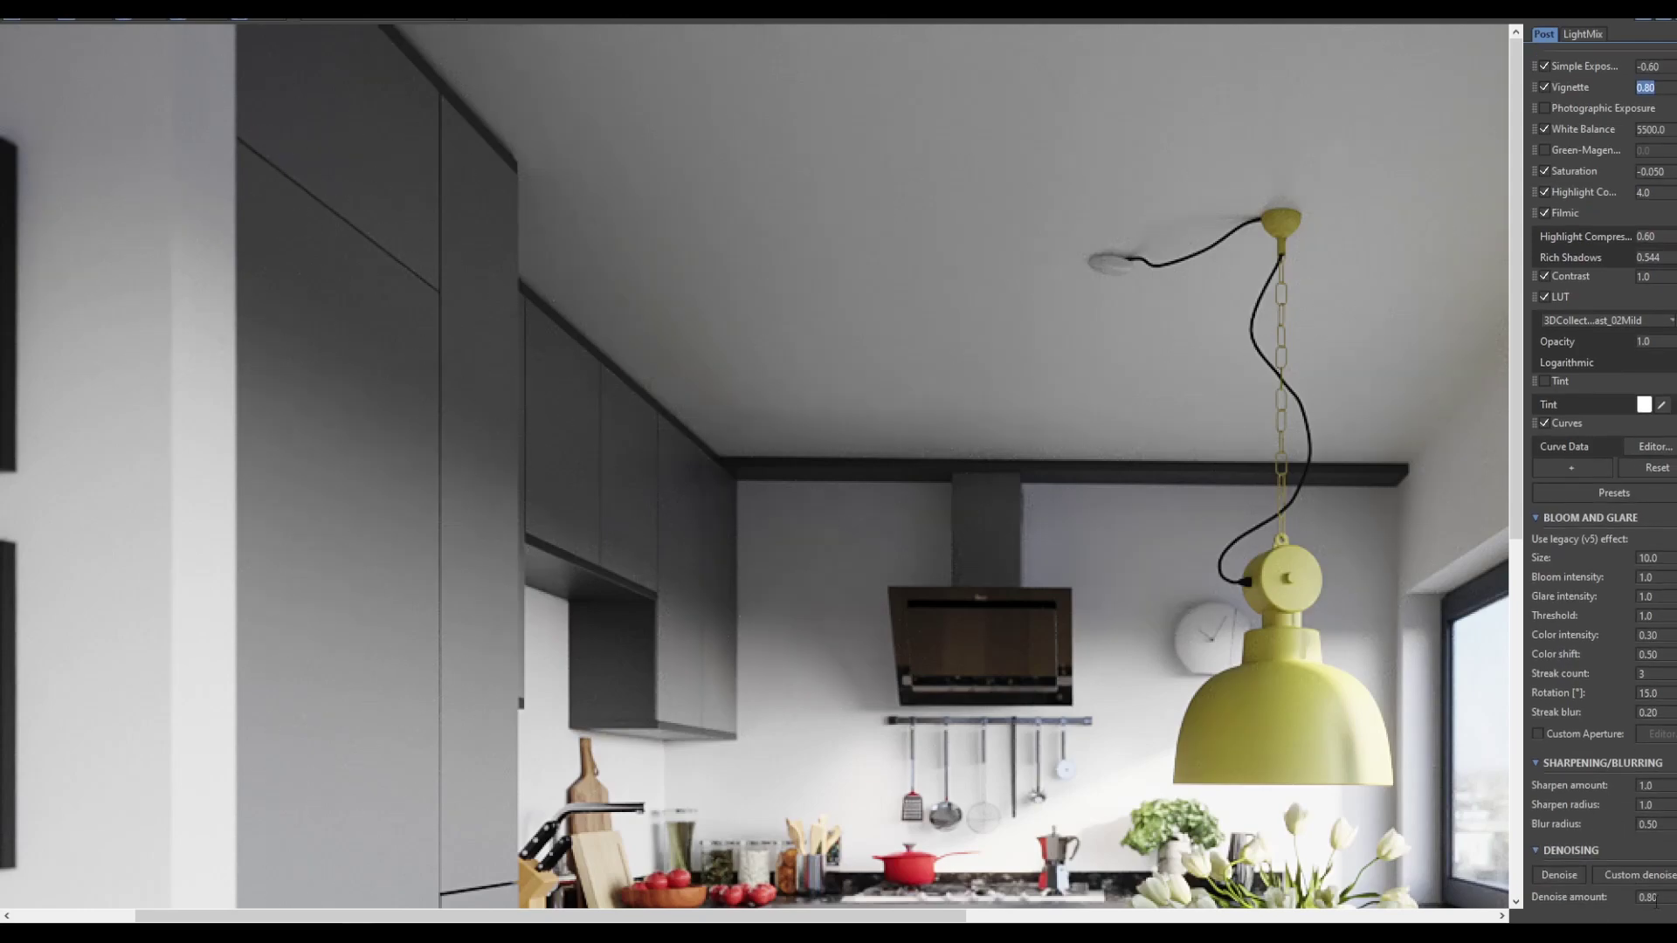
{"action": "scroll", "coordinate": [620, 352], "scroll_direction": "up", "scroll_amount": 2}
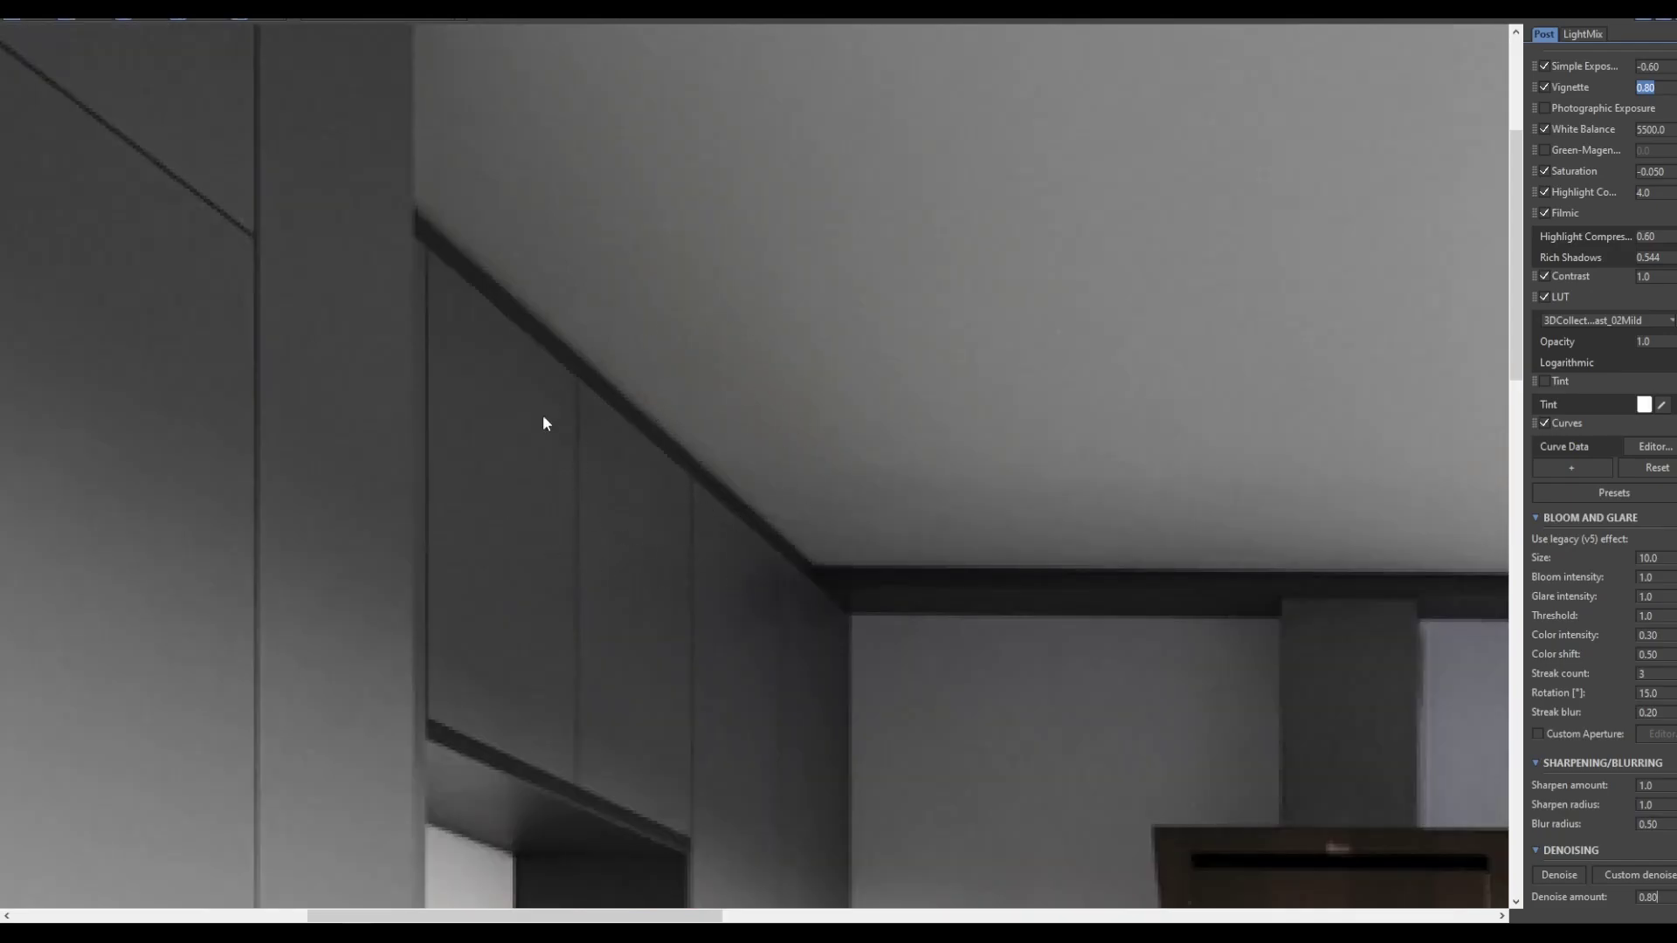
{"action": "scroll", "coordinate": [678, 462], "scroll_direction": "down", "scroll_amount": 2}
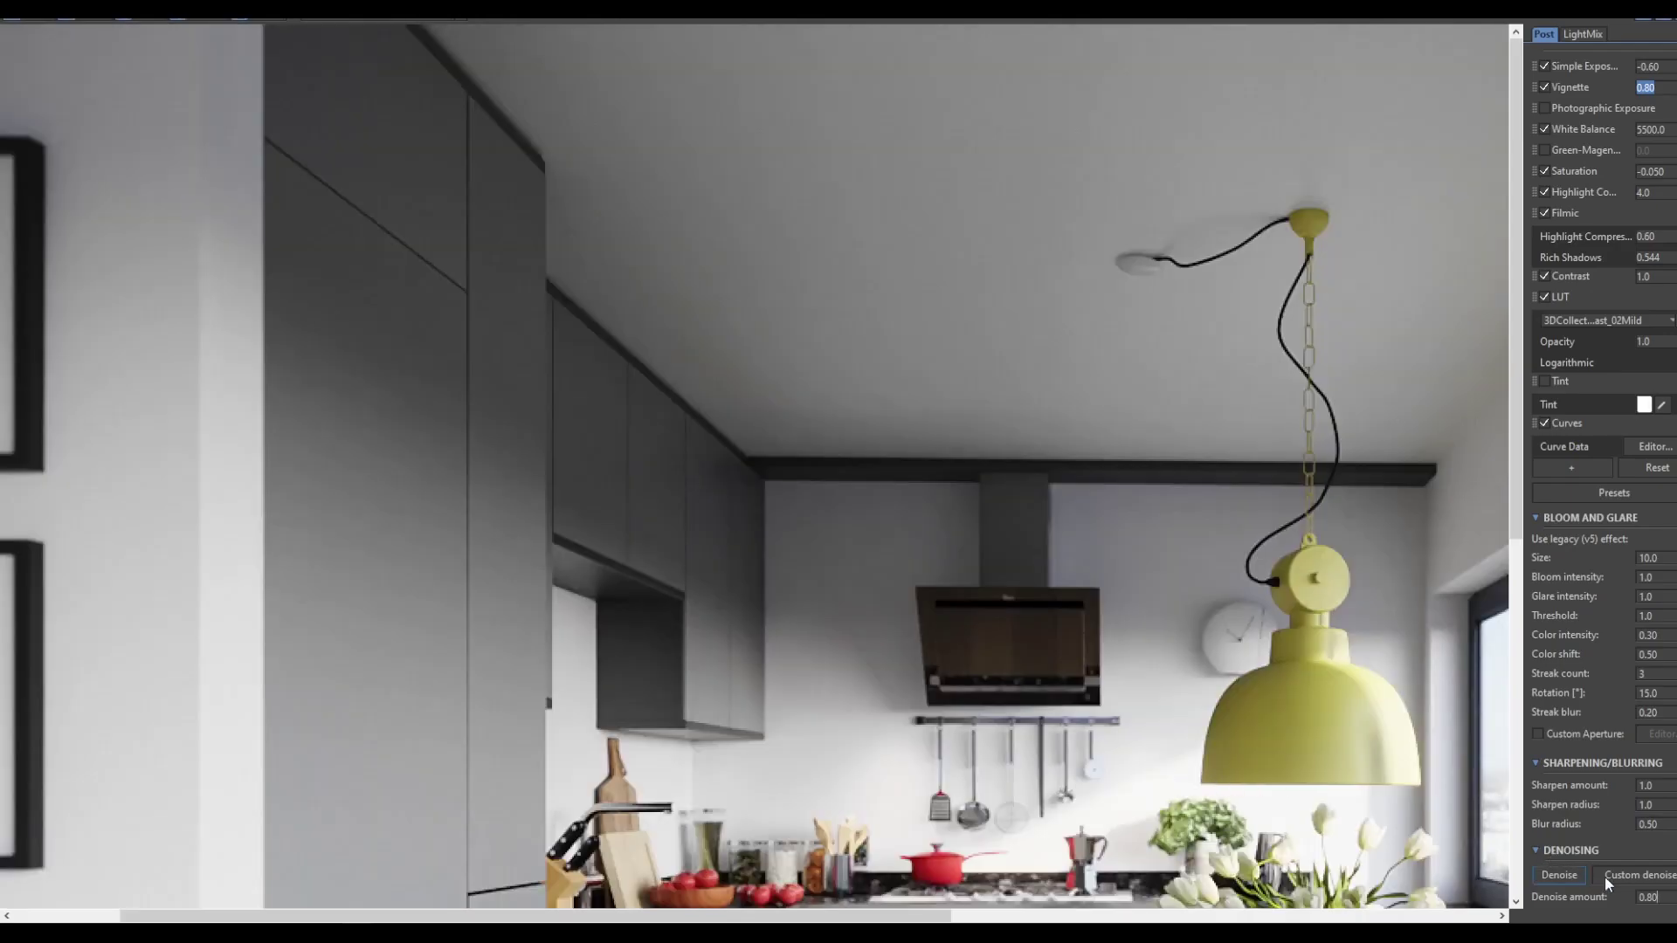
Try a denoise amount of 1.0 and inspect the range hood, cabinets and side wall.
{"action": "left_click", "coordinate": [1665, 898]}
{"action": "type", "text": "1"}
{"action": "key", "text": "Return"}
{"action": "scroll", "coordinate": [807, 599], "scroll_direction": "up", "scroll_amount": 2}
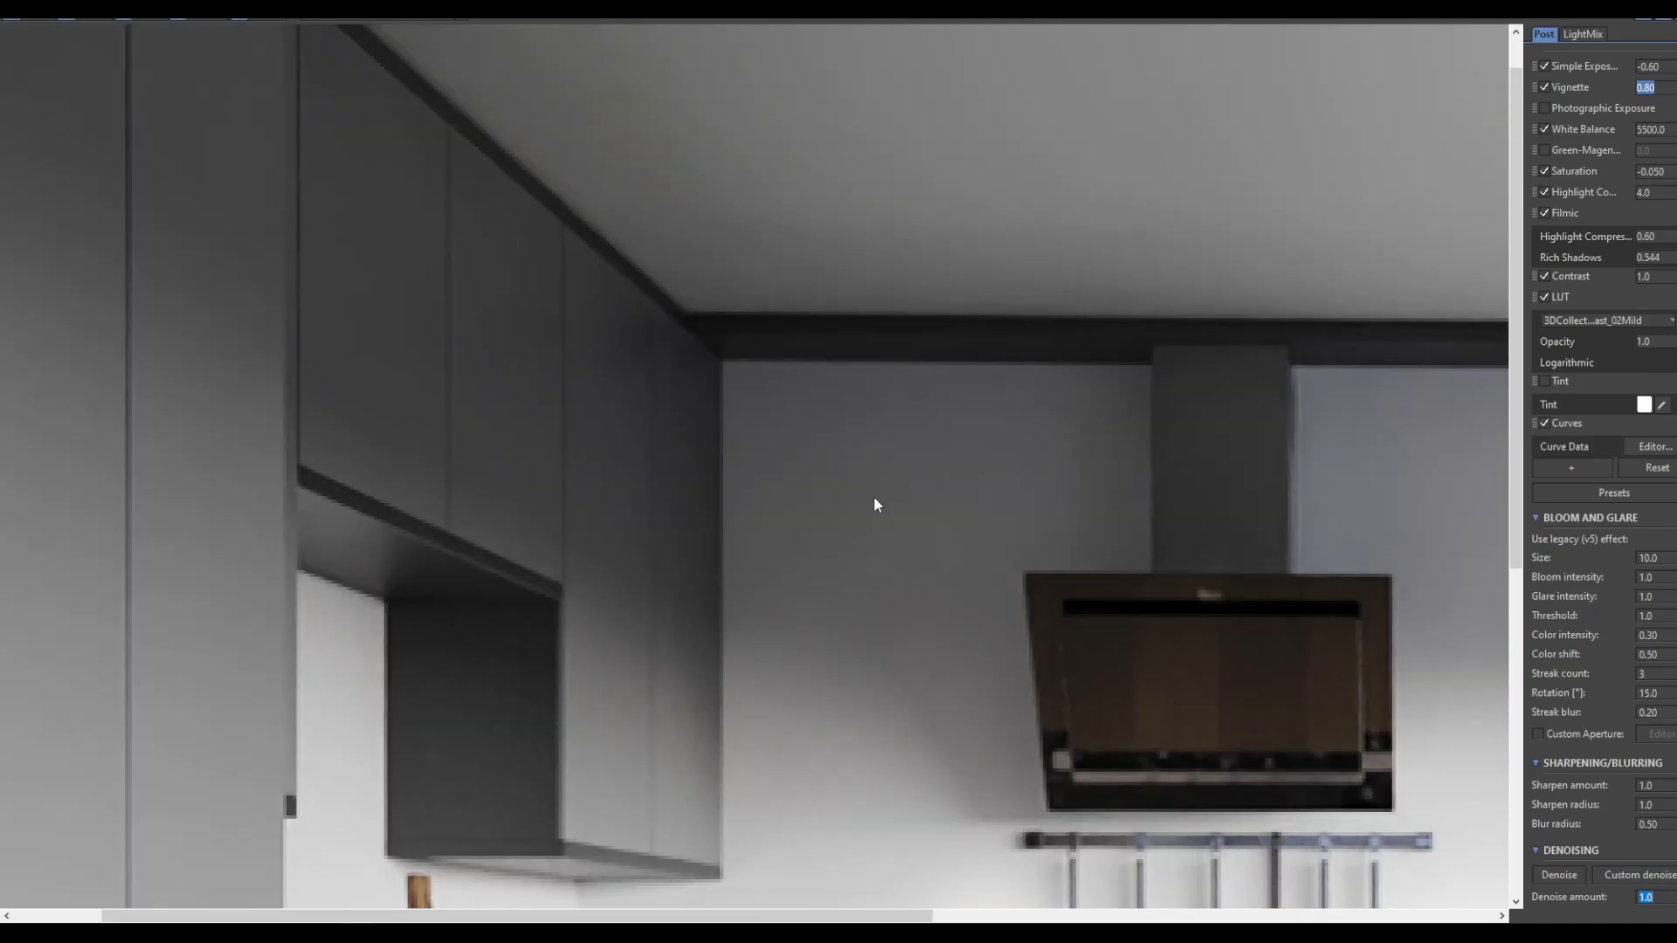
{"action": "scroll", "coordinate": [873, 496], "scroll_direction": "down", "scroll_amount": 2}
{"action": "scroll", "coordinate": [873, 496], "scroll_direction": "up", "scroll_amount": 3}
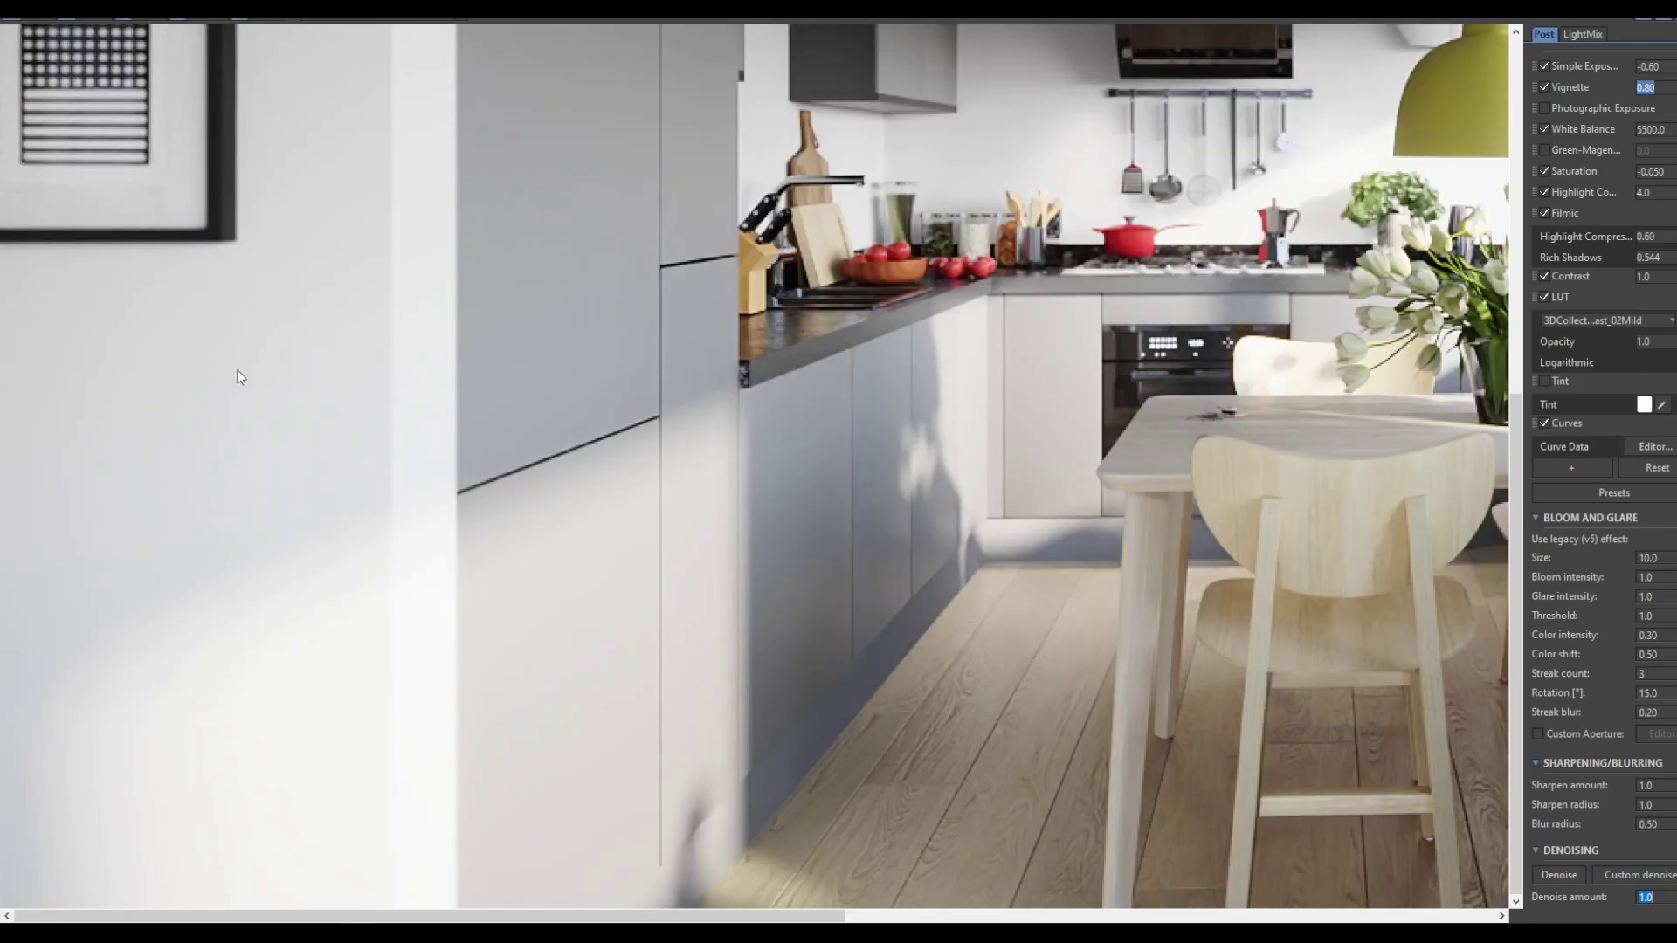
{"action": "scroll", "coordinate": [238, 377], "scroll_direction": "up", "scroll_amount": 3}
{"action": "scroll", "coordinate": [1107, 726], "scroll_direction": "down", "scroll_amount": 1}
Denoise the render with a denoise amount of 0.80 and inspect the side wall and tall cabinets.
{"action": "left_click", "coordinate": [1631, 874]}
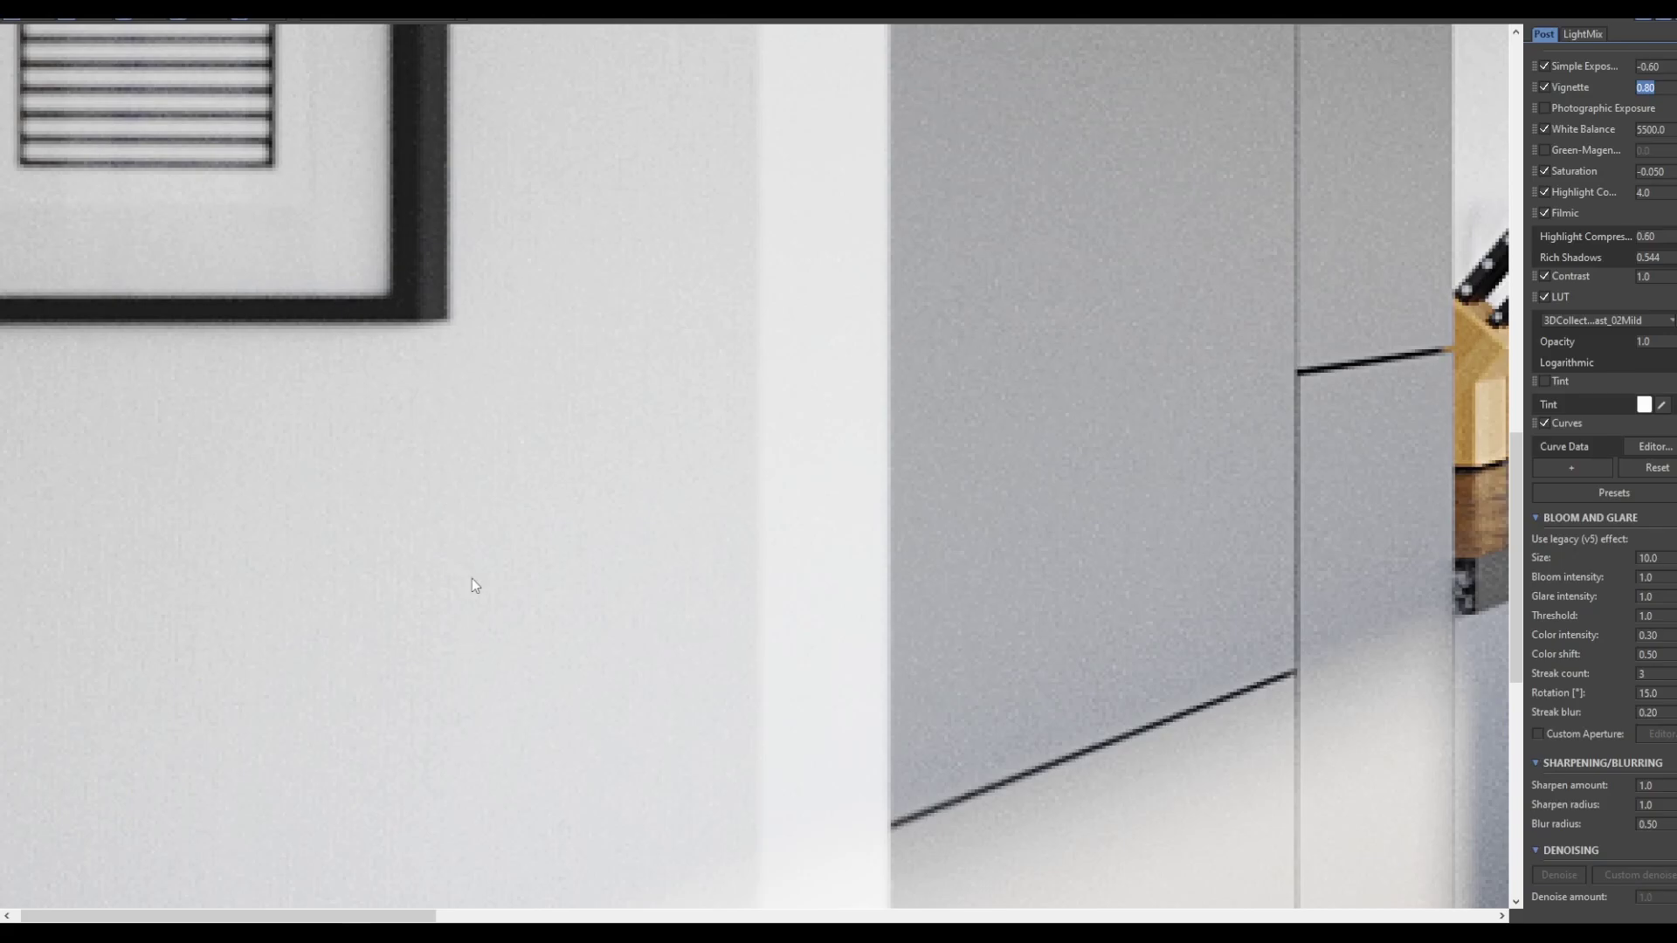
{"action": "scroll", "coordinate": [466, 569], "scroll_direction": "down", "scroll_amount": 3}
{"action": "scroll", "coordinate": [271, 597], "scroll_direction": "up", "scroll_amount": 3}
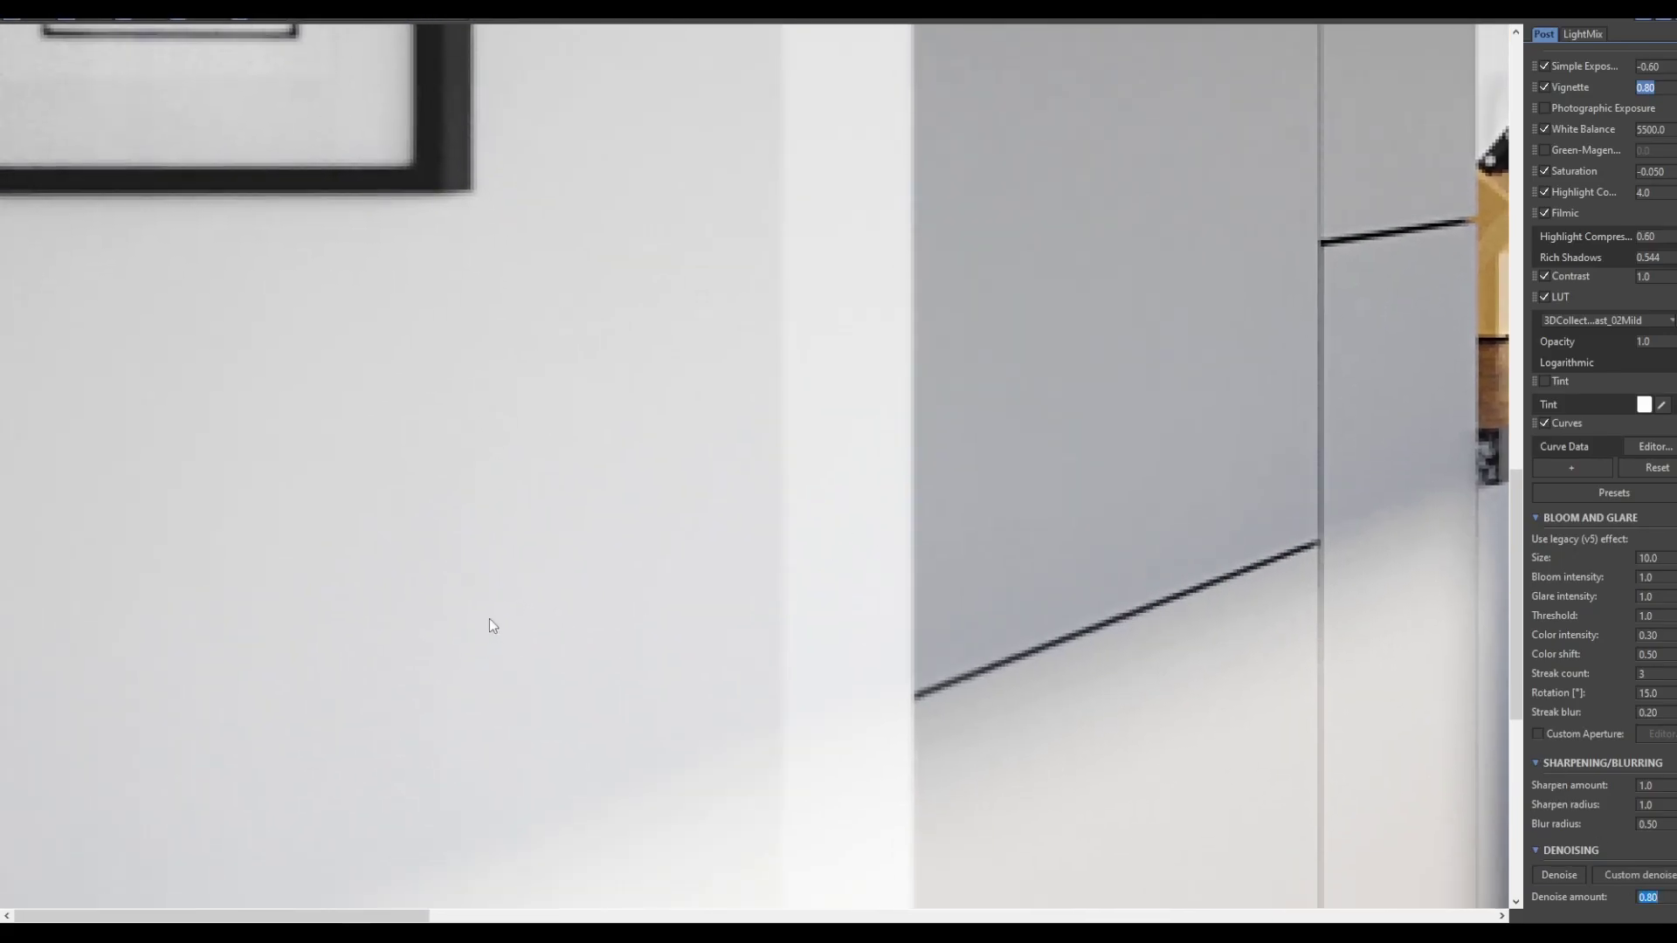
{"action": "scroll", "coordinate": [489, 618], "scroll_direction": "down", "scroll_amount": 2}
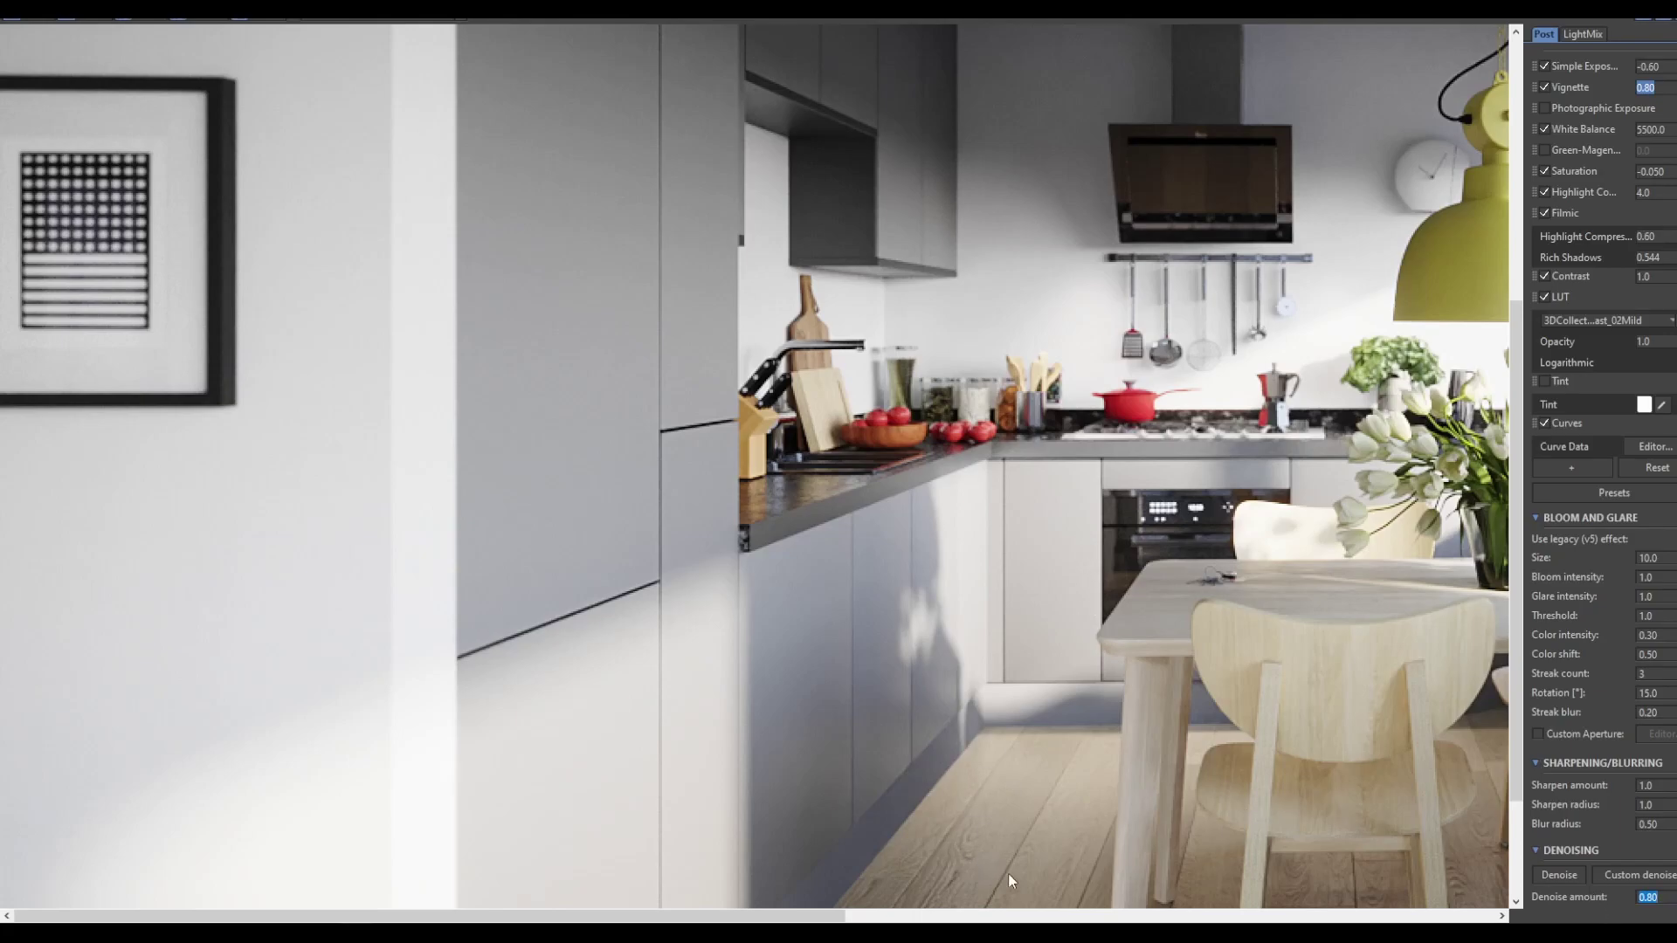
Run a custom denoise on all listed elements using the Intel CPU AI mode.
{"action": "left_click", "coordinate": [1639, 874]}
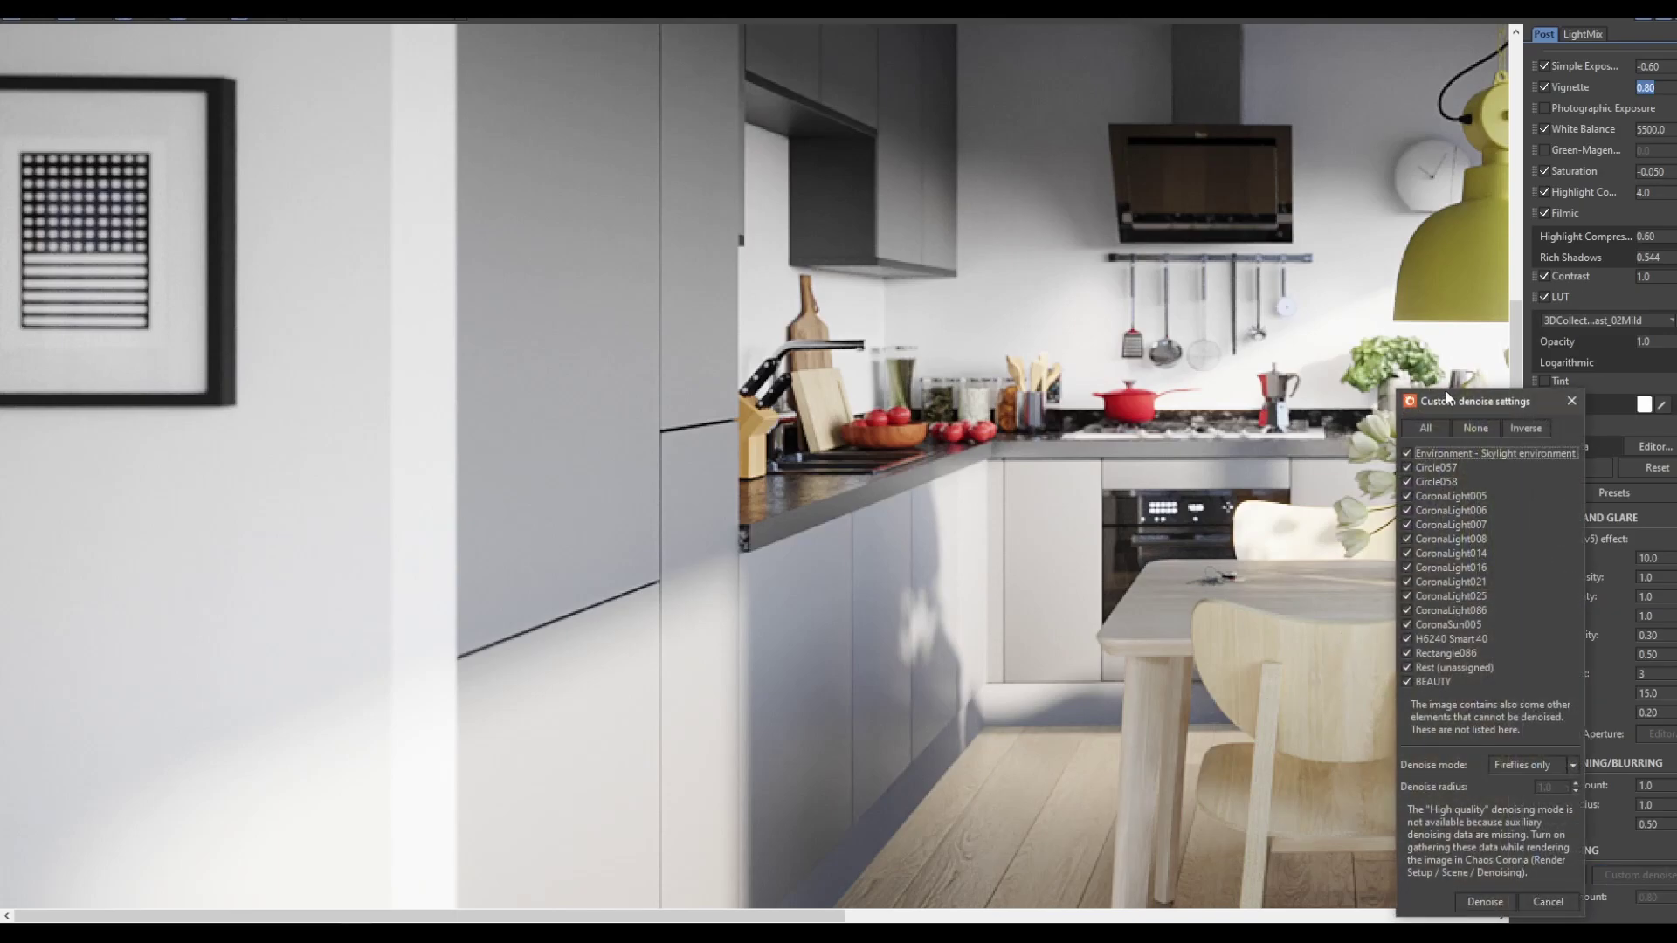
{"action": "left_click_drag", "start_coordinate": [1466, 401], "coordinate": [1312, 233]}
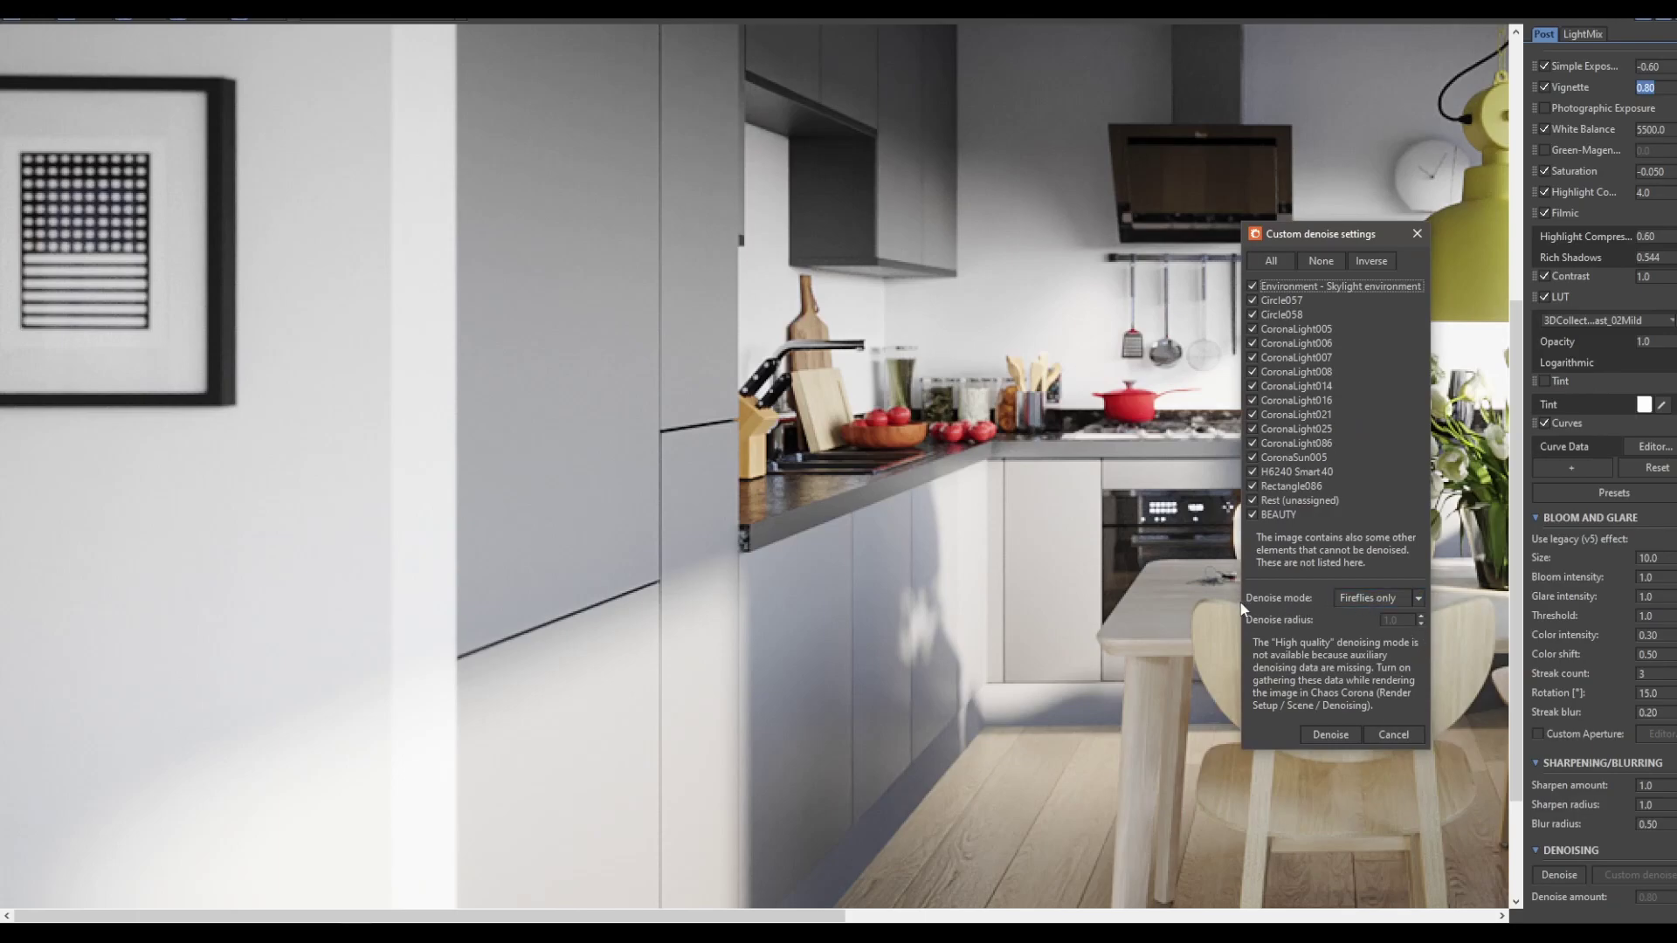
{"action": "left_click", "coordinate": [1388, 599]}
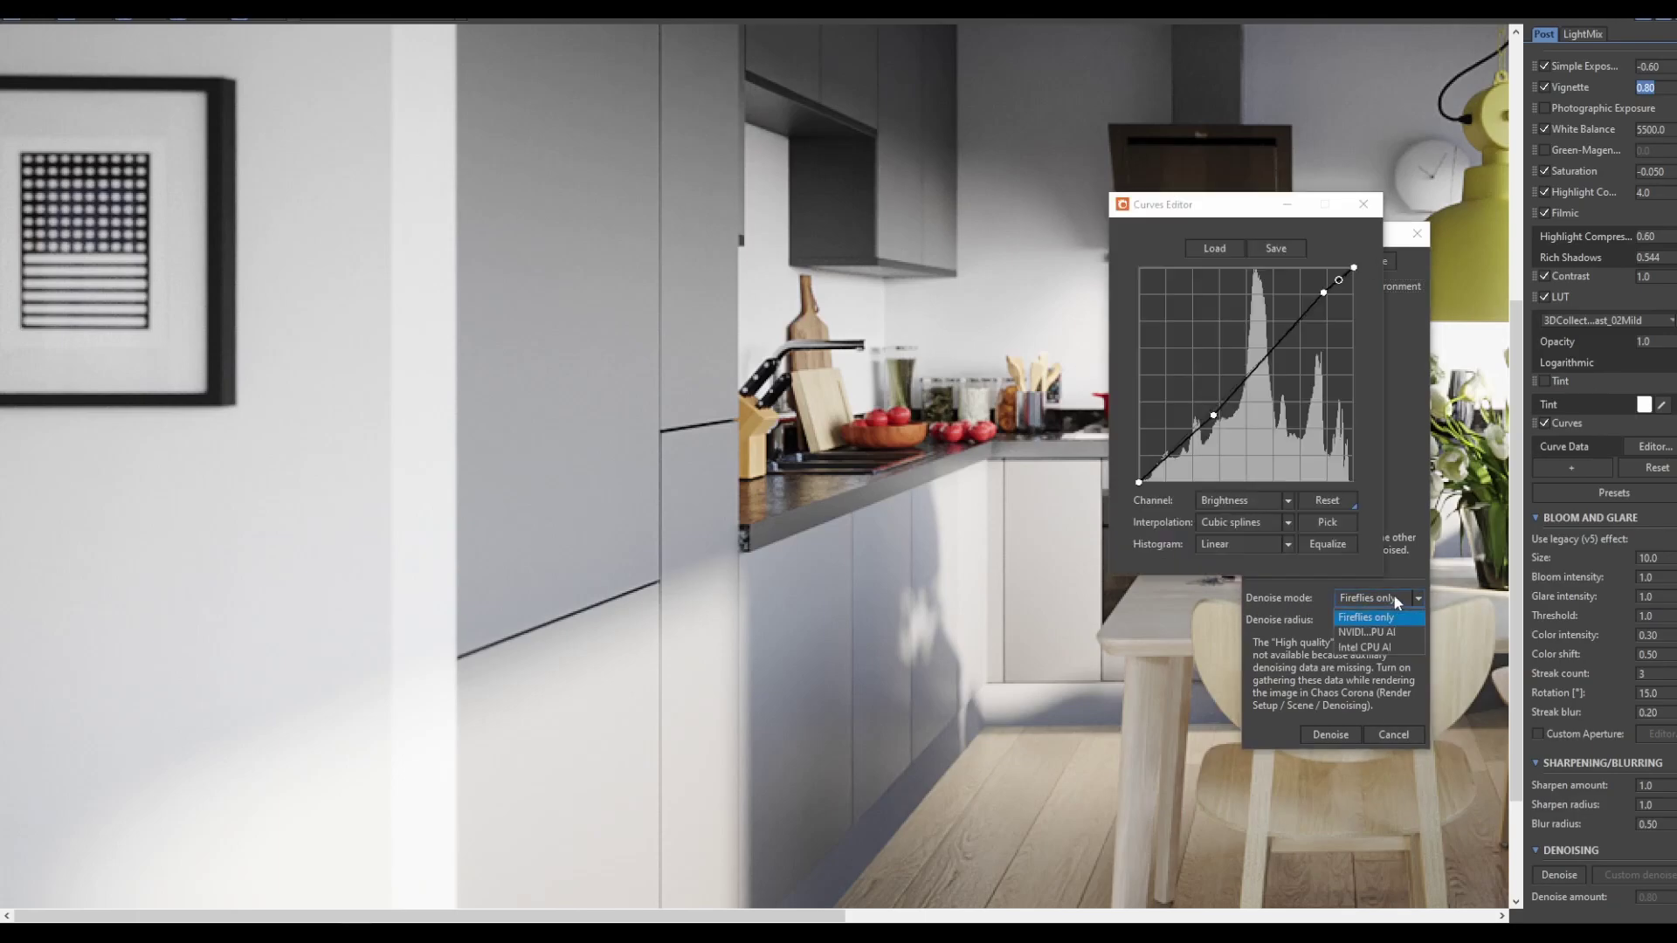
{"action": "left_click", "coordinate": [1388, 648]}
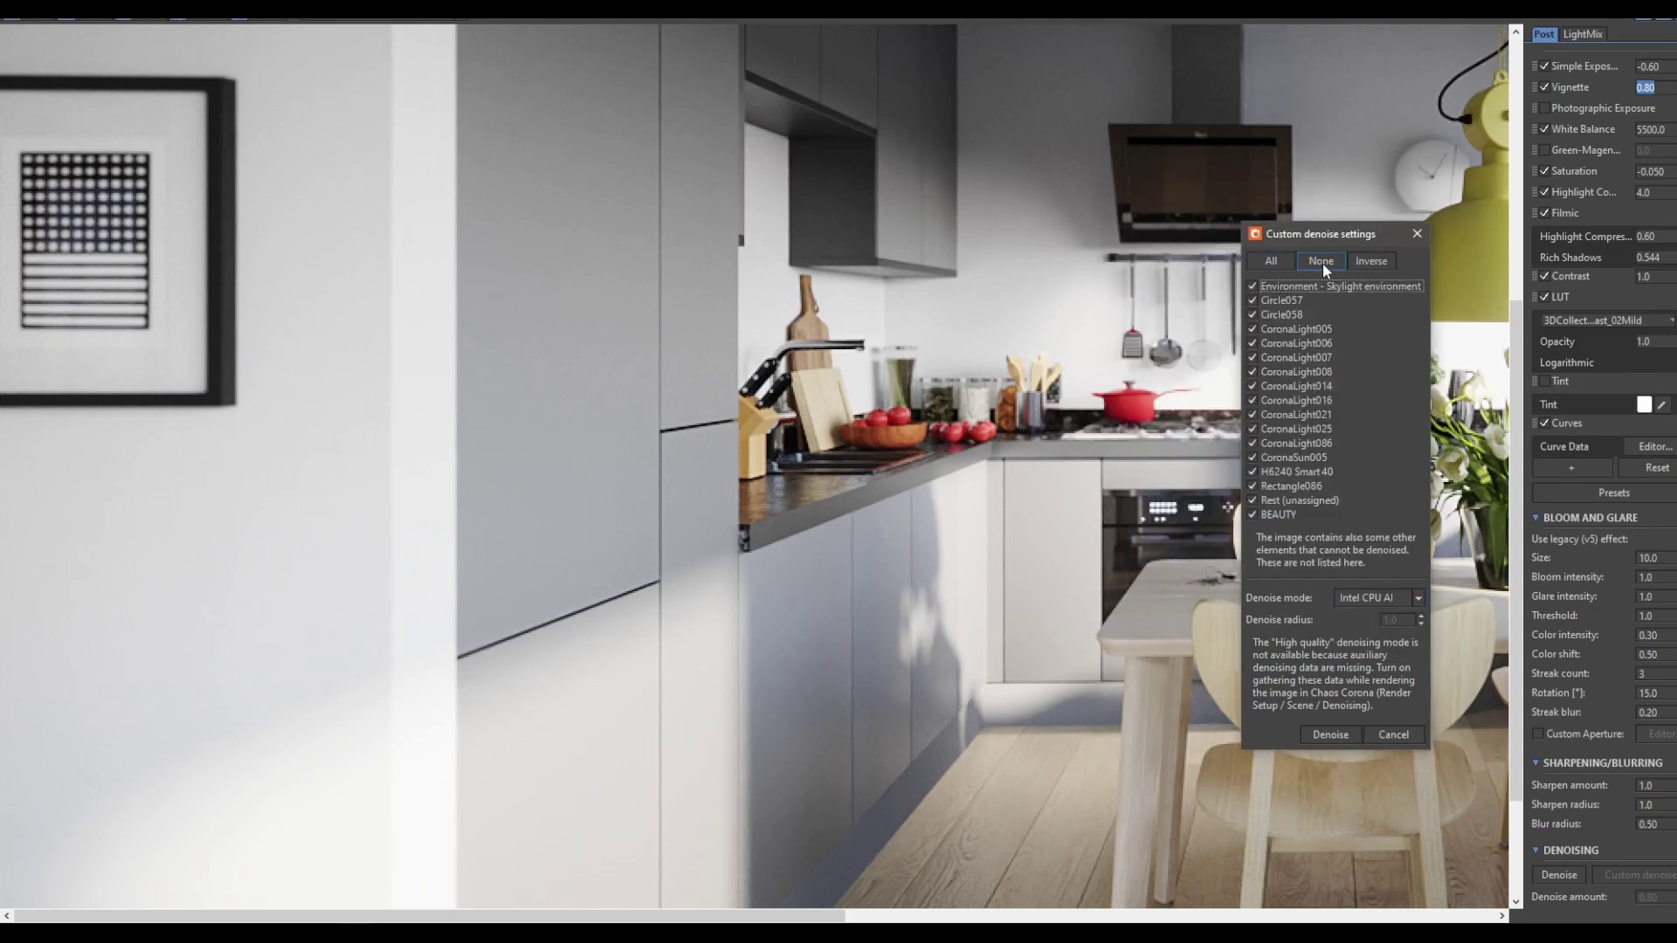
{"action": "left_click", "coordinate": [1330, 734]}
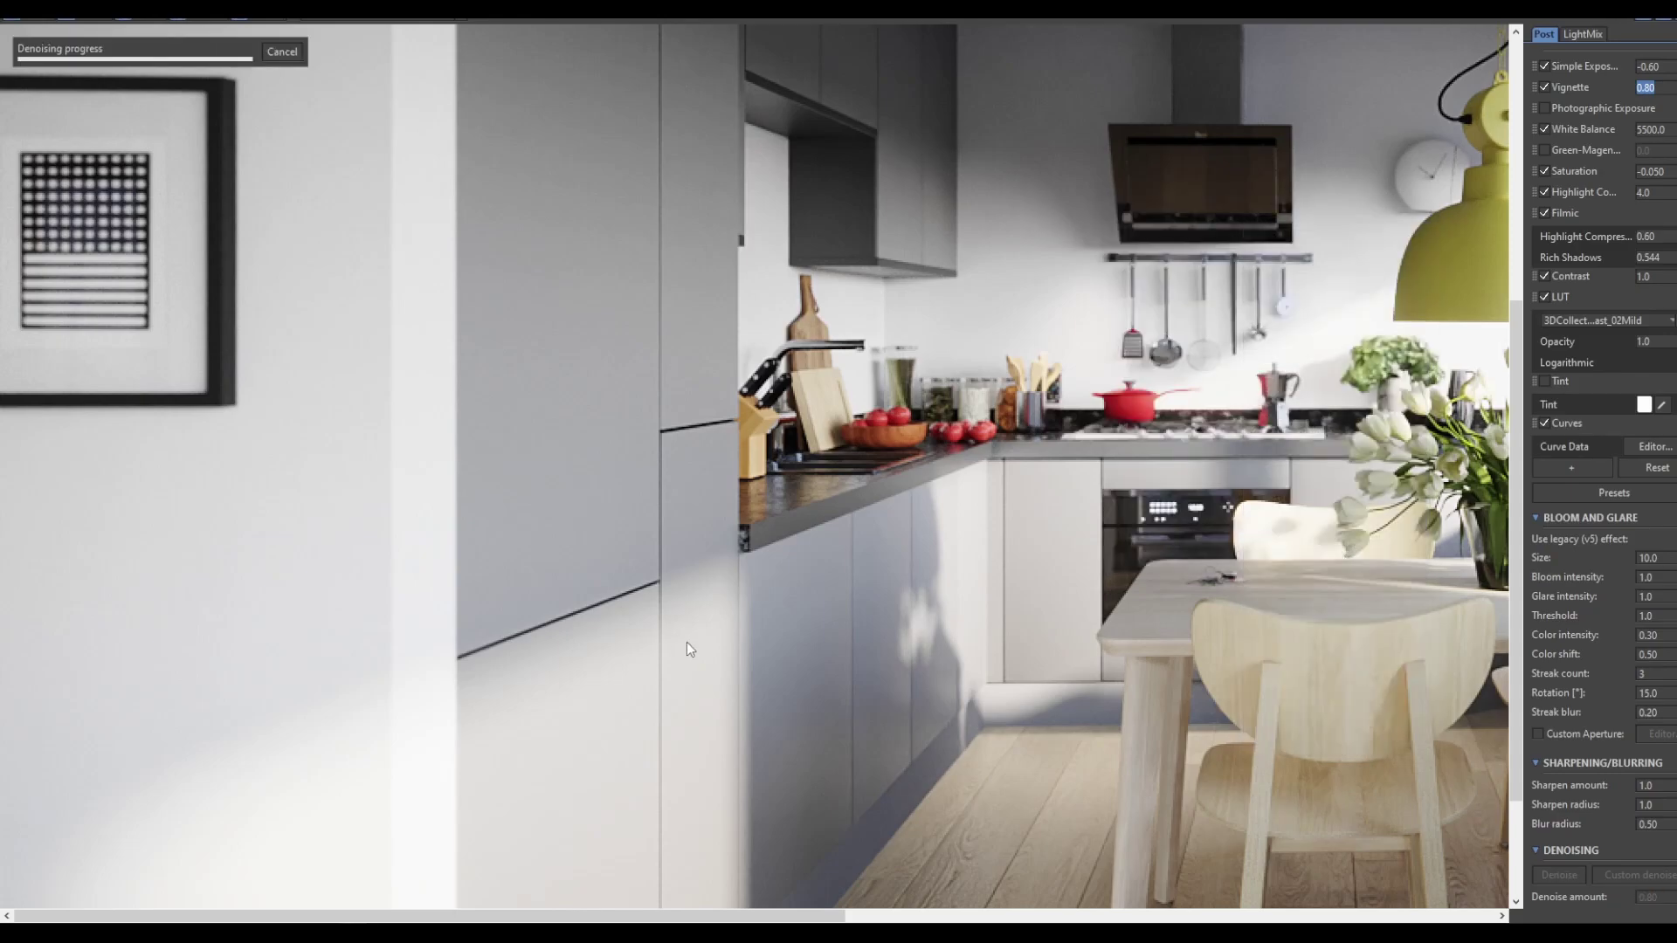
Examine the denoised side wall, tall cabinets and dining area for remaining noise and lost detail.
{"action": "scroll", "coordinate": [688, 643], "scroll_direction": "up", "scroll_amount": 2}
{"action": "scroll", "coordinate": [315, 427], "scroll_direction": "down", "scroll_amount": 2}
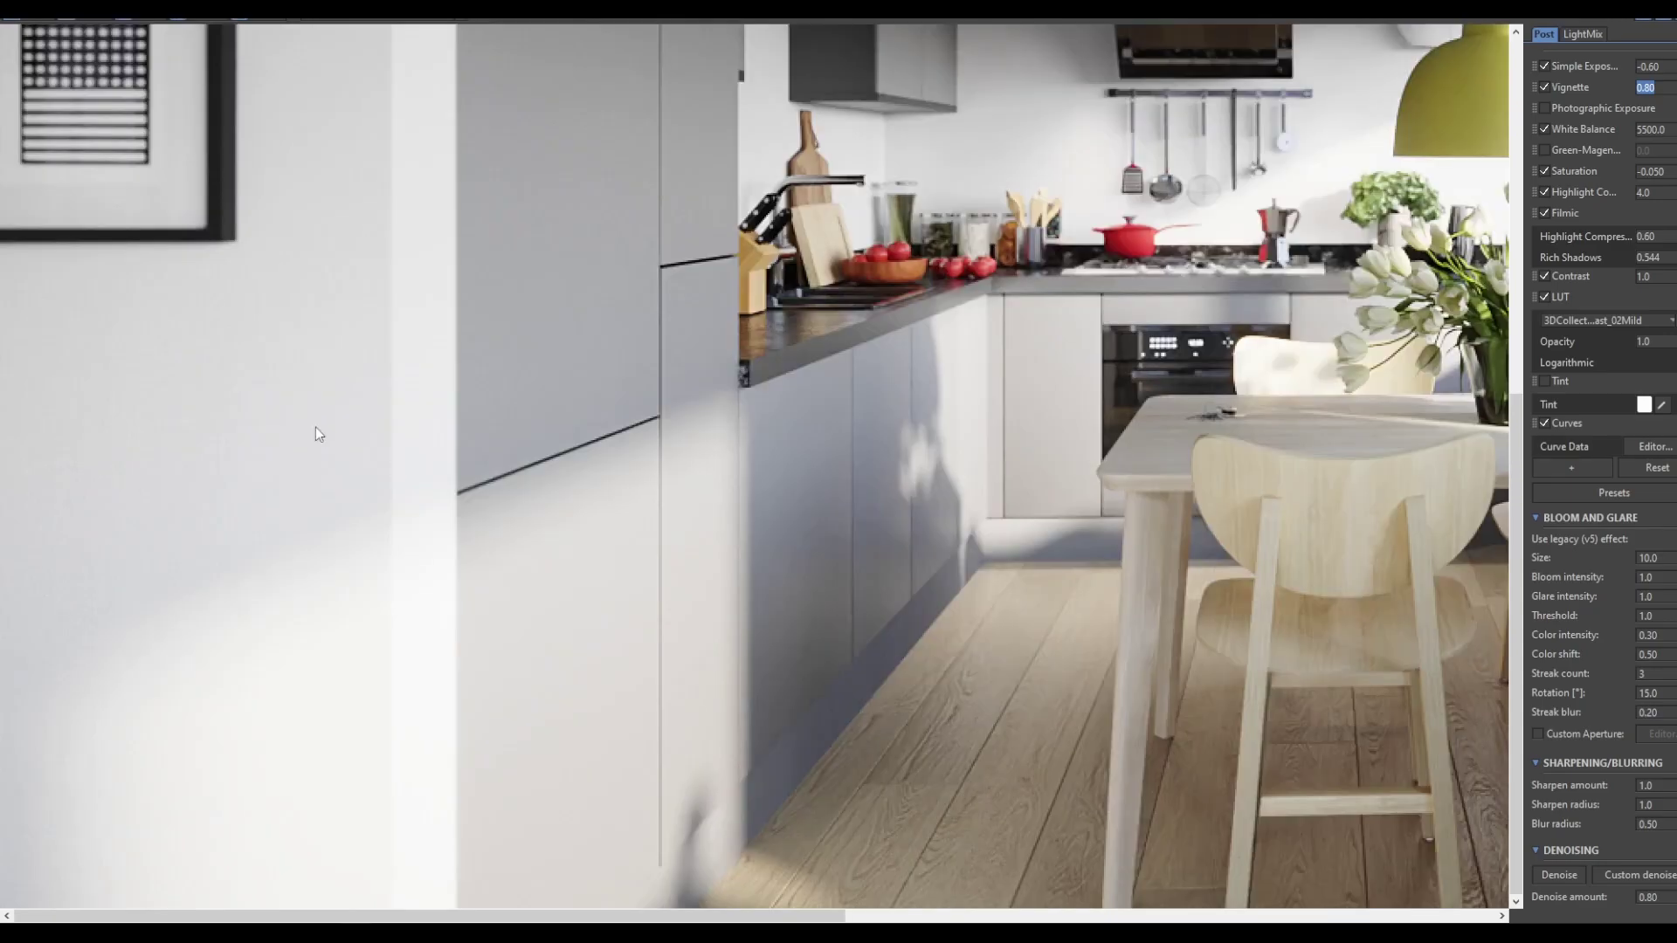
{"action": "scroll", "coordinate": [113, 375], "scroll_direction": "up", "scroll_amount": 2}
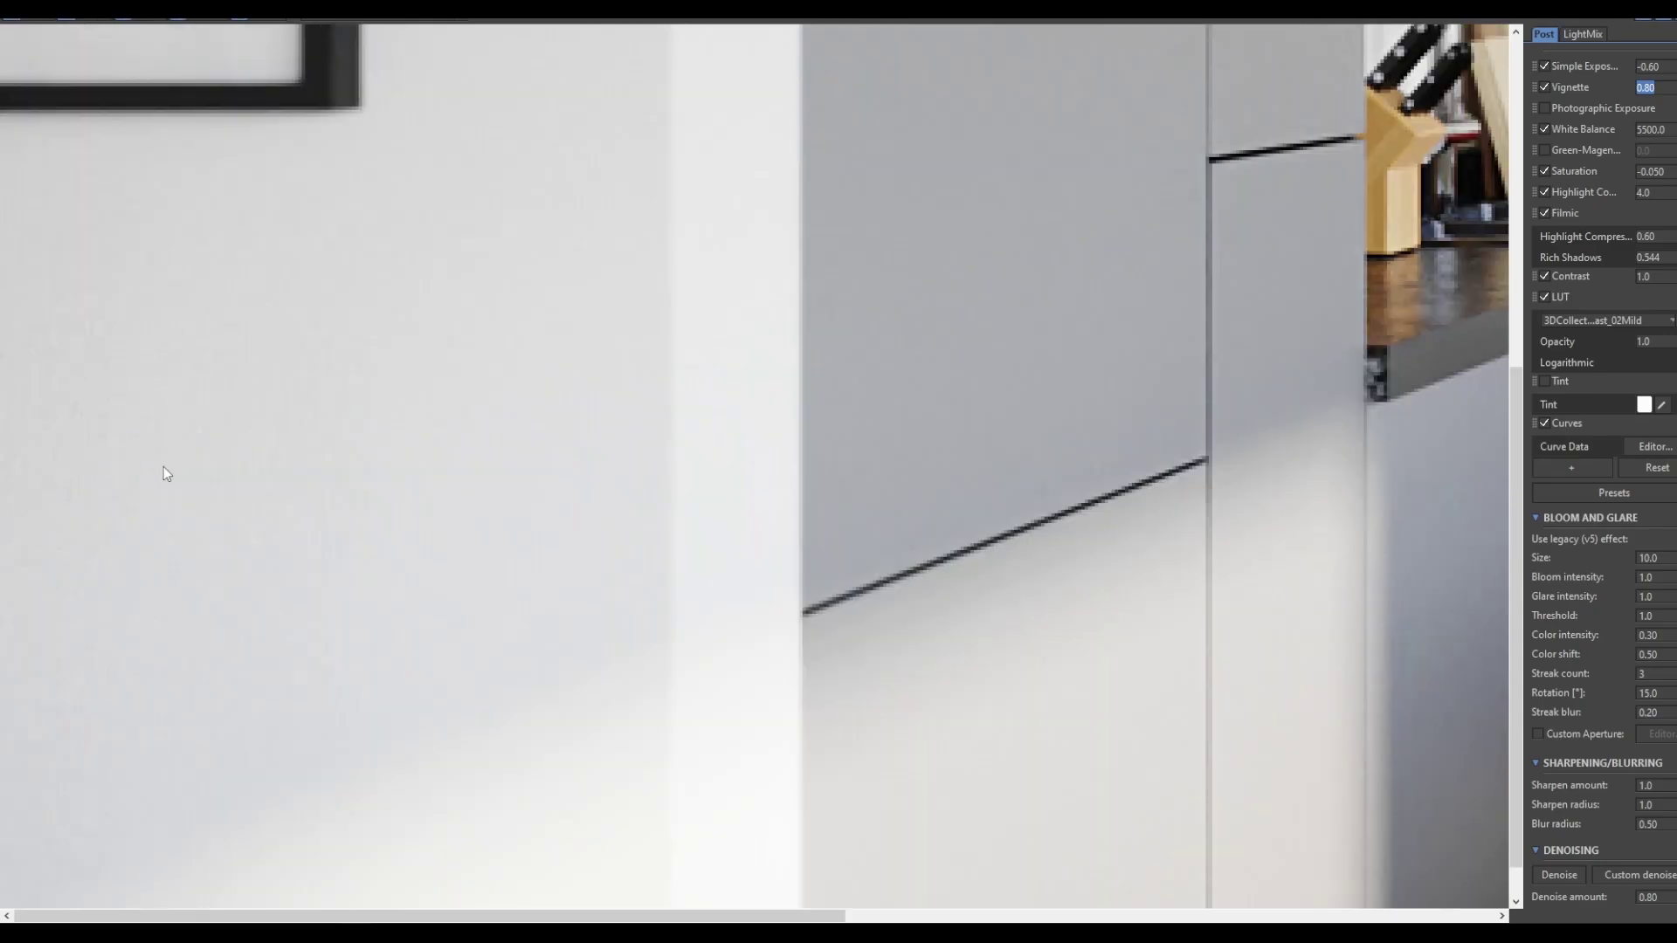
{"action": "scroll", "coordinate": [165, 471], "scroll_direction": "down", "scroll_amount": 2}
{"action": "left_click_drag", "start_coordinate": [166, 469], "coordinate": [259, 710]}
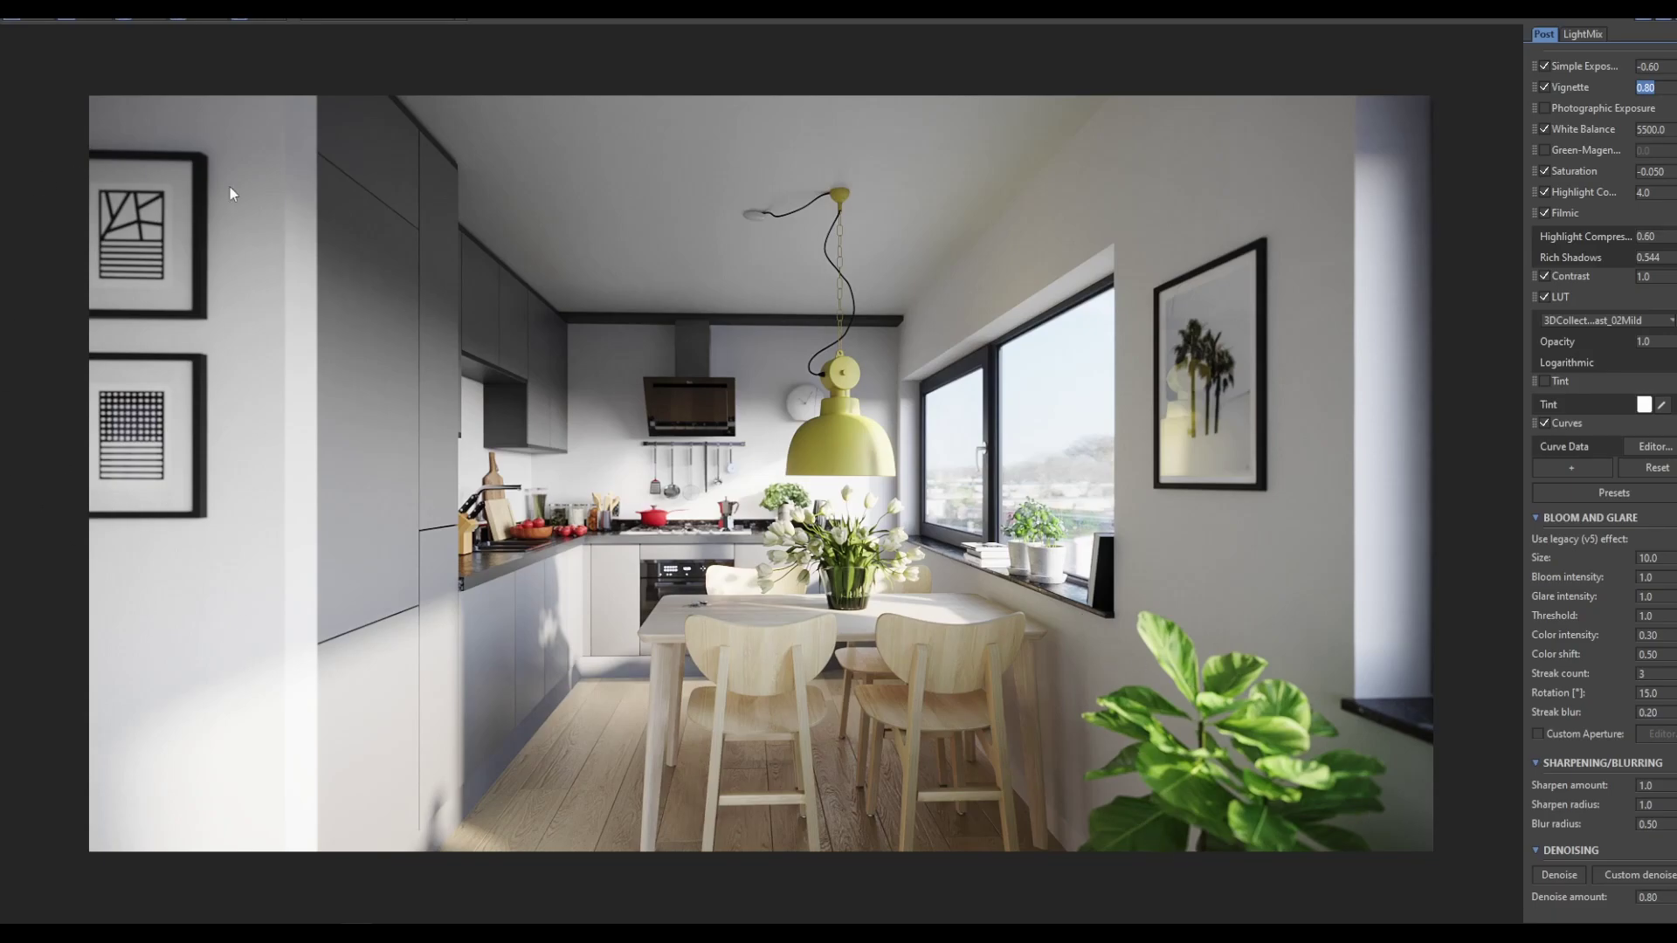
{"action": "scroll", "coordinate": [690, 511], "scroll_direction": "up", "scroll_amount": 1}
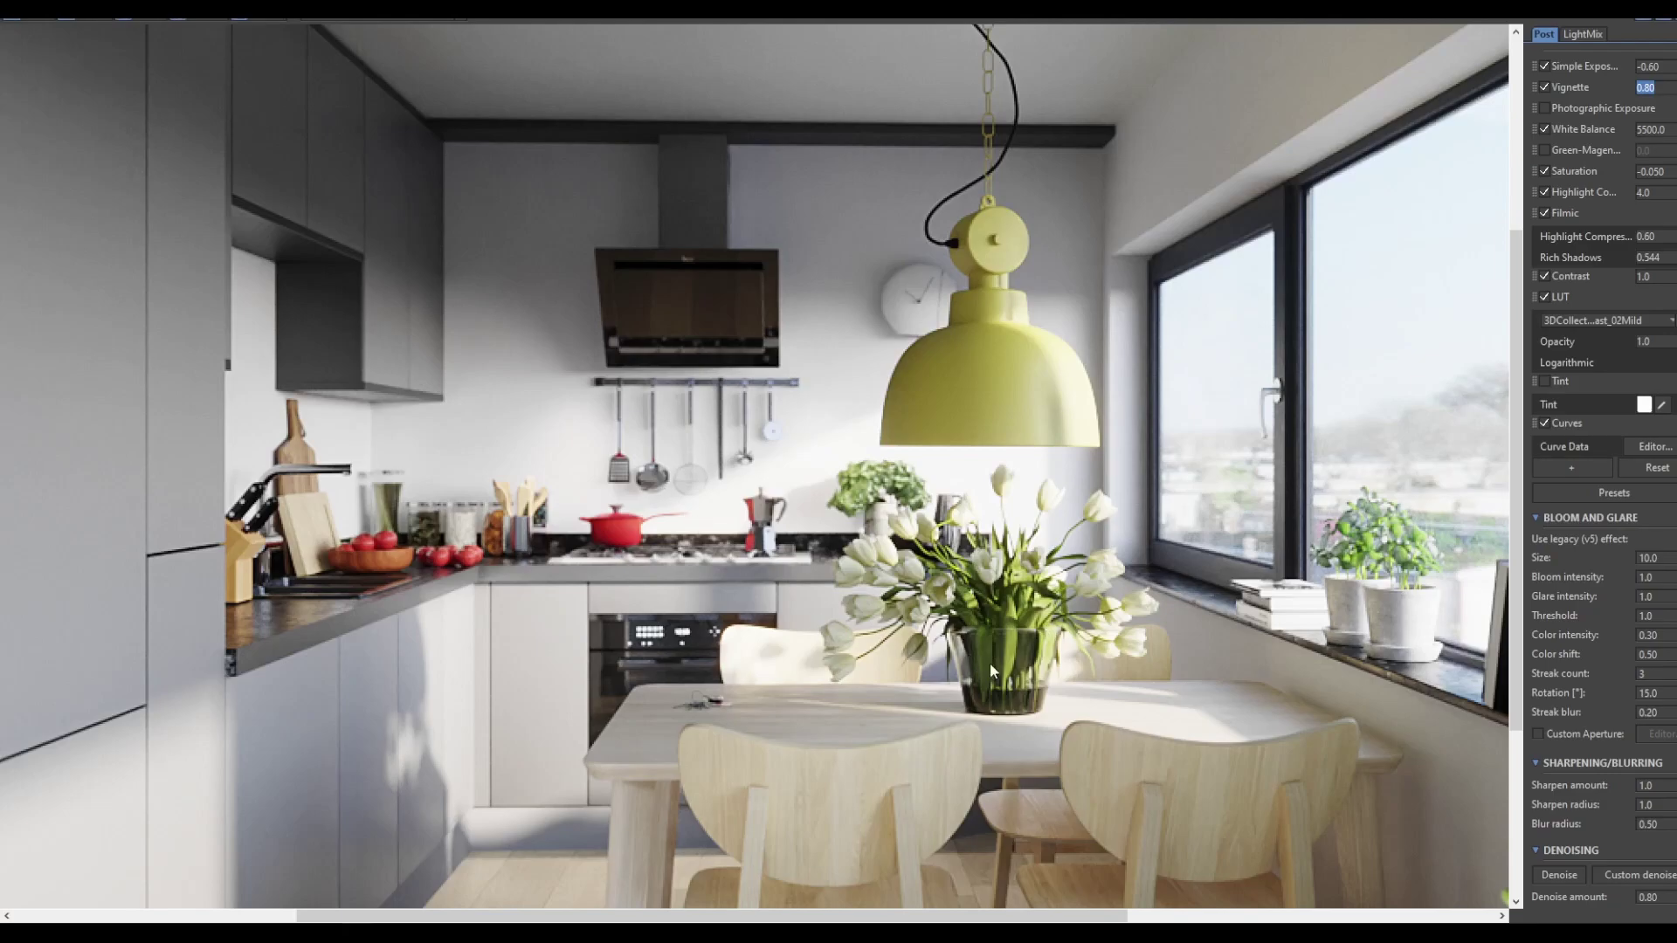
{"action": "scroll", "coordinate": [997, 615], "scroll_direction": "down", "scroll_amount": 1}
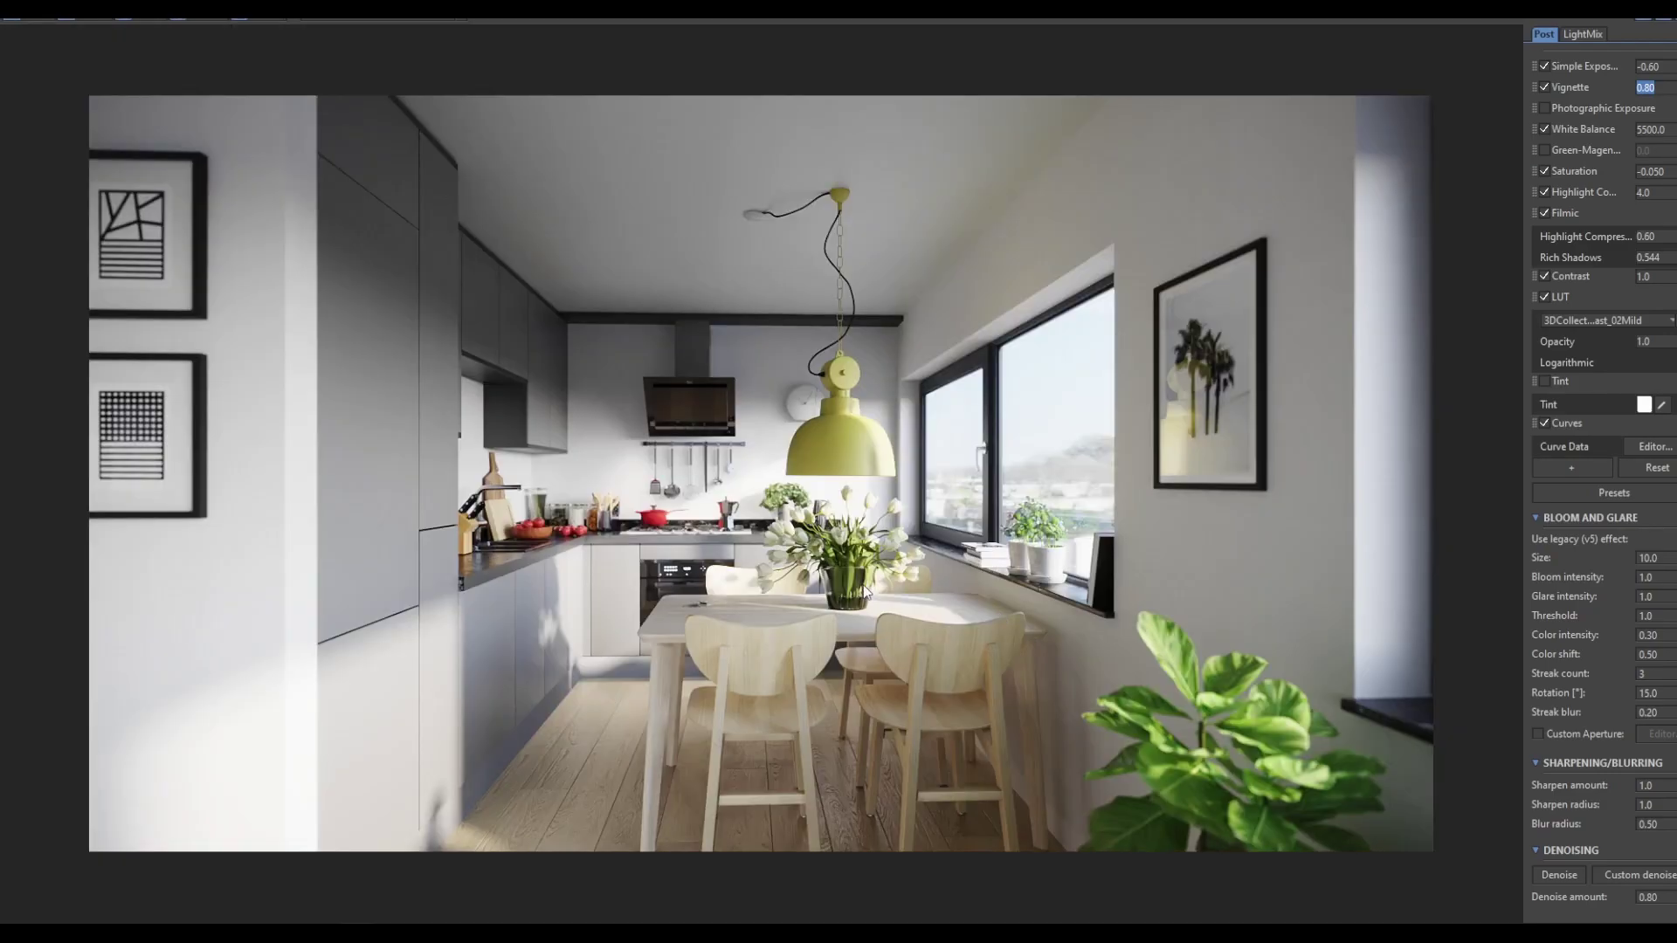